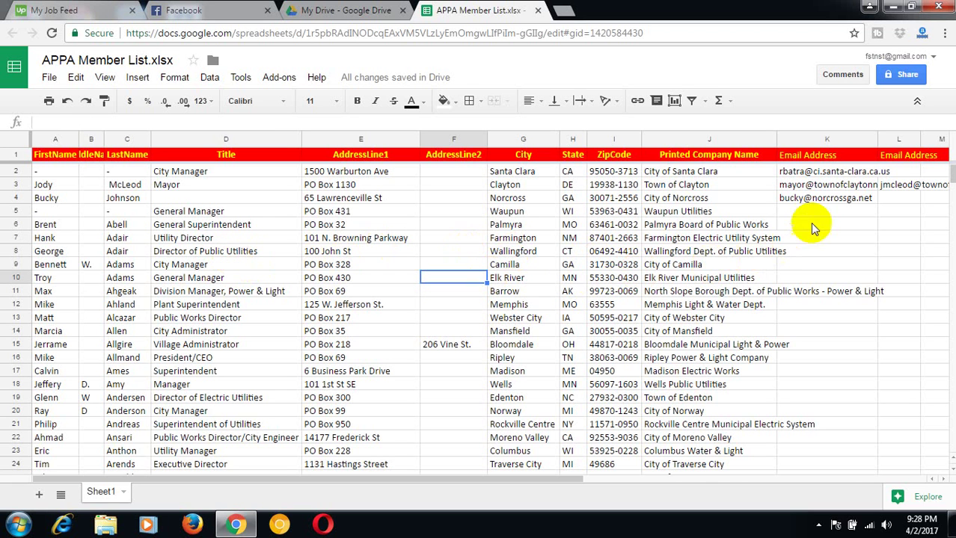
Step: Examine the member list's contact, address and company columns and the empty Email Address cells
left_click(817, 155)
left_click(815, 214)
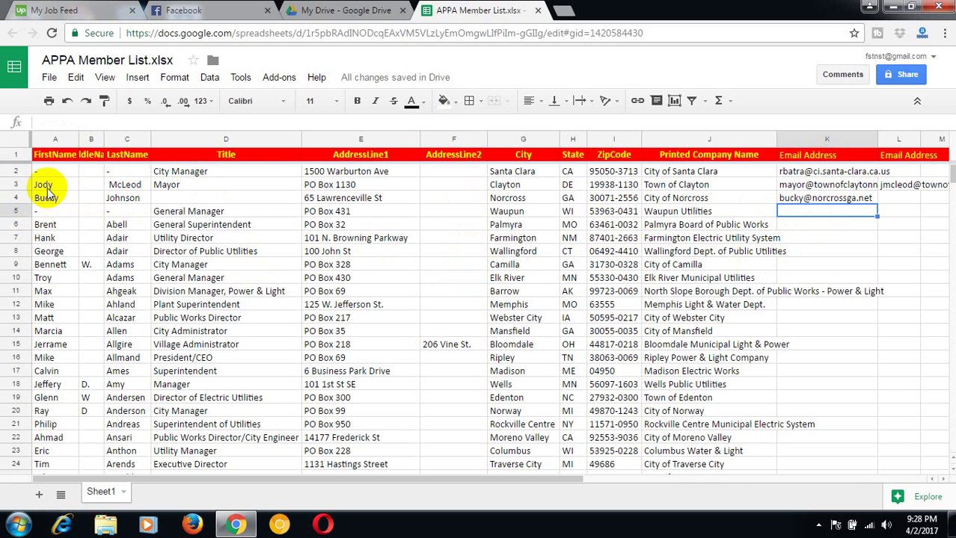
left_click_drag(66, 174, 701, 447)
left_click(661, 371)
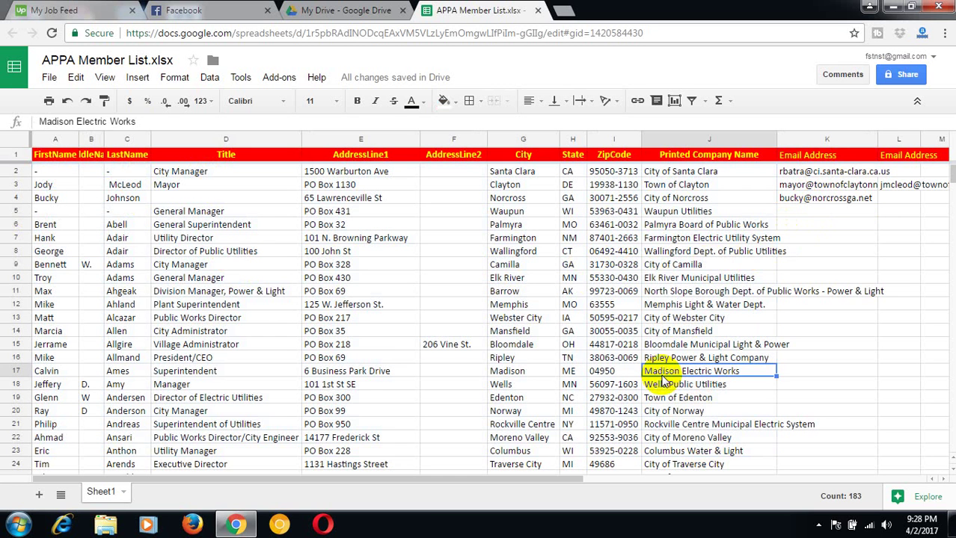
left_click(522, 310)
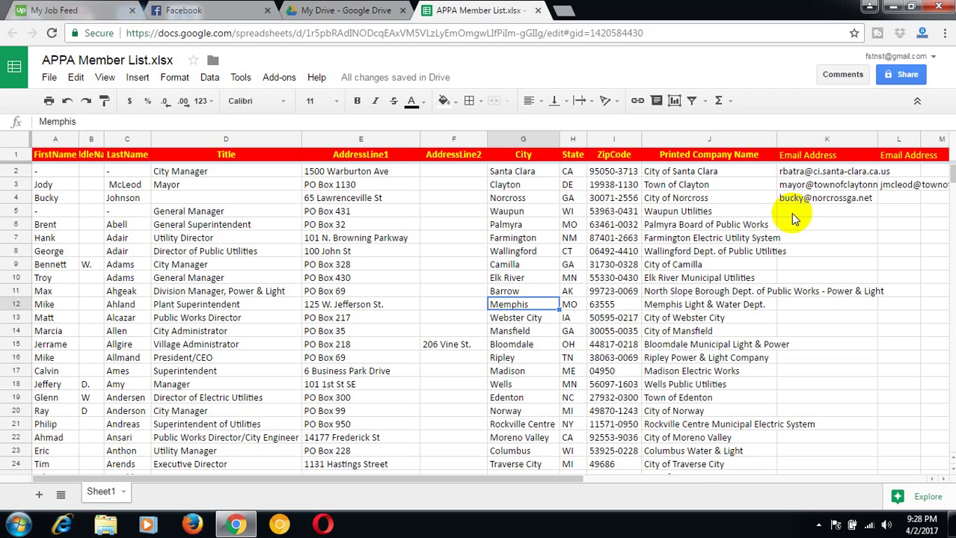
Step: Open connect.data.com/home in a new browser tab
left_click(563, 10)
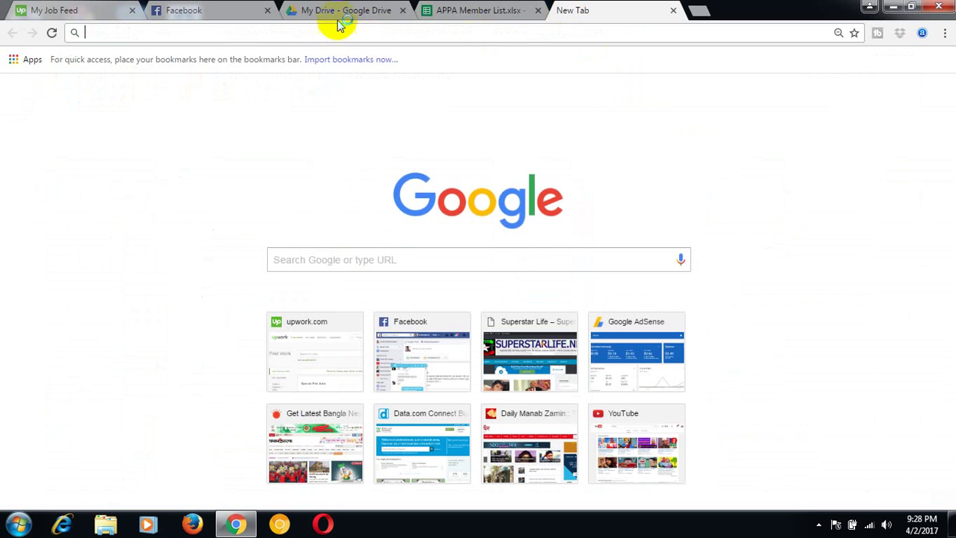
type("connect.data.com/home")
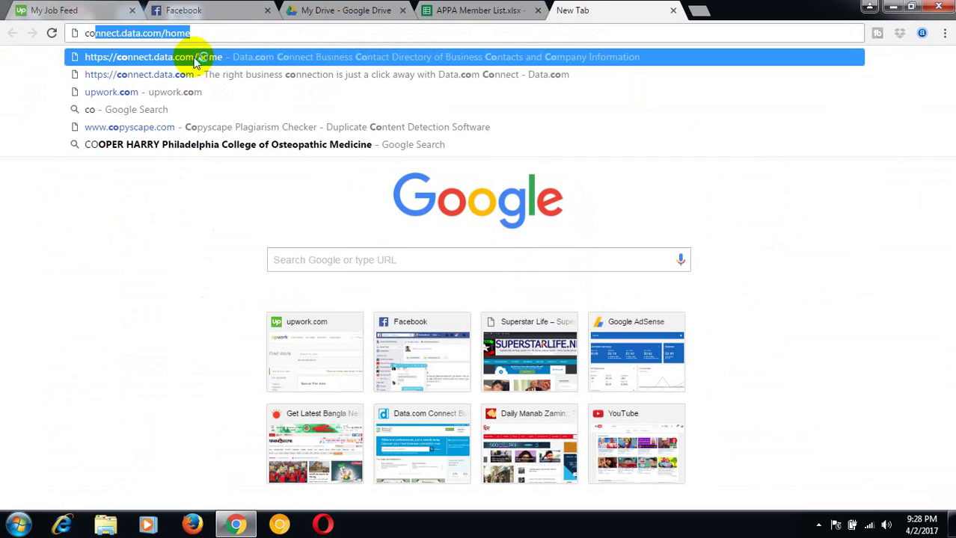
left_click(193, 58)
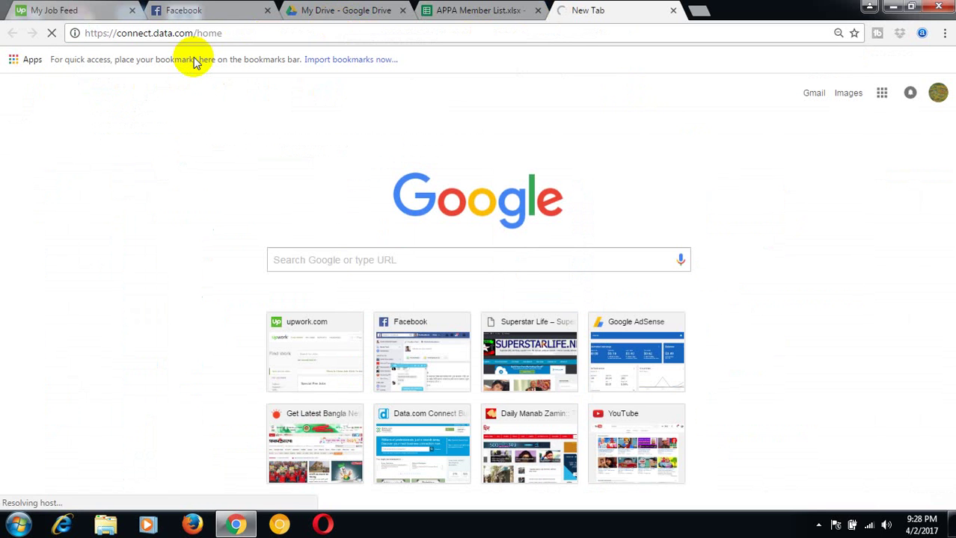
Step: Review the member list's Email Address column and browse the contact rows that lack an email address
left_click(483, 12)
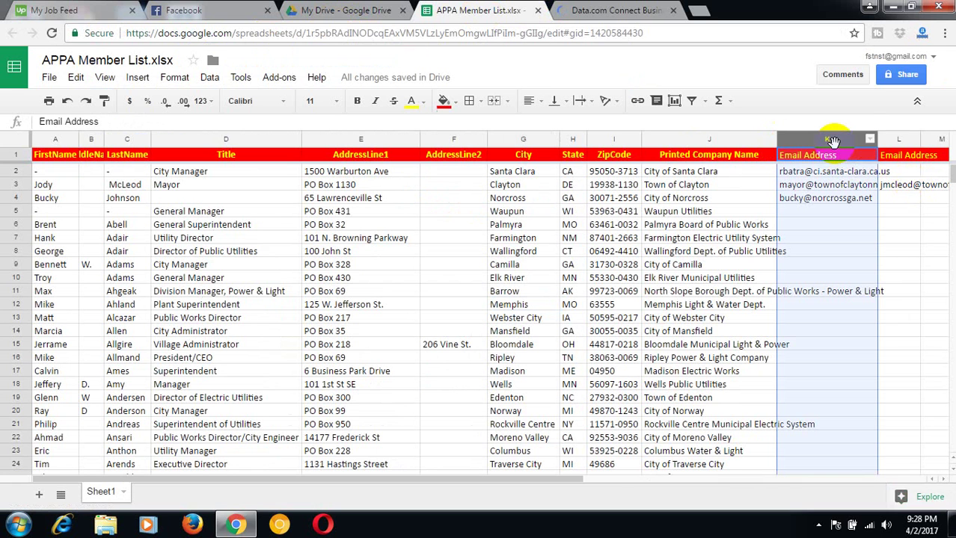
left_click(832, 141)
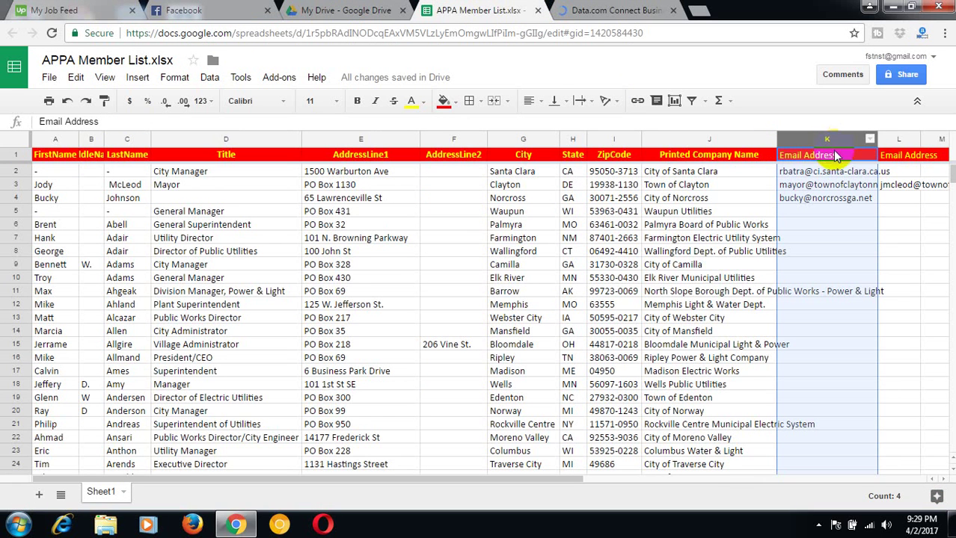
left_click(827, 201)
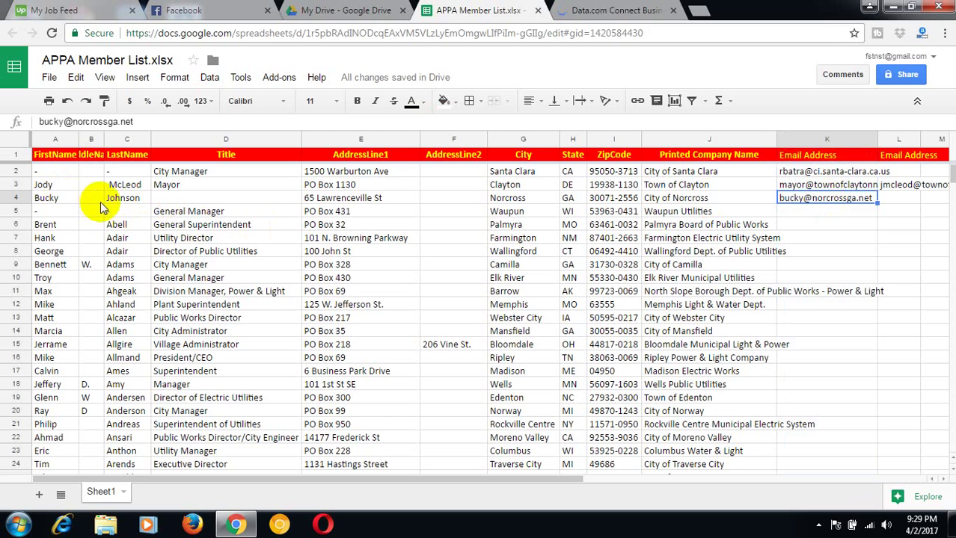
scroll(119, 247, "down", 11)
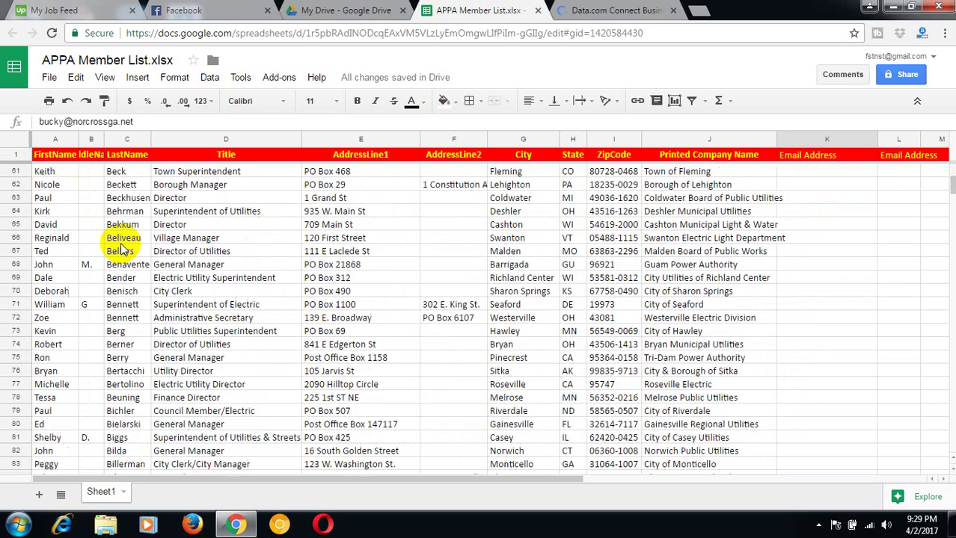
scroll(120, 249, "down", 6)
scroll(119, 249, "up", 11)
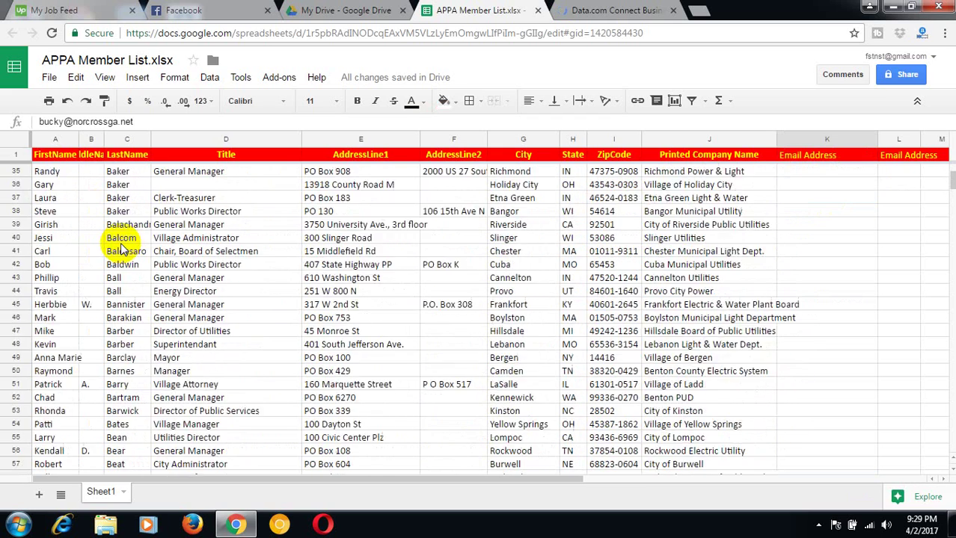
scroll(120, 249, "up", 6)
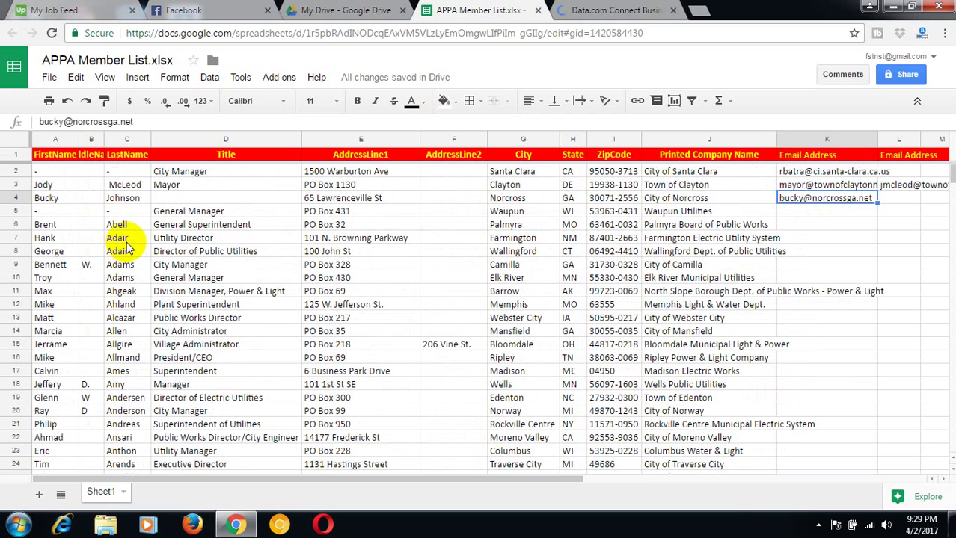
left_click(821, 201)
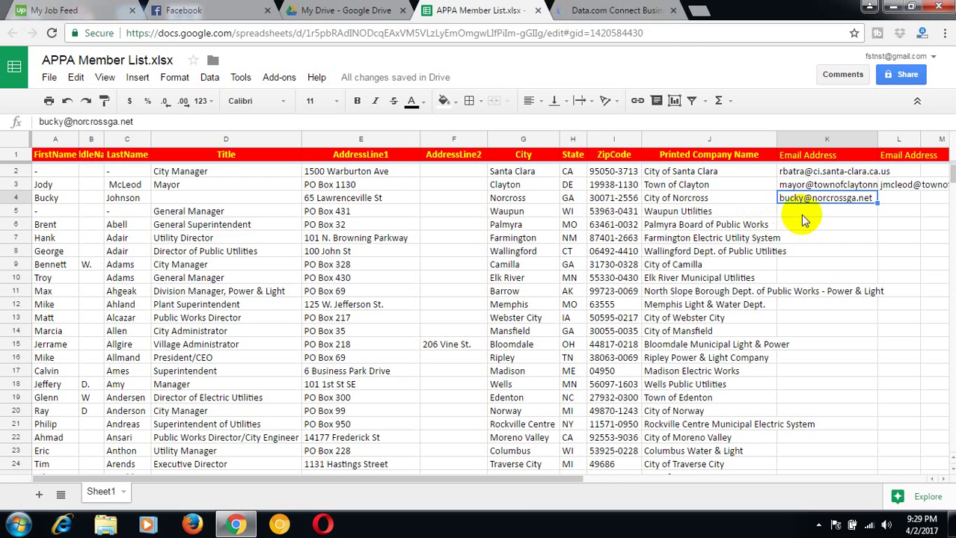
left_click(588, 10)
left_click(497, 9)
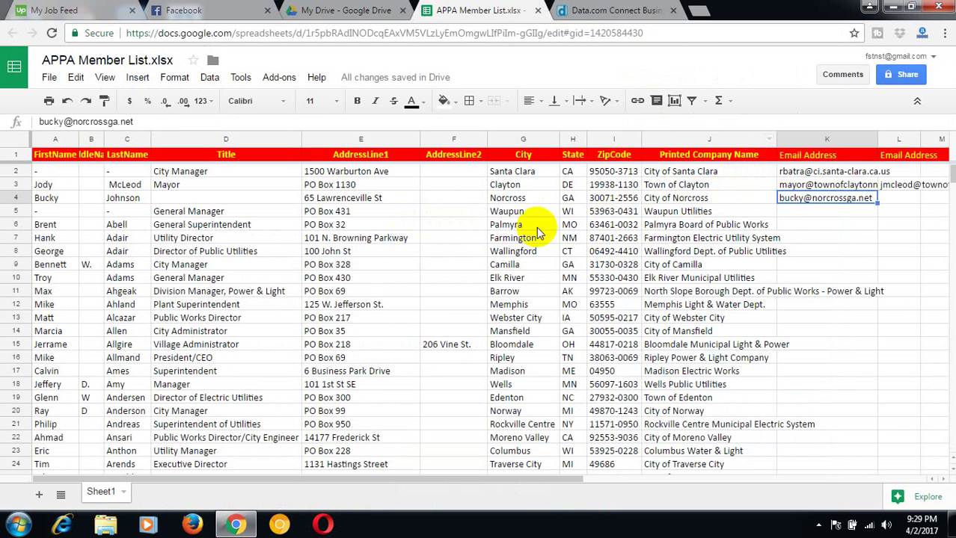
Step: Copy the company name Waupun Utilities from row 5 and search Google for it in a new browser tab
left_click(162, 211)
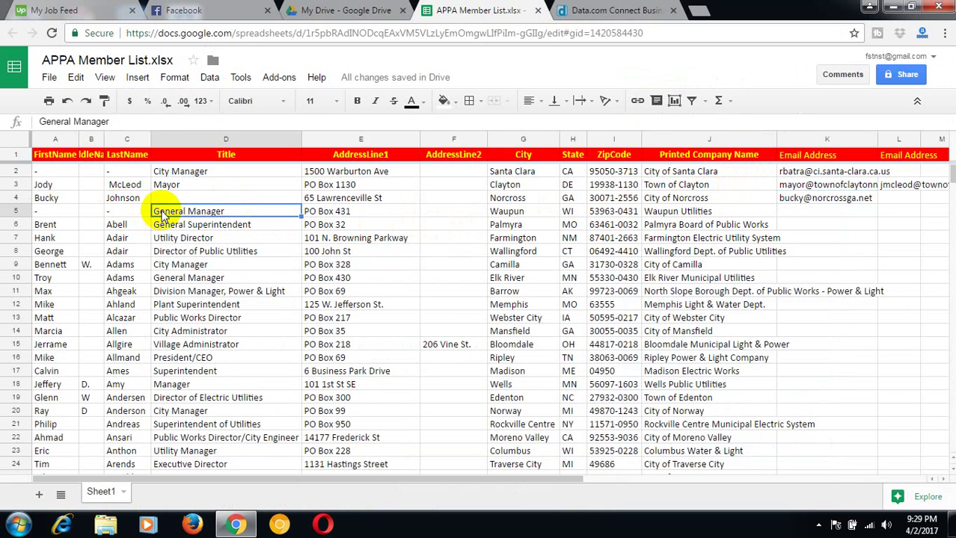
left_click(83, 212)
left_click(123, 210)
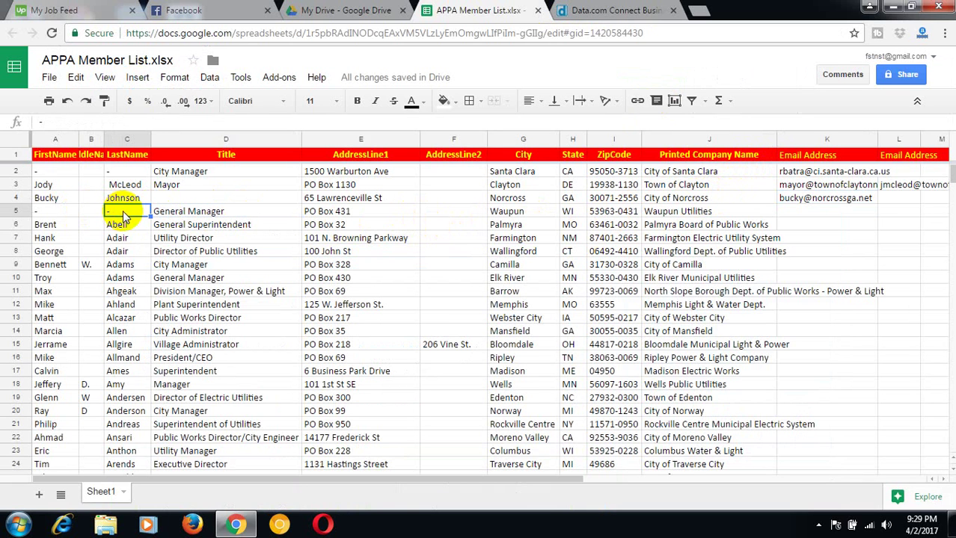
left_click(688, 213)
right_click(687, 213)
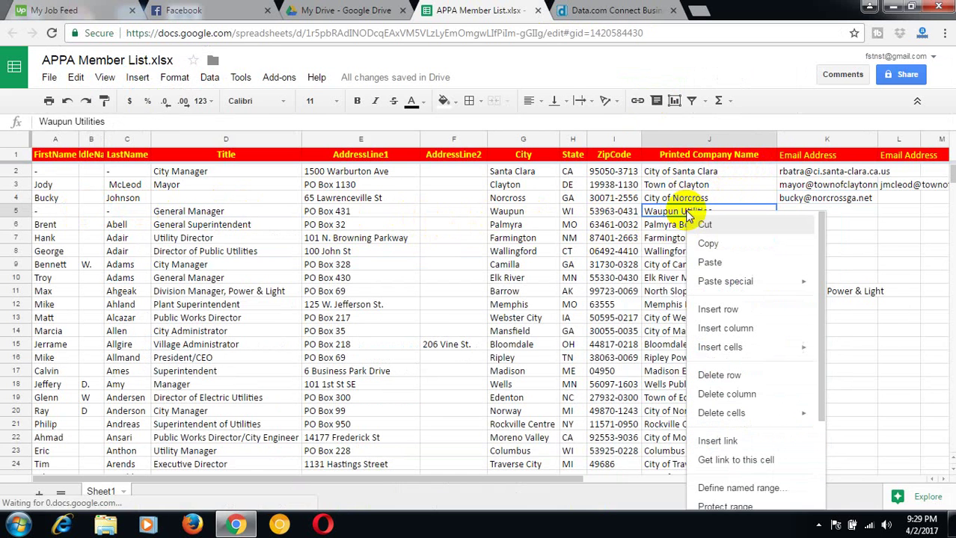
left_click(705, 243)
left_click(698, 10)
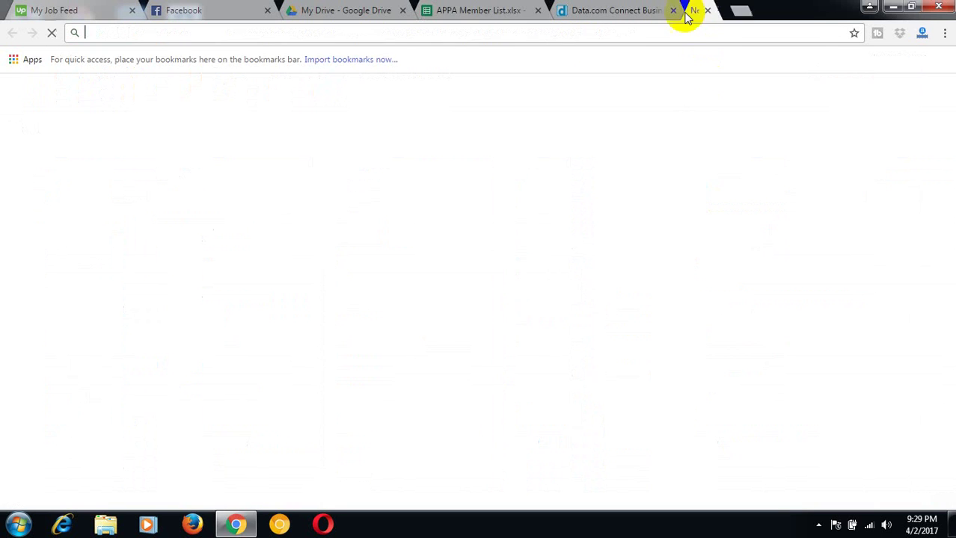
right_click(464, 36)
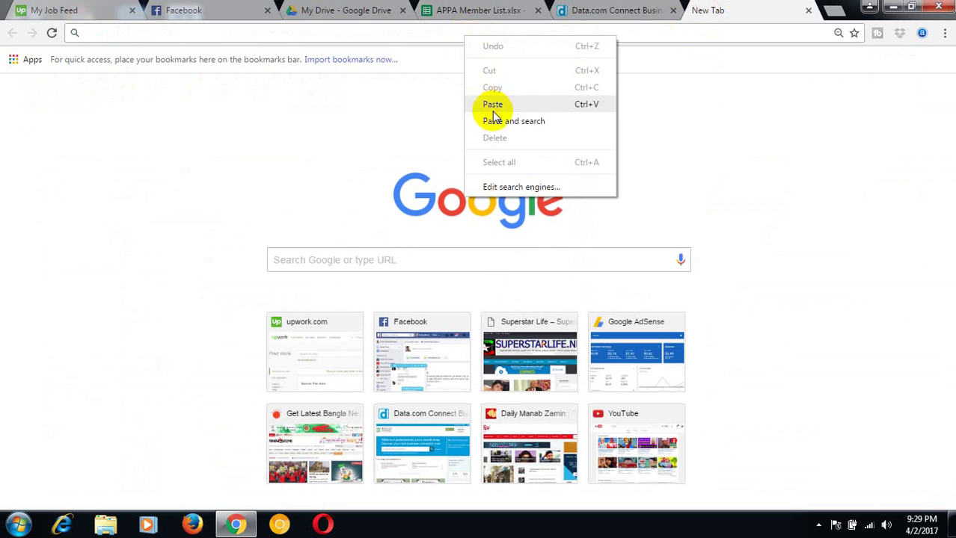
left_click(486, 103)
left_click(130, 56)
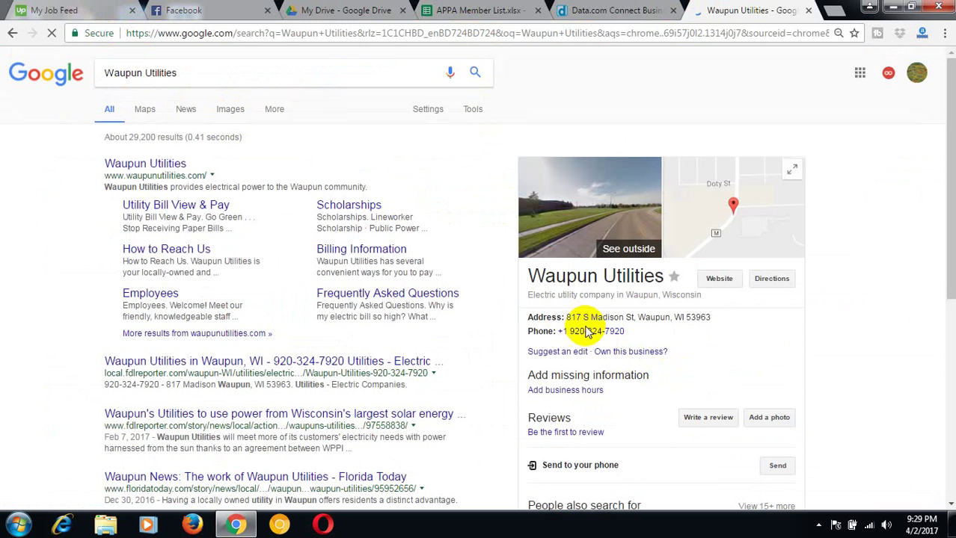
Step: Compare the street address, city and state in Google's Waupun Utilities listing with row 5 of the member list
left_click_drag(566, 316, 644, 318)
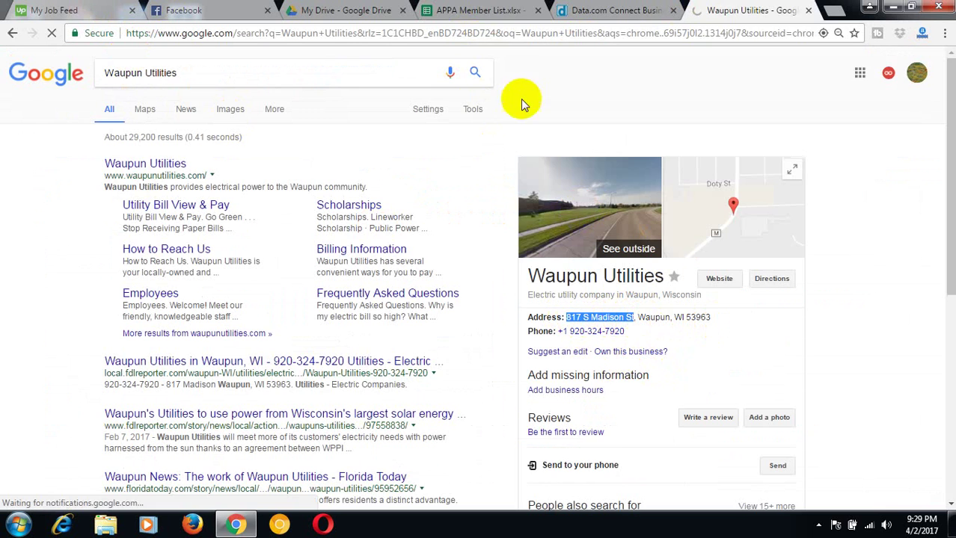
left_click(475, 9)
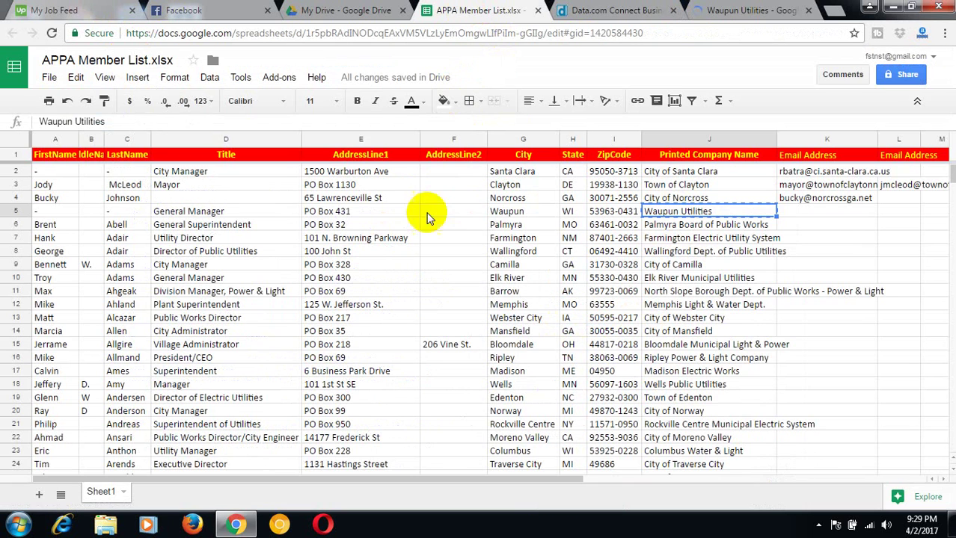
left_click(363, 211)
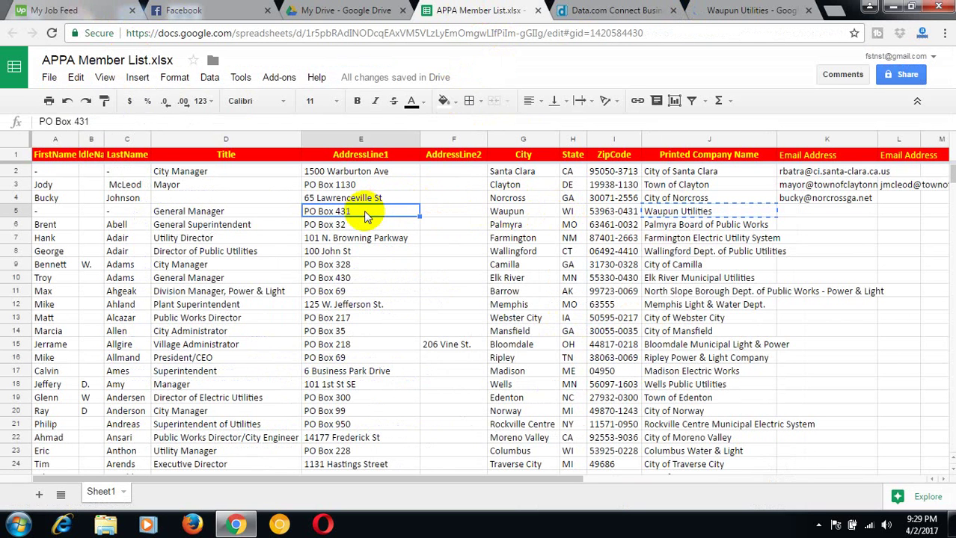
left_click(726, 12)
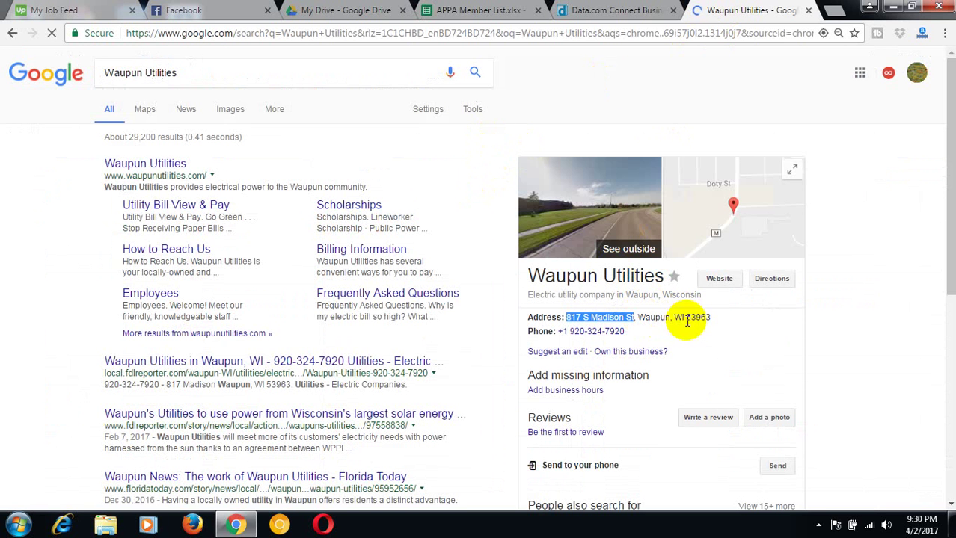
left_click(679, 317)
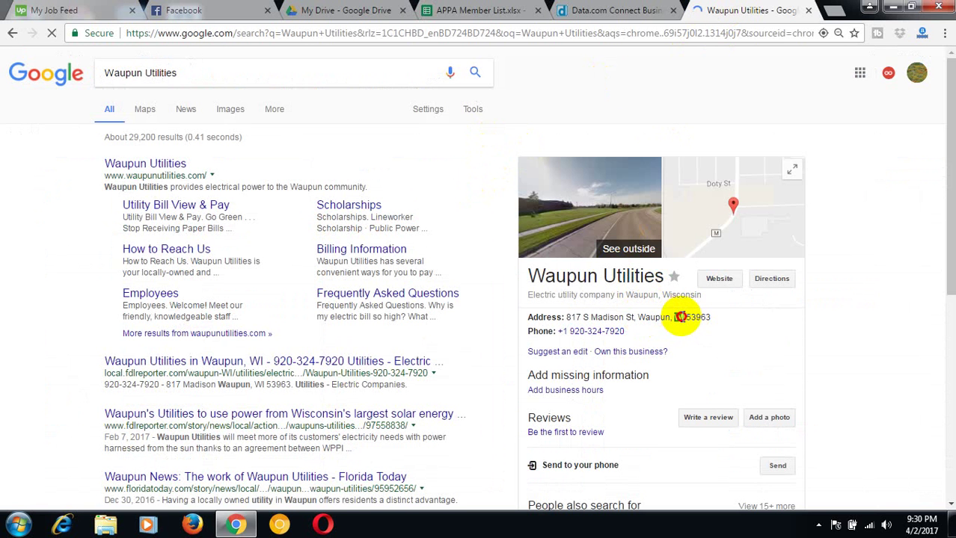
left_click(475, 9)
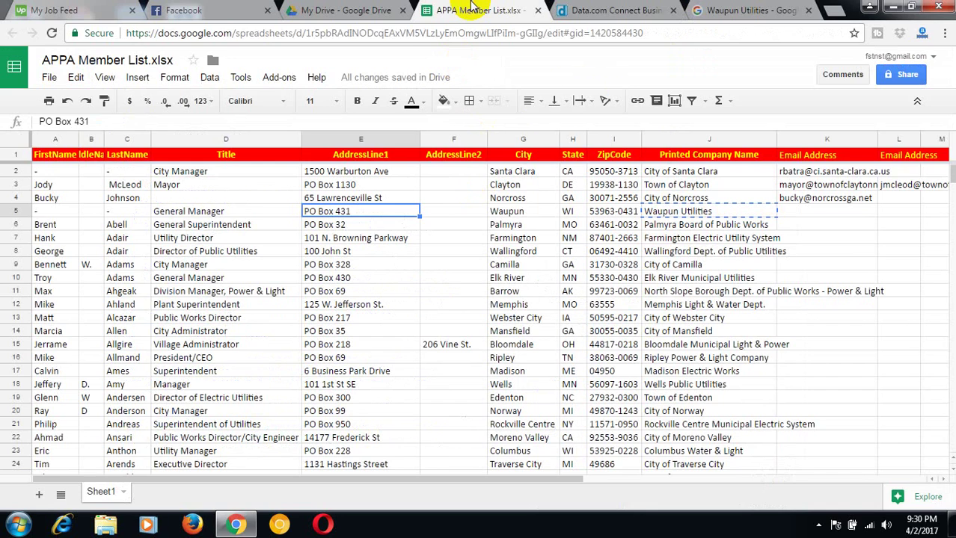
left_click(533, 212)
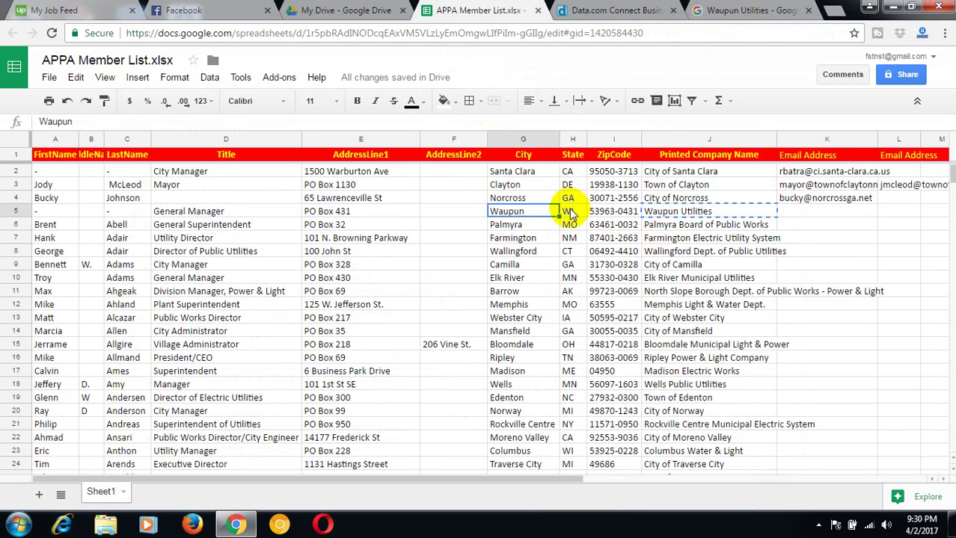
left_click(570, 212)
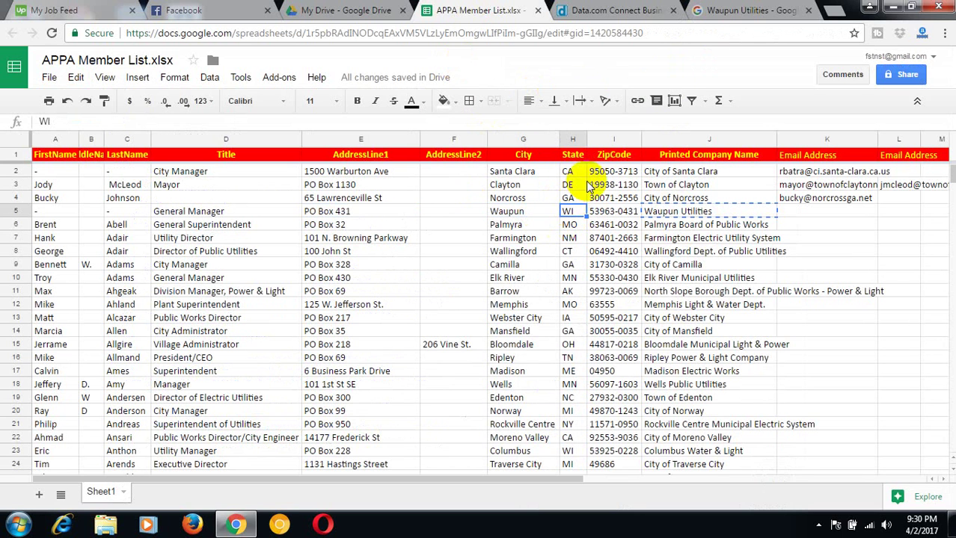
Step: Copy the General Manager title from row 5 and return to the Waupun Utilities search results
left_click(215, 214)
right_click(219, 221)
key("Escape")
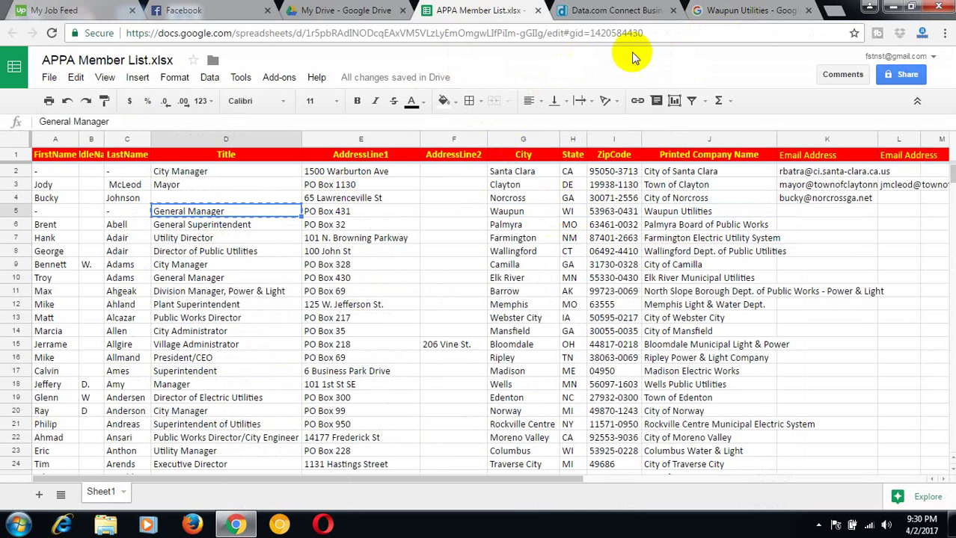
left_click(718, 10)
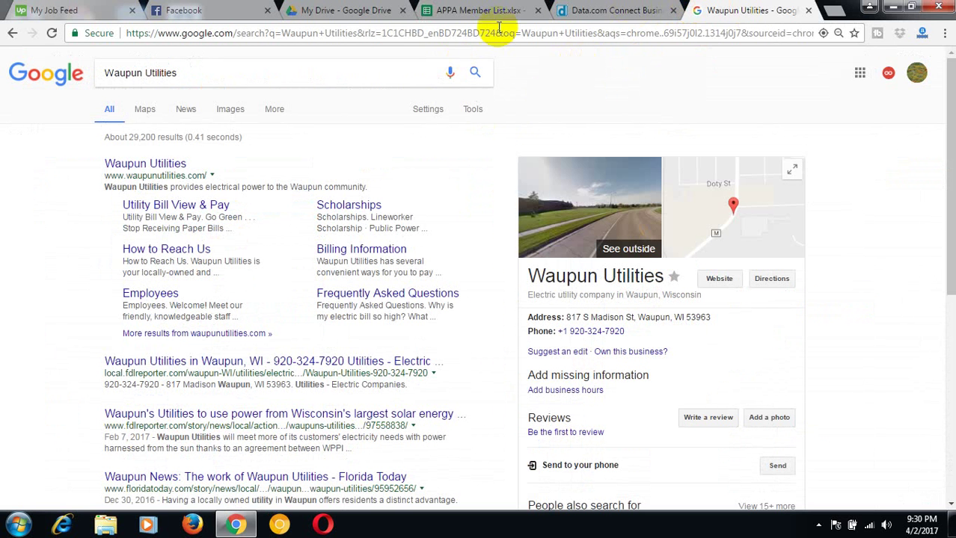
left_click(109, 75)
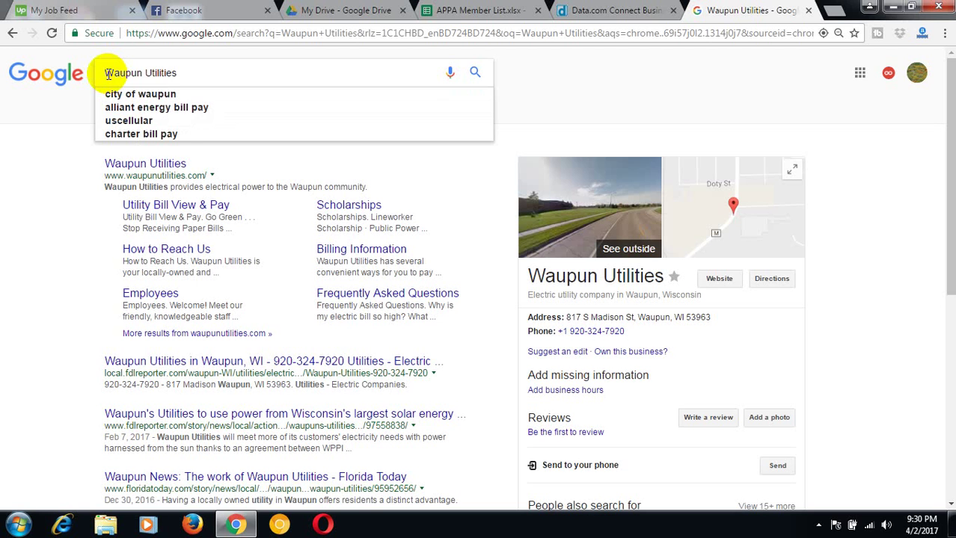
type("site:")
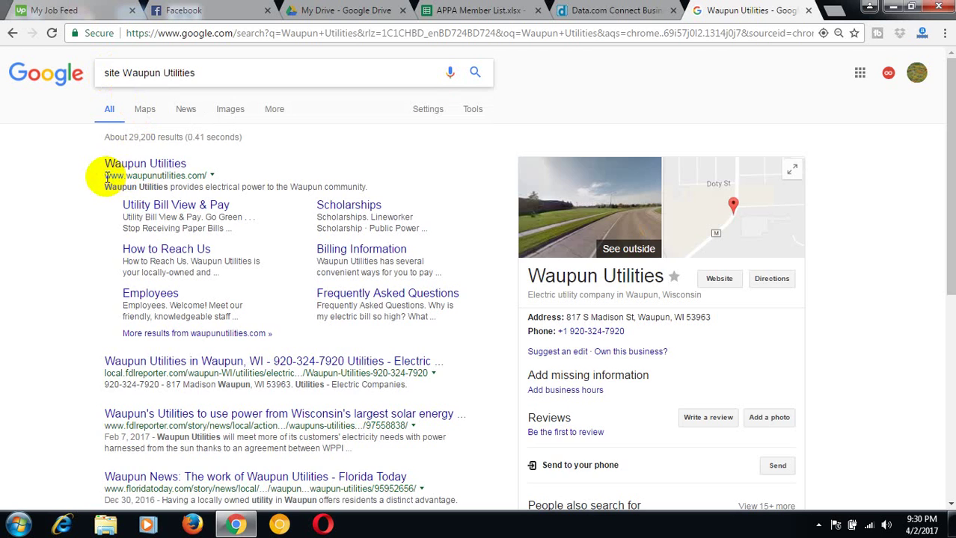
right_click(143, 168)
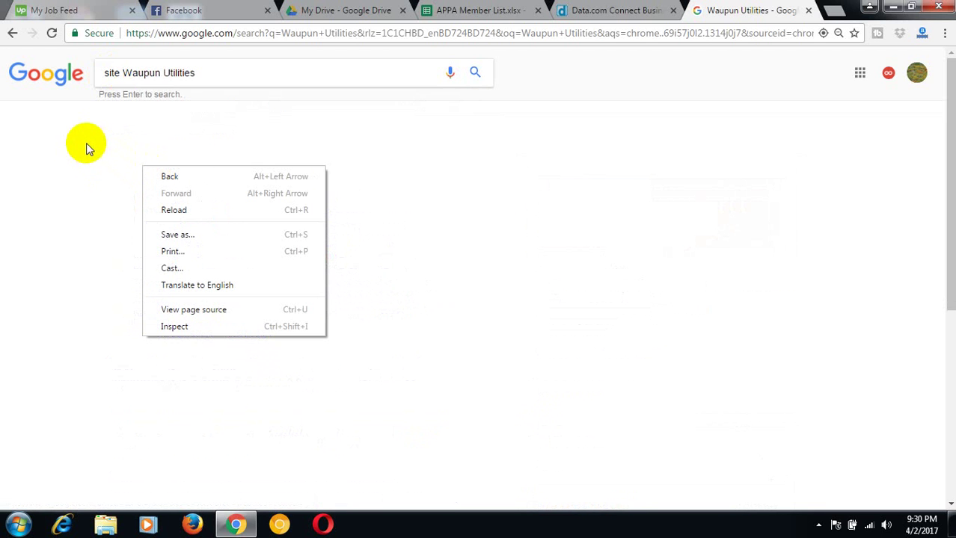
left_click(86, 143)
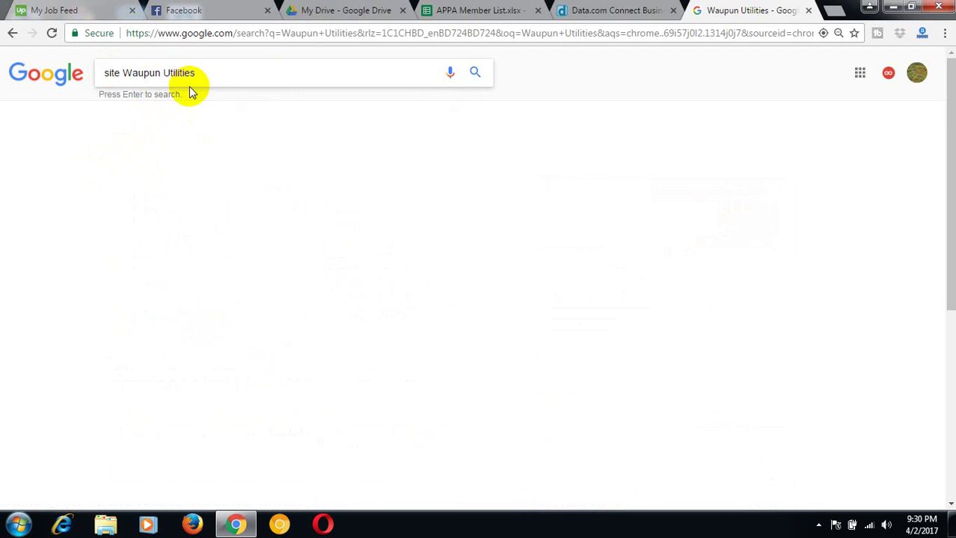
double_click(116, 72)
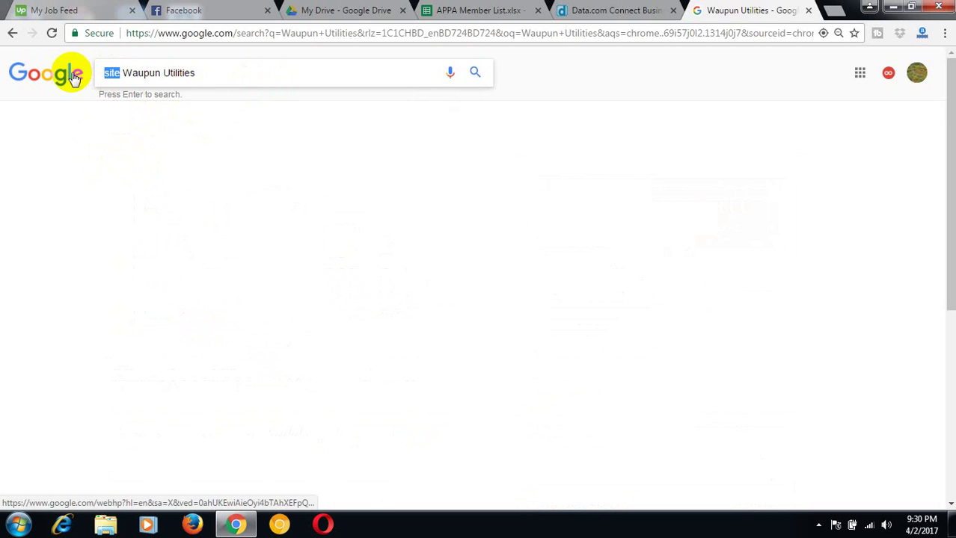
key("BackSpace")
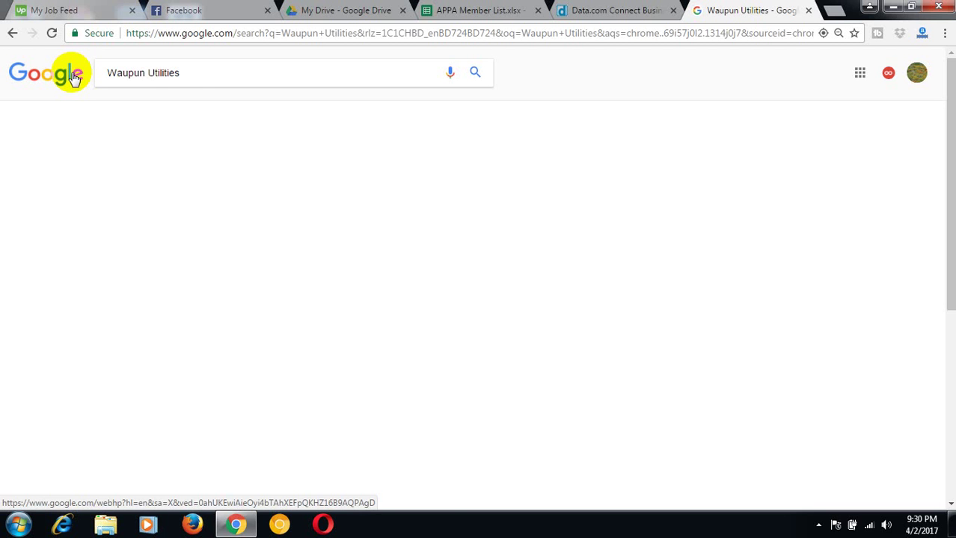
left_click(184, 71)
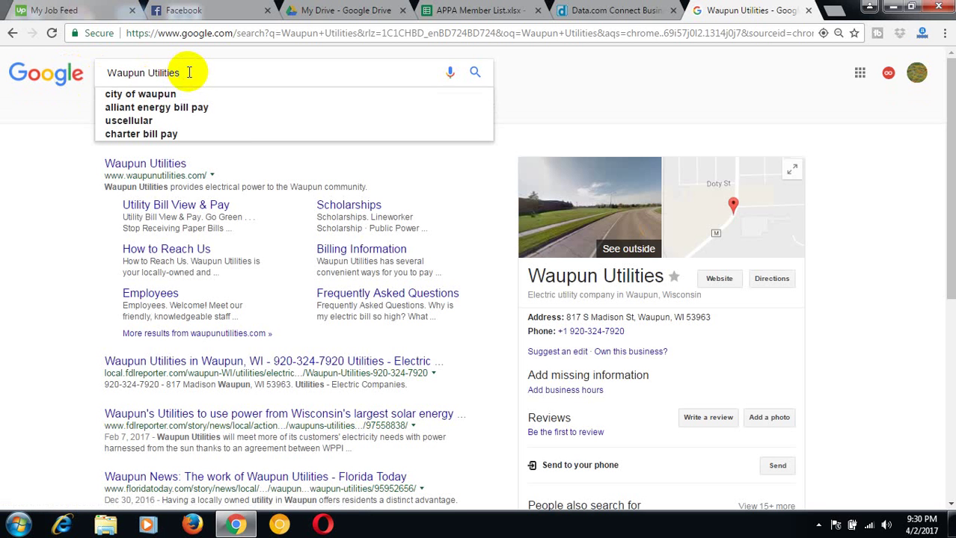
left_click(189, 72)
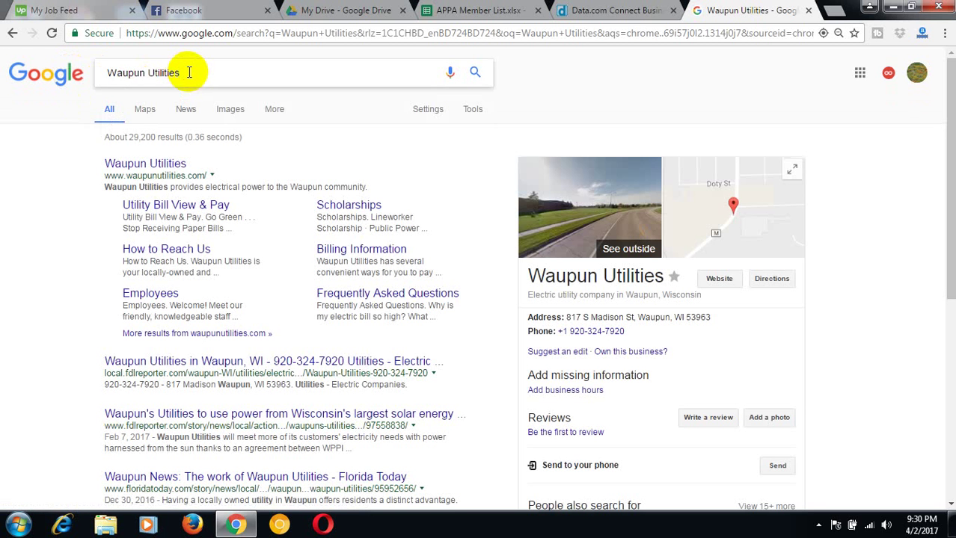
Step: Open the Waupun Utilities website from the search results in a new browser tab and copy its web address
right_click(154, 171)
left_click(189, 175)
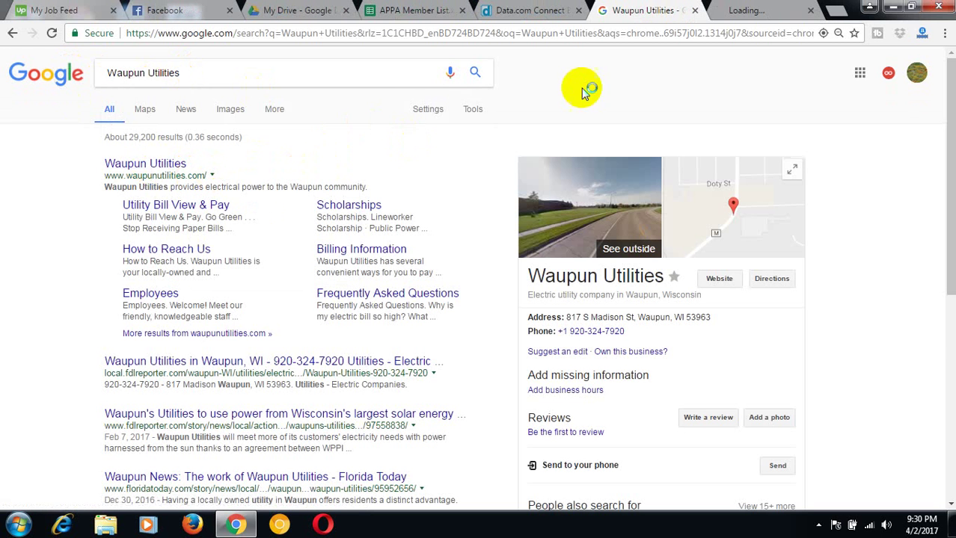
left_click(761, 15)
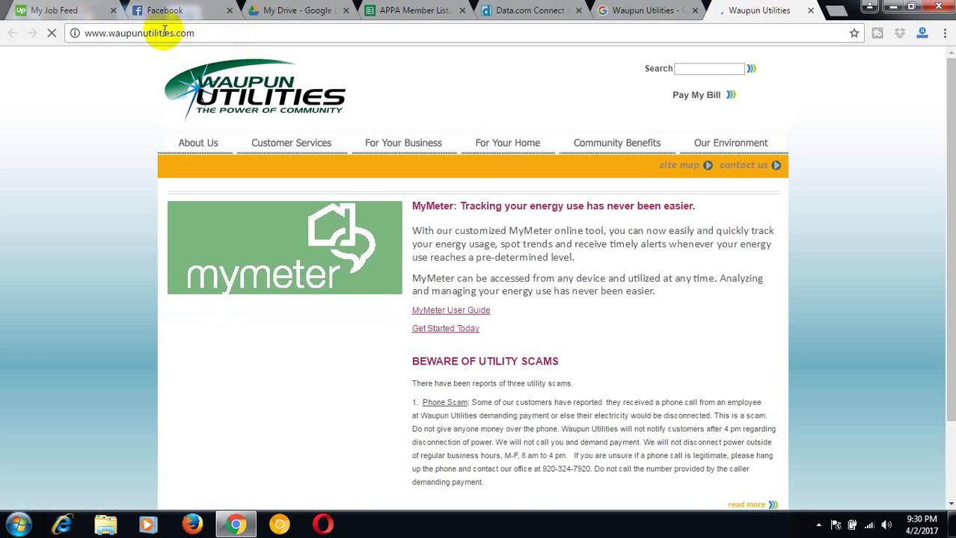
left_click(166, 34)
right_click(165, 33)
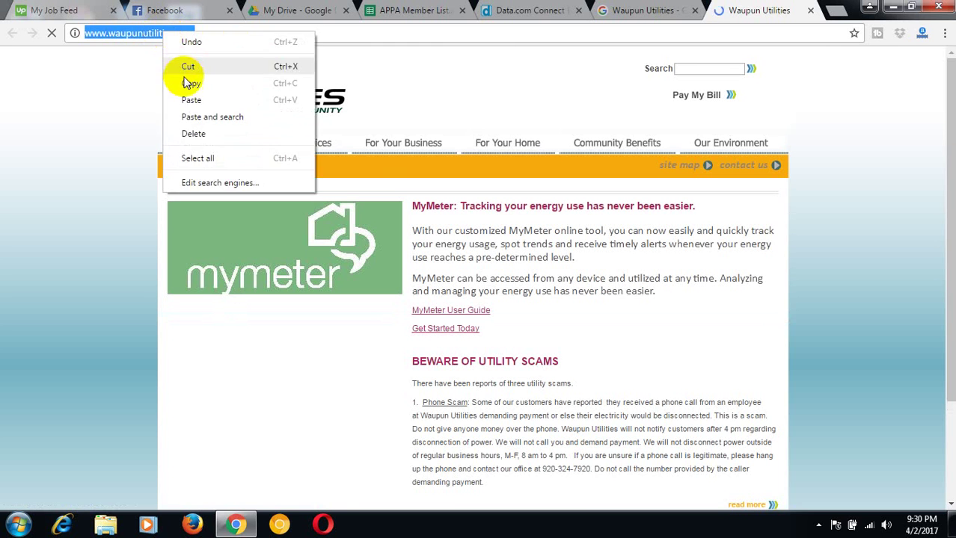
left_click(190, 83)
left_click(647, 12)
left_click(107, 72)
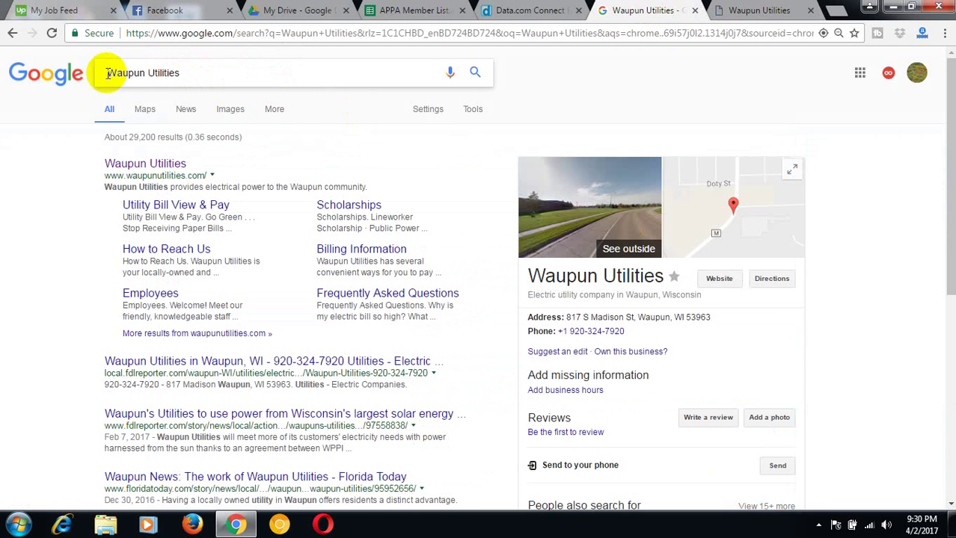
left_click_drag(107, 72, 286, 84)
type("si")
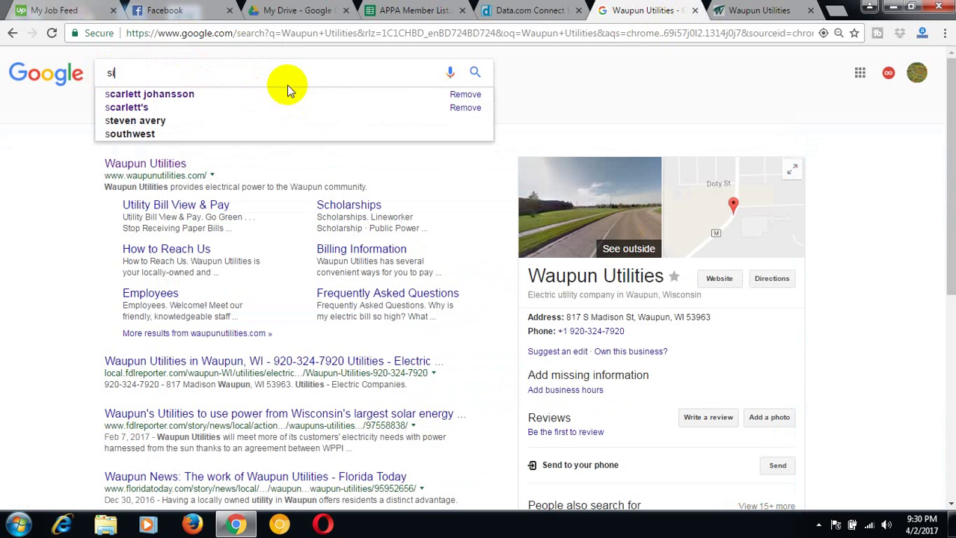
type("te")
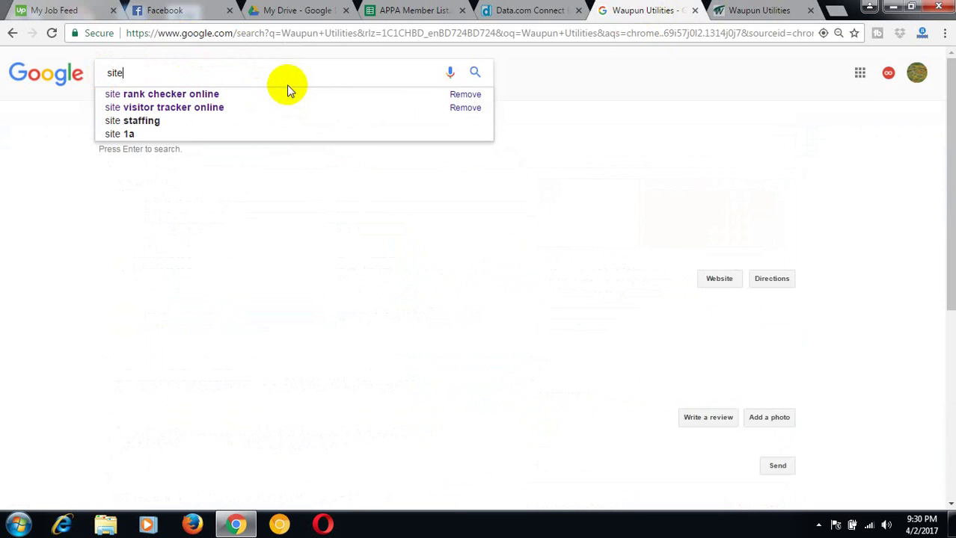
type(":")
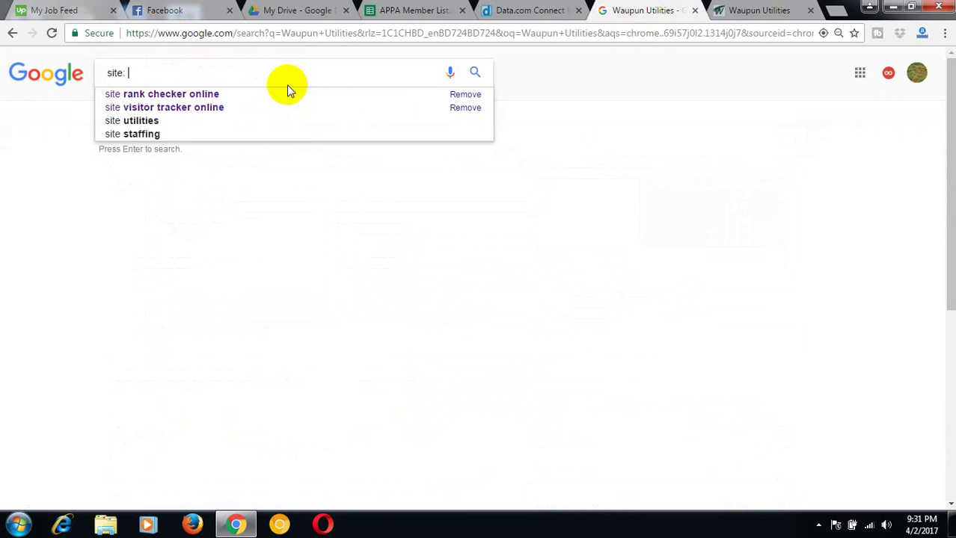
key("ctrl+v")
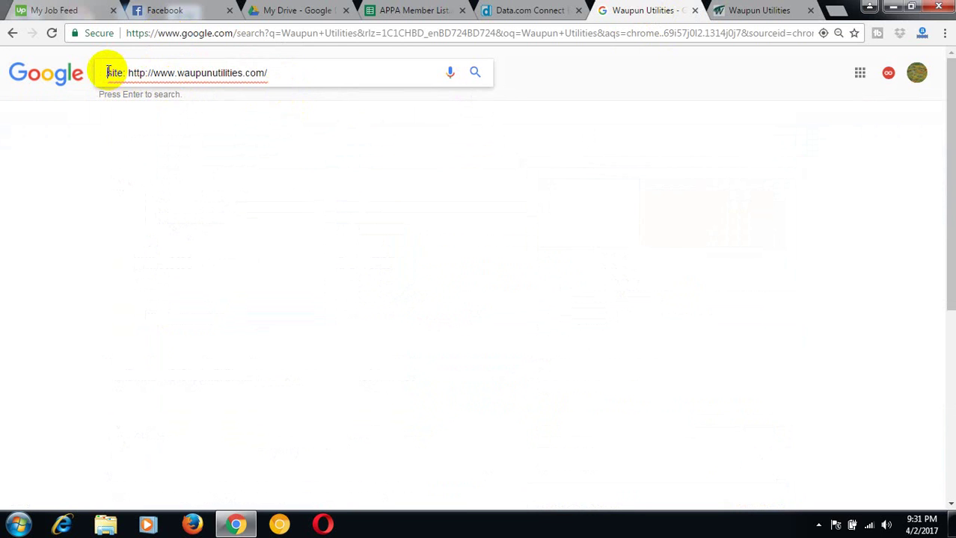
Step: Copy the General Manager title from row 5 of the member list, add it before the site query, and run the Google search
left_click(440, 9)
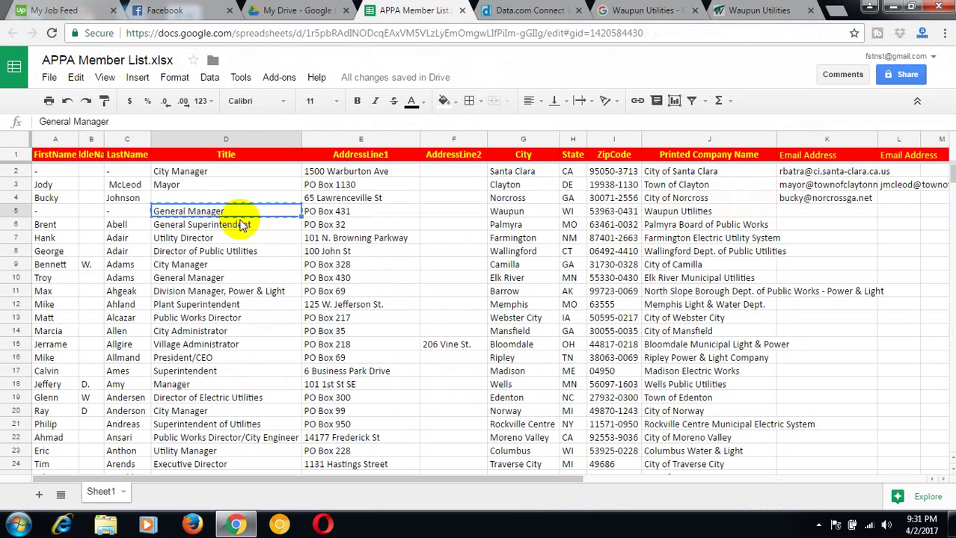
right_click(247, 207)
left_click(394, 121)
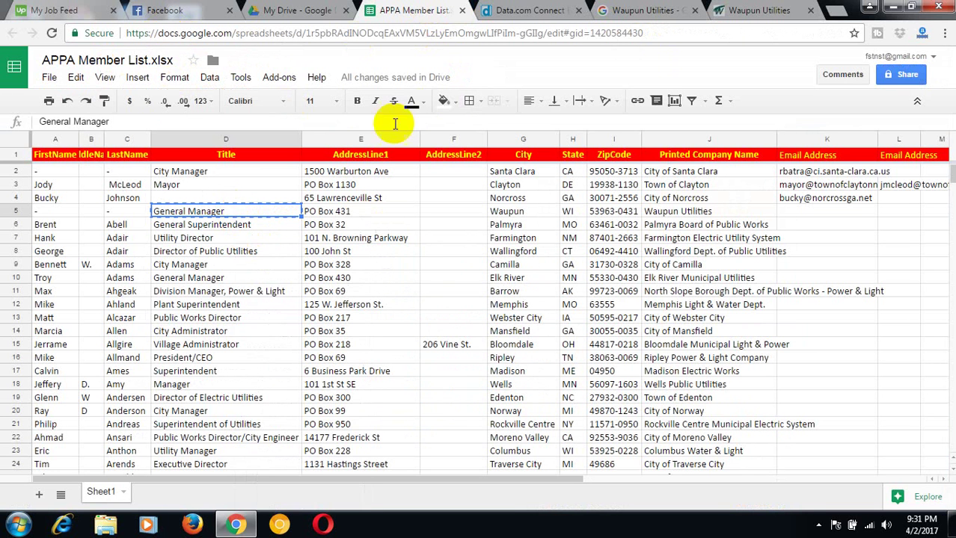
left_click(754, 10)
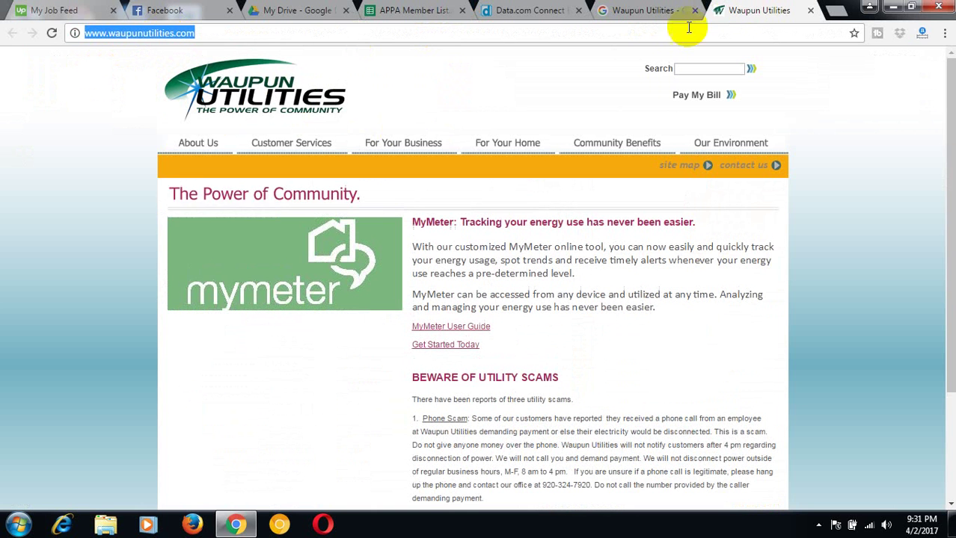
left_click(649, 9)
right_click(110, 75)
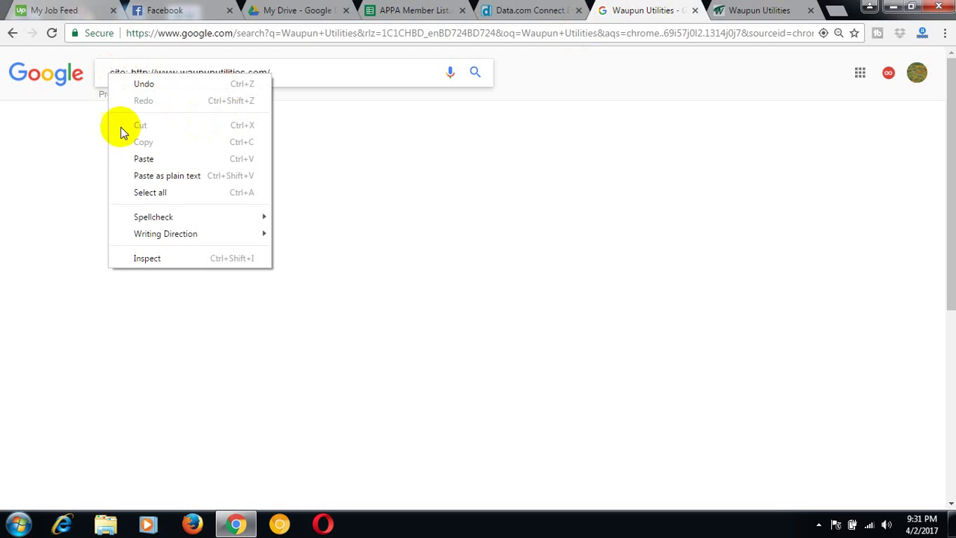
left_click(132, 157)
key("Return")
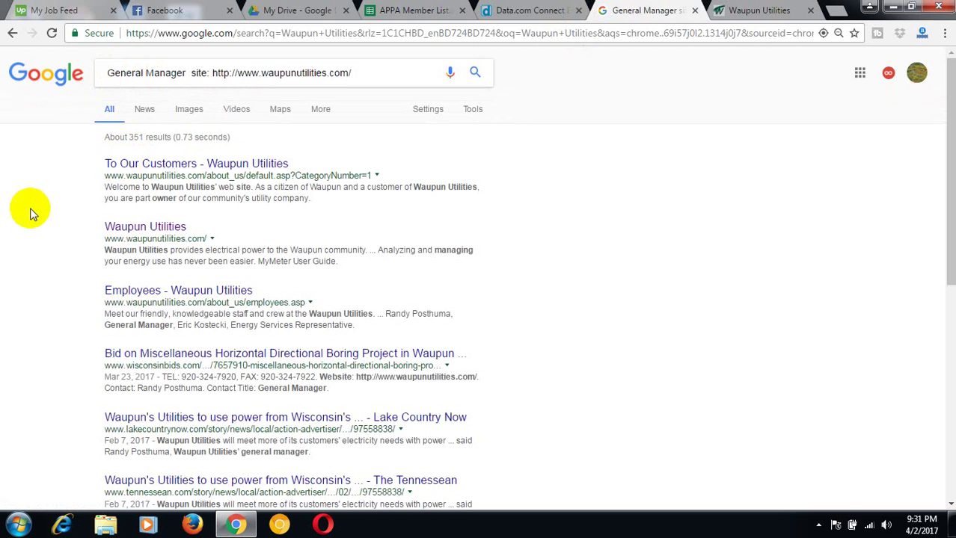
Step: Review the Google results for the Waupun Utilities General Manager, checking for a name and contact details
scroll(29, 214, "down", 2)
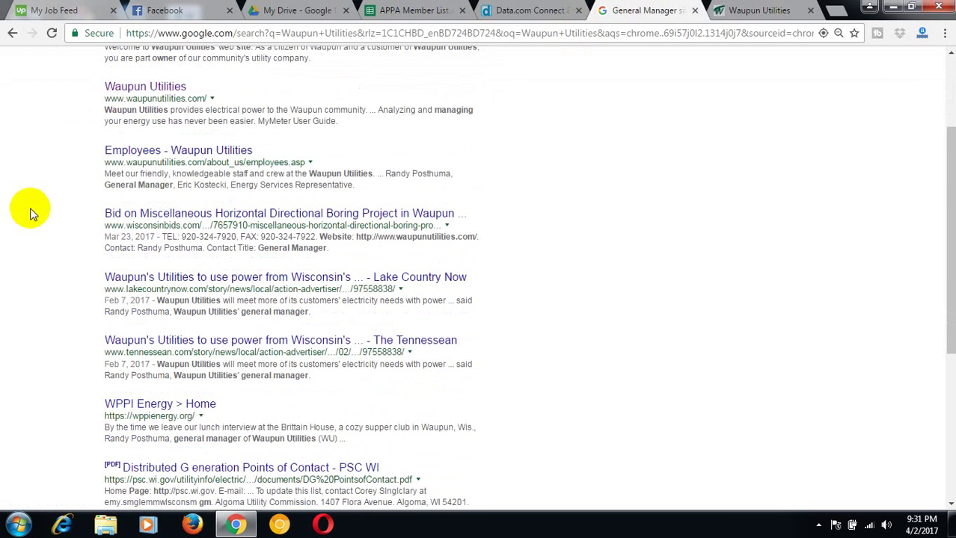
scroll(30, 214, "down", 2)
scroll(30, 214, "down", 2)
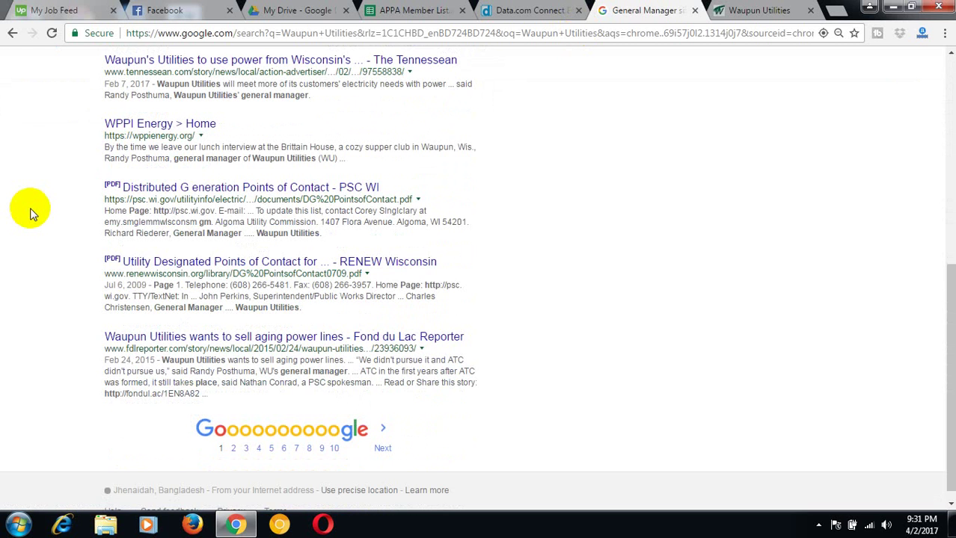
scroll(30, 214, "down", 1)
scroll(30, 214, "up", 4)
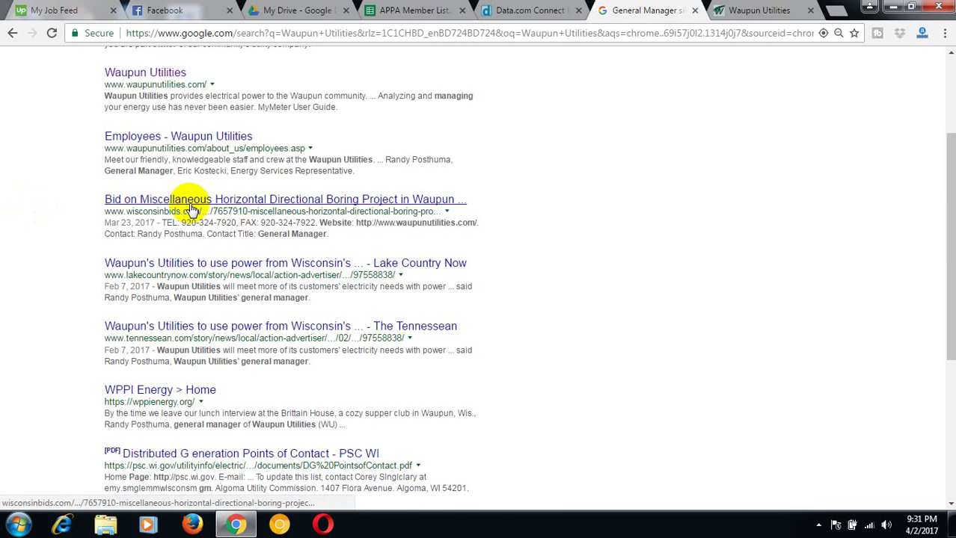
right_click(169, 75)
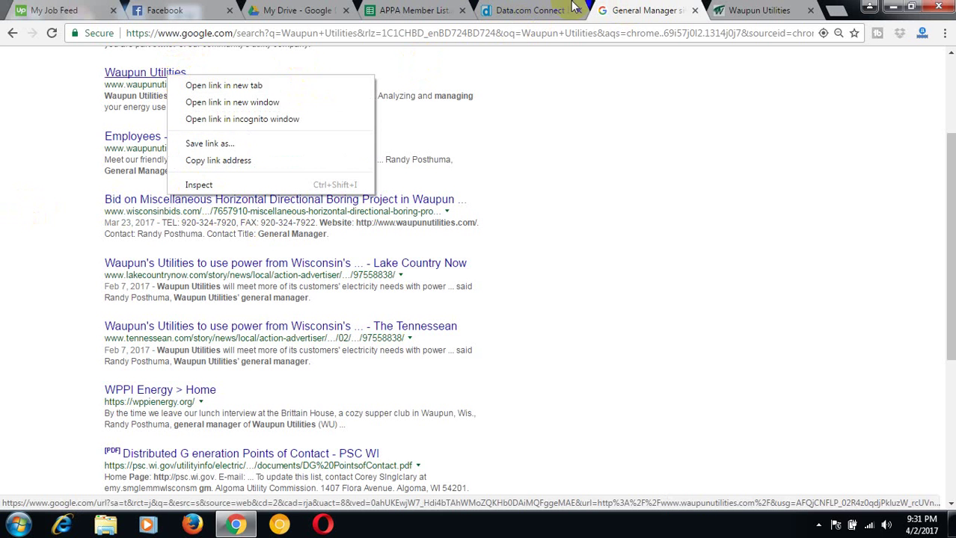
left_click(738, 10)
left_click(178, 34)
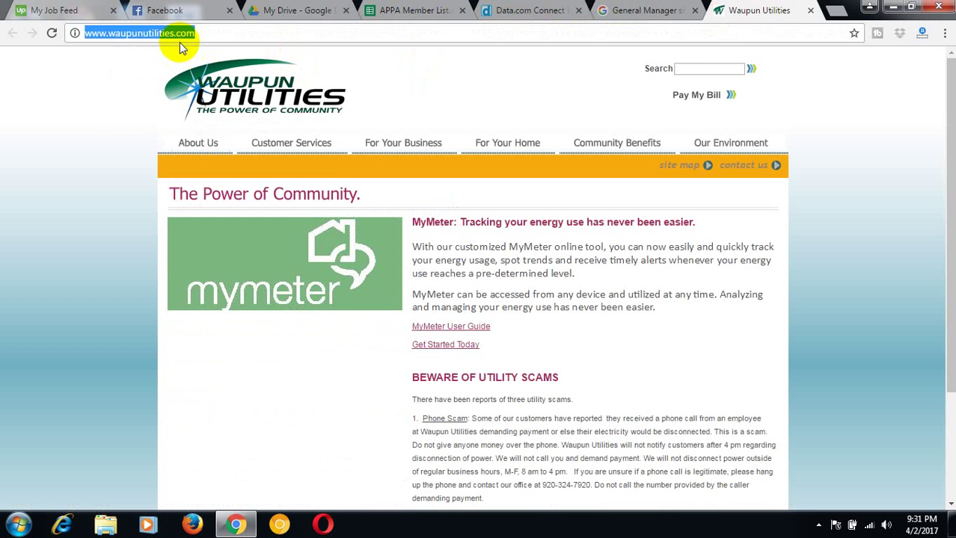
right_click(178, 39)
left_click(202, 77)
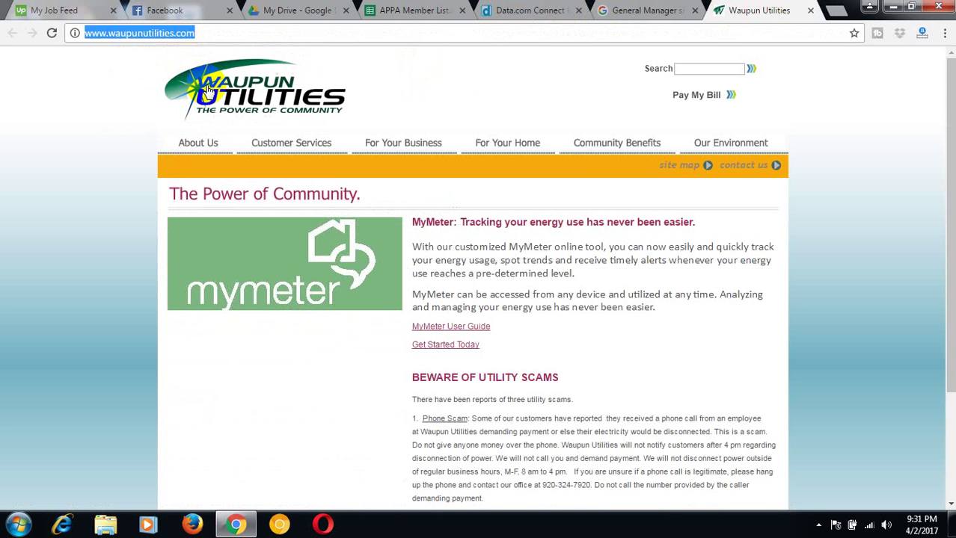
left_click(506, 11)
right_click(322, 232)
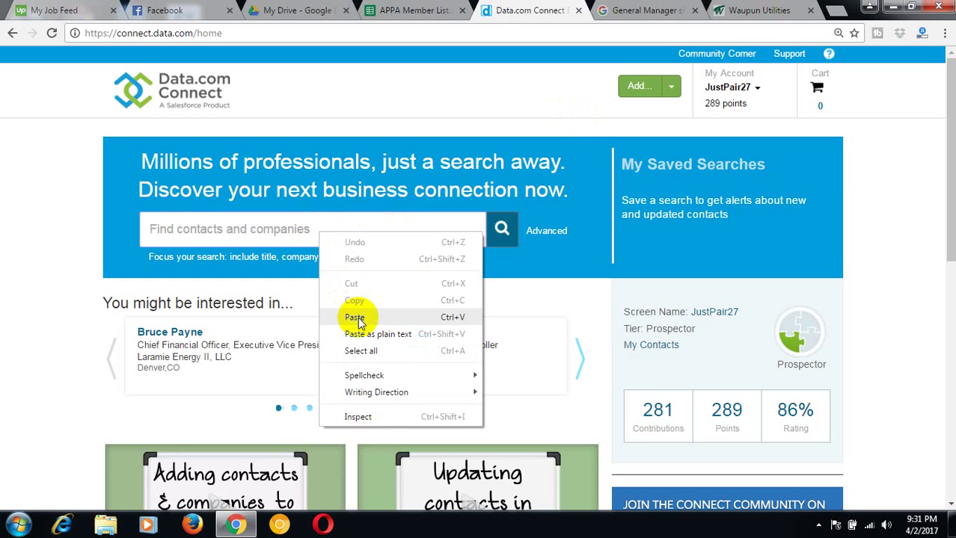
left_click(349, 314)
left_click(501, 231)
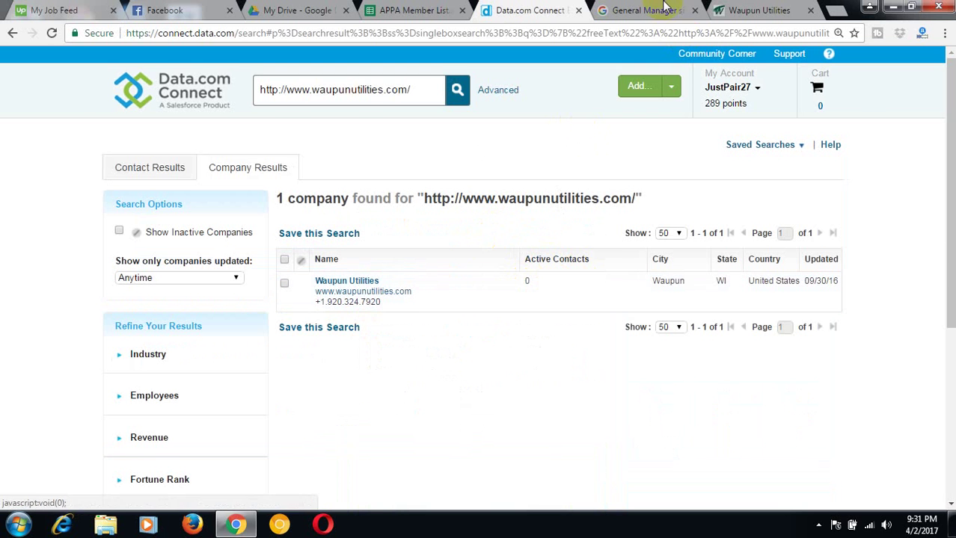
Step: Copy the General Manager title from row 5 and search for it with the Waupun Utilities website's own search
left_click(747, 10)
left_click(693, 70)
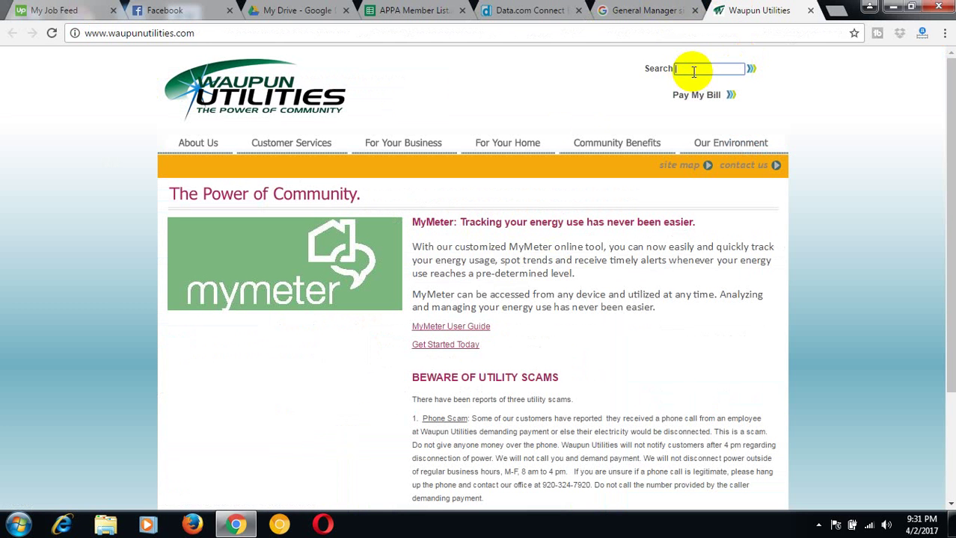
left_click(408, 9)
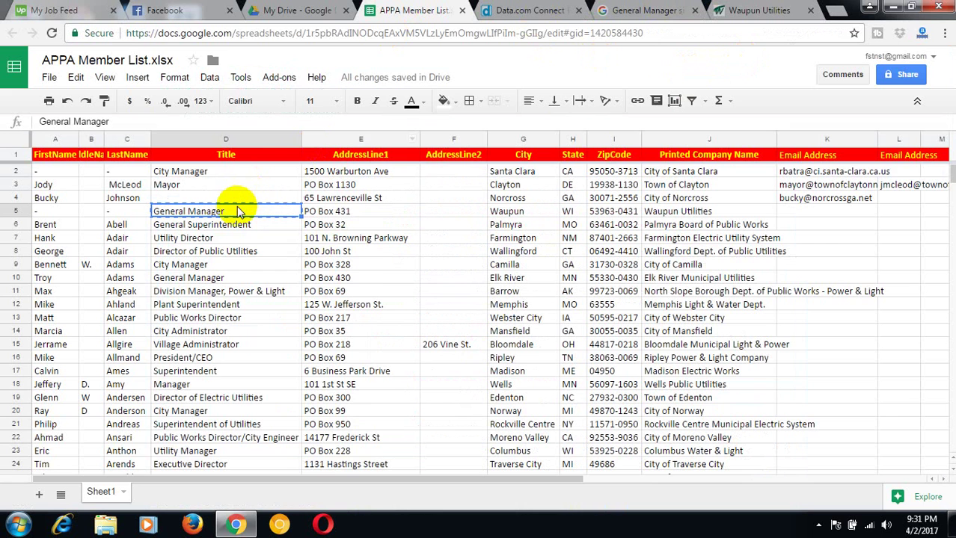
right_click(237, 206)
left_click(257, 237)
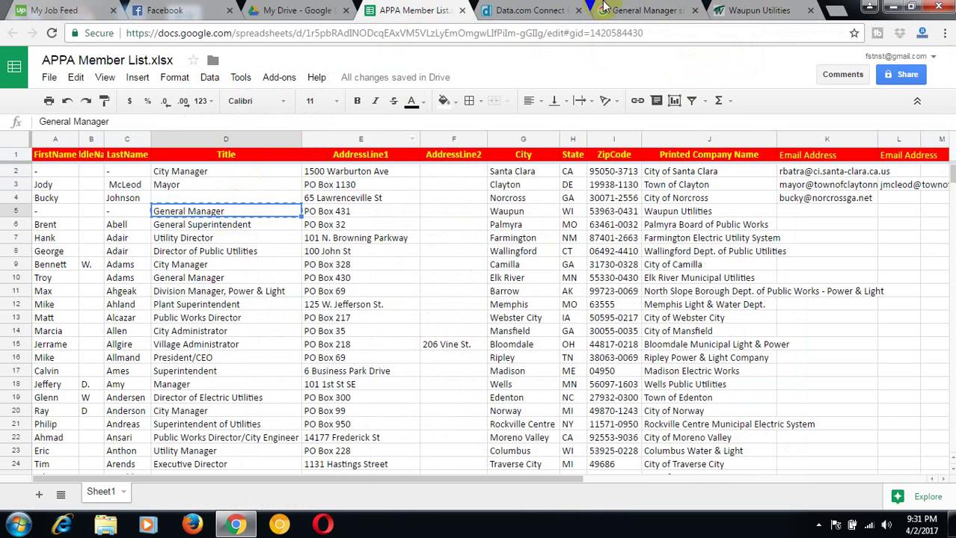
left_click(748, 10)
right_click(693, 71)
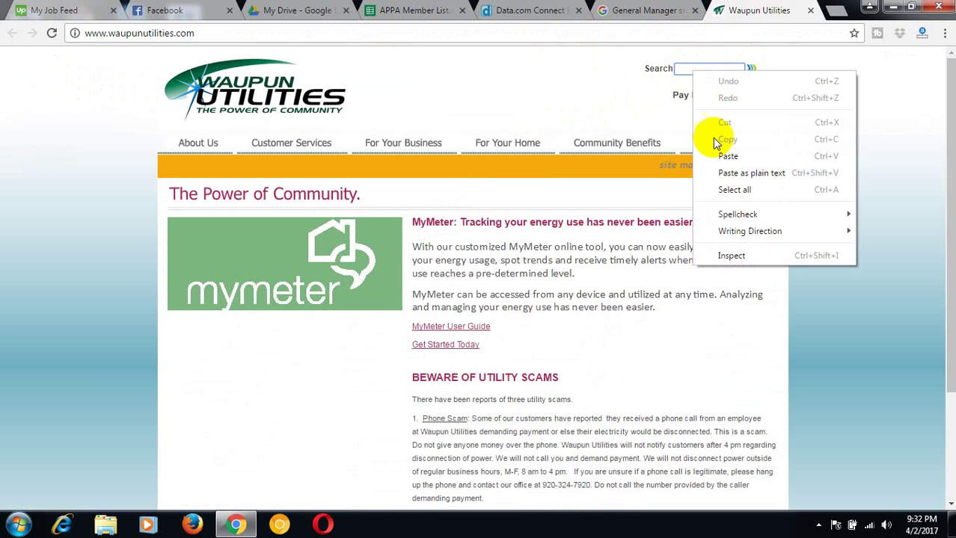
left_click(727, 156)
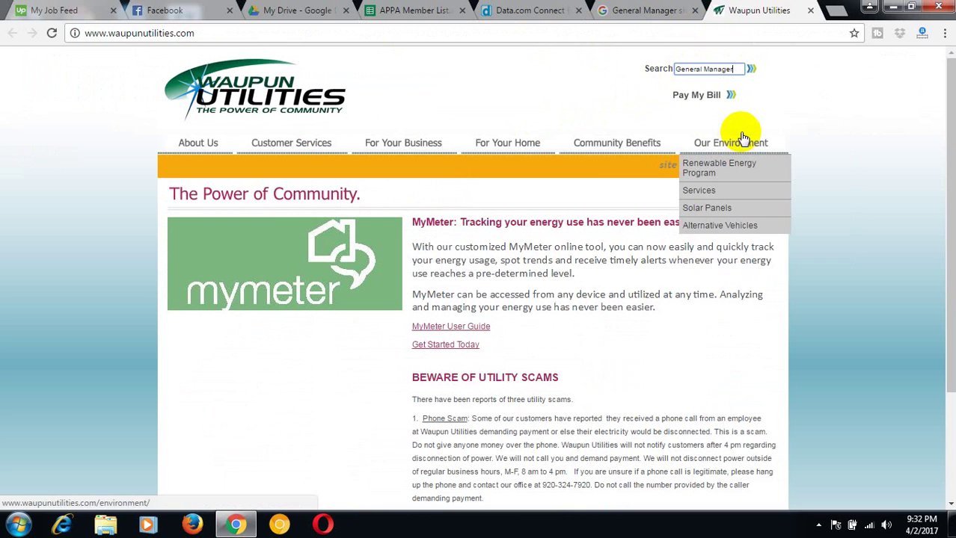
left_click(743, 139)
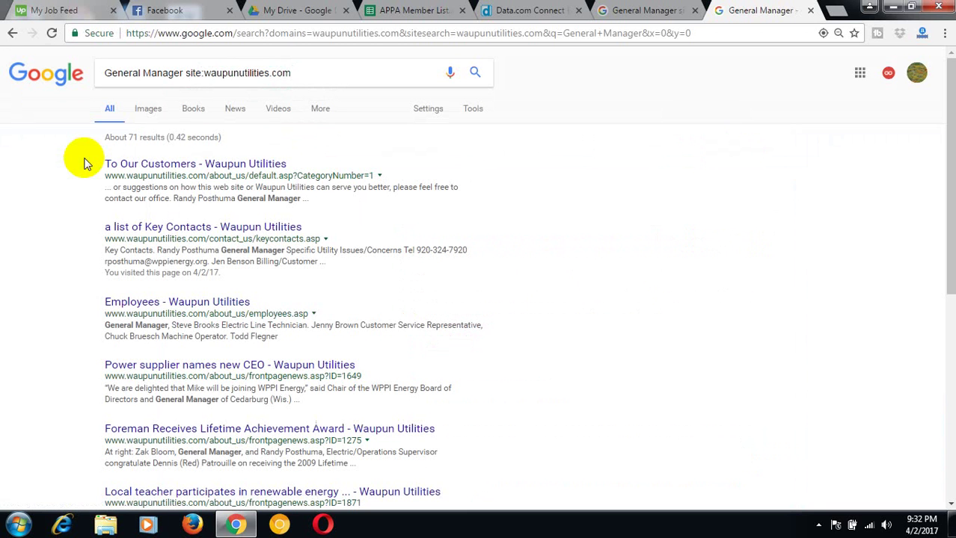
Step: Open the Waupun Utilities Key Contacts search result in a new tab and switch to it
right_click(157, 234)
left_click(196, 240)
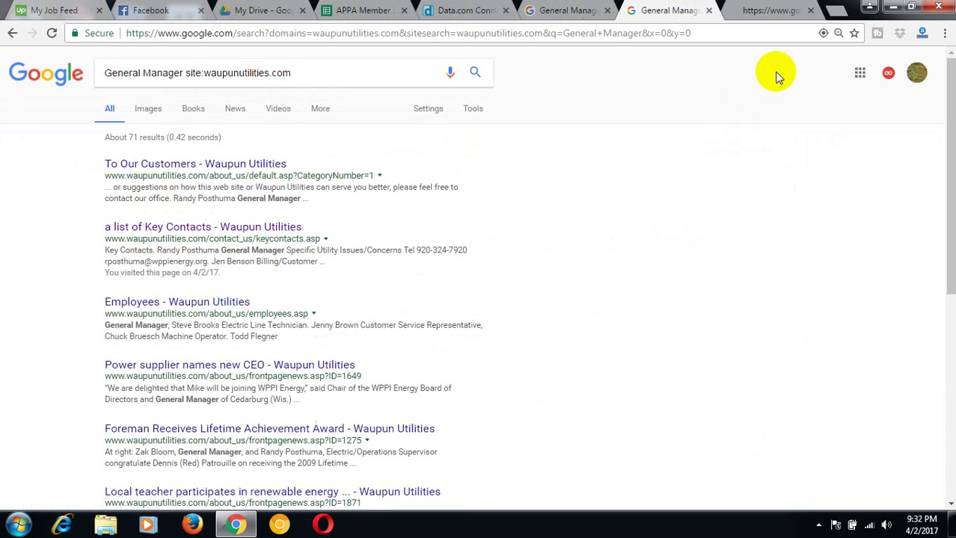
left_click(758, 12)
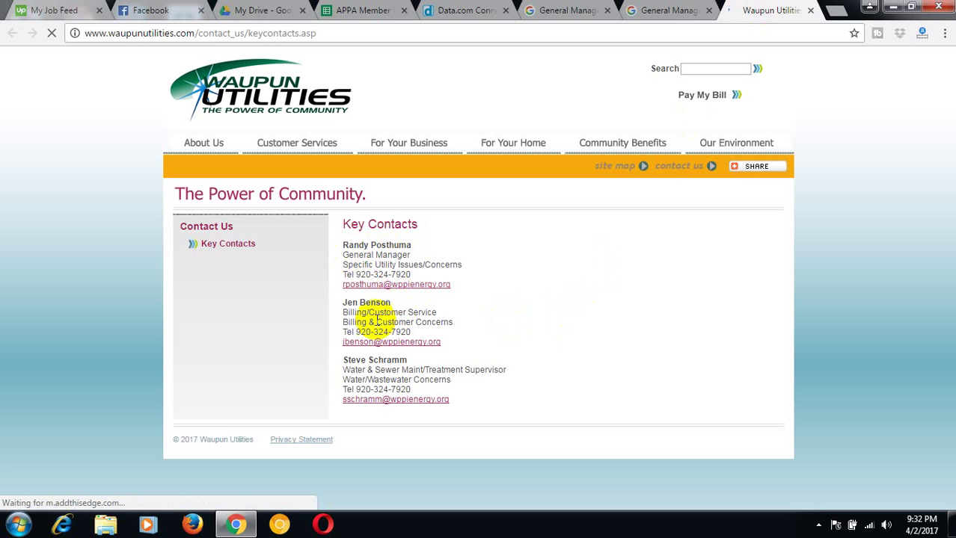
right_click(374, 287)
left_click(419, 371)
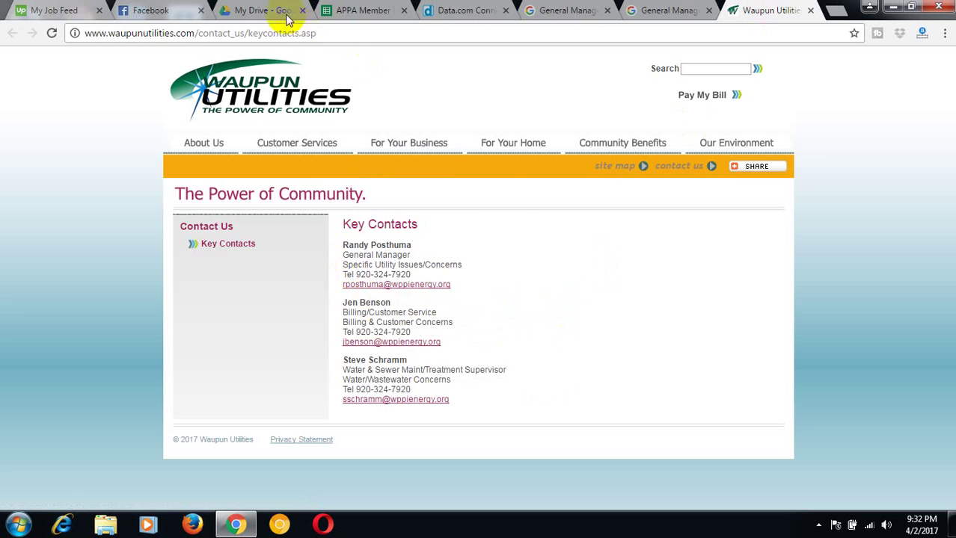
left_click(377, 10)
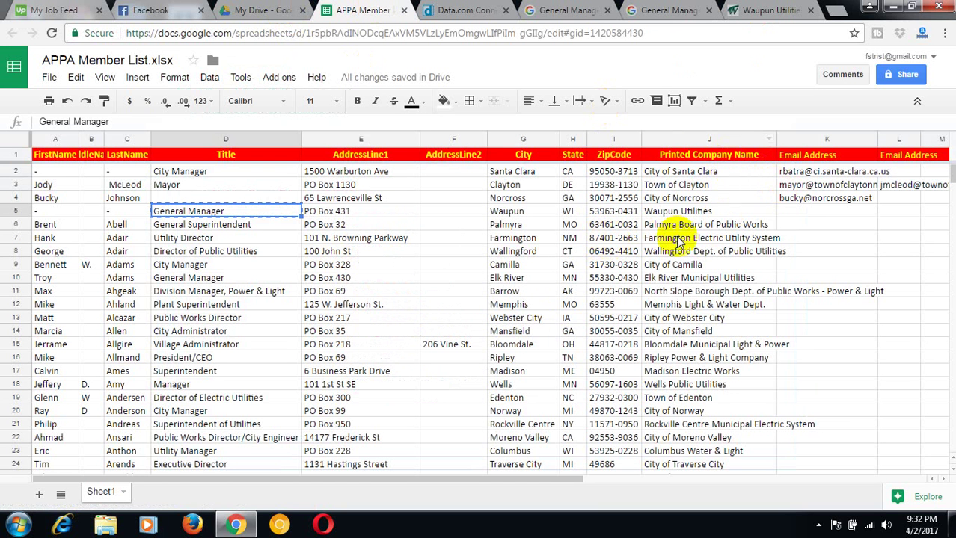
left_click(800, 212)
right_click(804, 212)
left_click(826, 263)
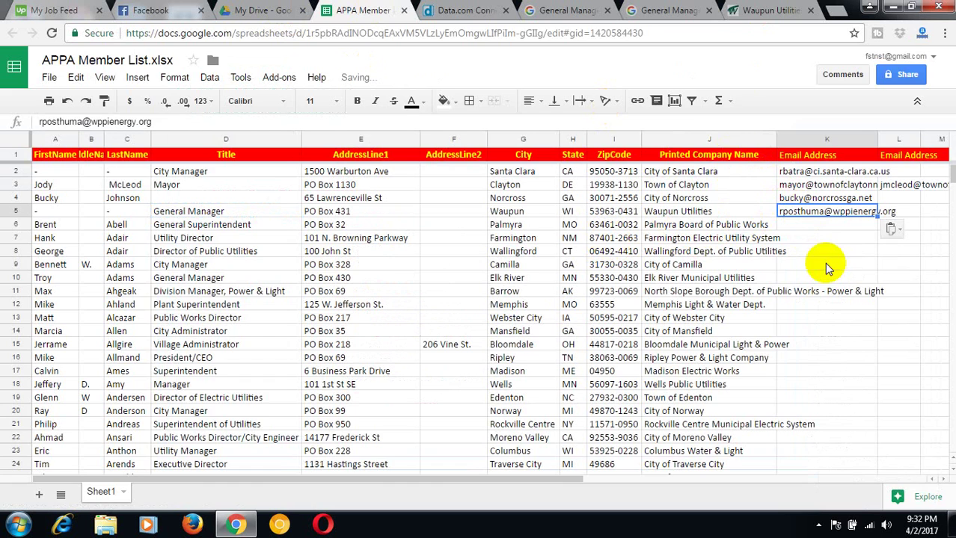
Step: Copy the General Manager's full name from the Key Contacts page into the FirstName cell of row 5
left_click(742, 10)
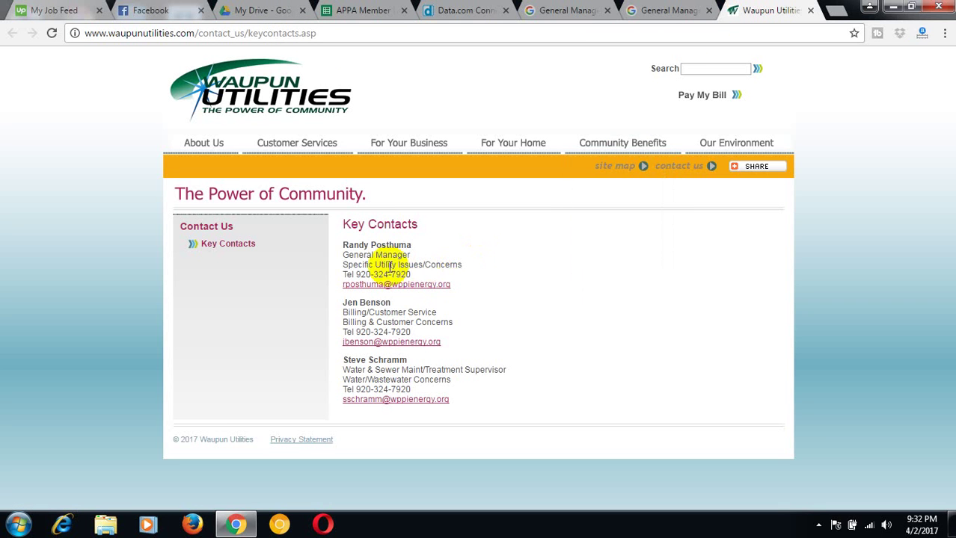
left_click_drag(343, 247, 433, 241)
left_click(353, 245)
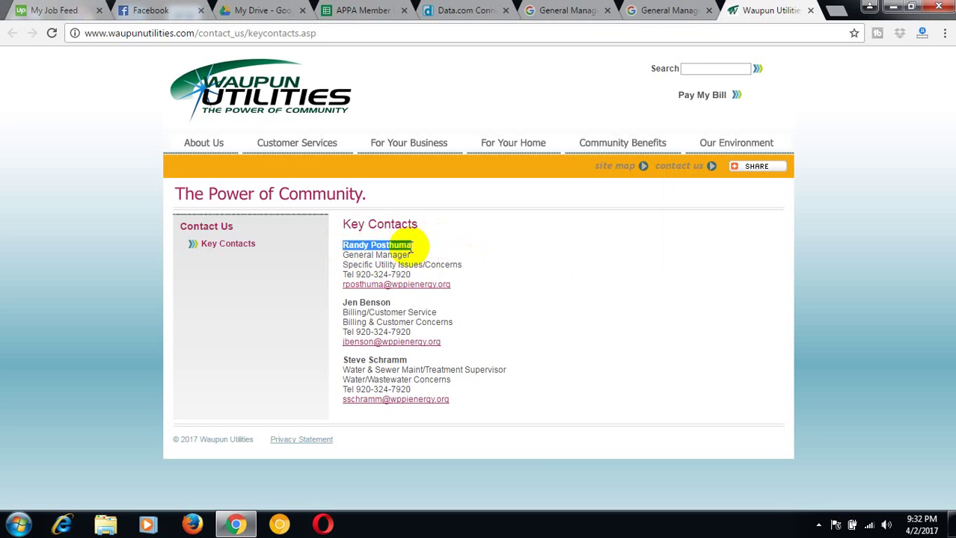
right_click(398, 245)
left_click(427, 255)
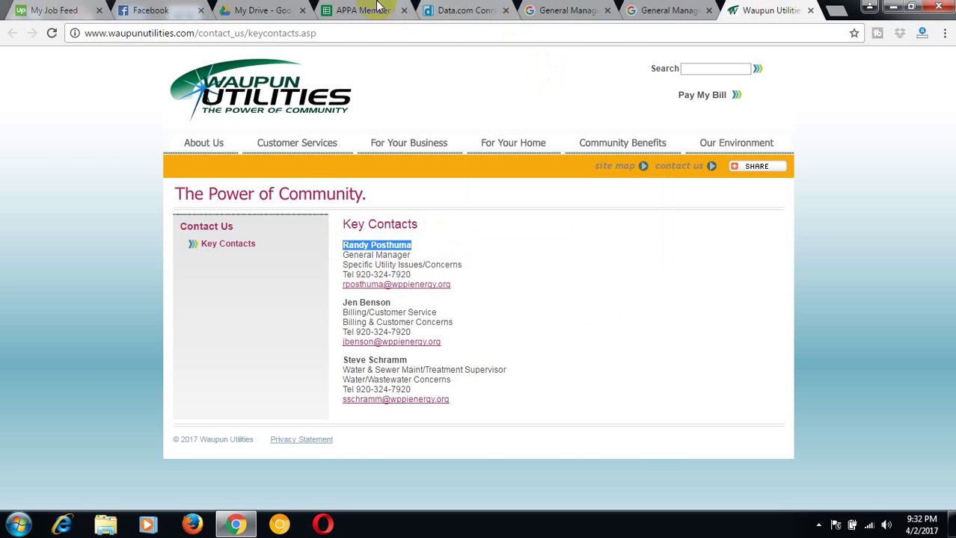
left_click(374, 9)
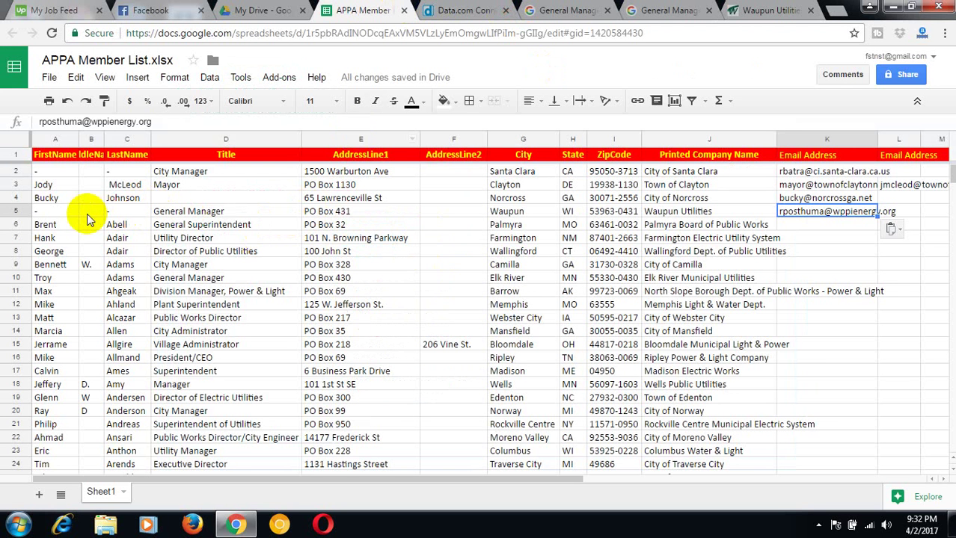
left_click(64, 211)
right_click(64, 212)
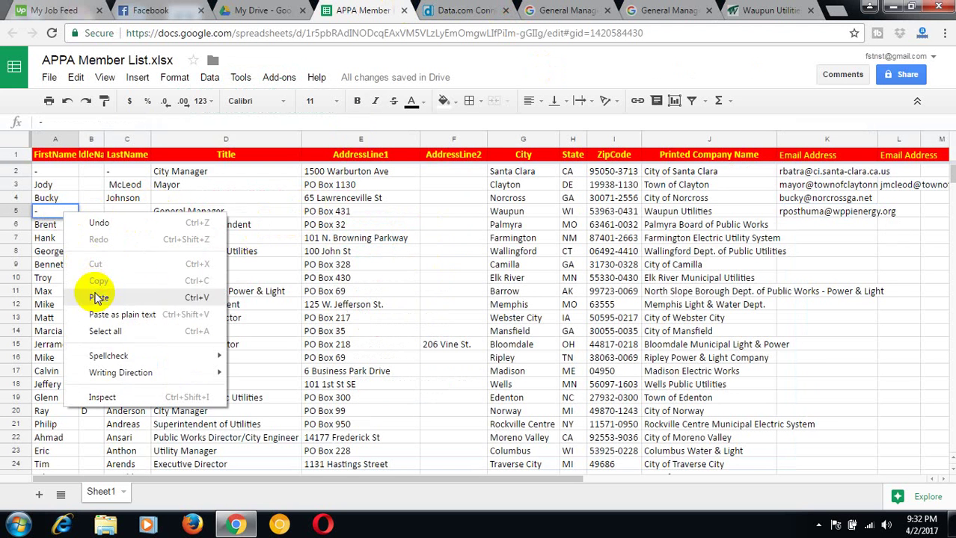
left_click(94, 293)
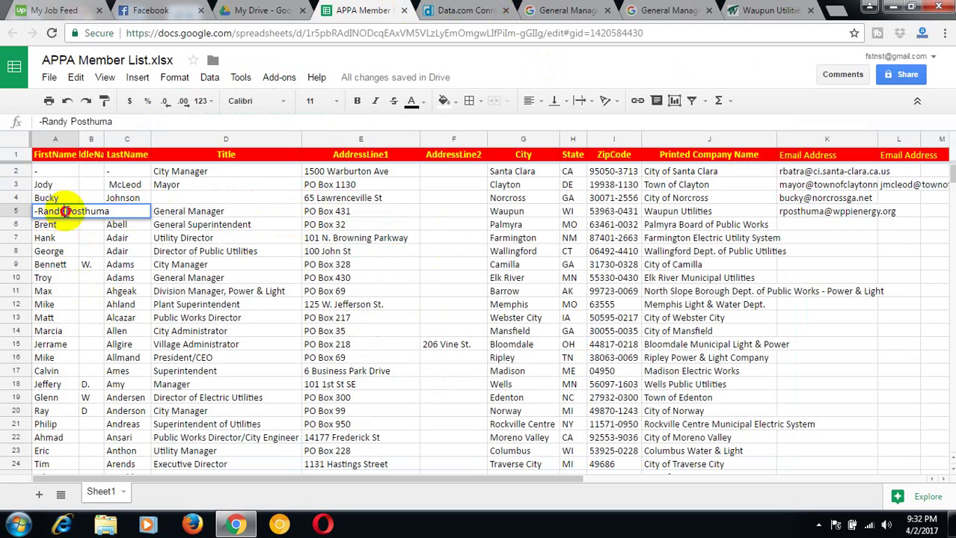
Step: Move the surname out of the FirstName cell in row 5 into the LastName cell of the same row
left_click_drag(66, 211, 102, 216)
right_click(101, 216)
left_click(192, 216)
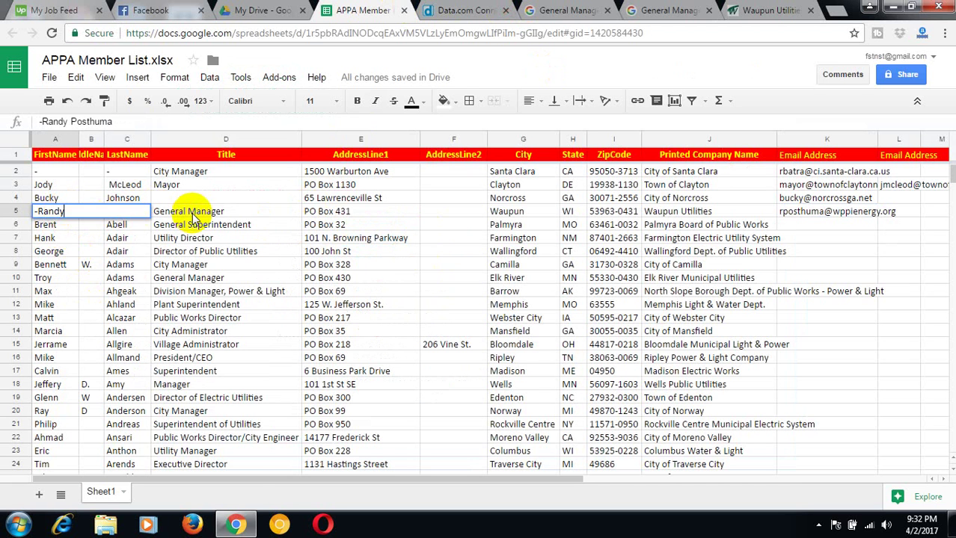
left_click(193, 217)
left_click(126, 213)
right_click(125, 215)
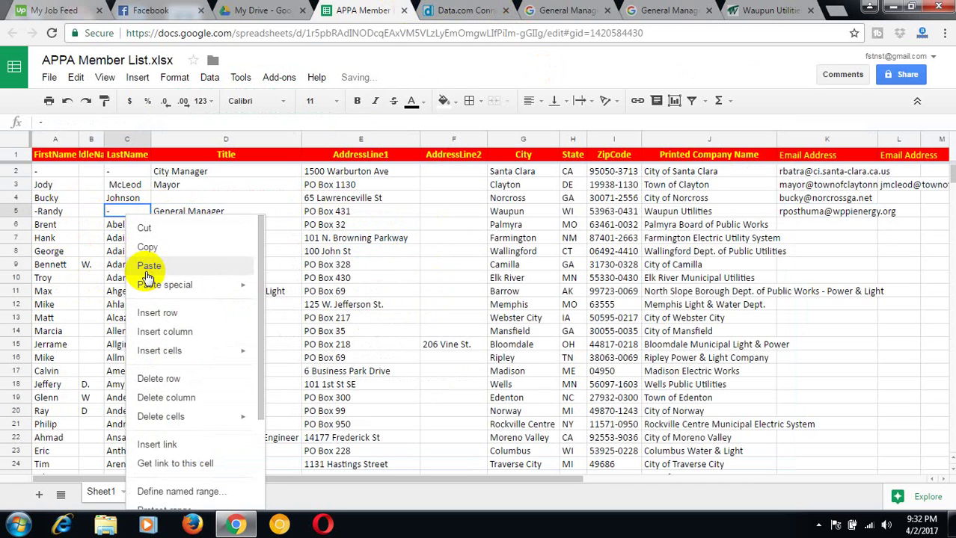
left_click(148, 267)
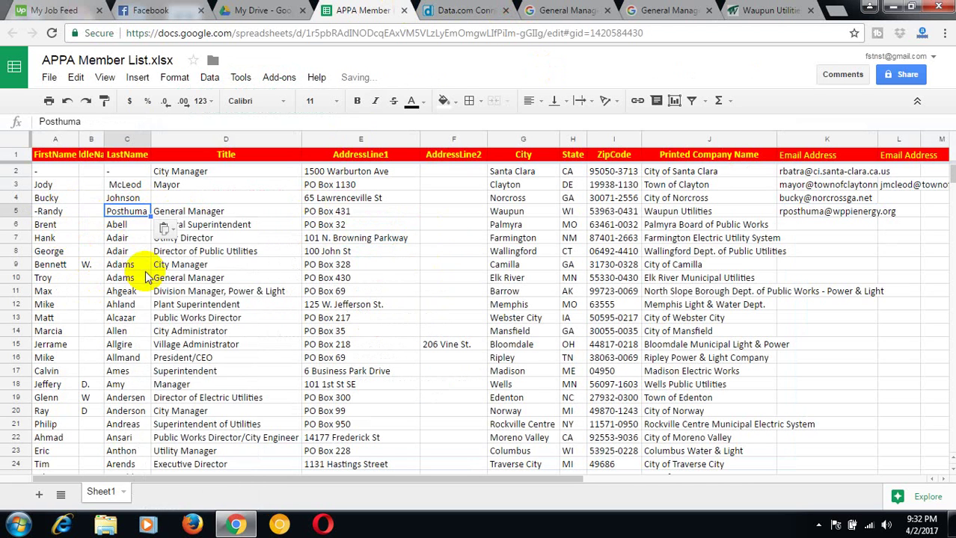
left_click(428, 282)
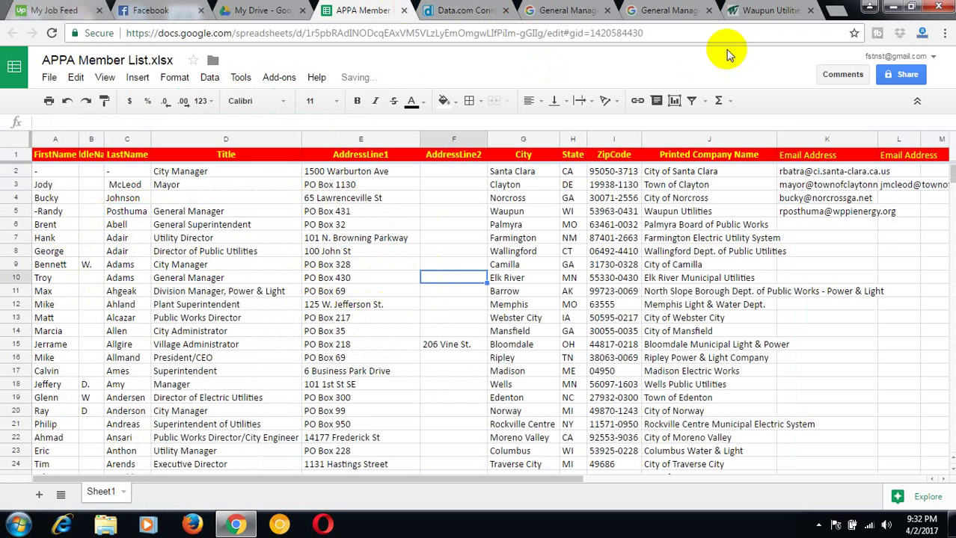
left_click(467, 10)
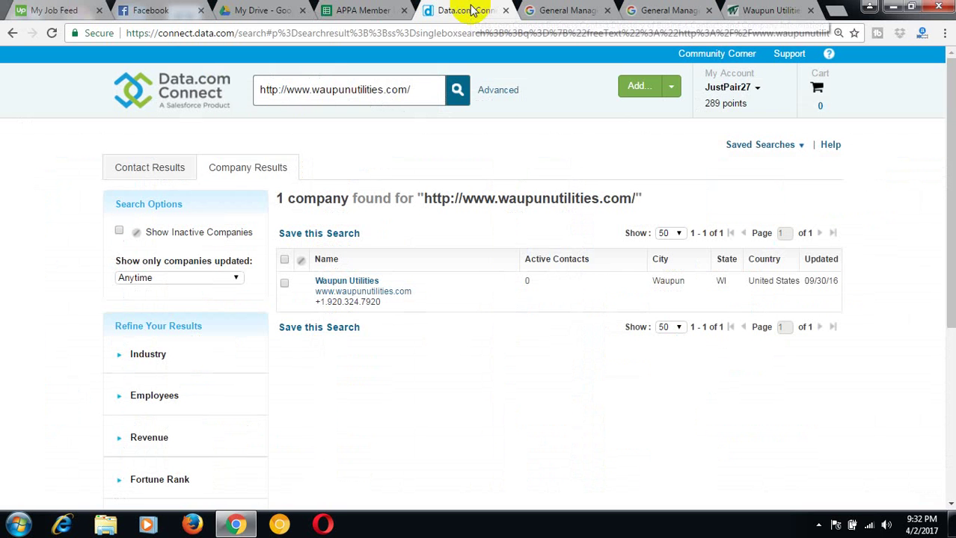
left_click(378, 11)
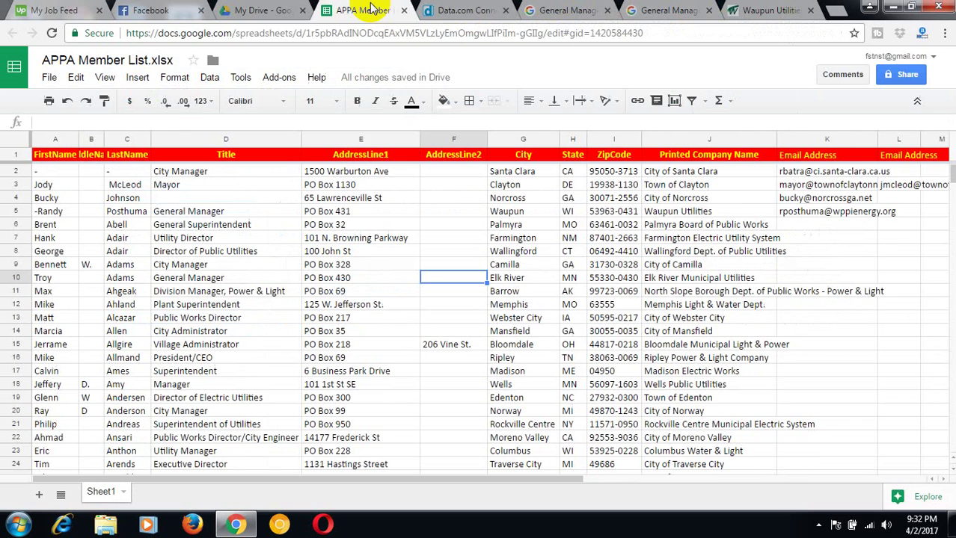
left_click(821, 213)
right_click(821, 212)
left_click(834, 246)
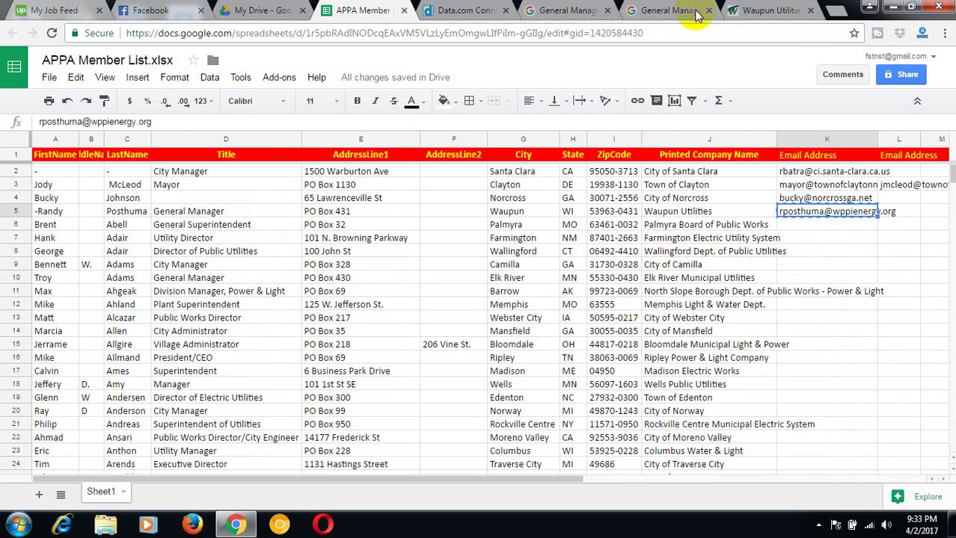
Step: Start adding a single contact in Data.com Connect and submit the General Manager's business email
left_click(499, 7)
left_click(671, 87)
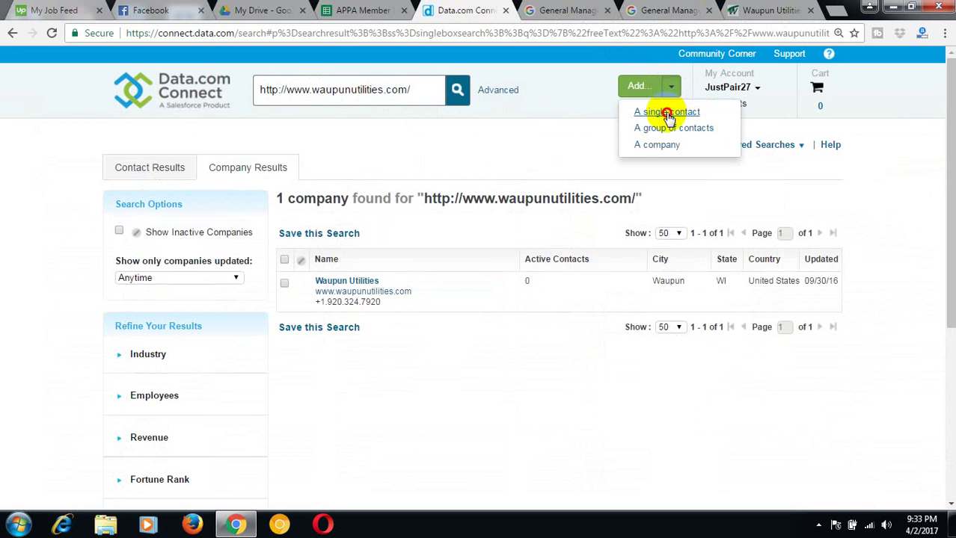
left_click(664, 112)
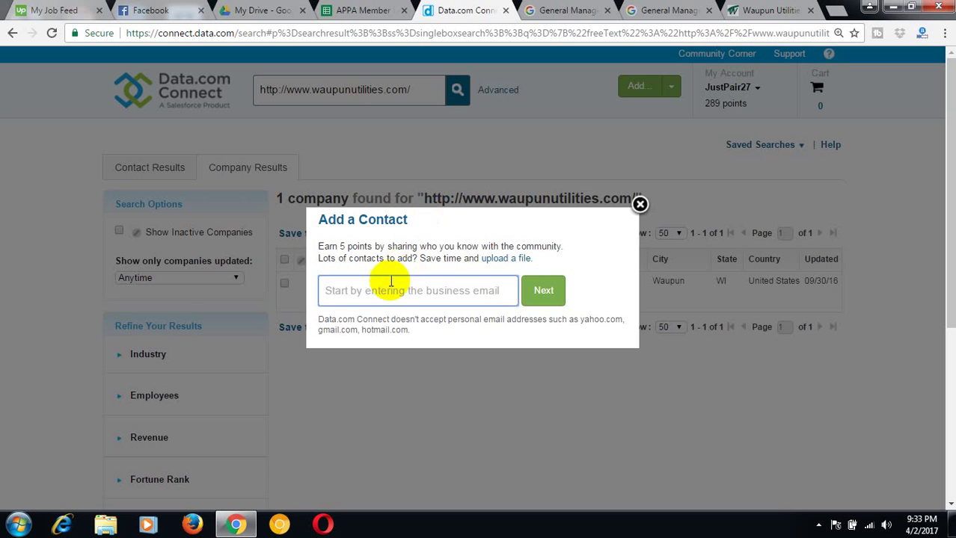
right_click(389, 287)
left_click(424, 366)
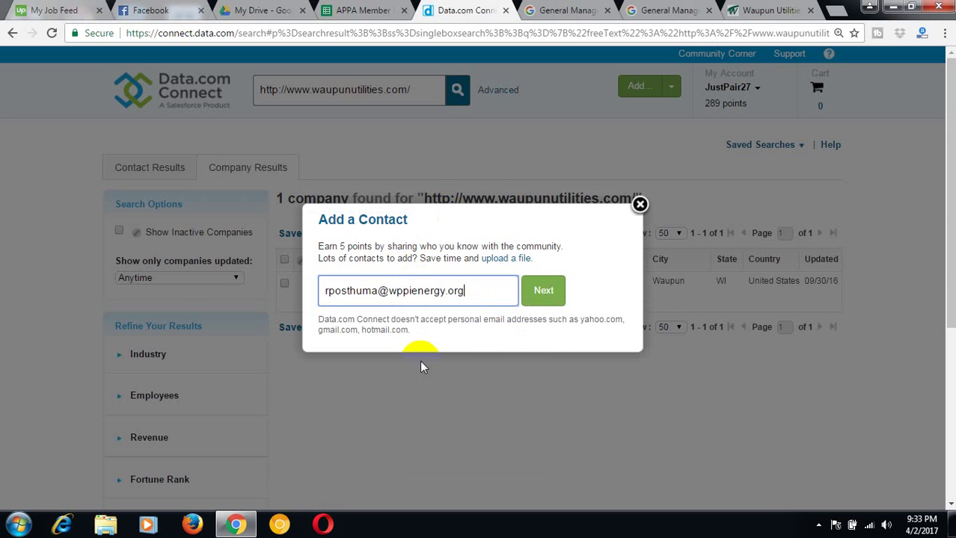
left_click(547, 297)
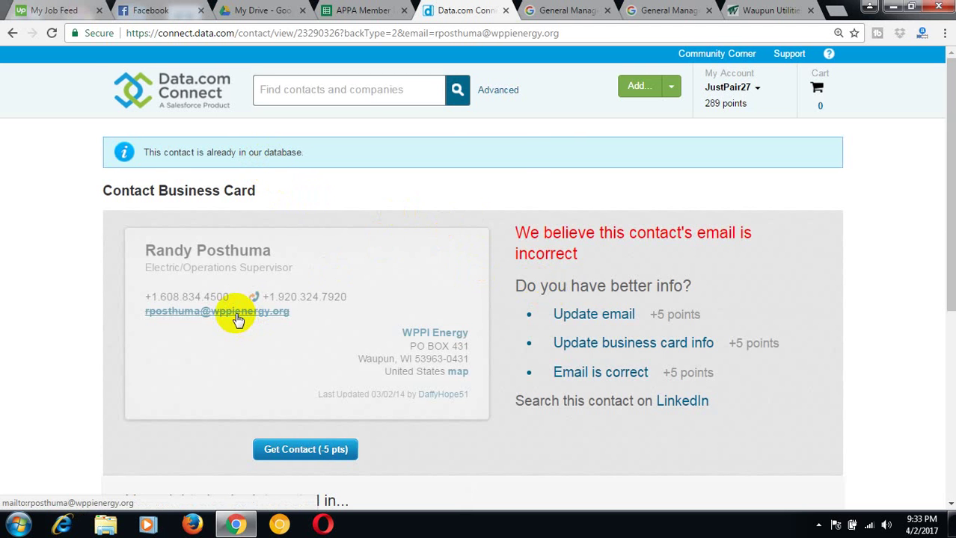
Step: Check the General Manager's details against the Waupun Utilities Key Contacts page and reactivate the contact in Data.com Connect
left_click(365, 11)
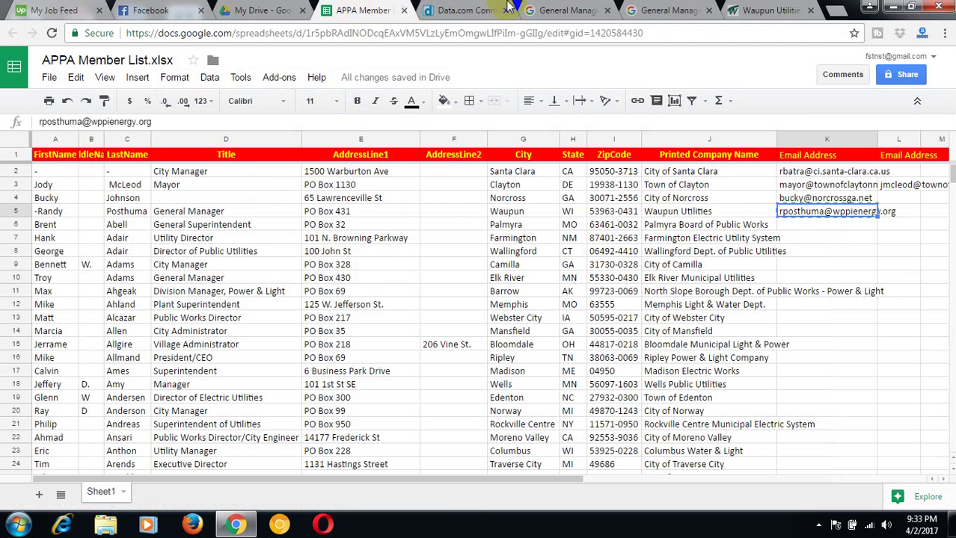
left_click(778, 12)
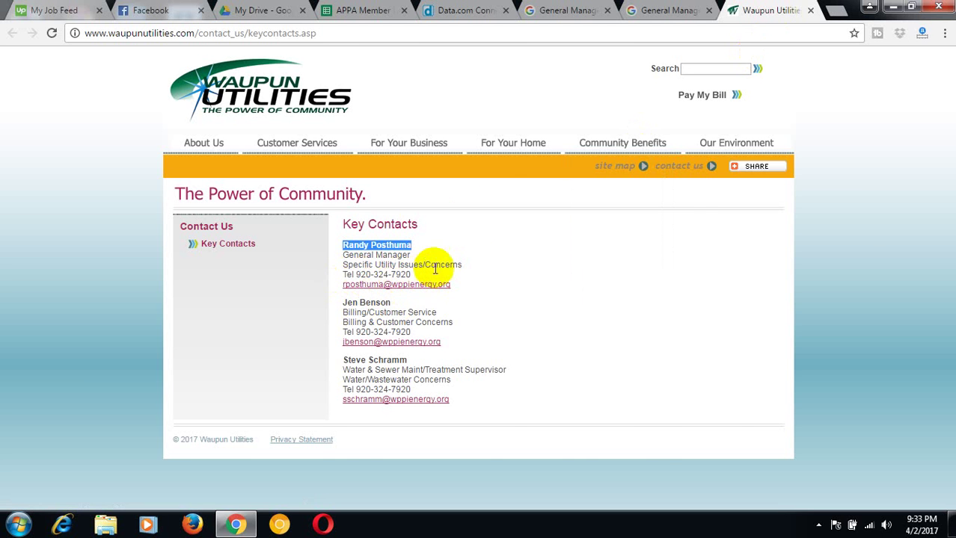
left_click(358, 11)
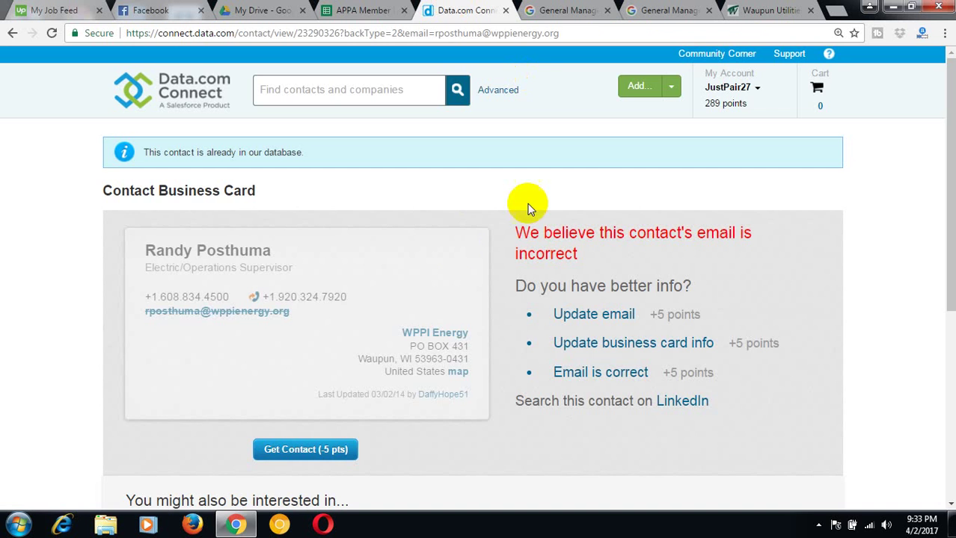
left_click(453, 10)
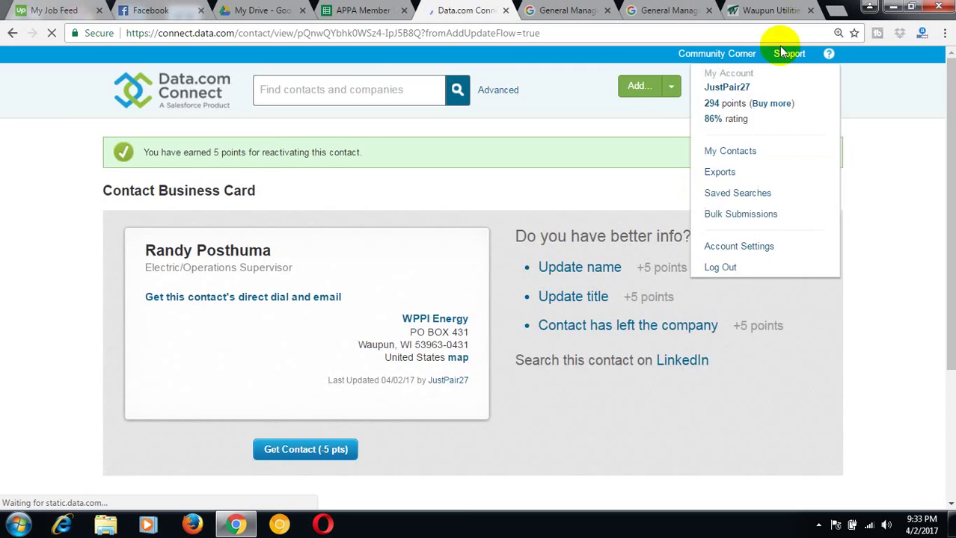
left_click(769, 10)
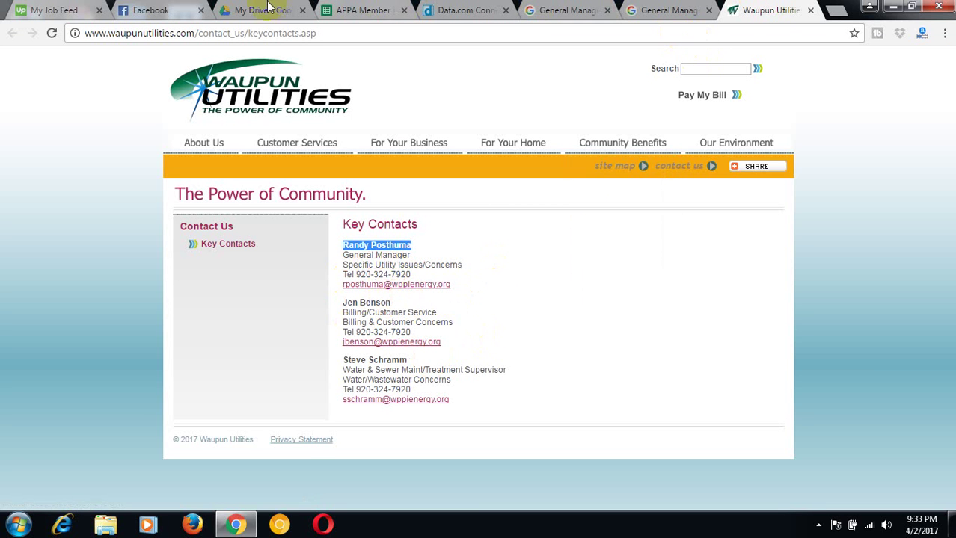
Step: Copy the company name Palmyra Board of Public Works from row 6 and close the Waupun Utilities site-search tab
left_click(350, 10)
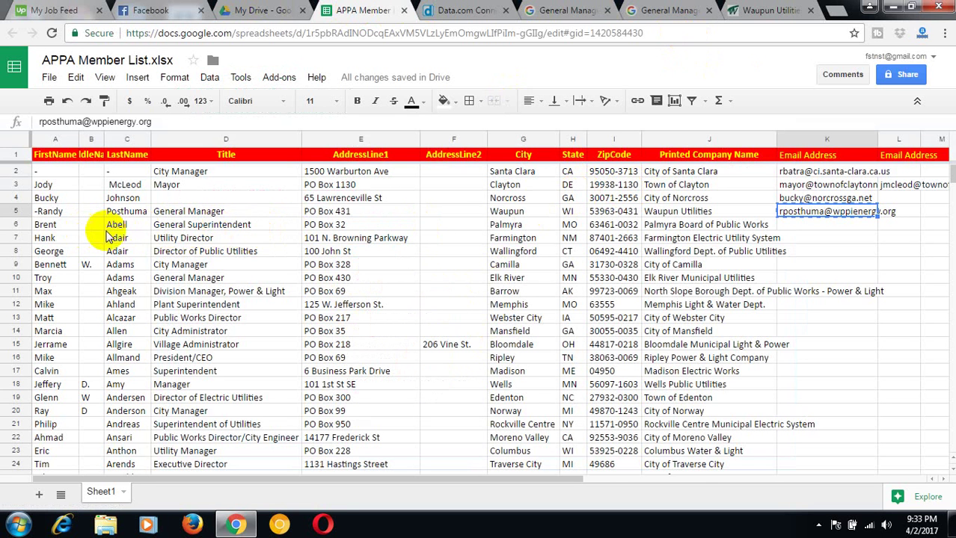
left_click(660, 227)
right_click(659, 227)
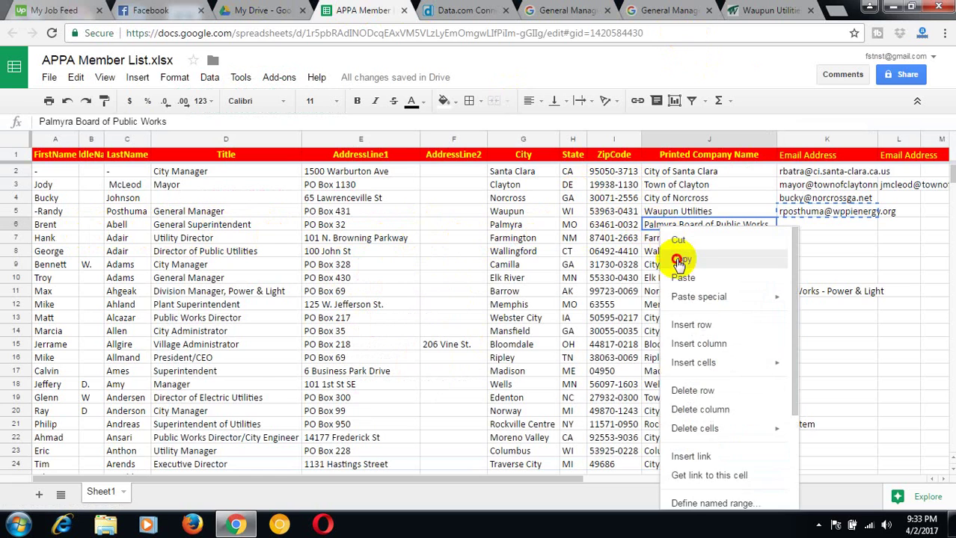
left_click(678, 261)
left_click(686, 12)
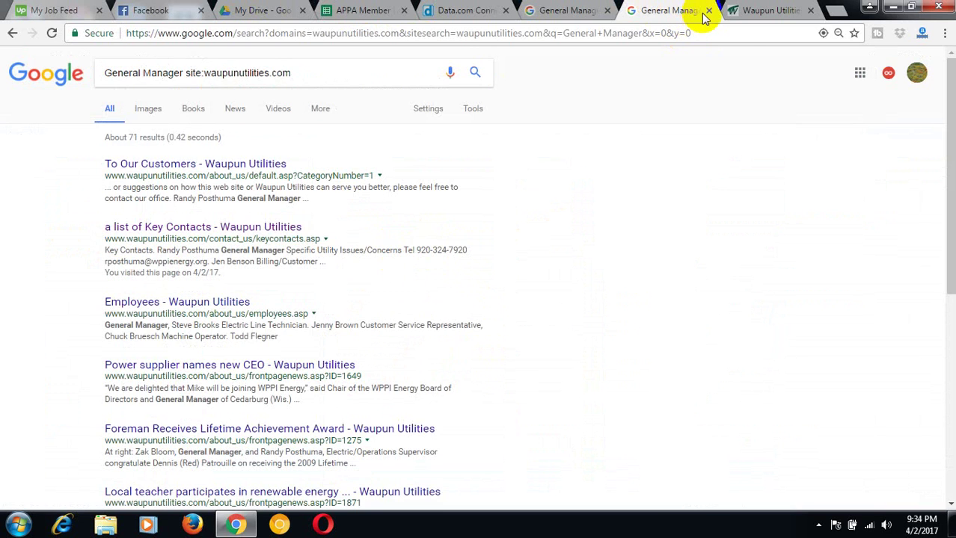
left_click(707, 11)
left_click(565, 9)
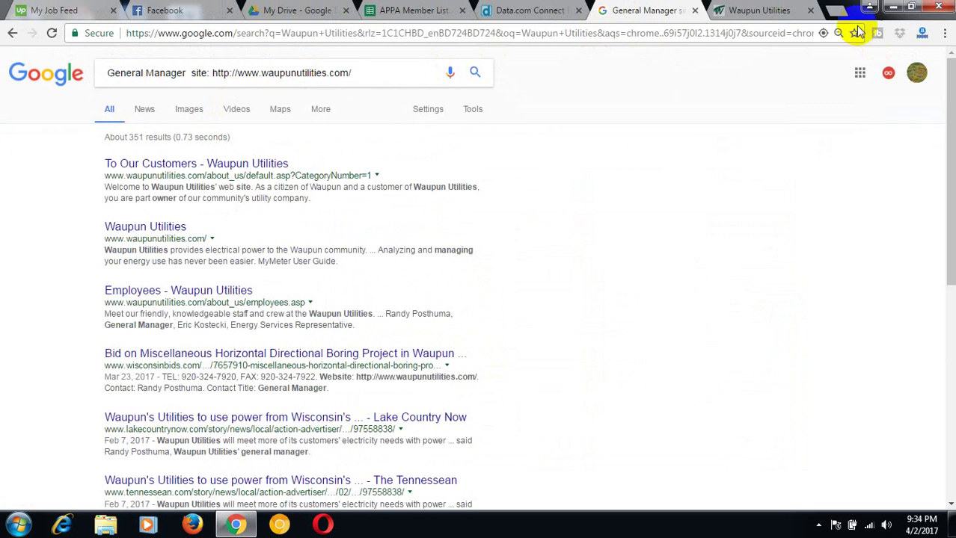
Step: Search Google for Palmyra Board of Public Works in a new tab and compare the results with row 6 of the member list
left_click(836, 10)
right_click(260, 34)
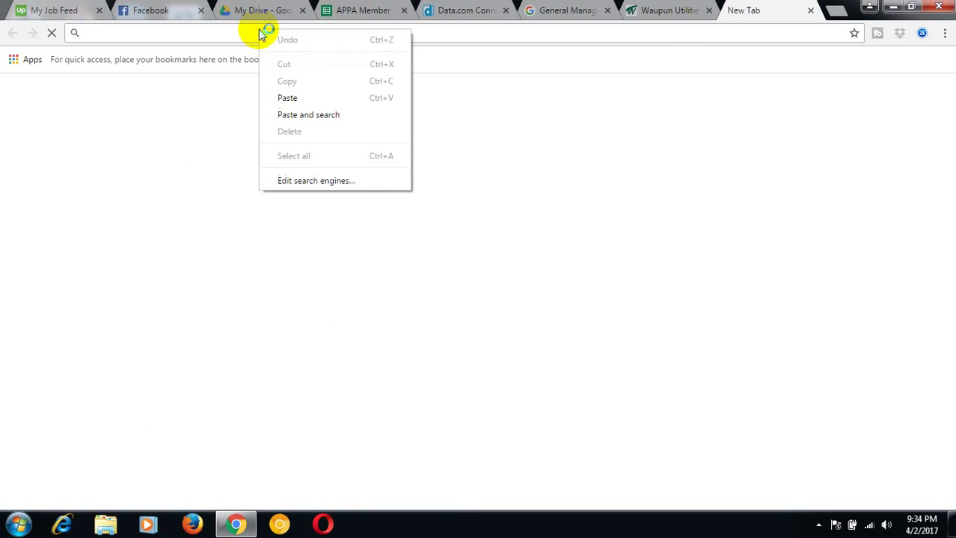
left_click(287, 98)
left_click(192, 64)
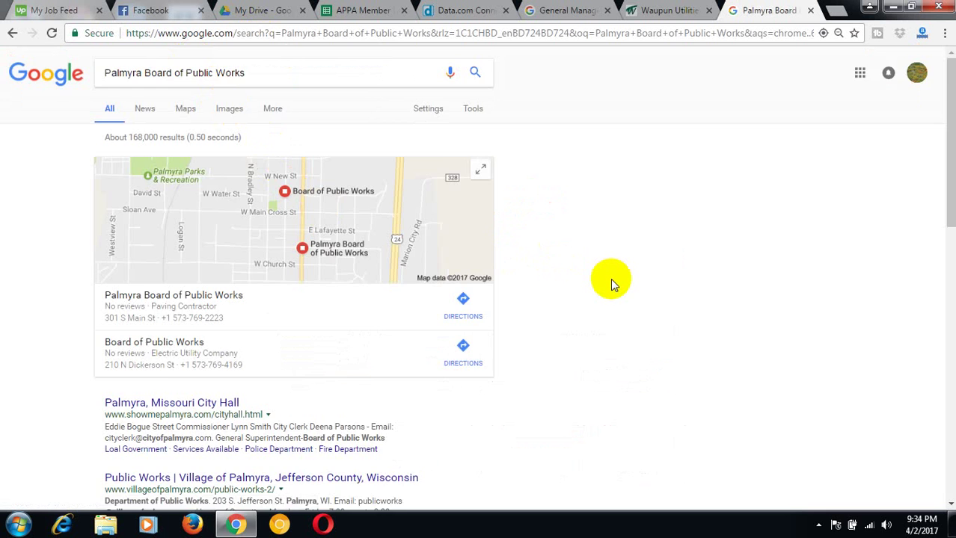
scroll(610, 278, "down", 2)
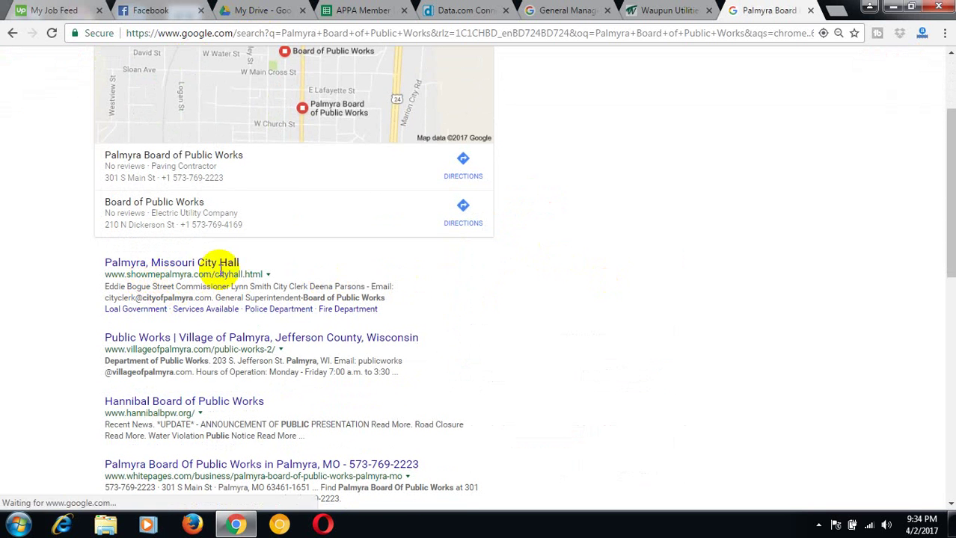
left_click(359, 10)
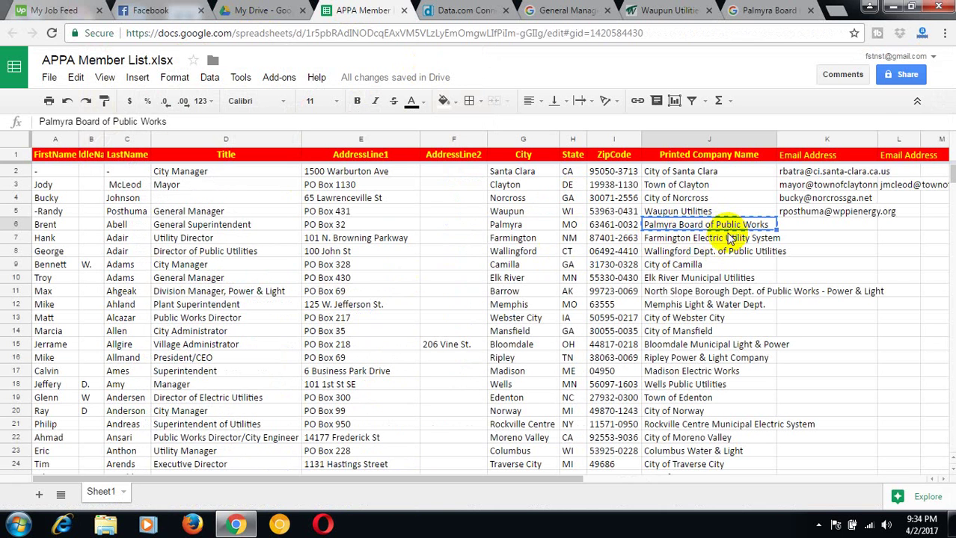
Step: Compare the name and mailing address in row 6 of the member list with the Google results for Palmyra Board of Public Works
left_click(21, 225)
left_click(334, 228)
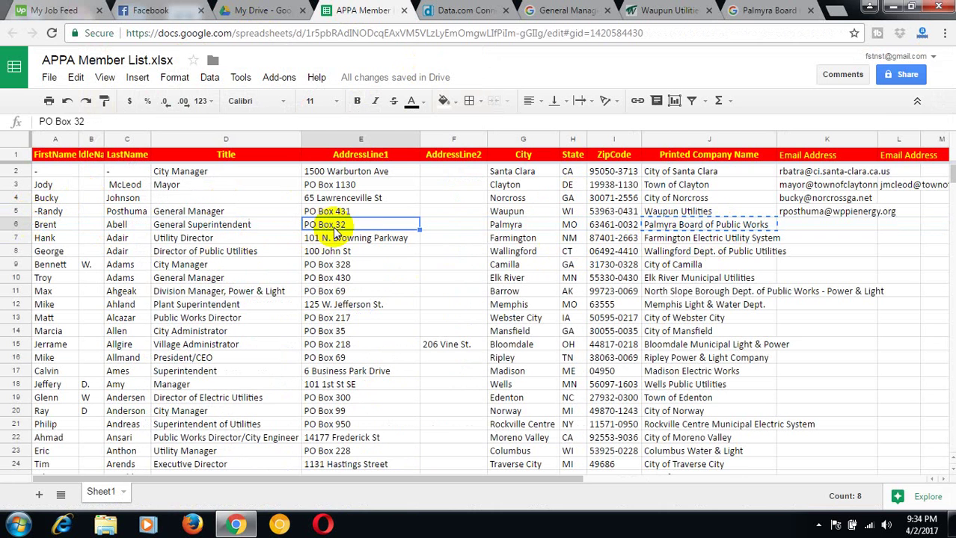
left_click(761, 10)
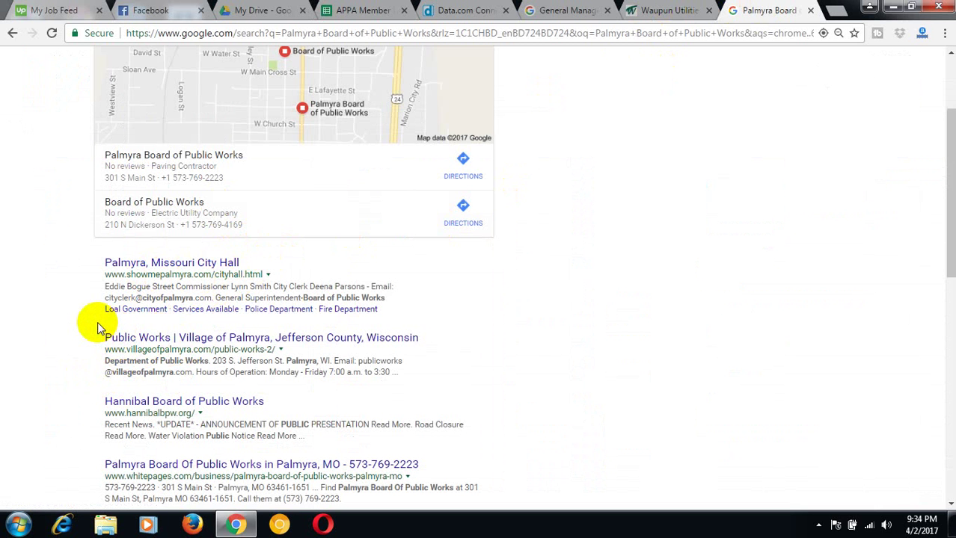
left_click(369, 9)
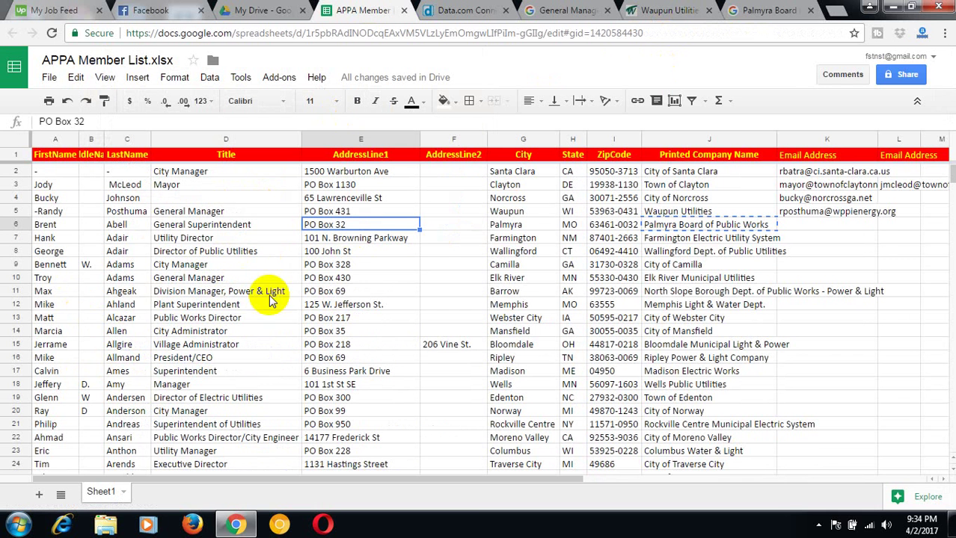
Step: Copy the AddressLine1 value from row 6, append it to the Palmyra Board of Public Works query and search Google
right_click(334, 224)
left_click(366, 249)
left_click(736, 9)
scroll(315, 215, "up", 3)
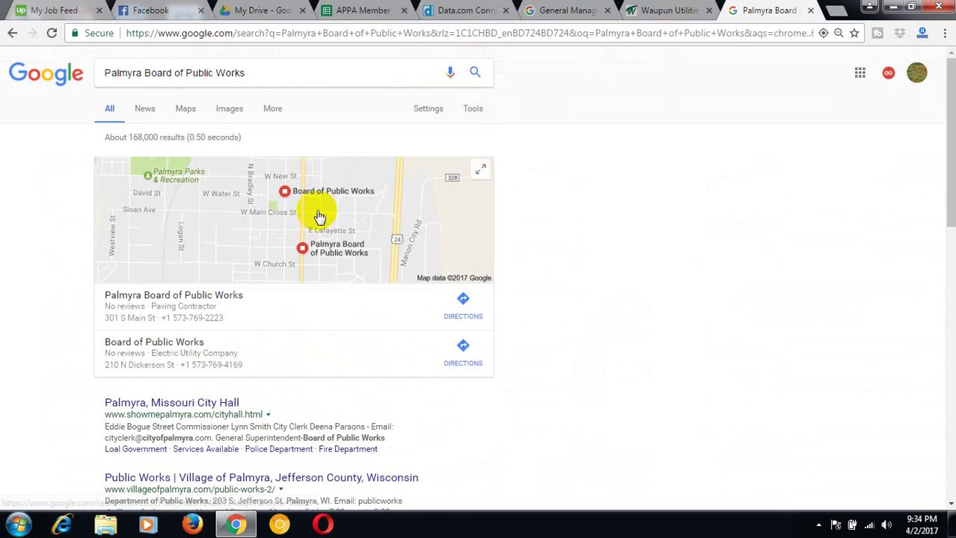
left_click(271, 80)
right_click(273, 78)
left_click(310, 160)
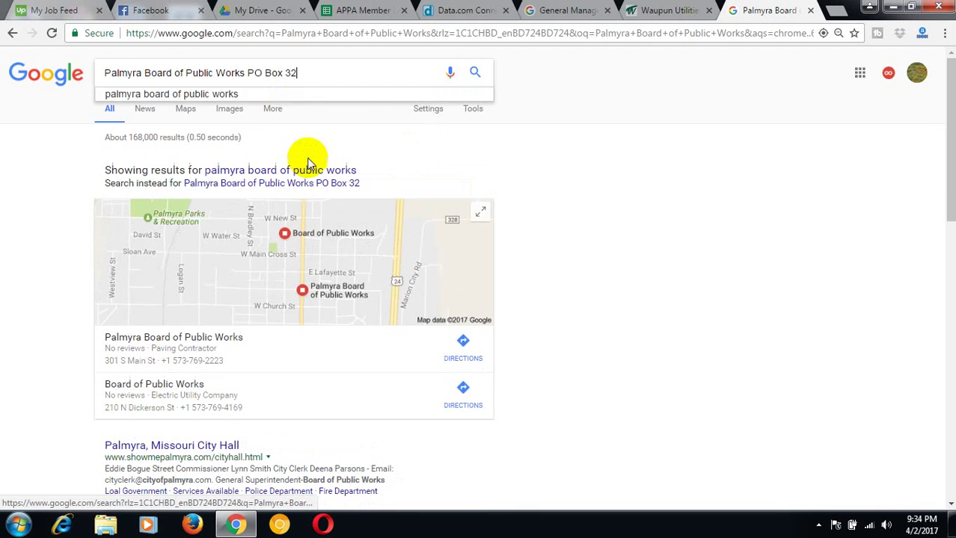
key("Return")
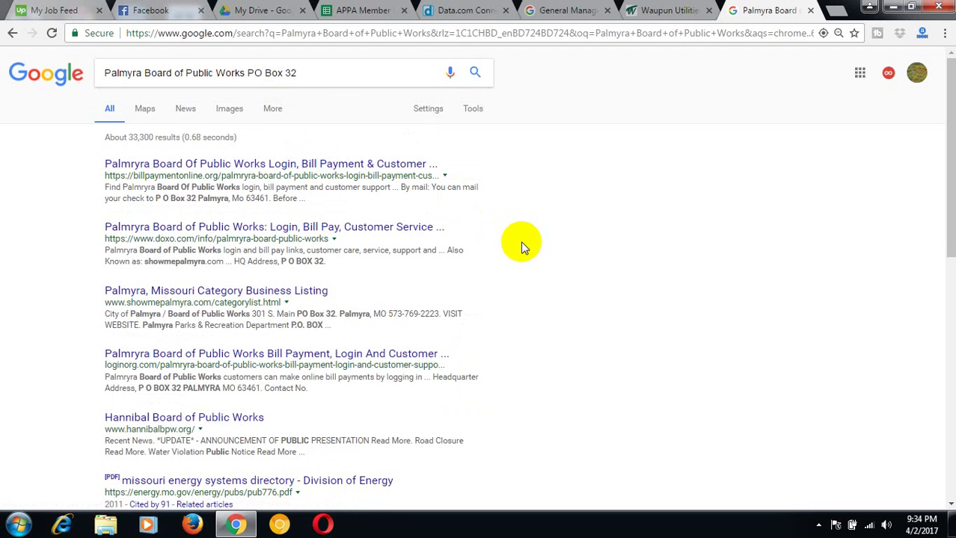
Step: Open the billpaymentonline.org result for Palmryra Board Of Public Works in a new tab and switch to it
right_click(191, 166)
left_click(214, 173)
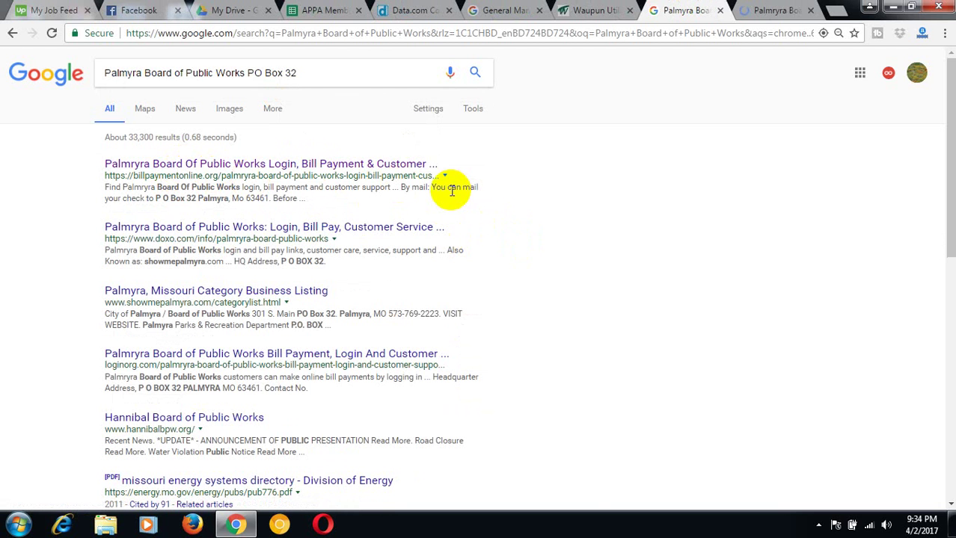
left_click(775, 9)
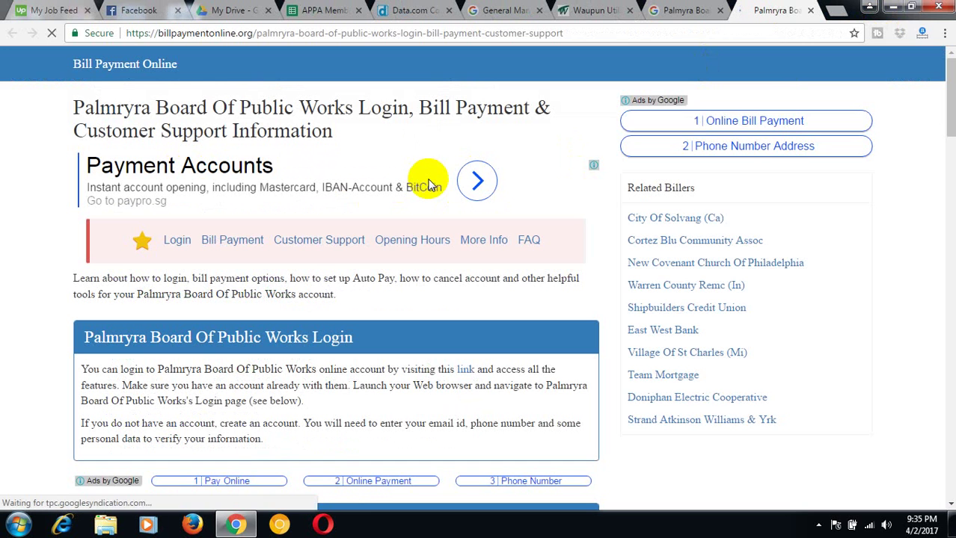
Step: Examine the billpaymentonline.org page for the official website, address and contact details of Palmryra Board Of Public Works
scroll(430, 185, "down", 7)
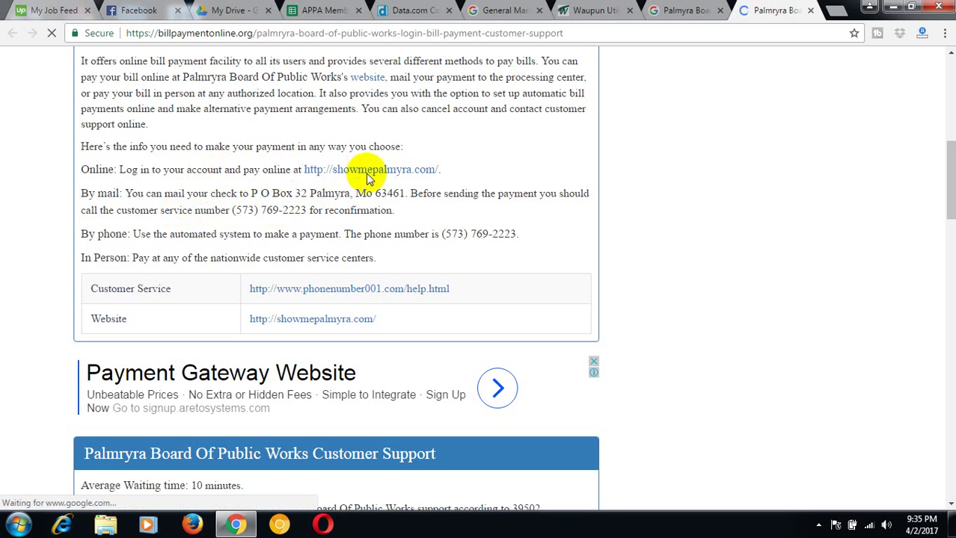
scroll(359, 170, "down", 7)
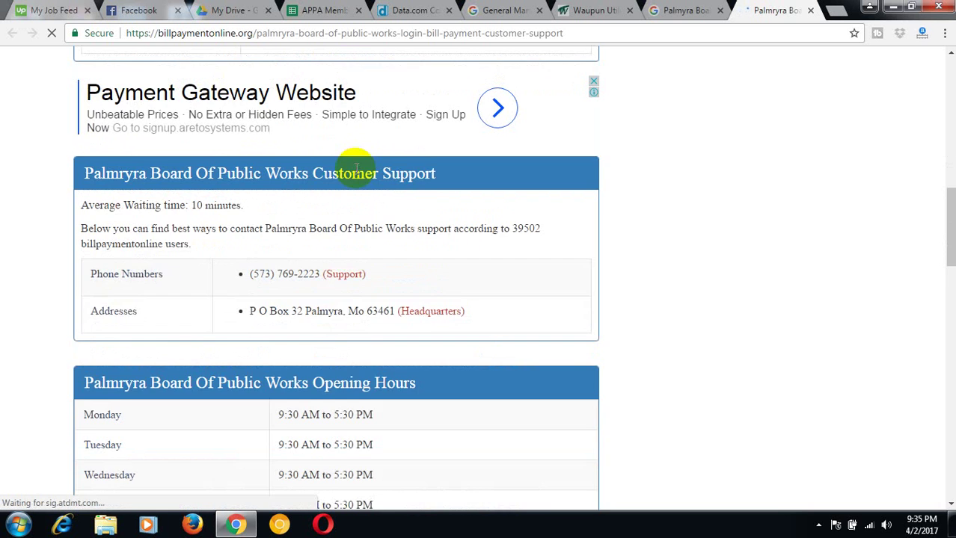
scroll(357, 168, "down", 8)
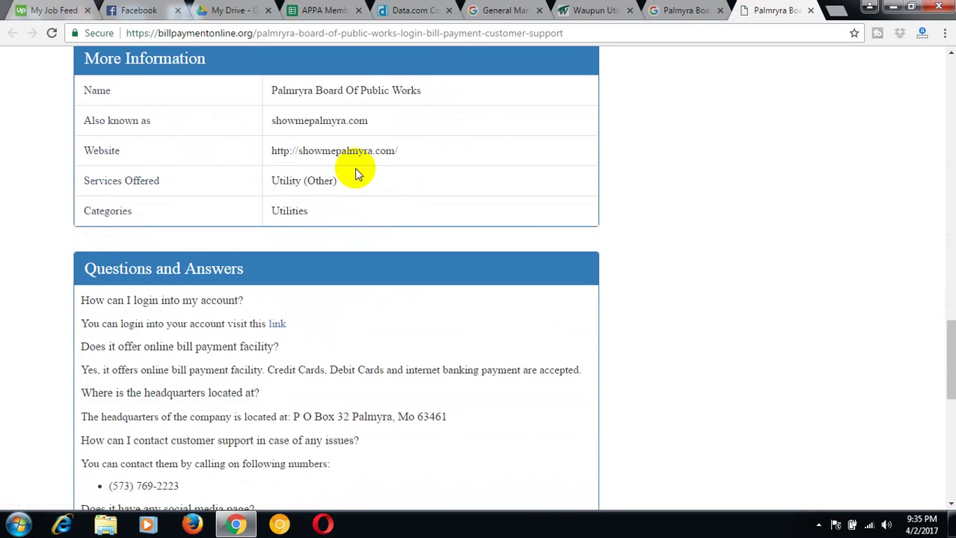
scroll(355, 169, "down", 4)
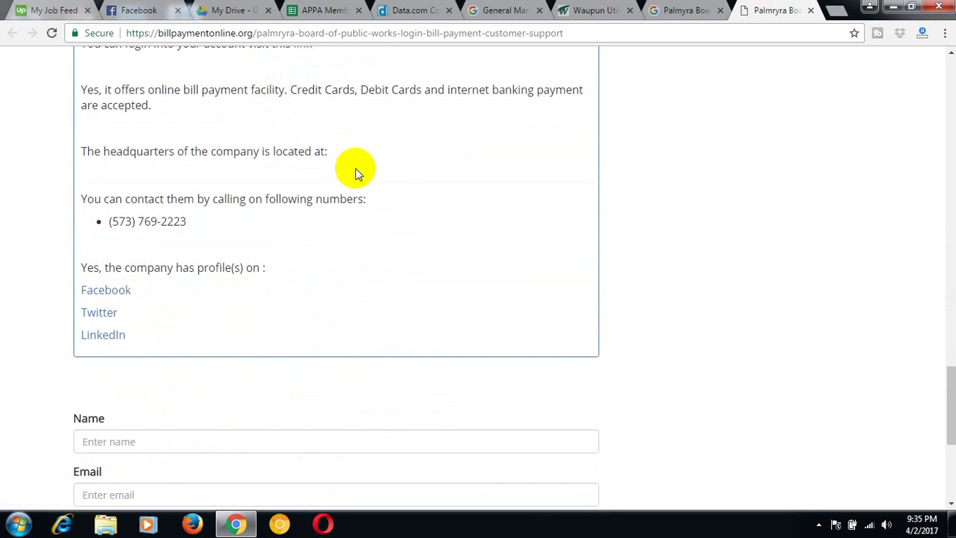
scroll(354, 169, "down", 4)
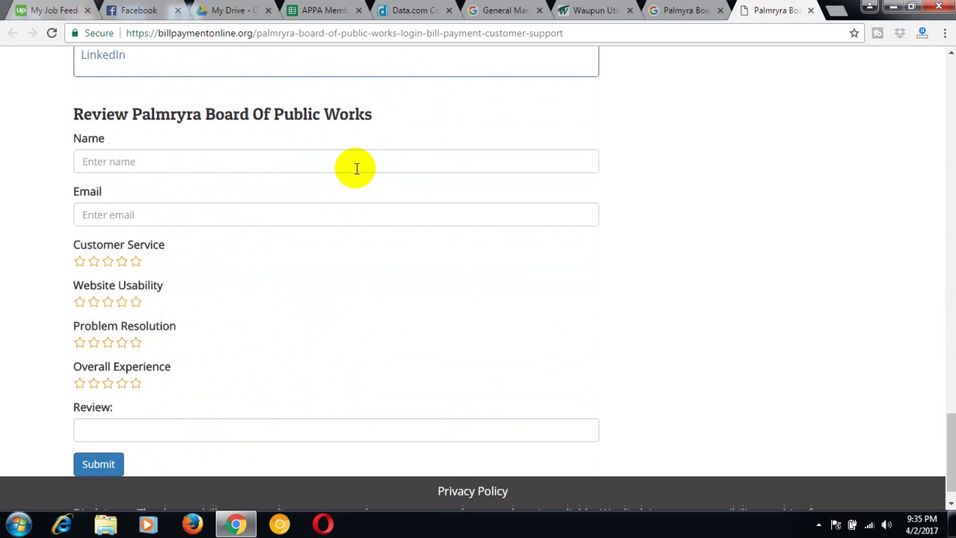
scroll(354, 169, "up", 10)
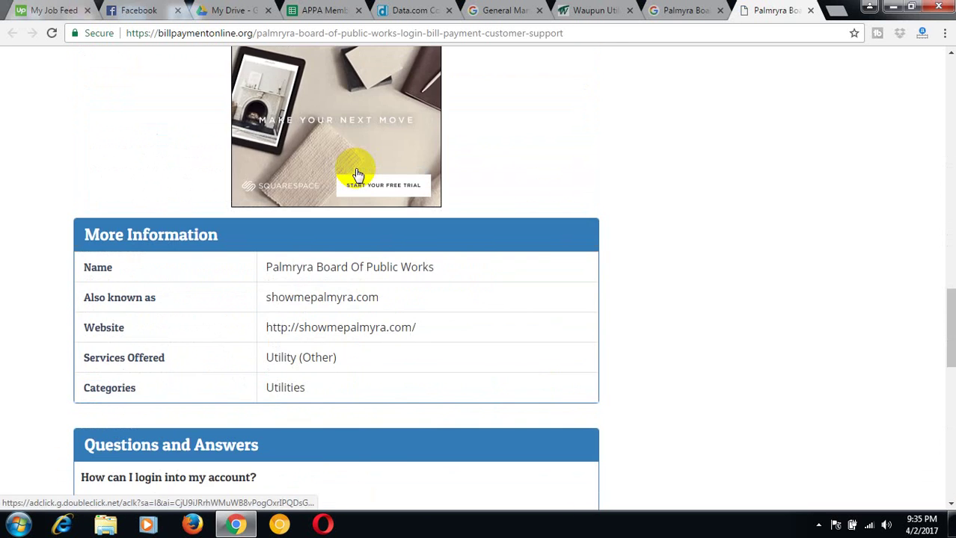
scroll(354, 168, "up", 6)
scroll(356, 169, "up", 2)
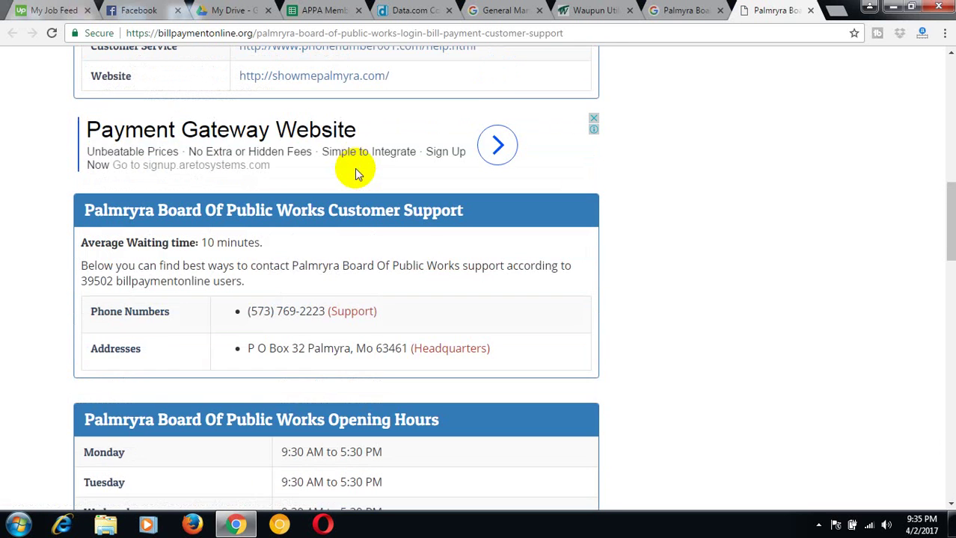
scroll(354, 168, "up", 6)
scroll(356, 170, "down", 3)
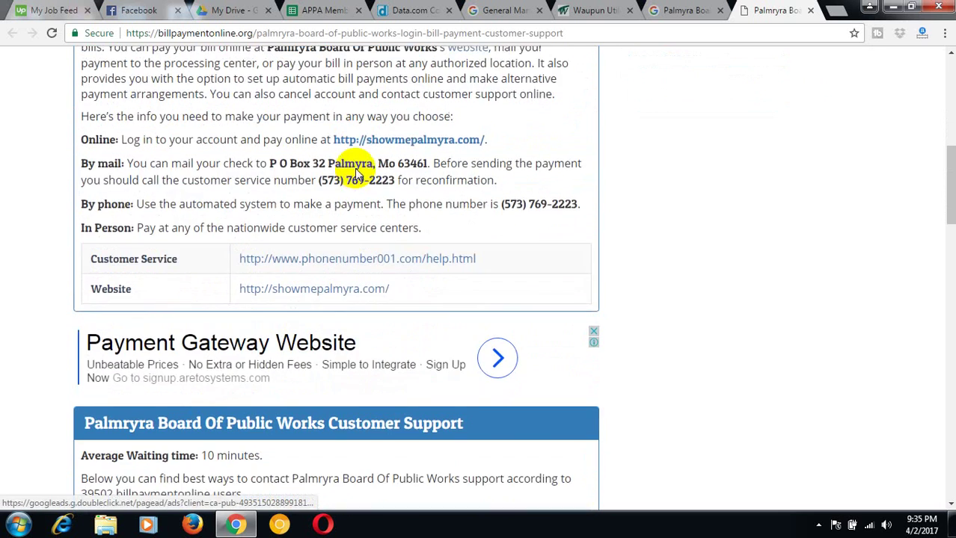
scroll(355, 170, "up", 5)
scroll(356, 171, "down", 5)
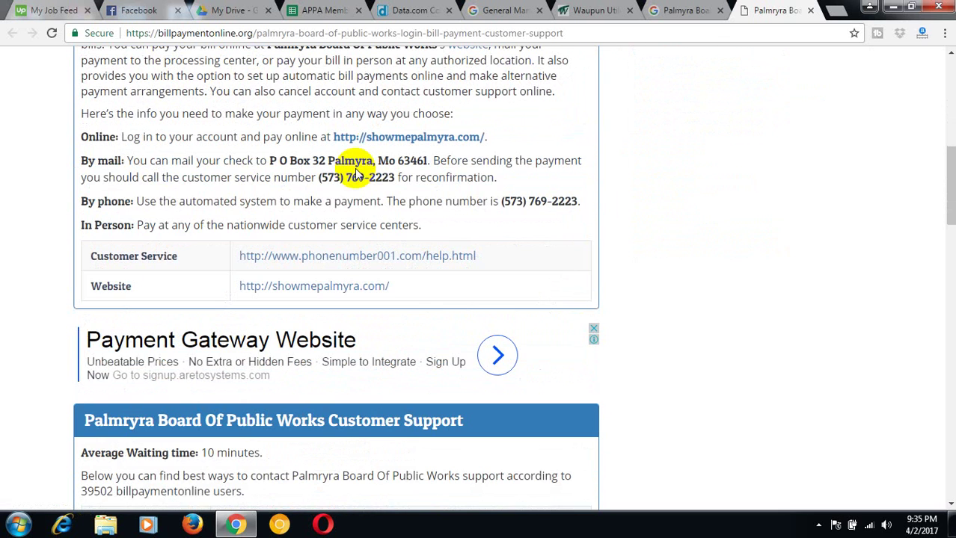
scroll(356, 172, "down", 2)
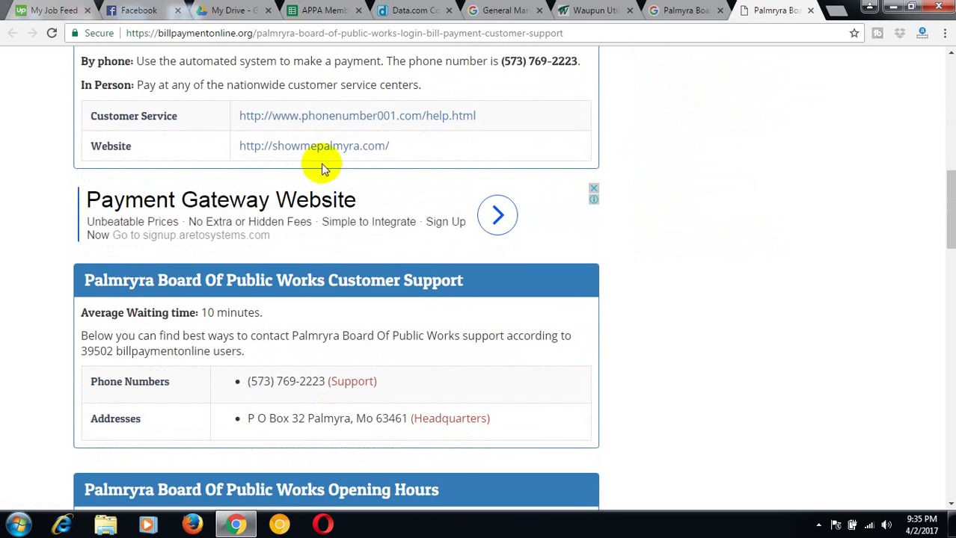
Step: Open the listed website showmepalmyra.com in a new tab and copy its web address
right_click(322, 151)
left_click(345, 161)
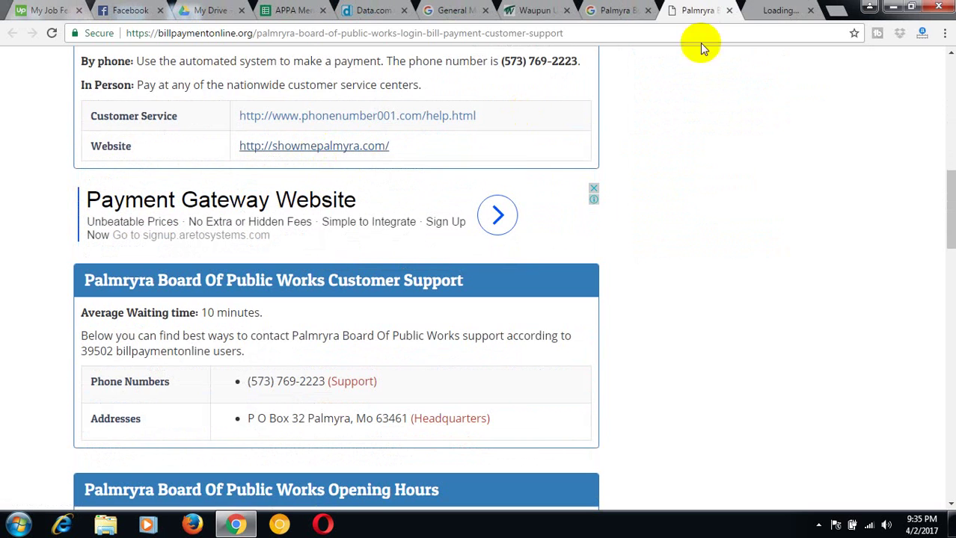
left_click(772, 11)
right_click(126, 34)
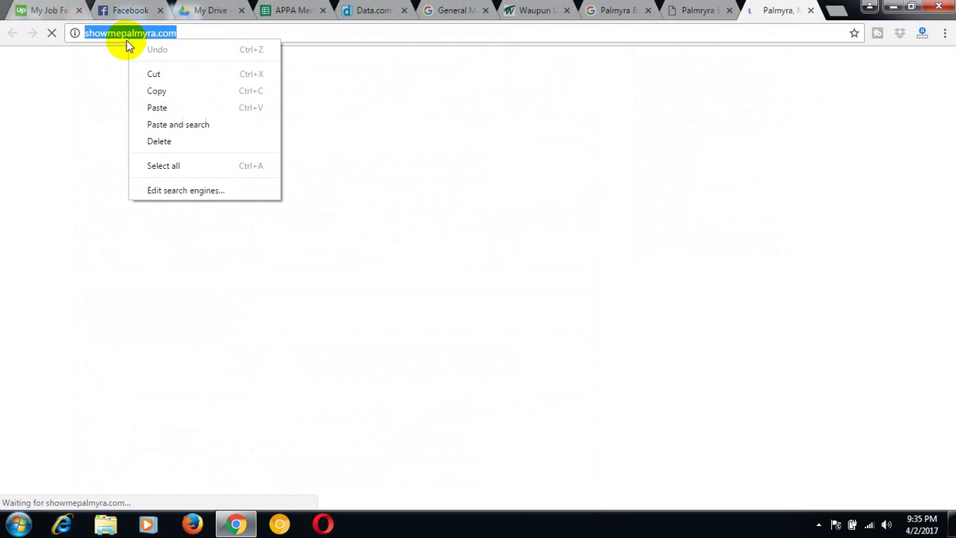
left_click(160, 89)
Step: Search Data.com Connect for the copied showmepalmyra.com address
left_click(372, 11)
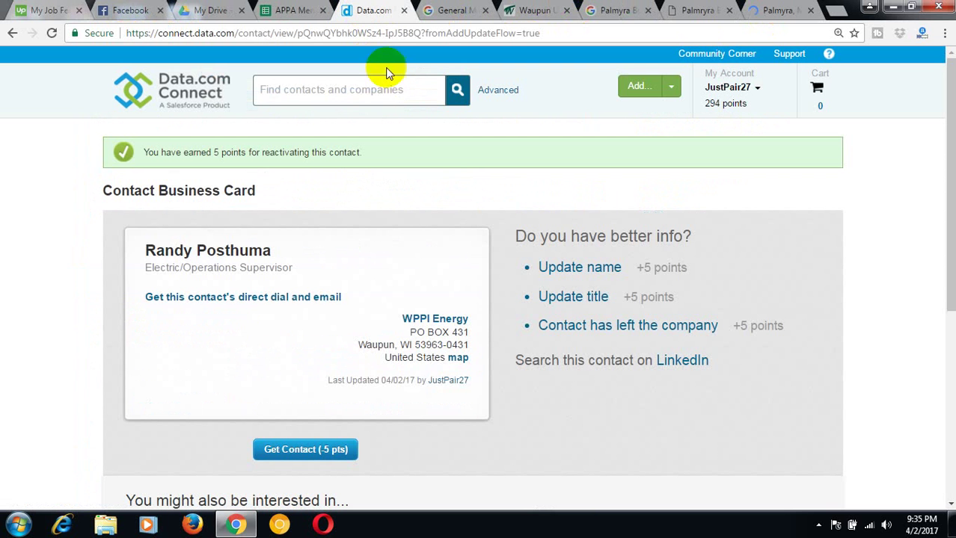
left_click(372, 89)
right_click(371, 89)
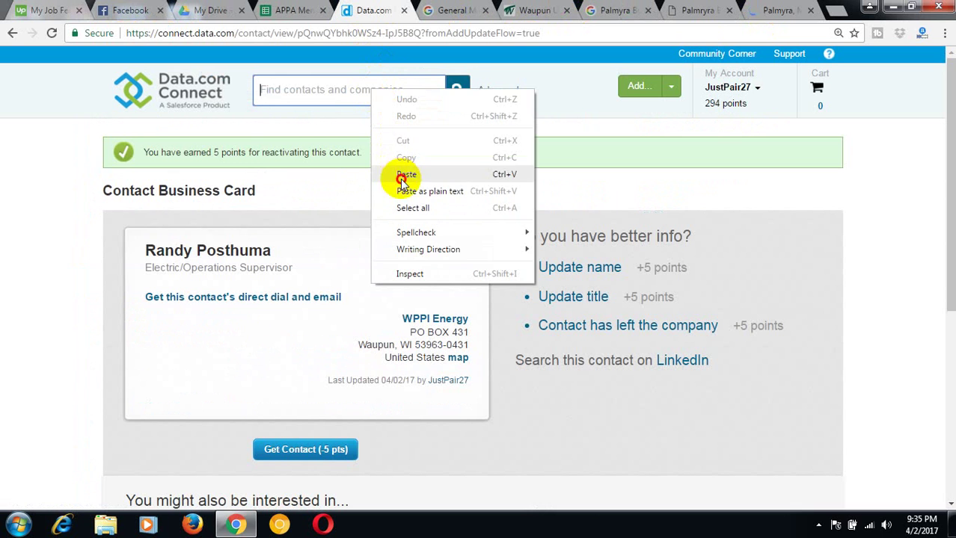
left_click(405, 179)
left_click(456, 91)
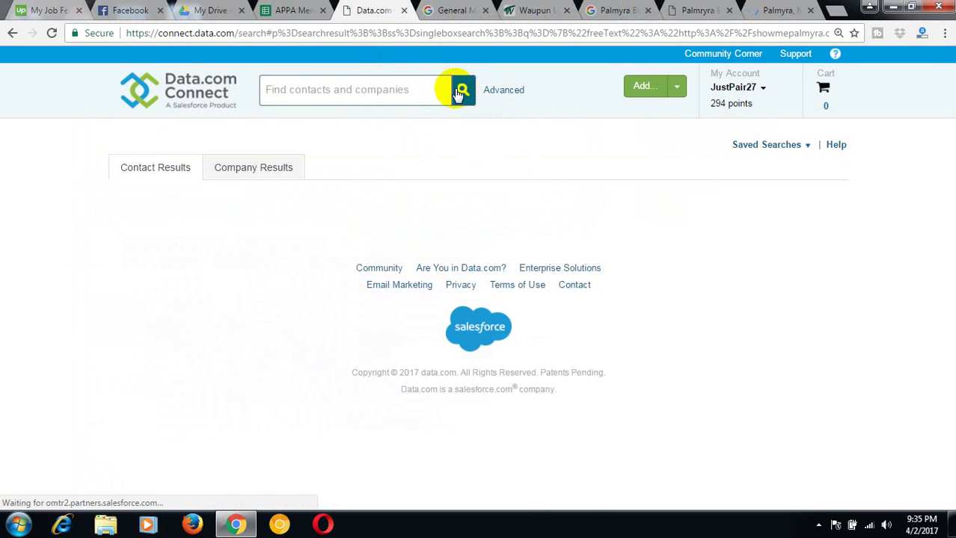
Step: Examine the showmepalmyra.com home page for city information and contact links
left_click(778, 10)
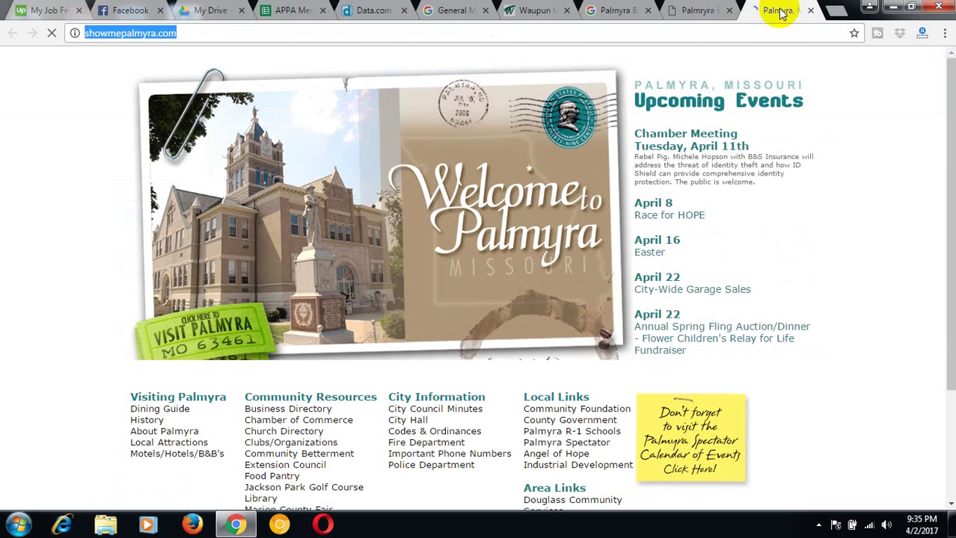
scroll(57, 259, "down", 2)
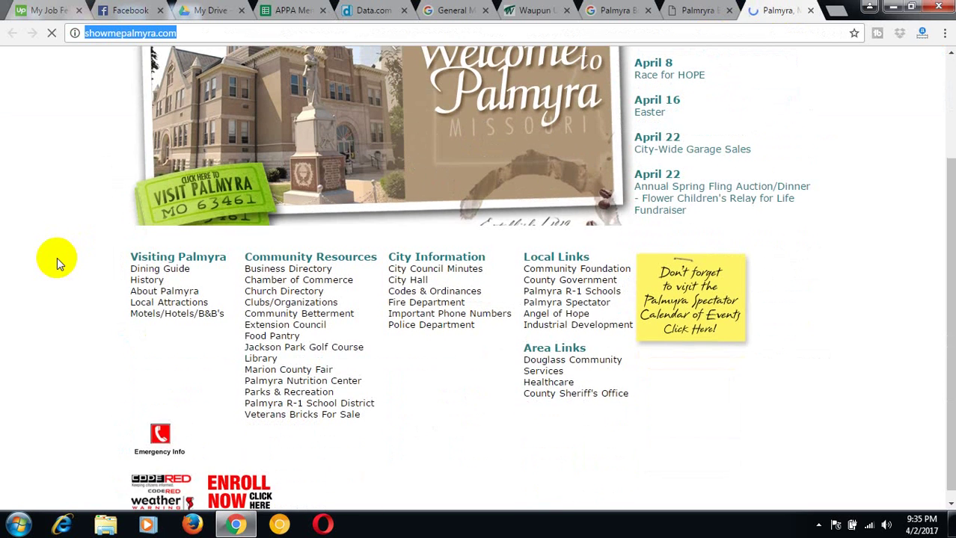
scroll(56, 256, "down", 2)
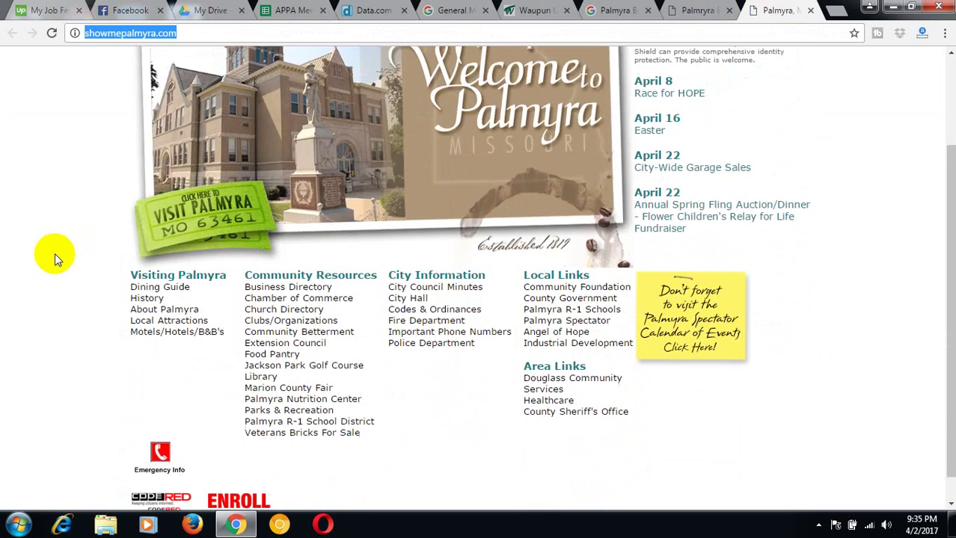
scroll(55, 253, "down", 1)
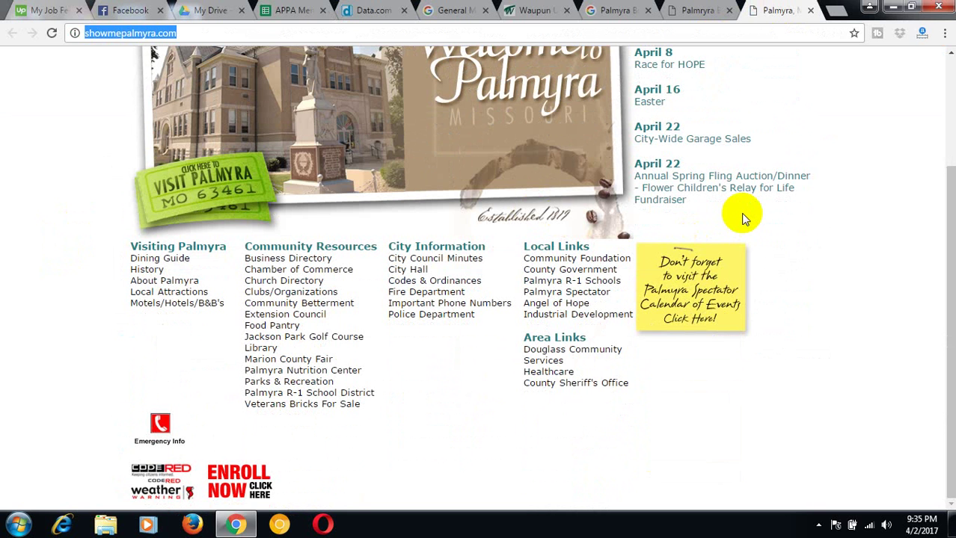
Step: Review row 6 of the APPA Member List and copy the contact's first and last name cells
left_click(284, 7)
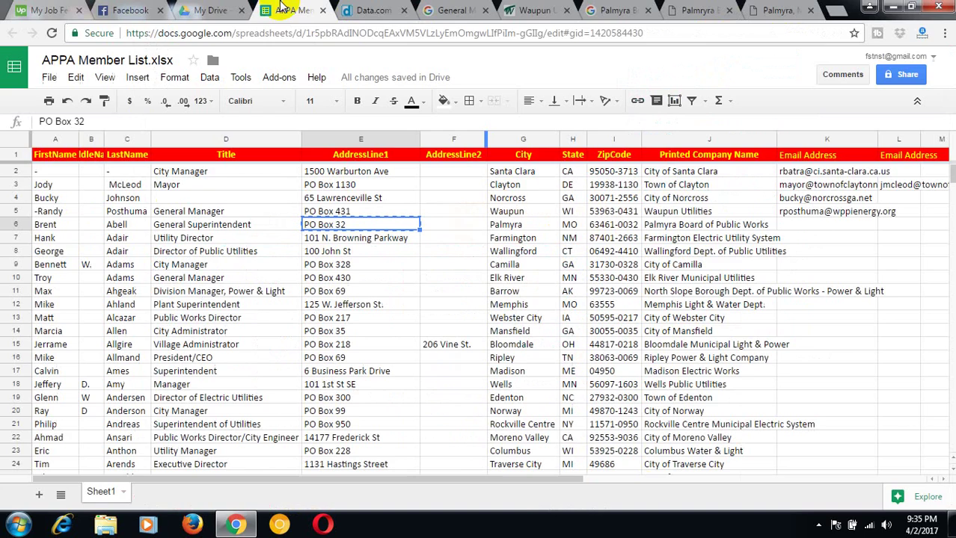
left_click(58, 225)
left_click(120, 226)
left_click(797, 226)
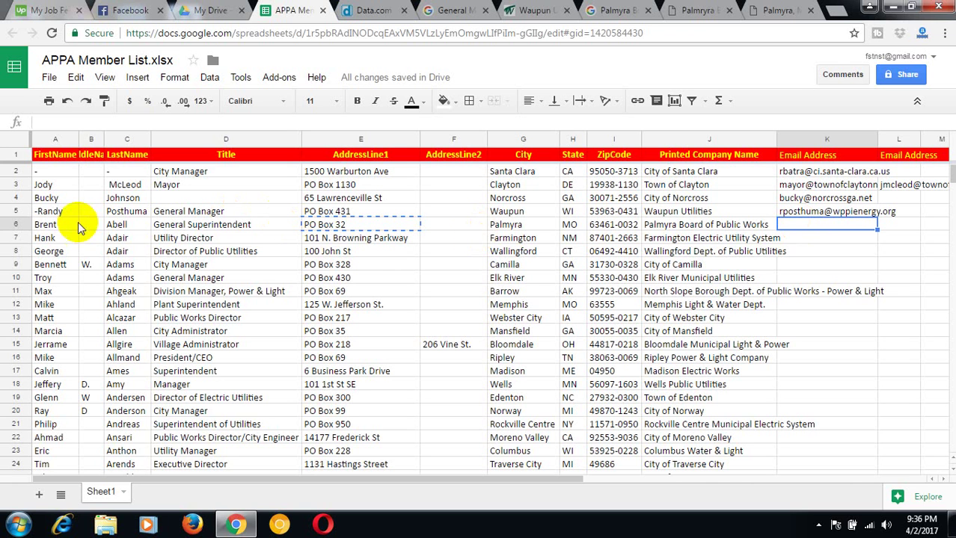
left_click(52, 224)
left_click_drag(105, 232, 114, 225)
right_click(111, 223)
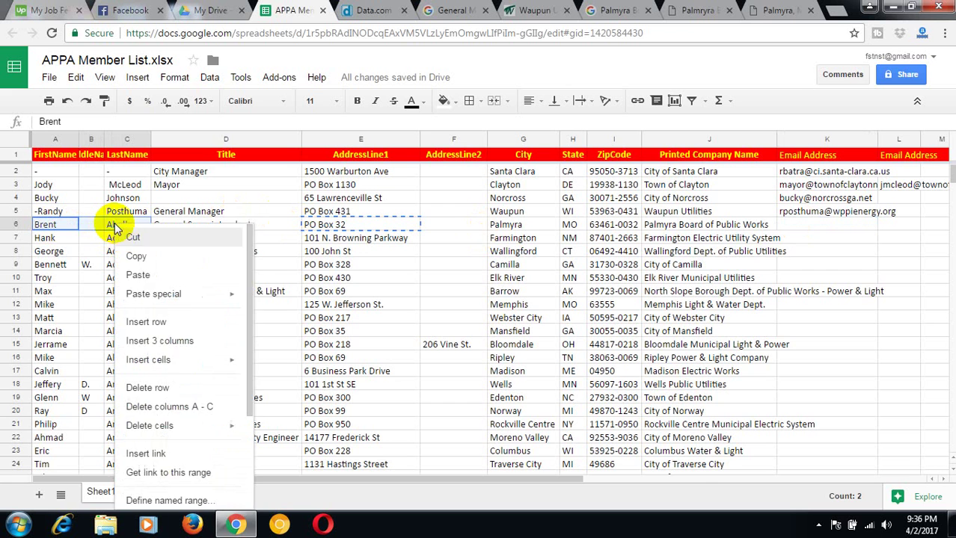
left_click(132, 252)
Step: Insert the copied contact name before the Palmyra Board of Public Works query, remove the extra spaces between the names and search Google
left_click(612, 11)
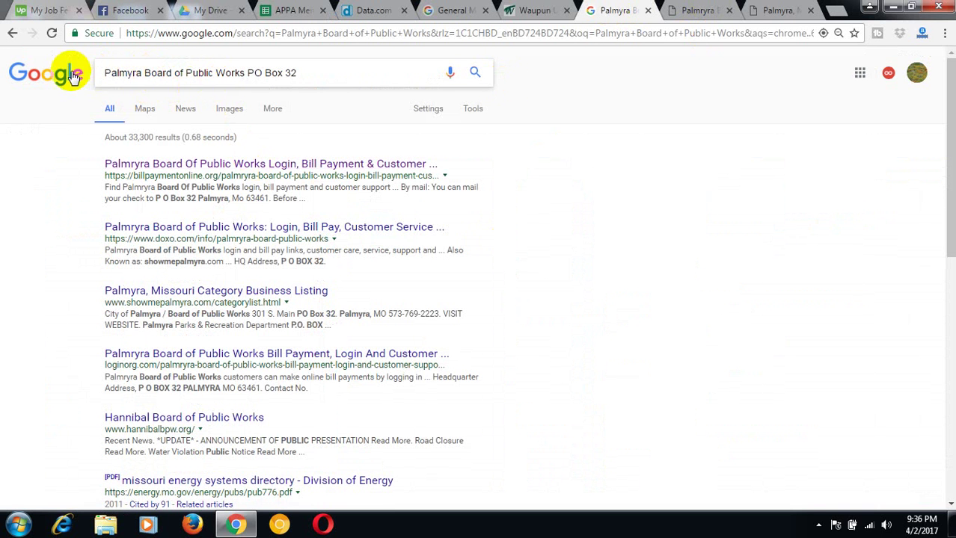
left_click(107, 76)
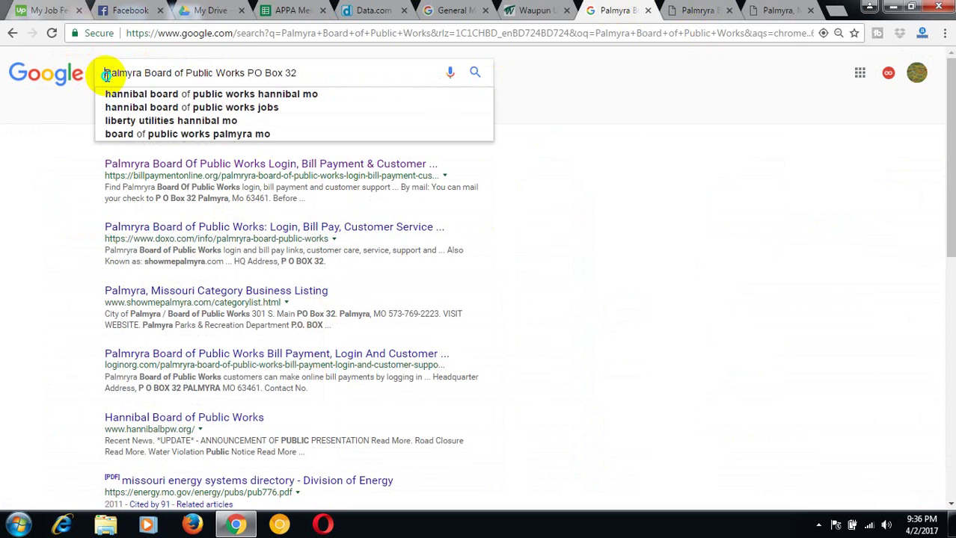
right_click(106, 75)
left_click(141, 160)
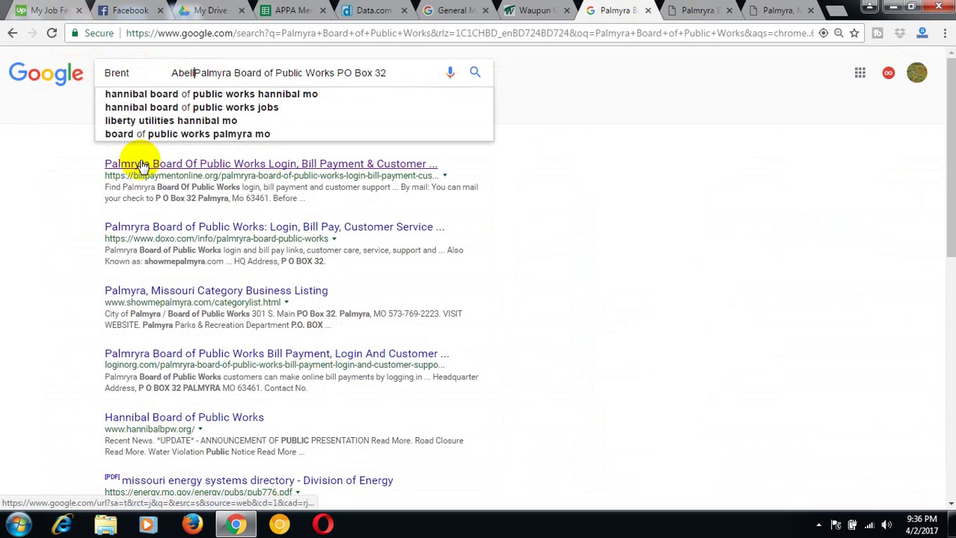
left_click(172, 75)
key("BackSpace")
key("BackSpace")
key("BackSpace")
key("BackSpace")
key("BackSpace")
key("BackSpace")
key("BackSpace")
key("BackSpace")
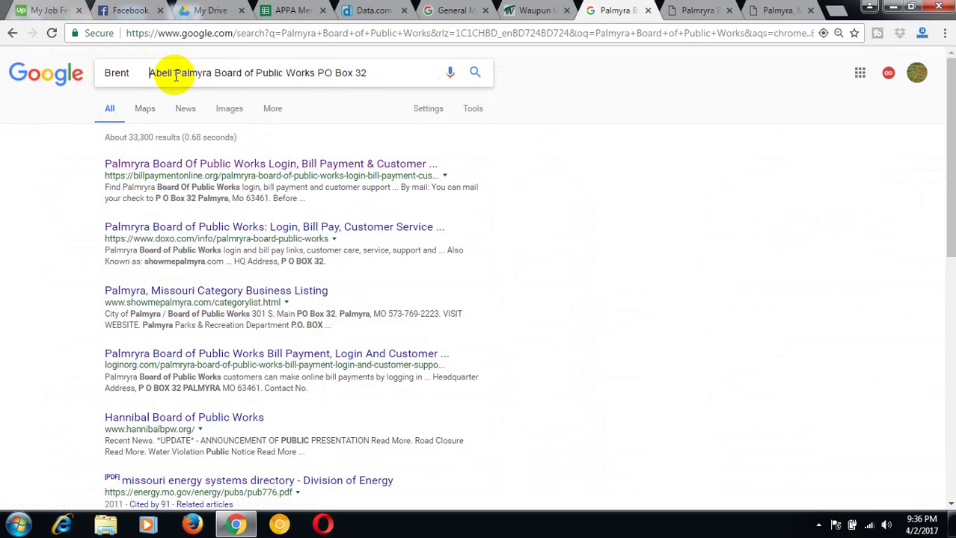
key("BackSpace")
key("BackSpace")
key("BackSpace")
key("BackSpace")
key("BackSpace")
key("BackSpace")
key("Return")
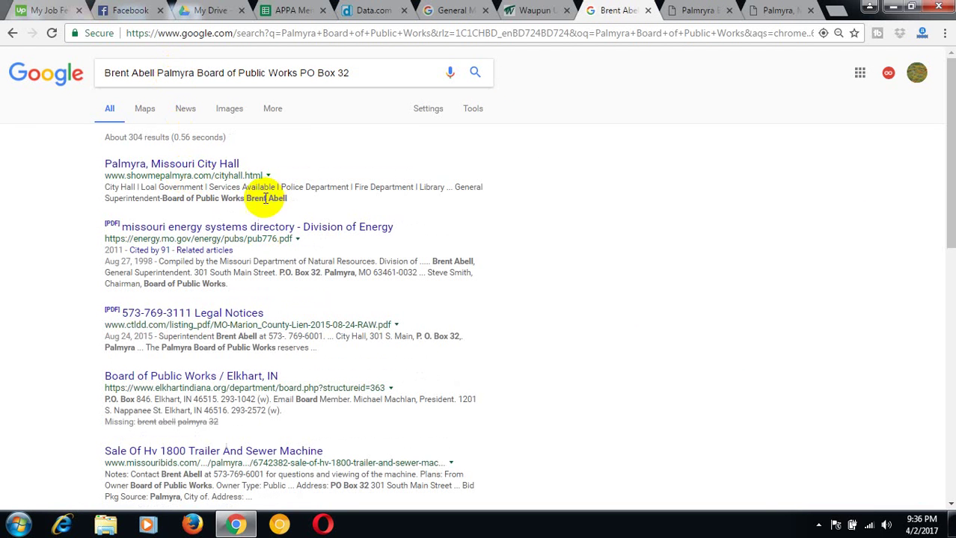
Step: Open the Palmyra, Missouri City Hall result in a new tab and compare its General Superintendent entry with row 6 of the APPA Member List
right_click(160, 170)
left_click(187, 176)
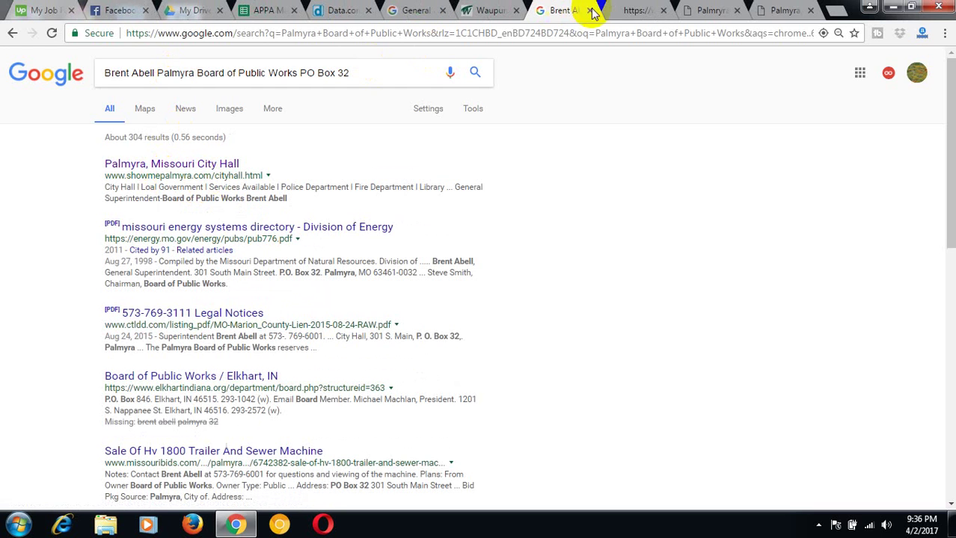
left_click(630, 11)
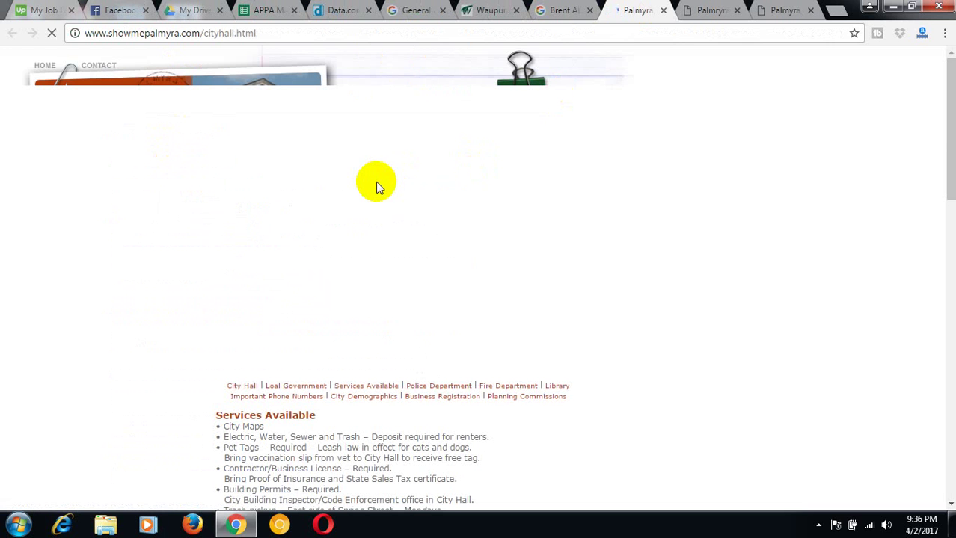
scroll(375, 182, "down", 4)
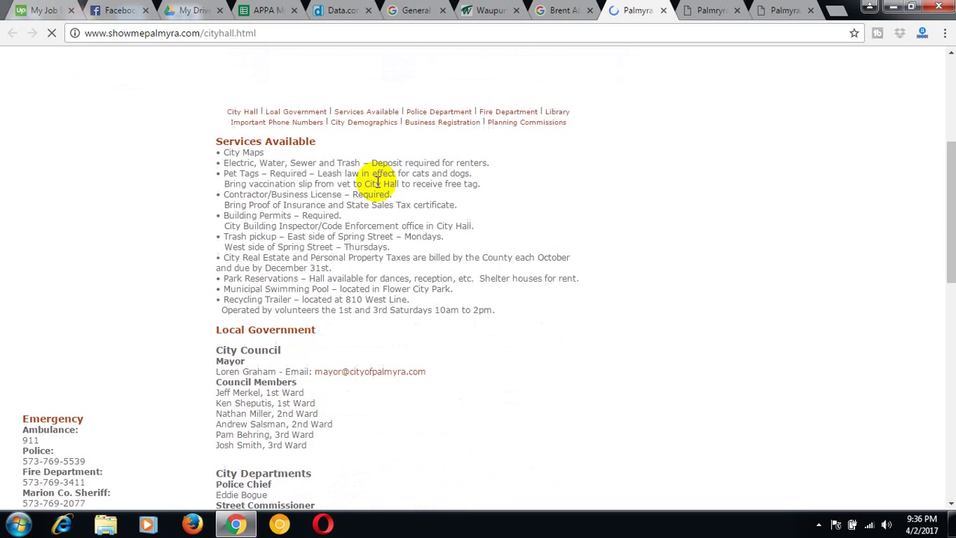
scroll(378, 182, "down", 2)
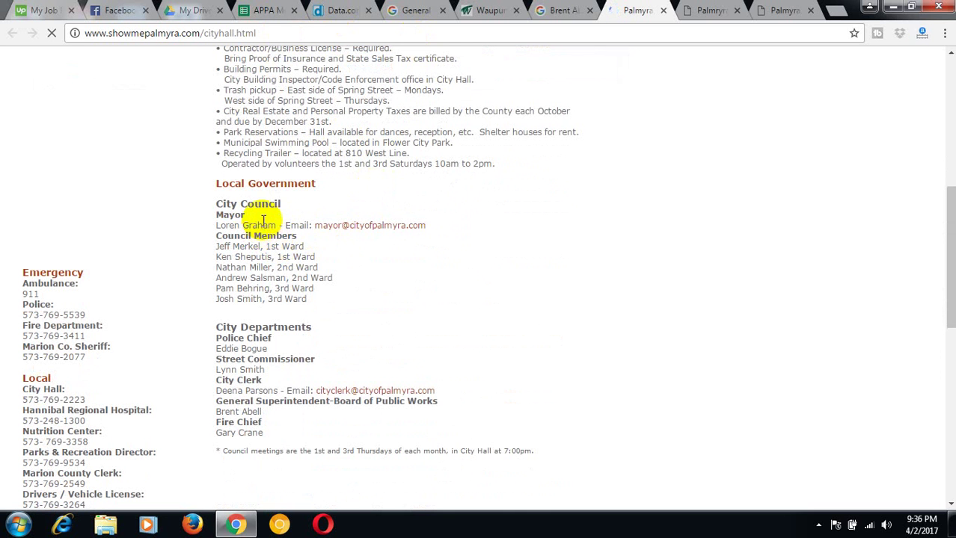
left_click(266, 10)
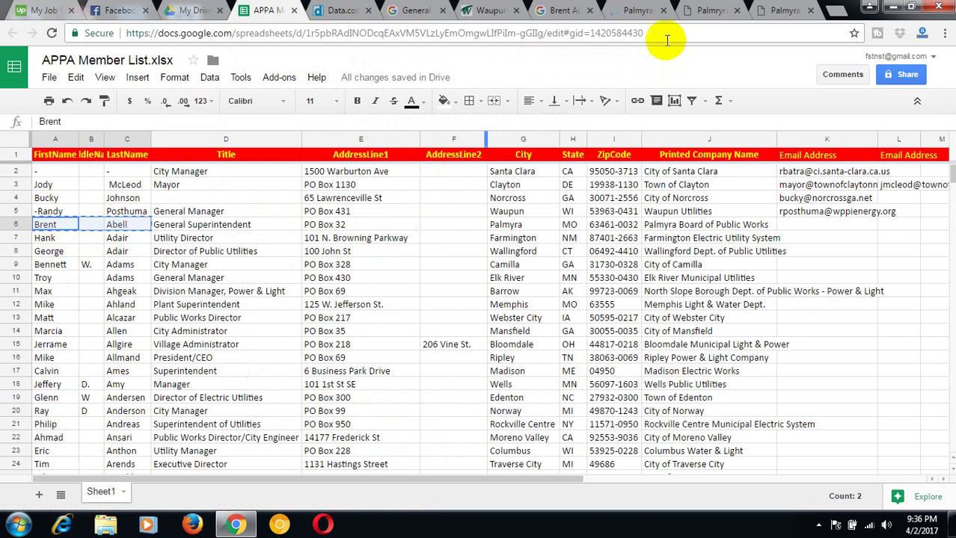
left_click(636, 11)
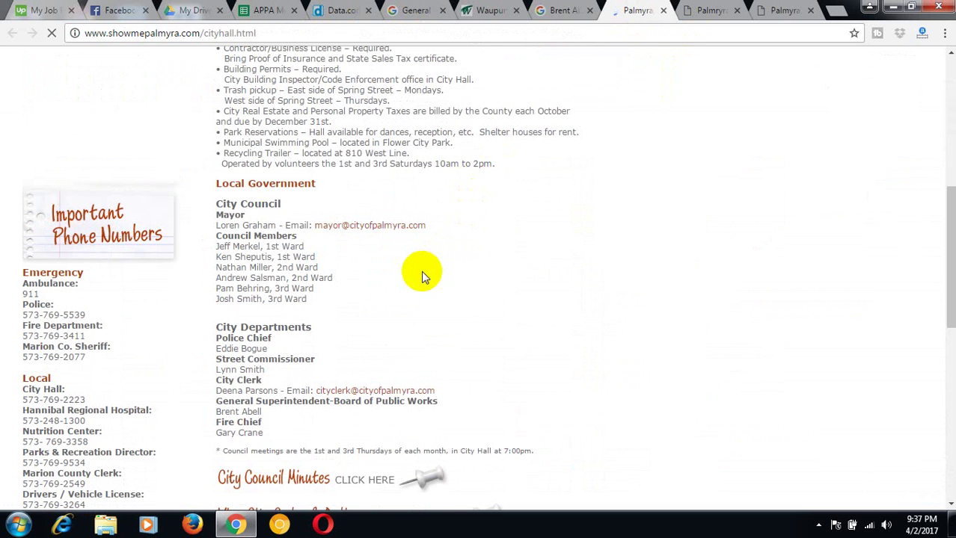
scroll(421, 272, "down", 3)
scroll(421, 275, "down", 2)
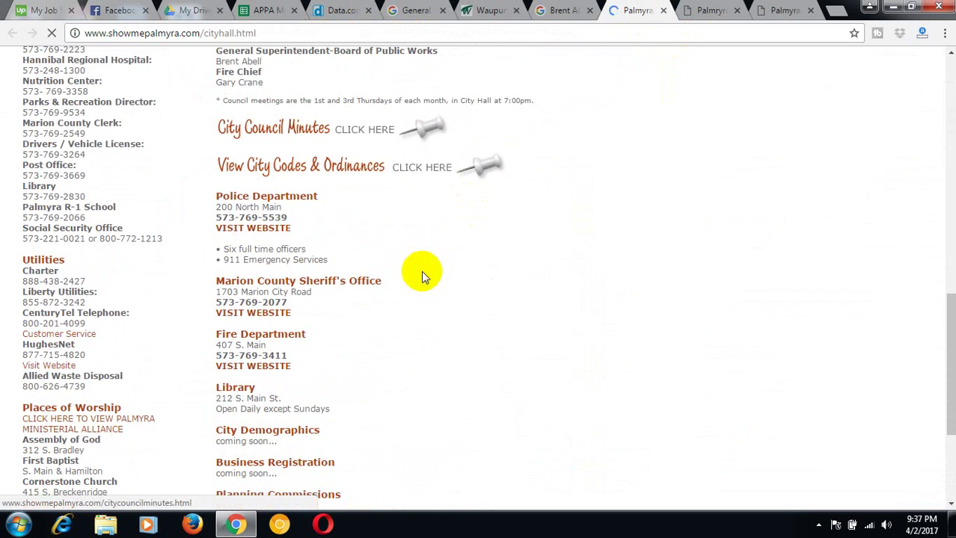
scroll(421, 273, "down", 2)
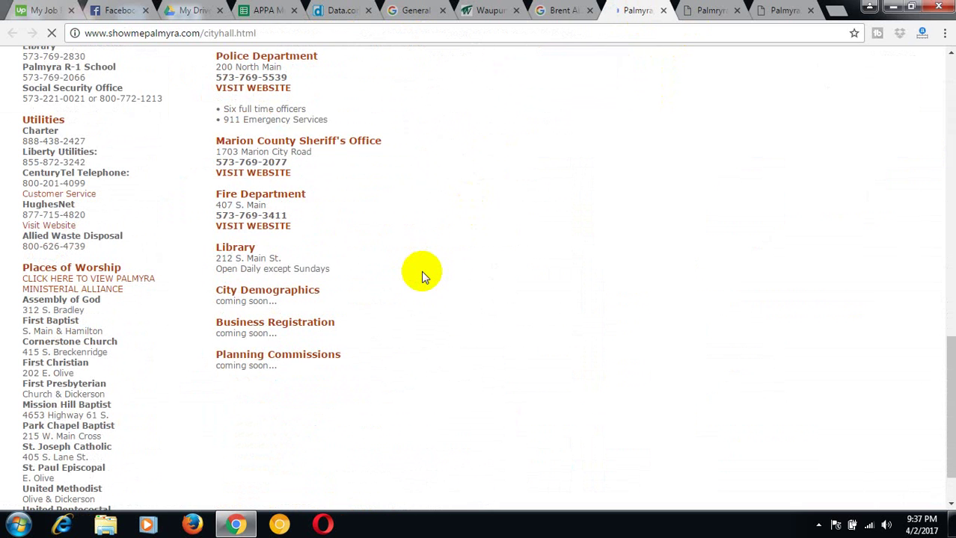
scroll(421, 271, "up", 4)
scroll(421, 270, "up", 2)
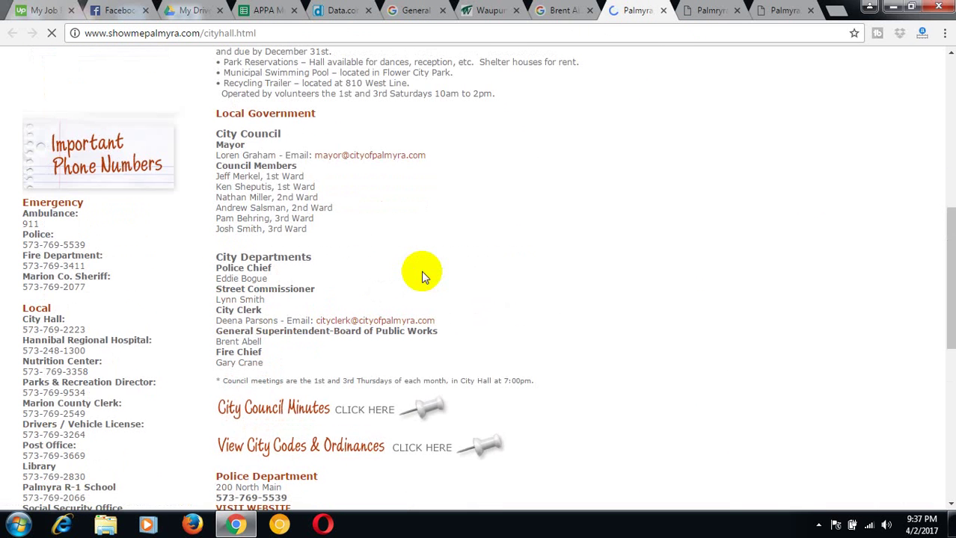
scroll(421, 270, "up", 5)
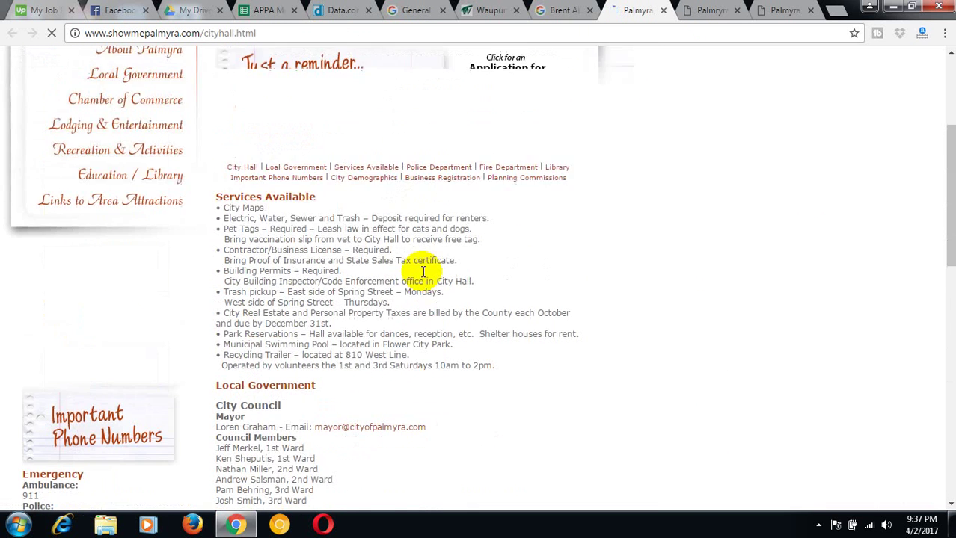
scroll(421, 270, "down", 3)
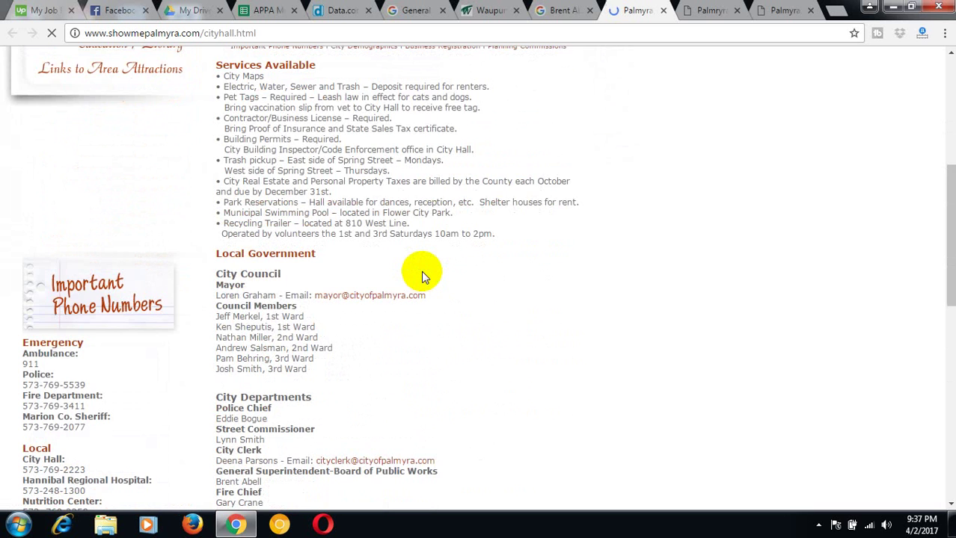
scroll(421, 271, "down", 1)
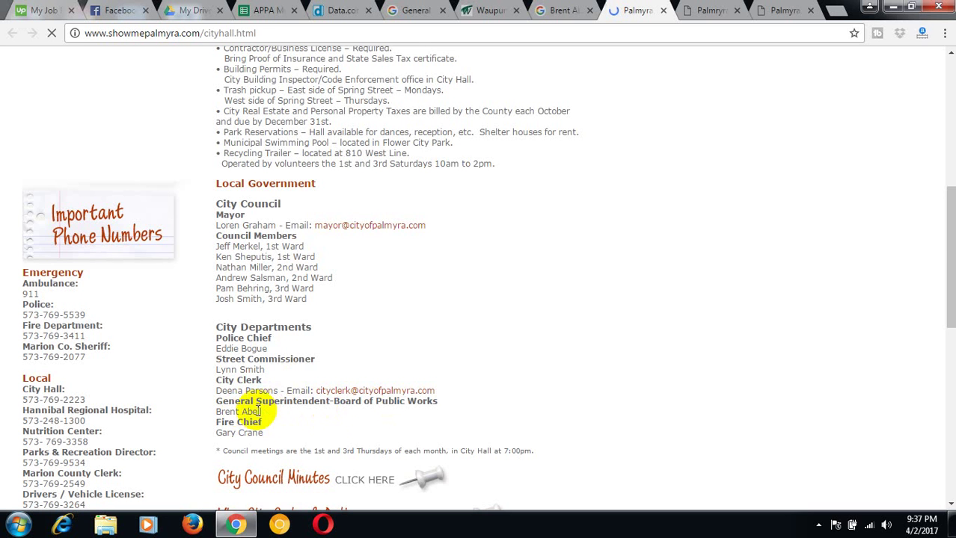
scroll(273, 415, "down", 3)
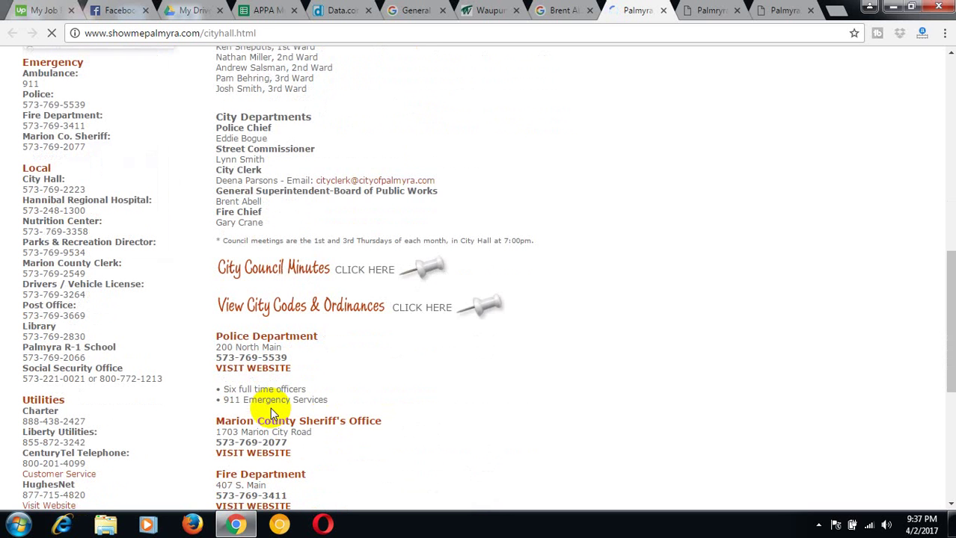
scroll(271, 399, "down", 4)
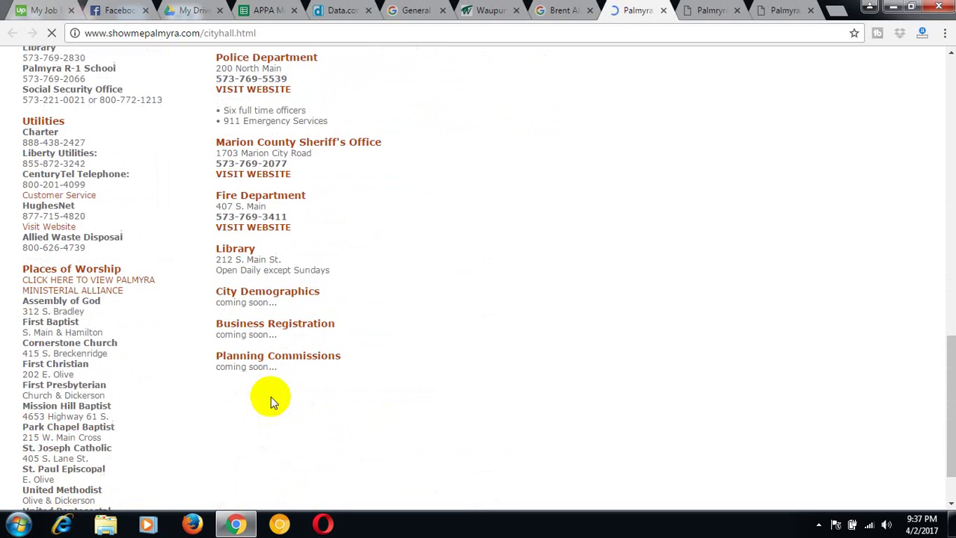
scroll(270, 396, "up", 12)
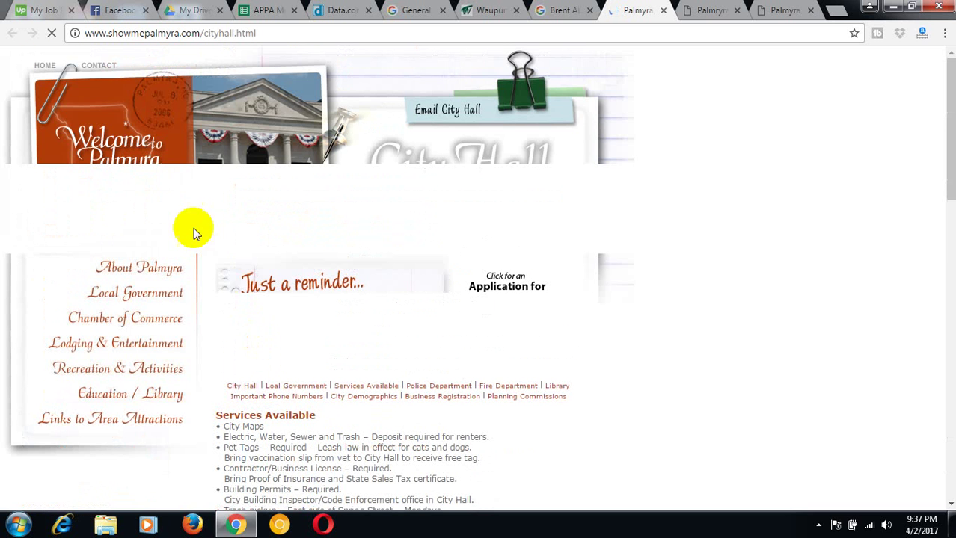
Step: Open the Palmyra site's contact email link and copy the recipient address from the new Outlook message
left_click(99, 66)
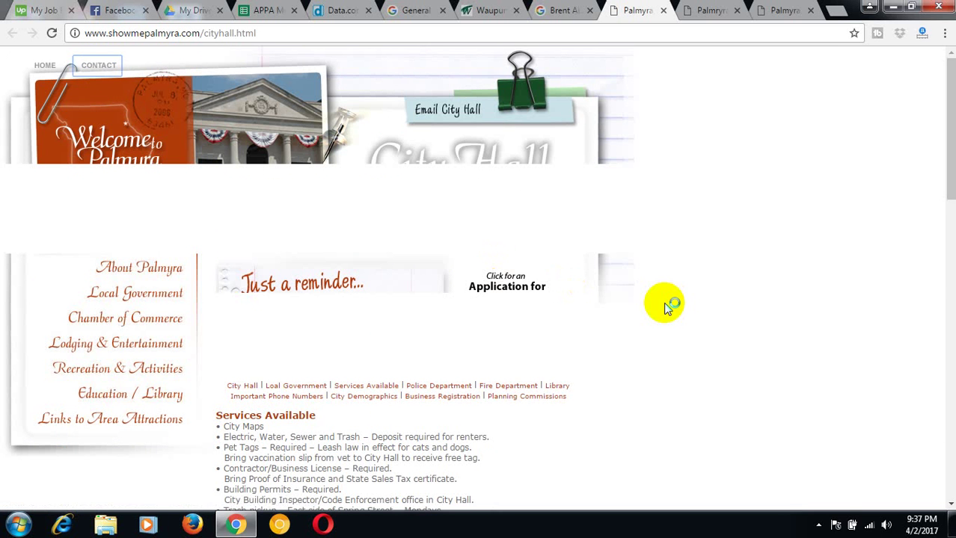
left_click(818, 525)
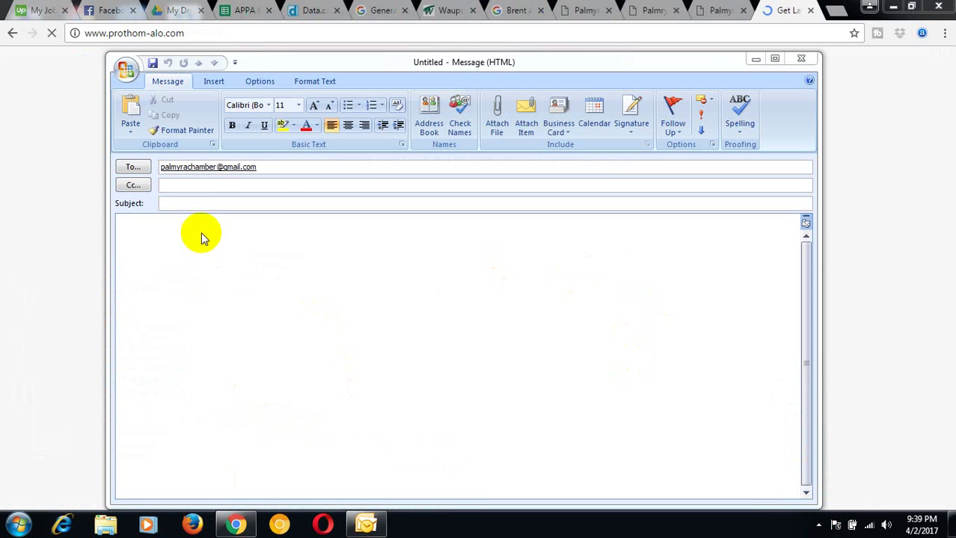
left_click(256, 167)
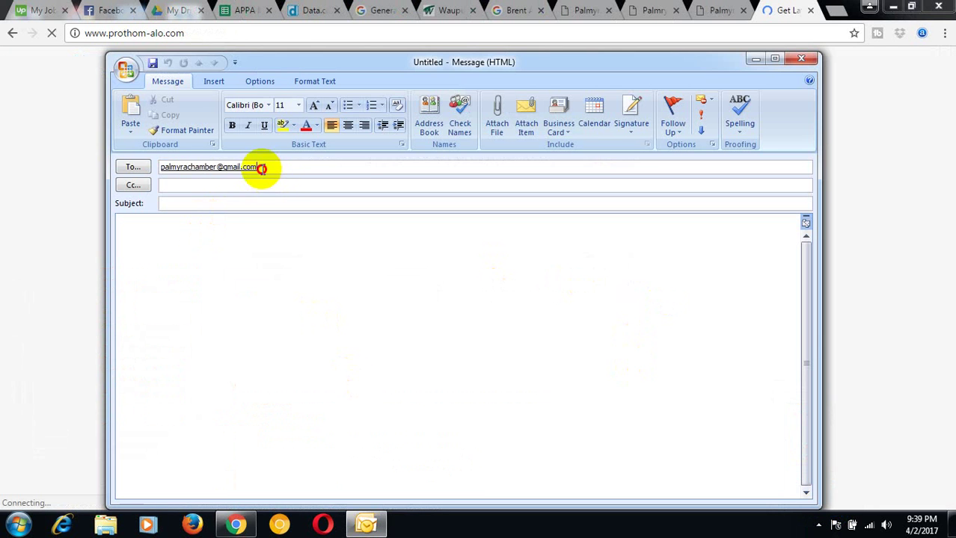
left_click(133, 177)
left_click(259, 166)
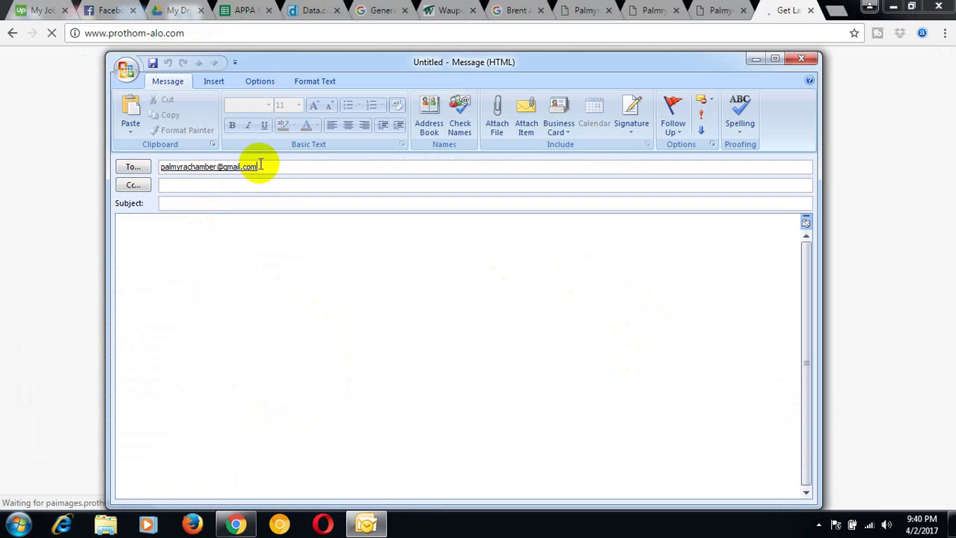
left_click_drag(258, 166, 192, 171)
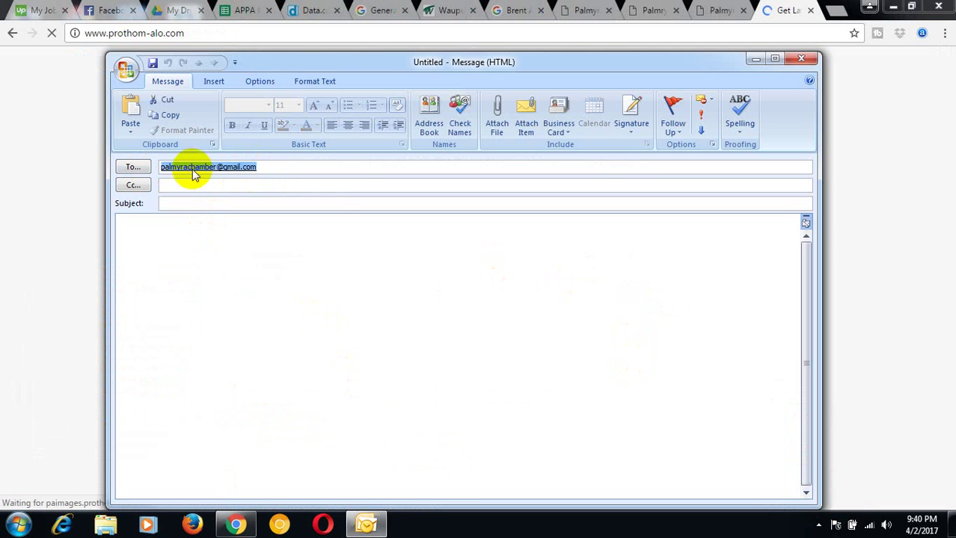
right_click(192, 169)
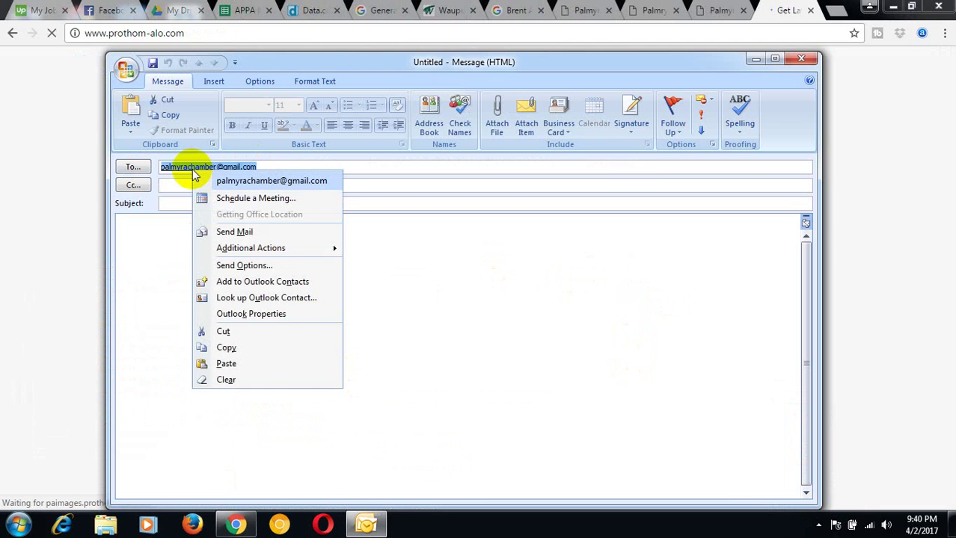
left_click(236, 351)
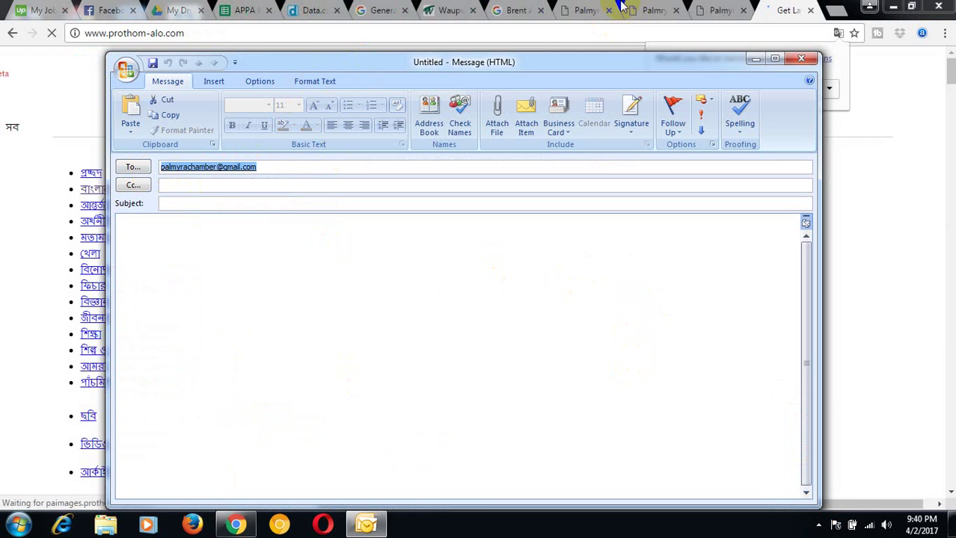
Step: Paste the copied contact email into the first Email Address cell for Palmyra Board of Public Works in row 6
left_click(245, 12)
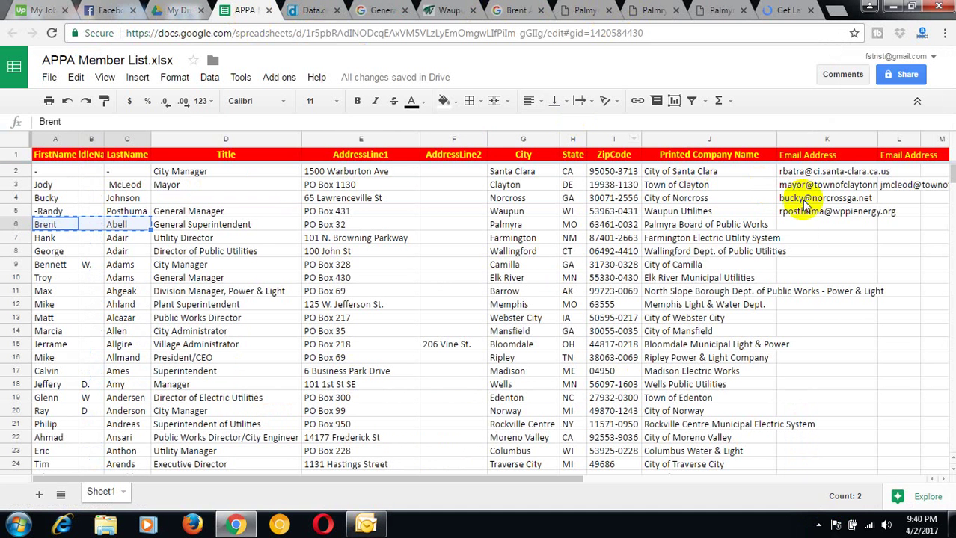
left_click(800, 225)
right_click(799, 226)
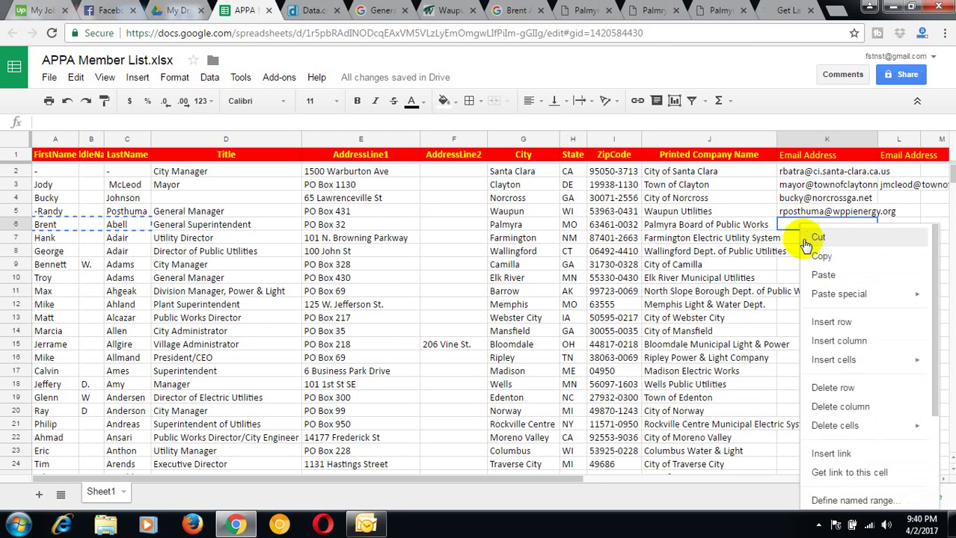
left_click(815, 278)
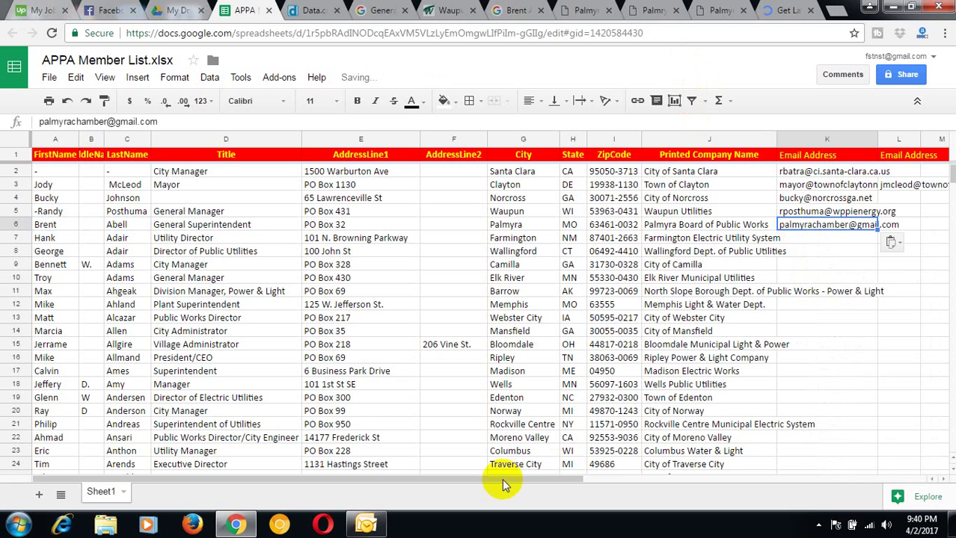
Step: Discard the Outlook message without saving and close the Palmyra research pages in the browser
left_click(366, 524)
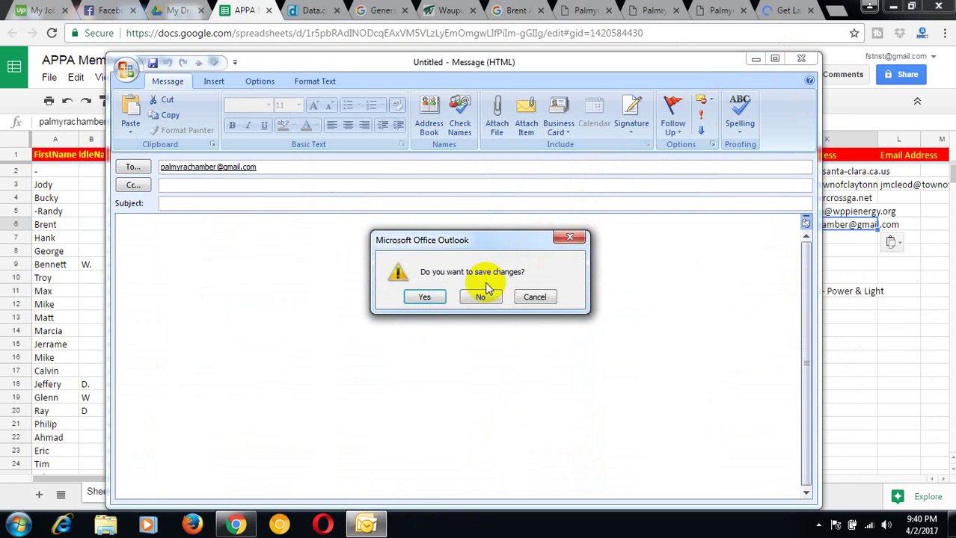
left_click(487, 292)
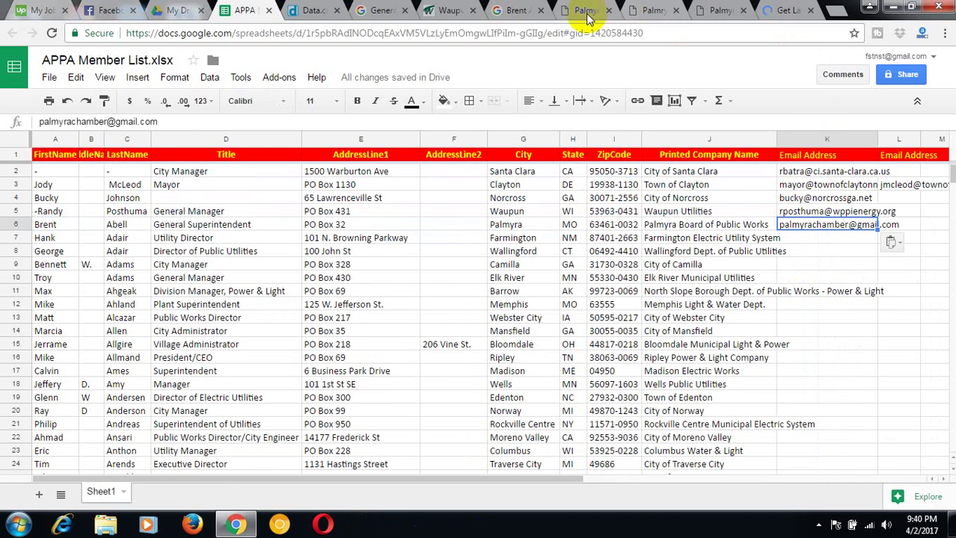
left_click(602, 15)
left_click(608, 10)
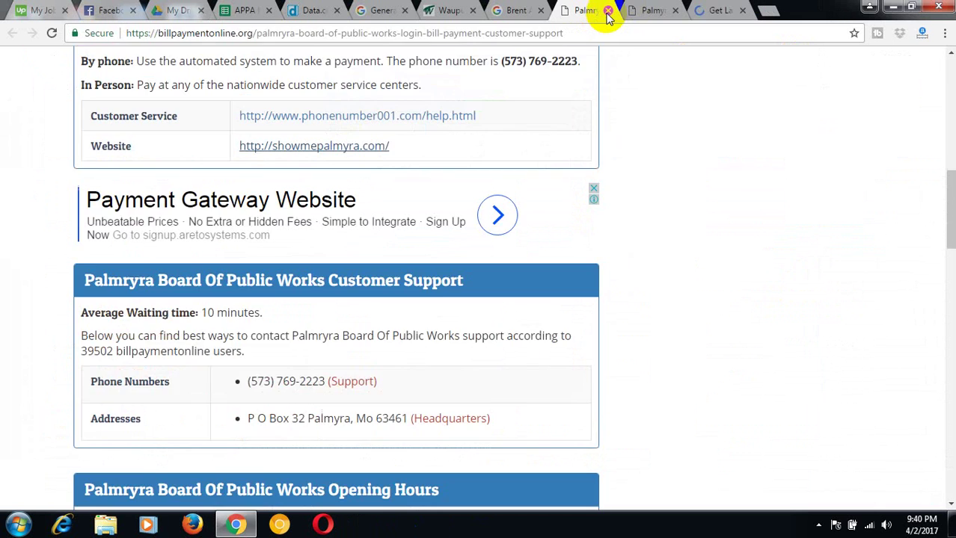
left_click(608, 11)
left_click(608, 10)
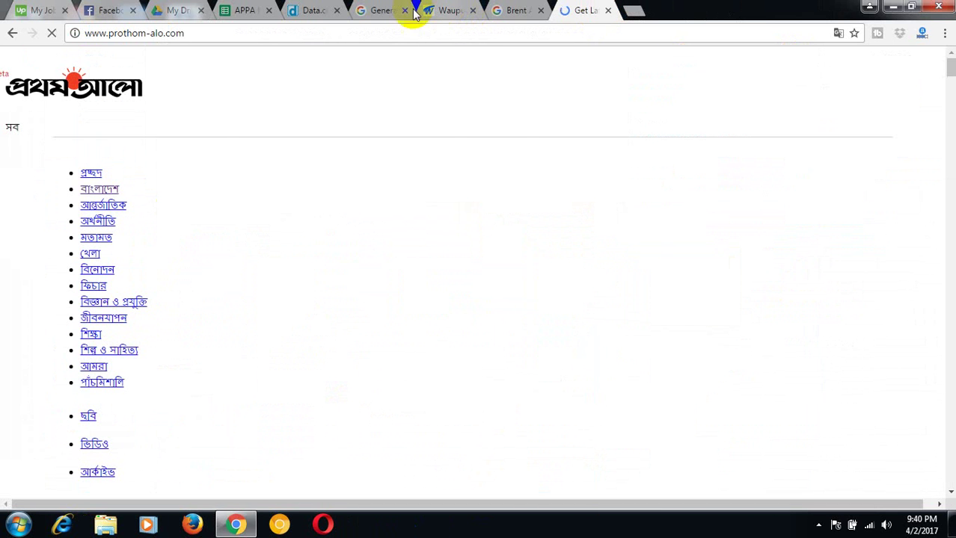
Step: Copy the company name Farmington Electric Utility System from row 7 of the APPA Member List
left_click(246, 10)
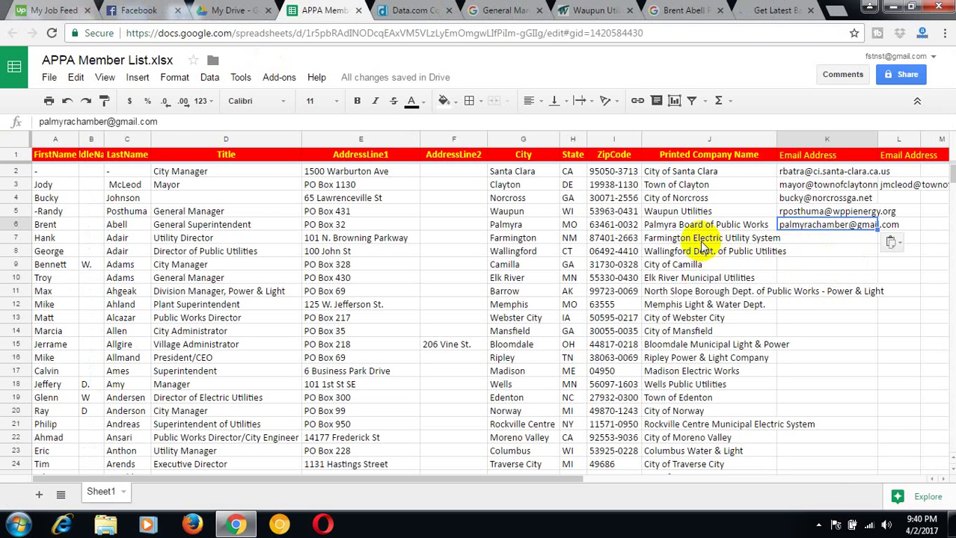
left_click(701, 245)
right_click(701, 245)
left_click(724, 272)
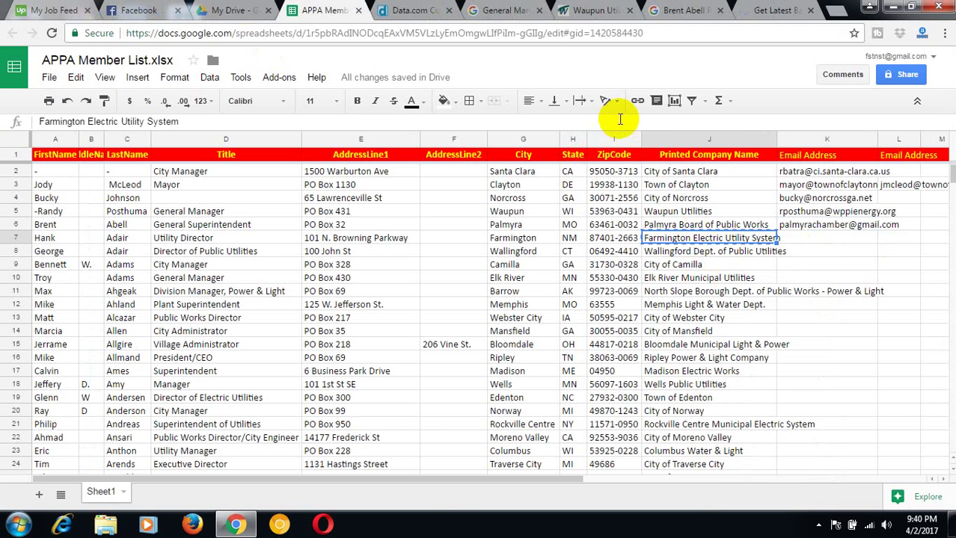
Step: Replace the previous Google query with the copied company name, Farmington Electric Utility System, and run the search
left_click(514, 13)
left_click(691, 11)
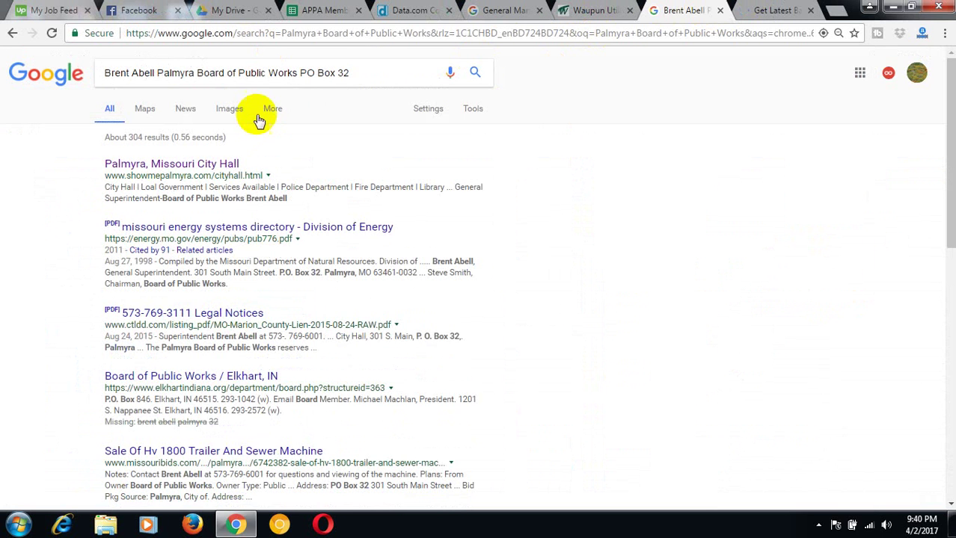
left_click_drag(375, 68, 17, 86)
right_click(181, 73)
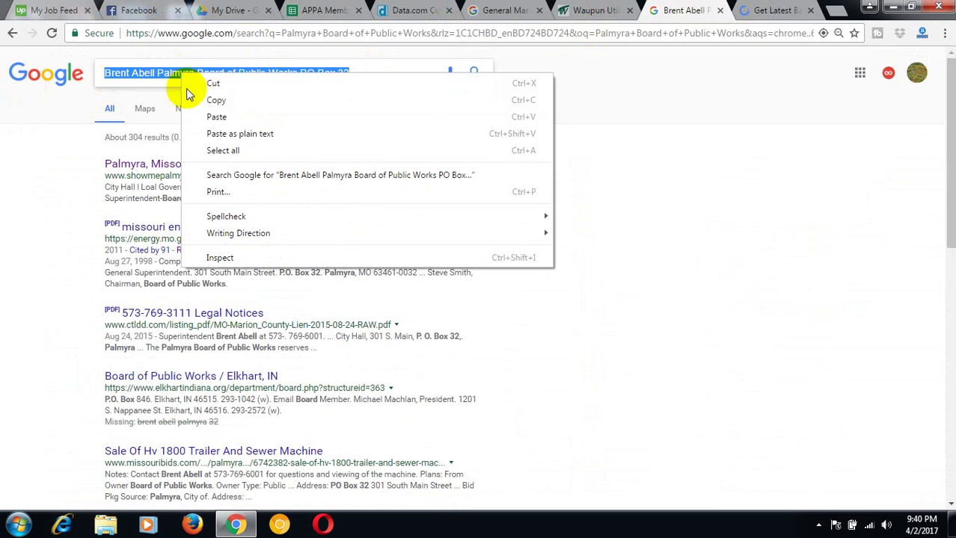
left_click(217, 116)
key("Return")
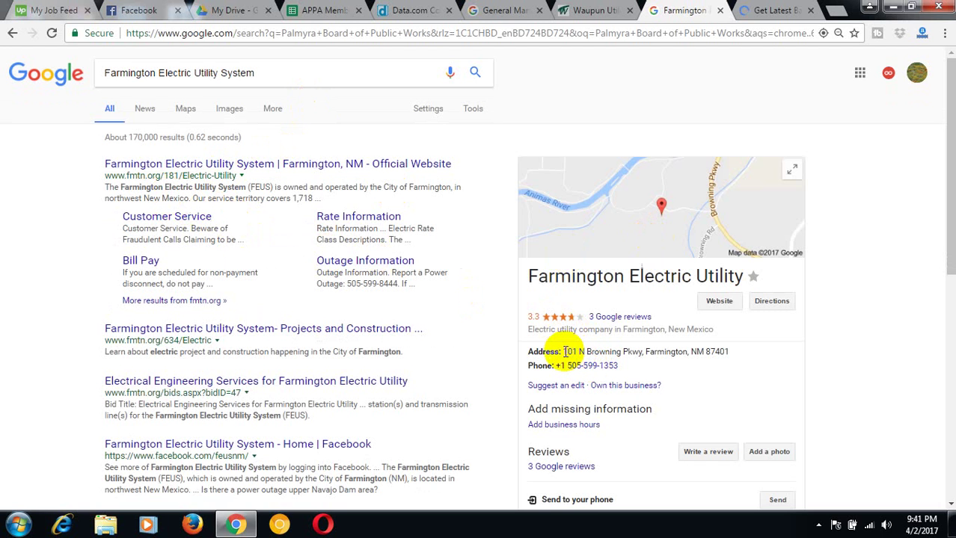
Step: Compare the street address in Google's Farmington Electric Utility listing with the address in row 7 of the APPA Member List
left_click_drag(565, 351, 590, 351)
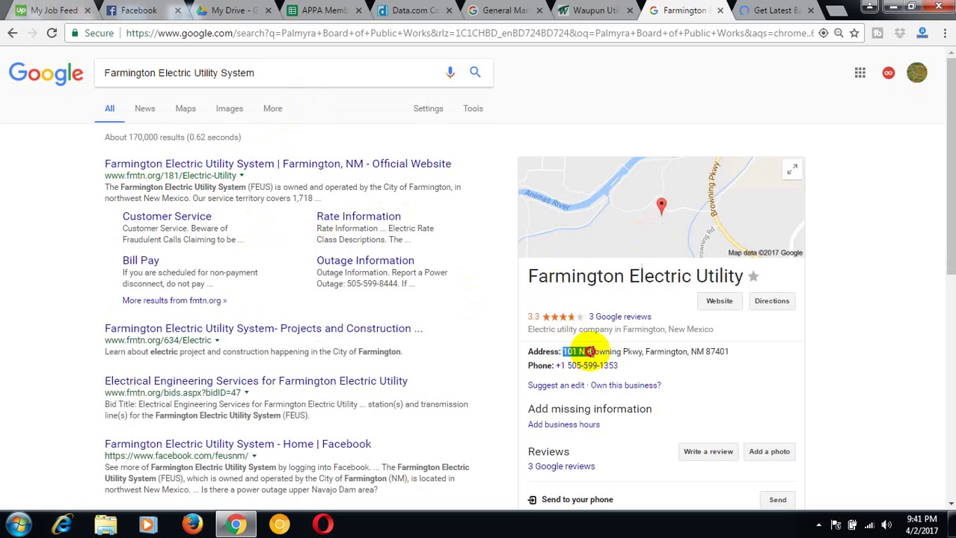
left_click(338, 11)
left_click(346, 240)
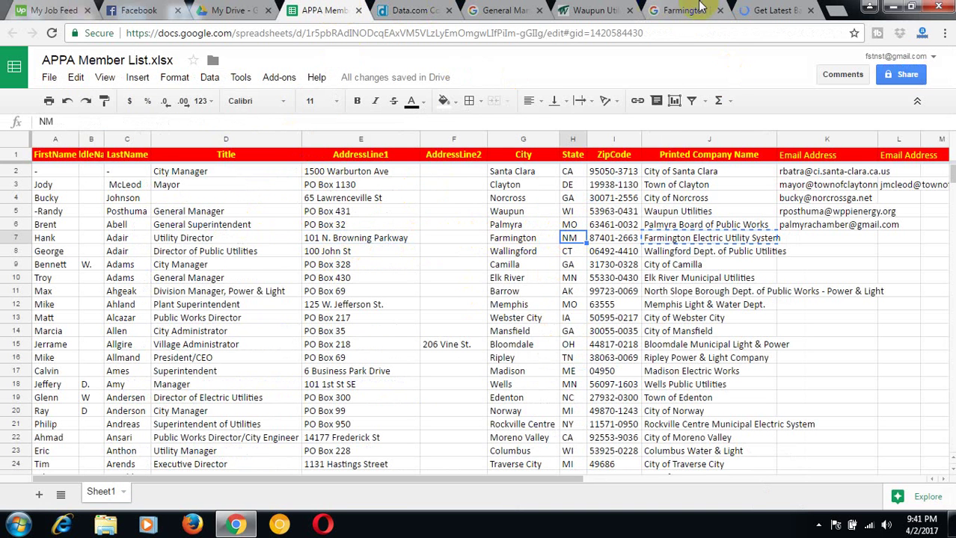
Step: Close the Waupun Utilities key contacts page in the browser
left_click(759, 12)
left_click(598, 10)
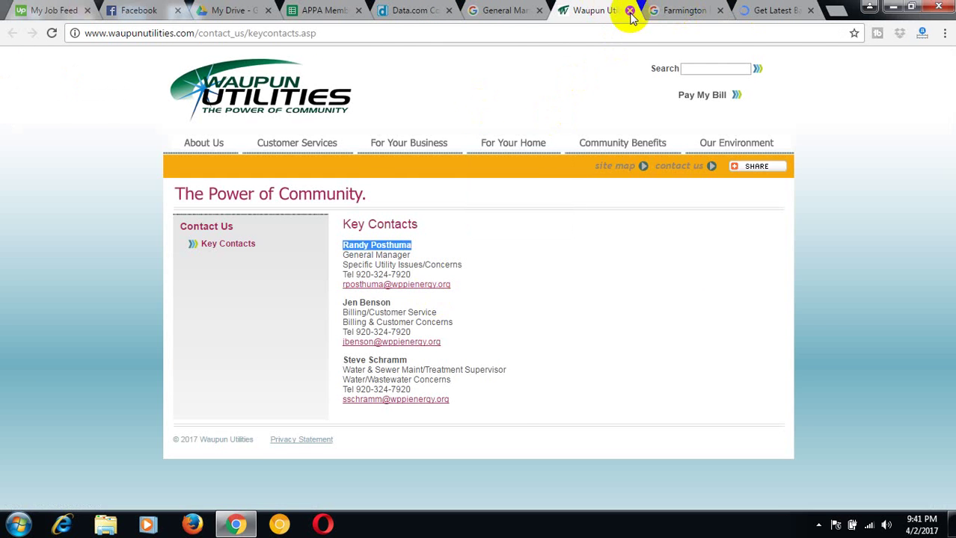
left_click(630, 11)
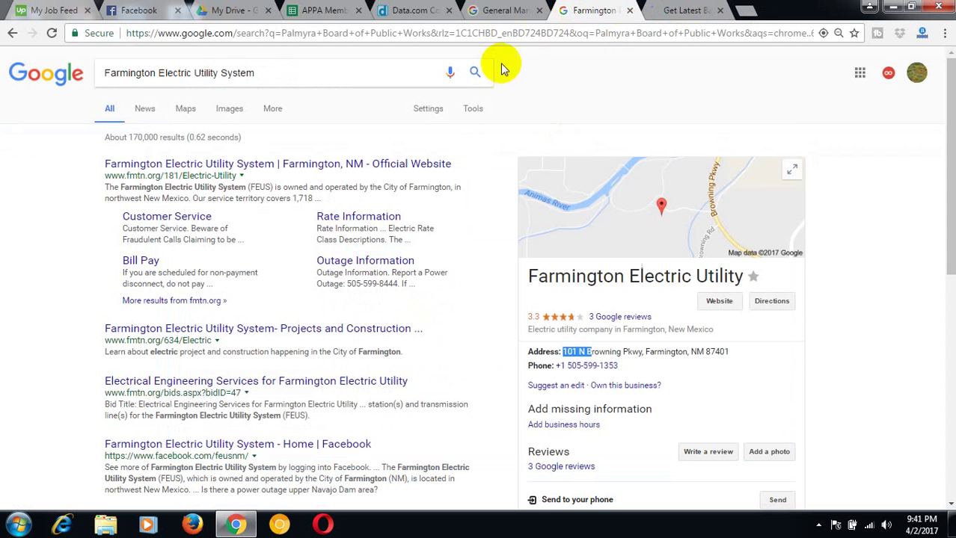
Step: Open the official Farmington Electric Utility System website from the Google results in a new tab
right_click(191, 167)
left_click(202, 177)
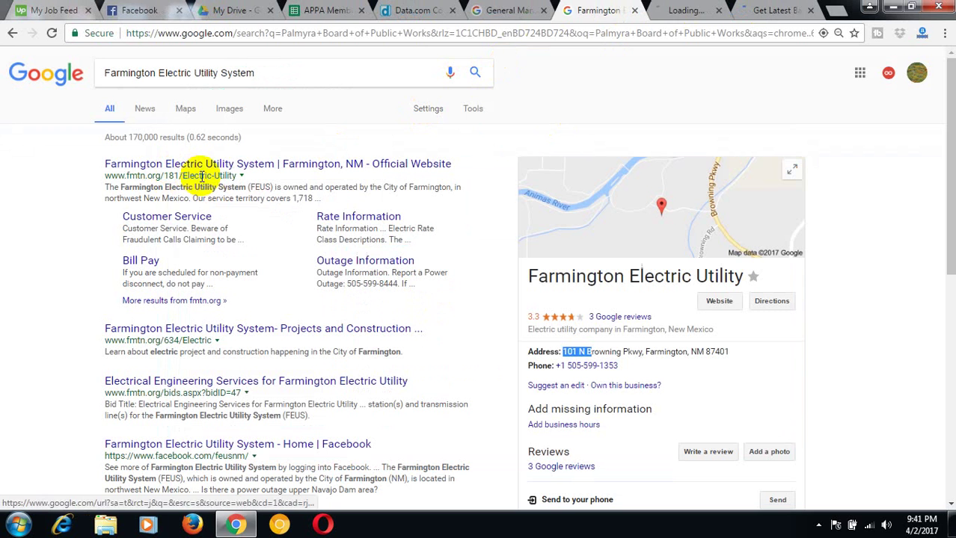
left_click(675, 14)
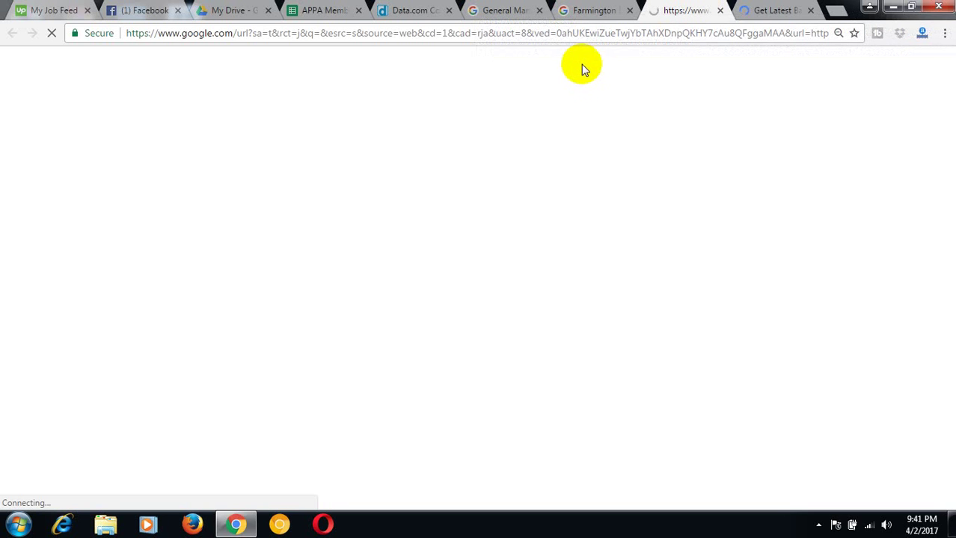
left_click(817, 526)
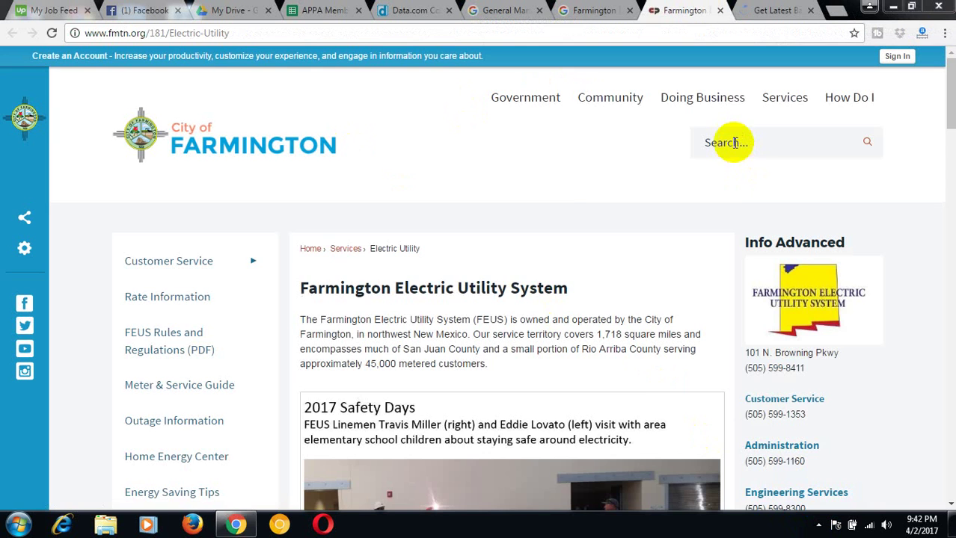
Step: Copy the contact's first and last name from row 7 of the APPA Member List
left_click(734, 142)
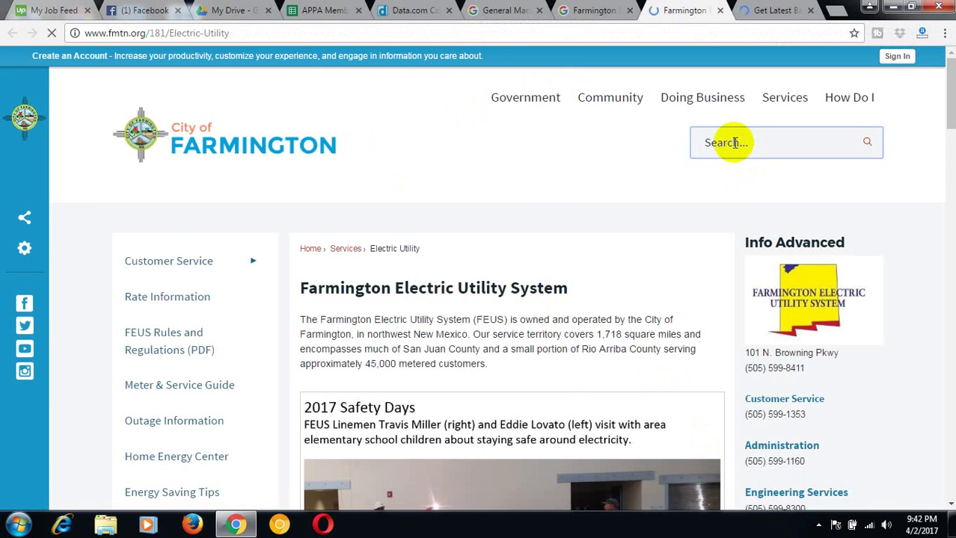
left_click(323, 10)
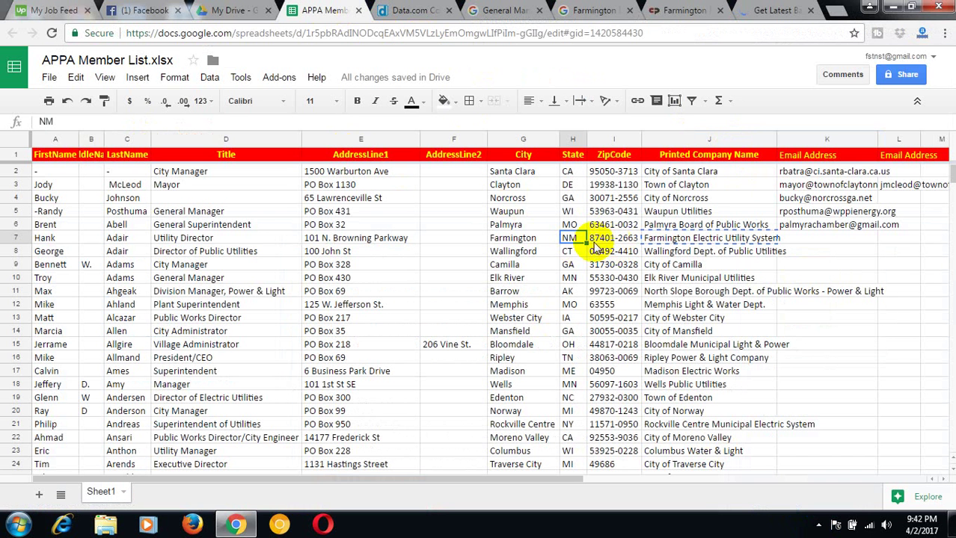
left_click(66, 239)
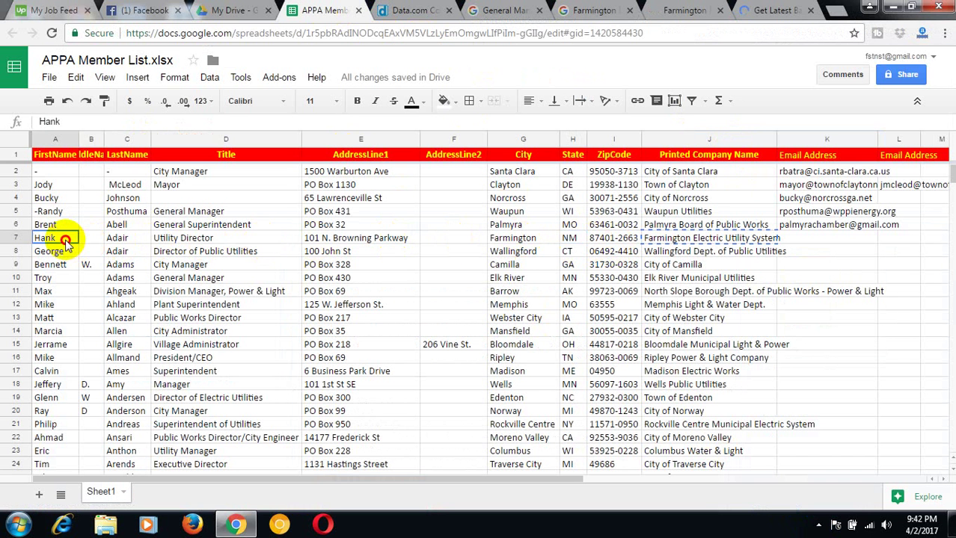
left_click_drag(65, 240, 112, 241)
right_click(112, 246)
left_click(127, 277)
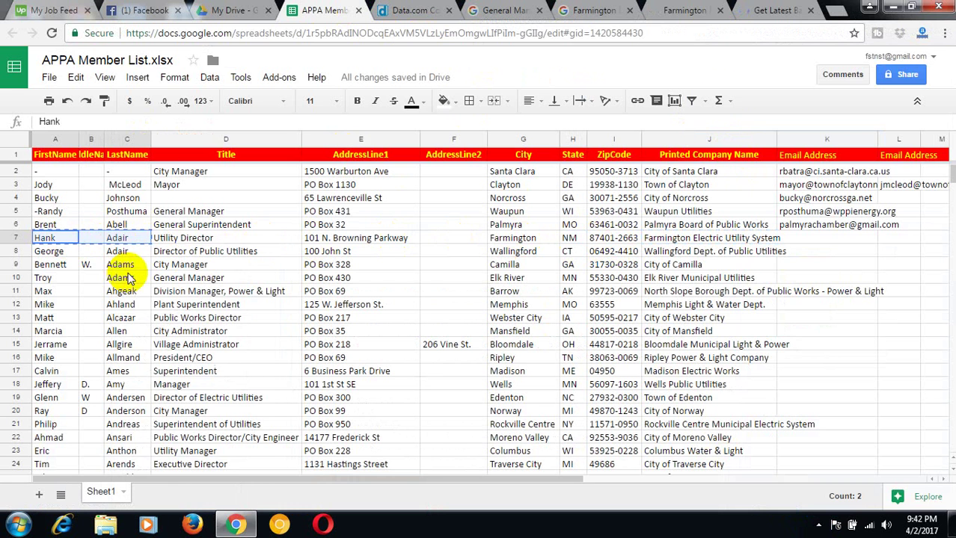
Step: Search the City of Farmington website for the copied contact name
left_click(684, 10)
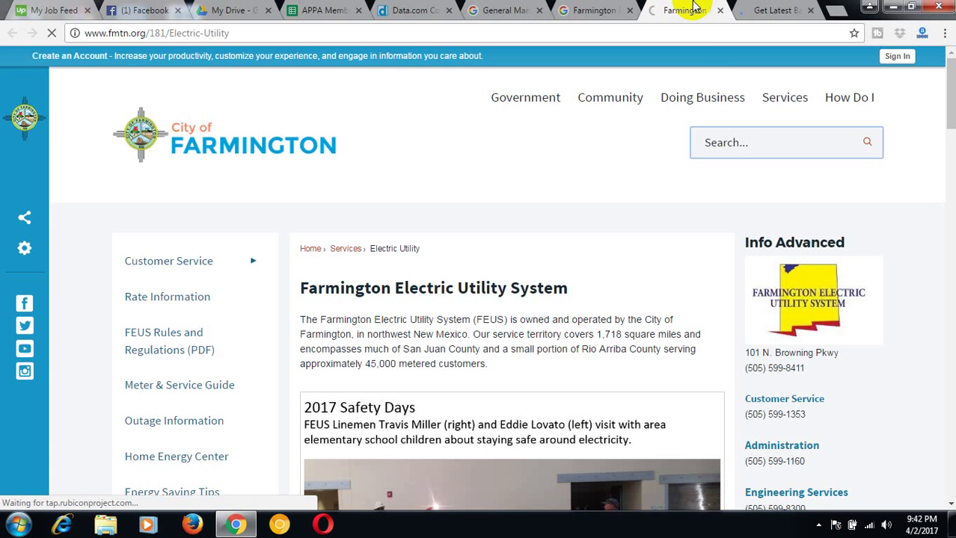
right_click(723, 147)
left_click(747, 229)
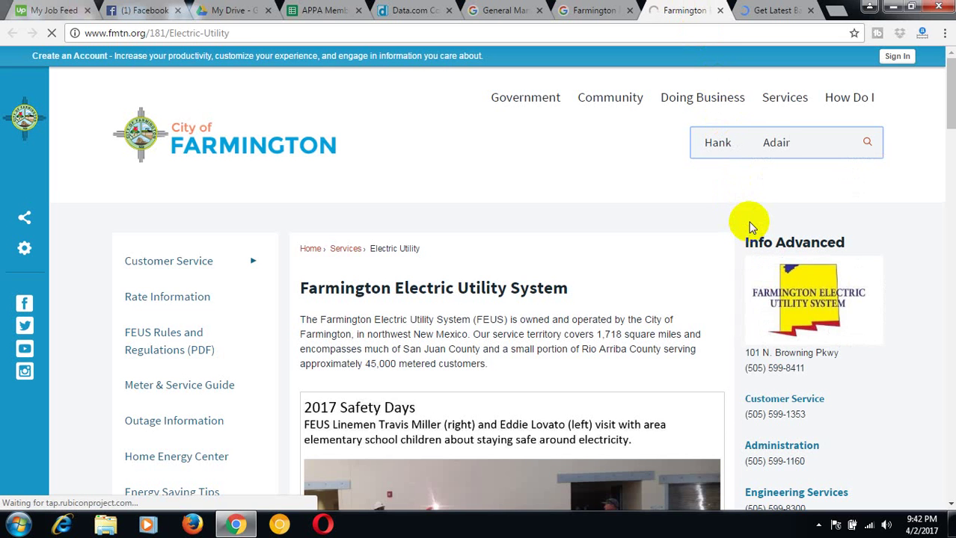
left_click(761, 148)
key("Return")
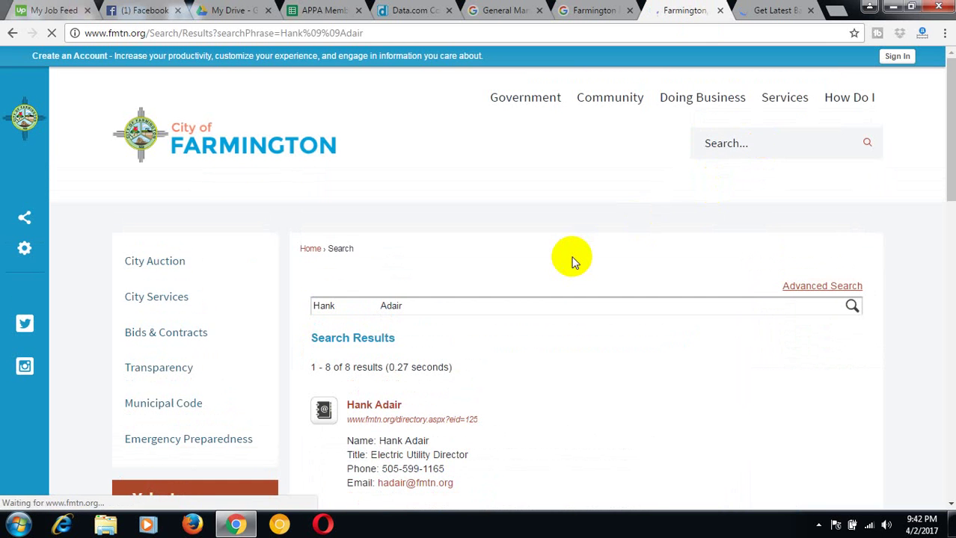
scroll(572, 262, "down", 2)
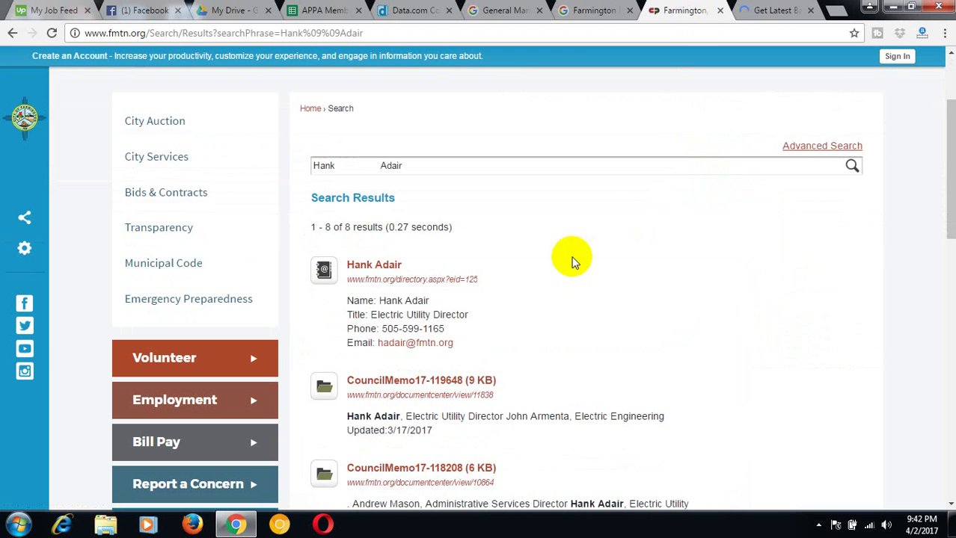
Step: Compare the name and title in row 7 of the APPA Member List with the City of Farmington directory result
left_click(326, 11)
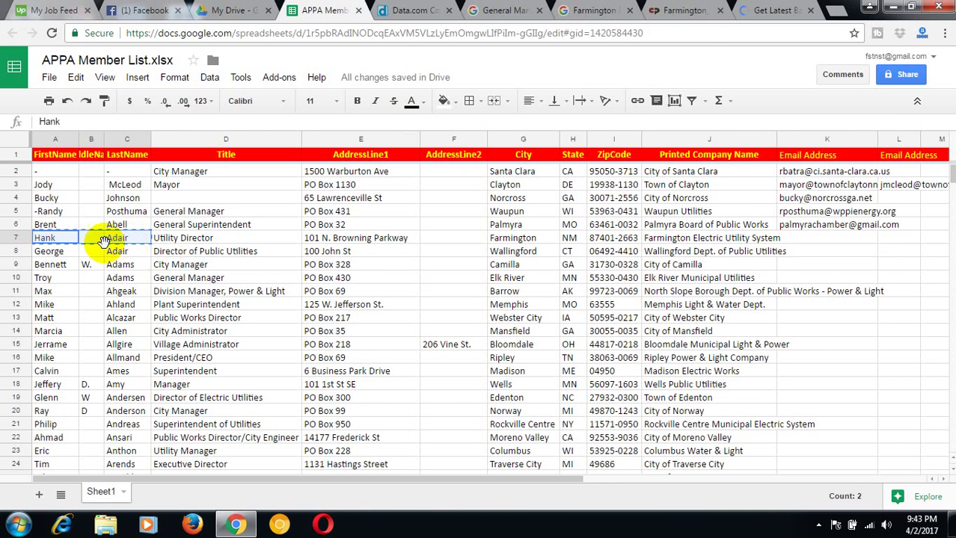
left_click(661, 12)
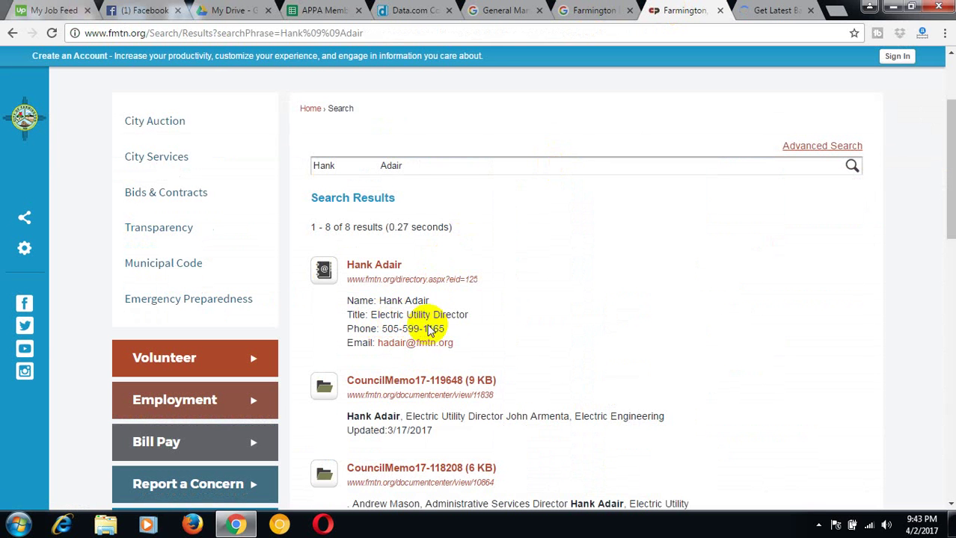
left_click(337, 12)
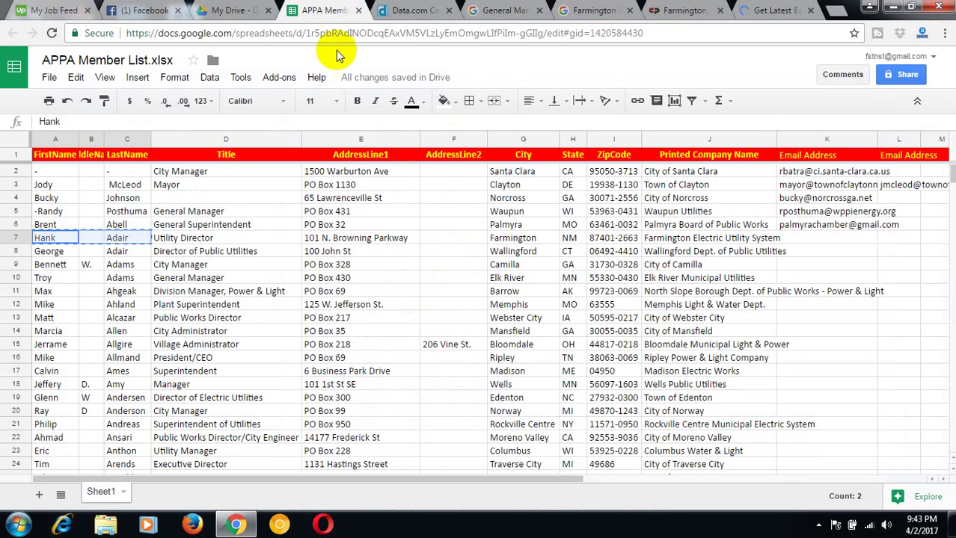
left_click(206, 236)
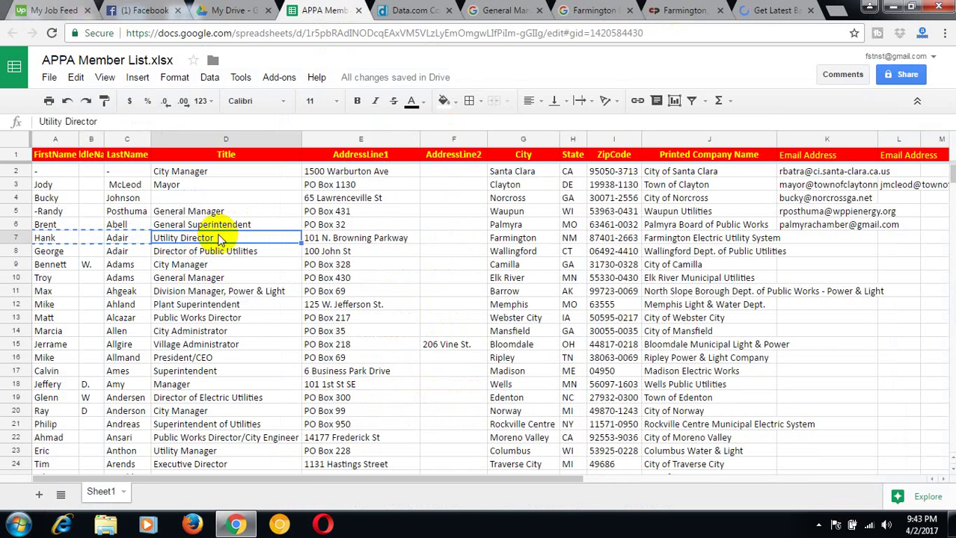
Step: Copy the contact's email from the City of Farmington directory result into the first Email Address cell of row 7 in the APPA Member List
left_click(684, 10)
right_click(413, 345)
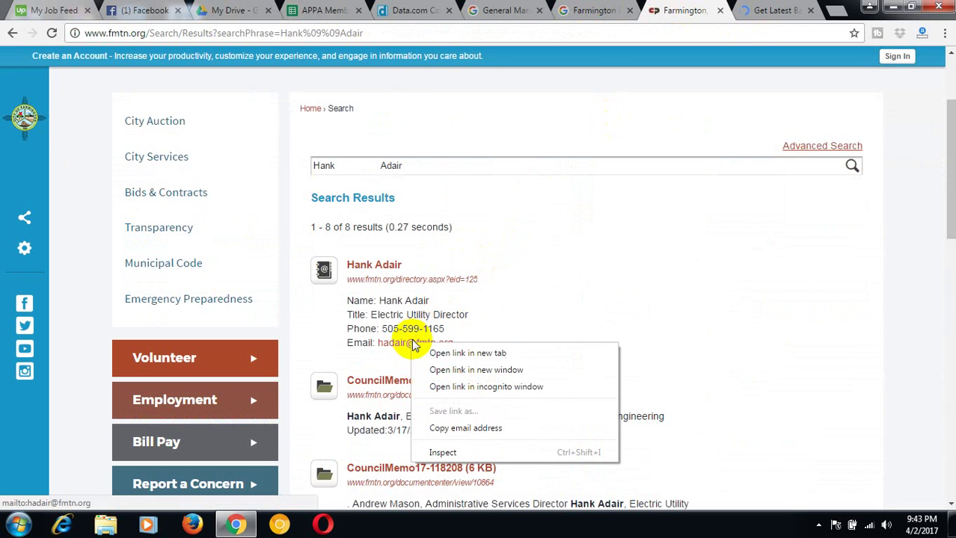
left_click(460, 427)
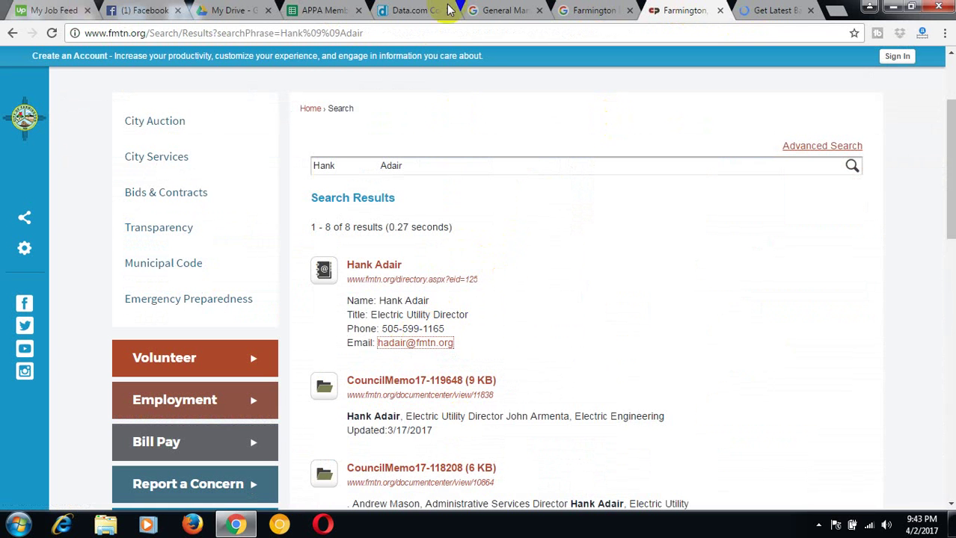
left_click(329, 10)
left_click(794, 238)
right_click(794, 237)
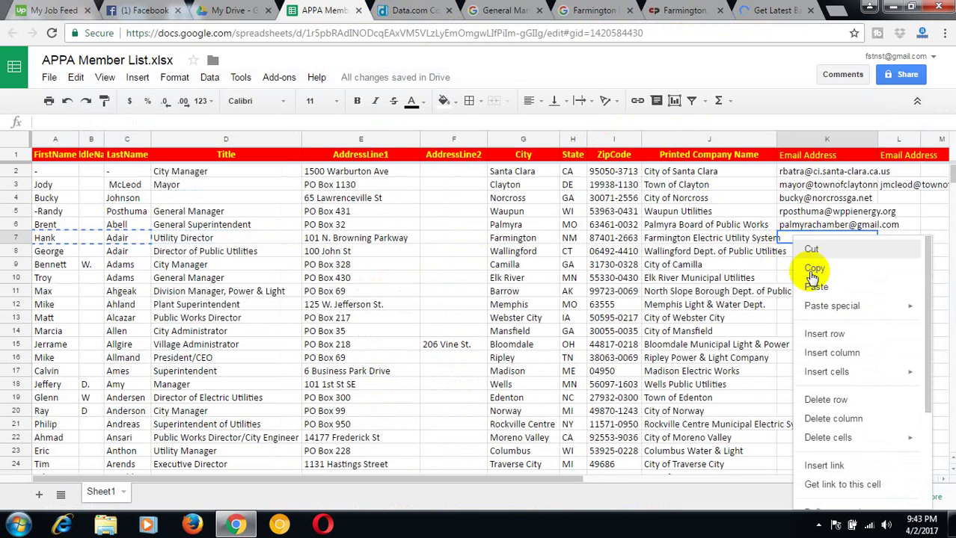
left_click(819, 282)
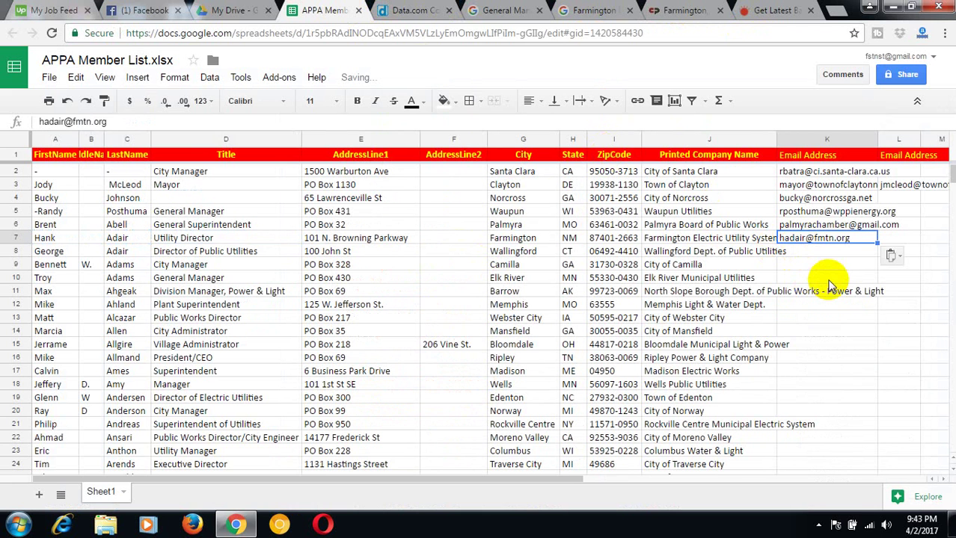
Step: Start adding a new contact in Data.com Connect using the copied business email
left_click(403, 12)
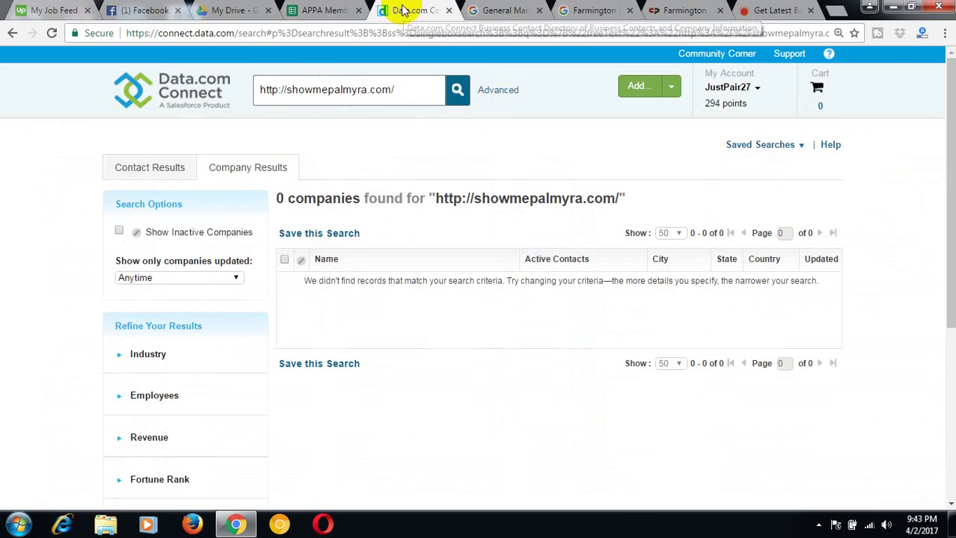
left_click(671, 87)
left_click(666, 110)
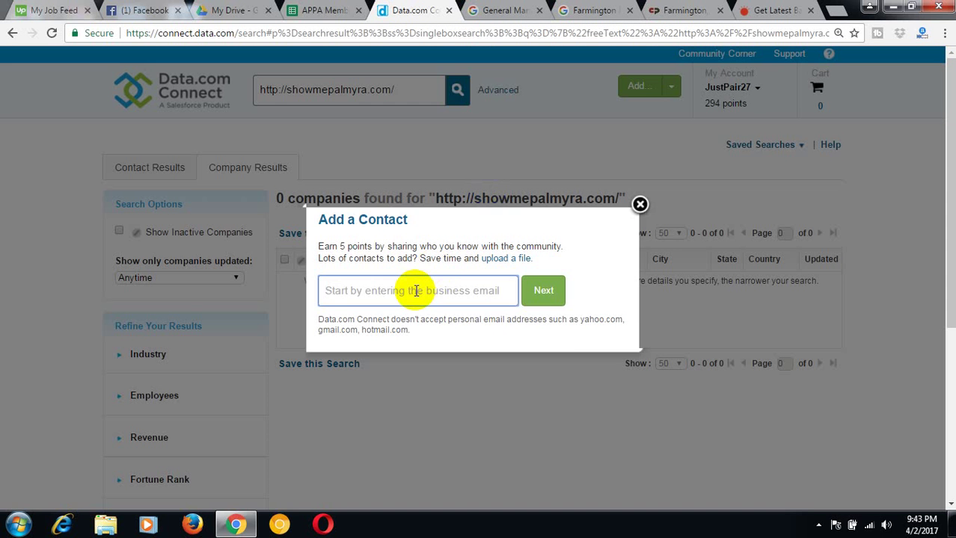
right_click(413, 293)
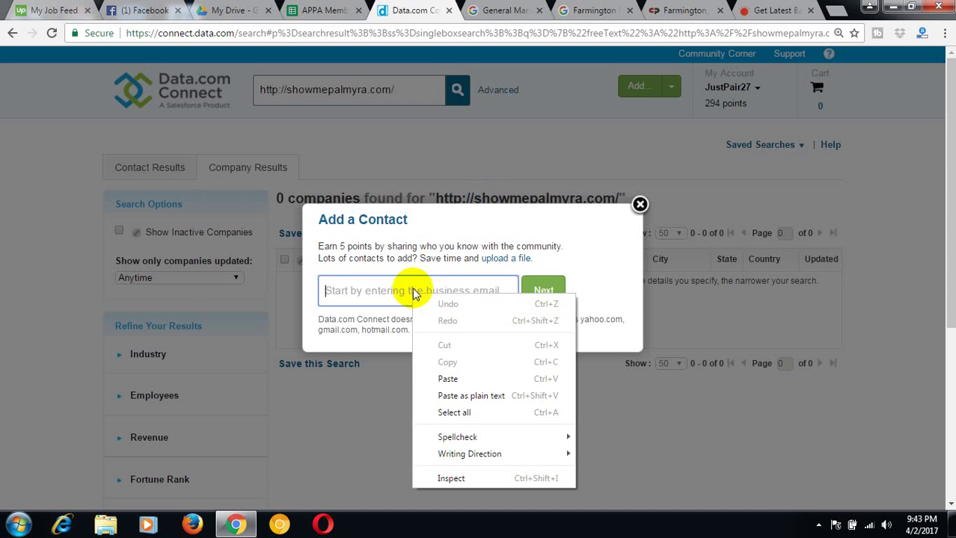
left_click(452, 379)
left_click(544, 292)
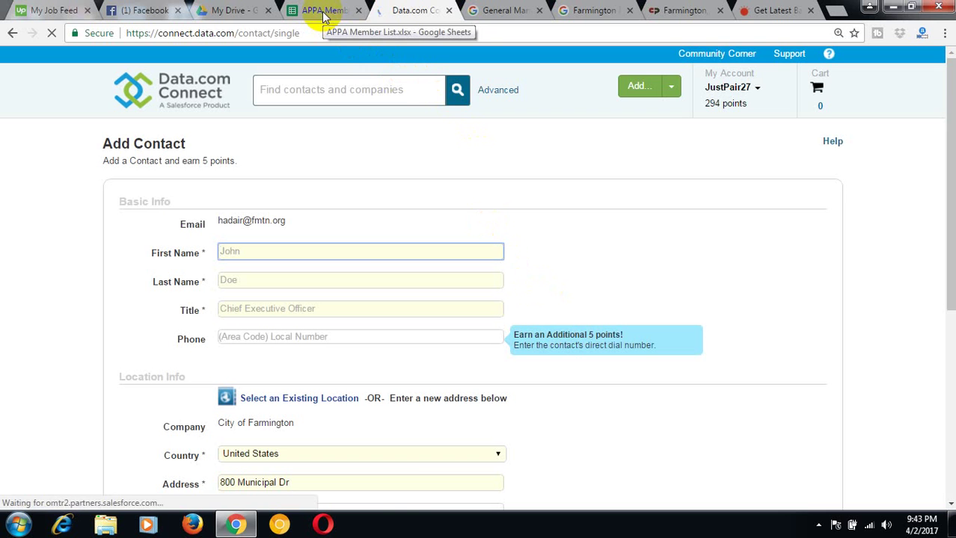
Step: Copy the contact's full name from the City of Farmington directory result into the First Name field of the Data.com Add Contact form
left_click(671, 9)
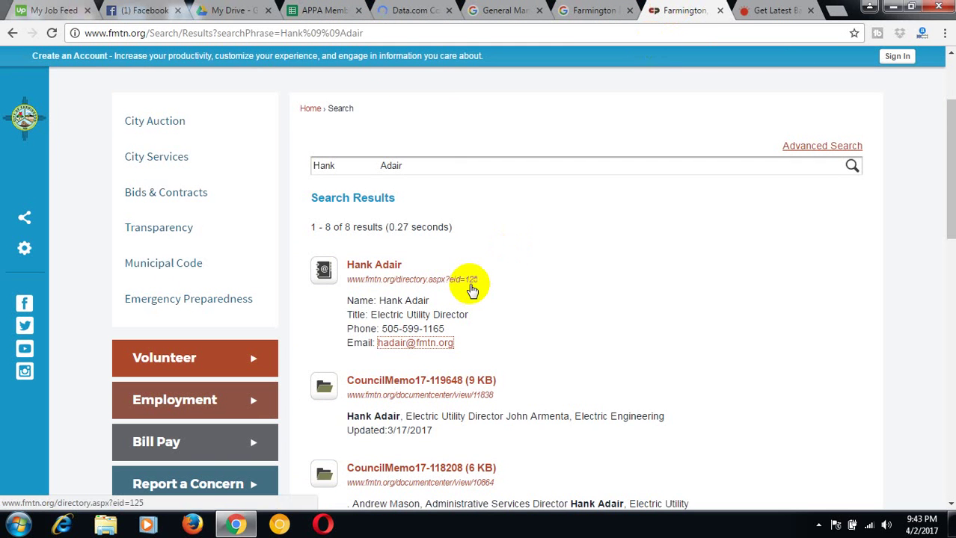
scroll(472, 290, "down", 1)
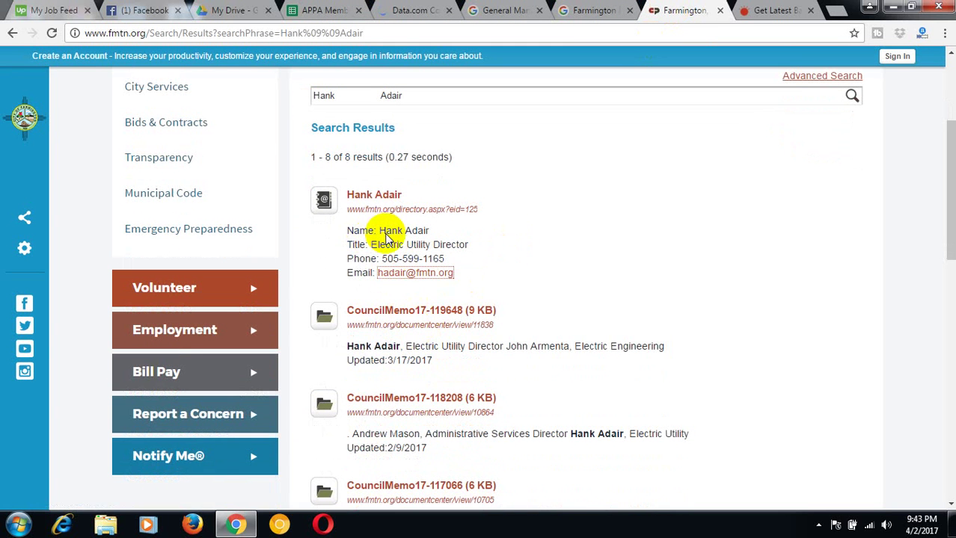
left_click_drag(381, 233, 437, 231)
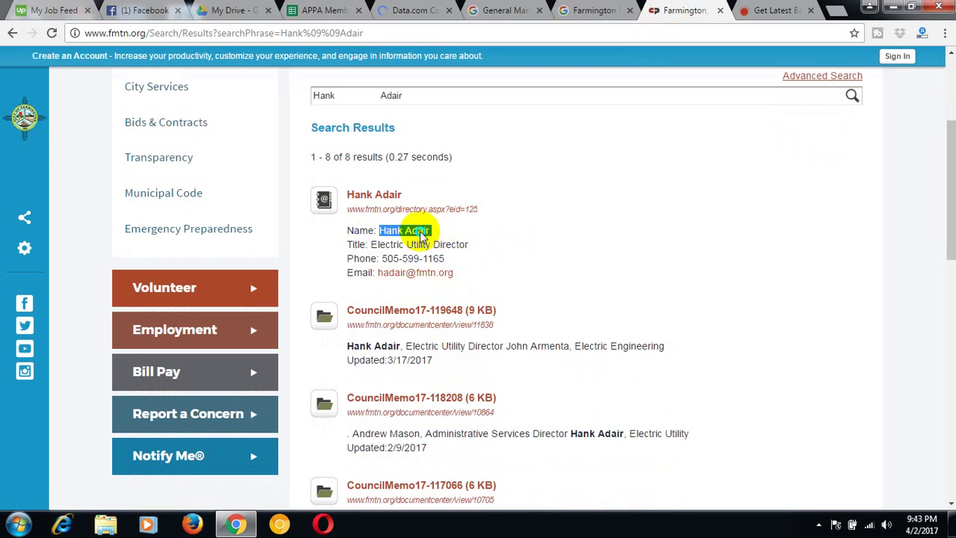
right_click(421, 235)
left_click(446, 243)
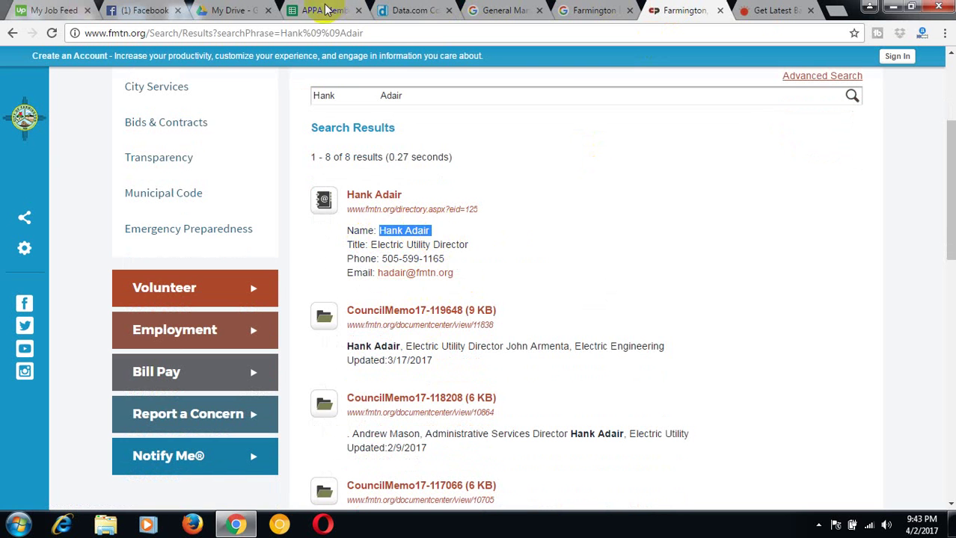
left_click(408, 10)
right_click(247, 254)
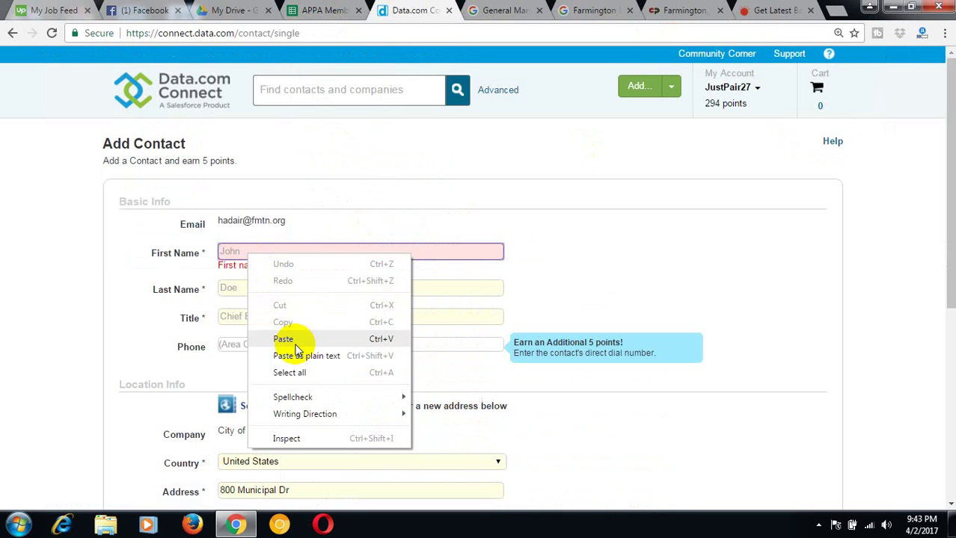
left_click(295, 346)
Step: Move the contact's last name from the First Name field to the Last Name field
double_click(255, 252)
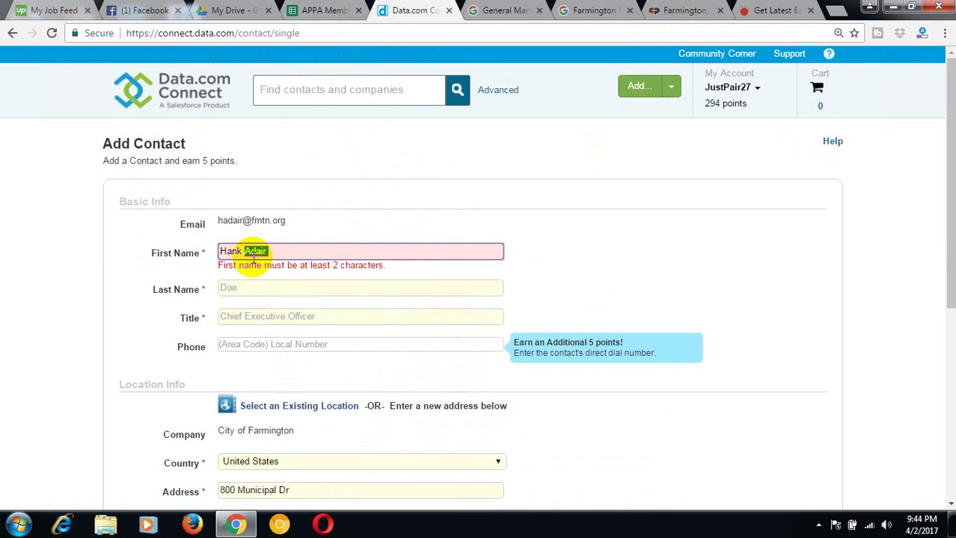
right_click(254, 252)
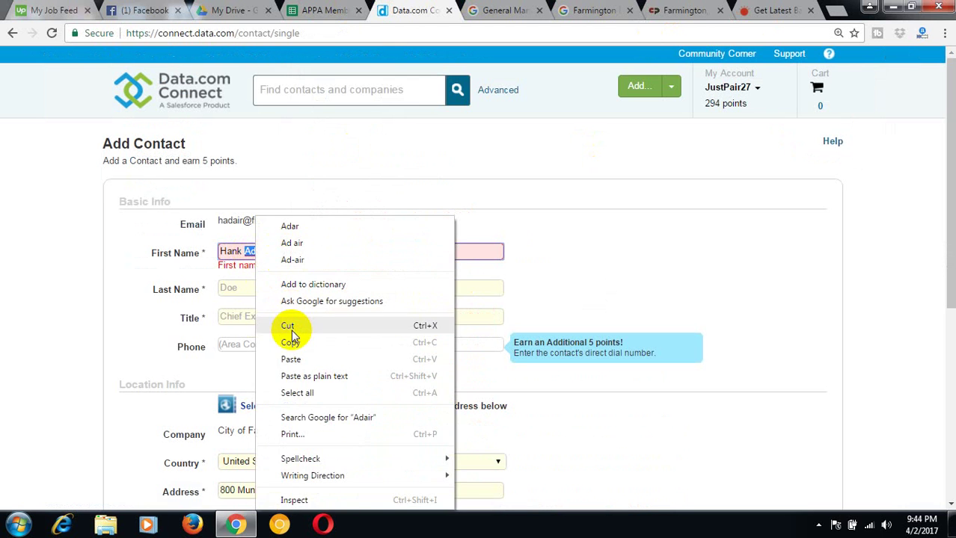
left_click(288, 328)
right_click(260, 288)
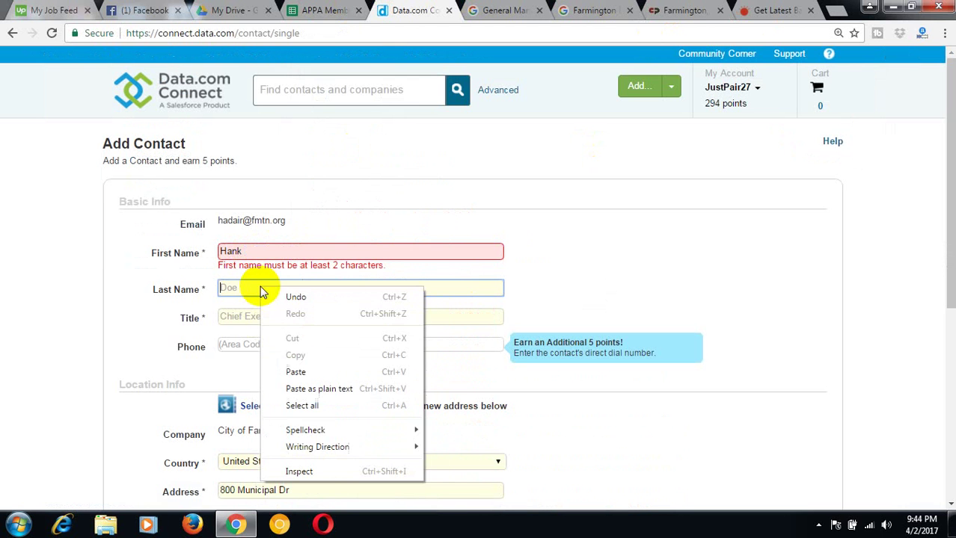
Step: Fill in the contact's last name and set the title to Electric Utility Director, copied from the fmtn.org search results
left_click(295, 371)
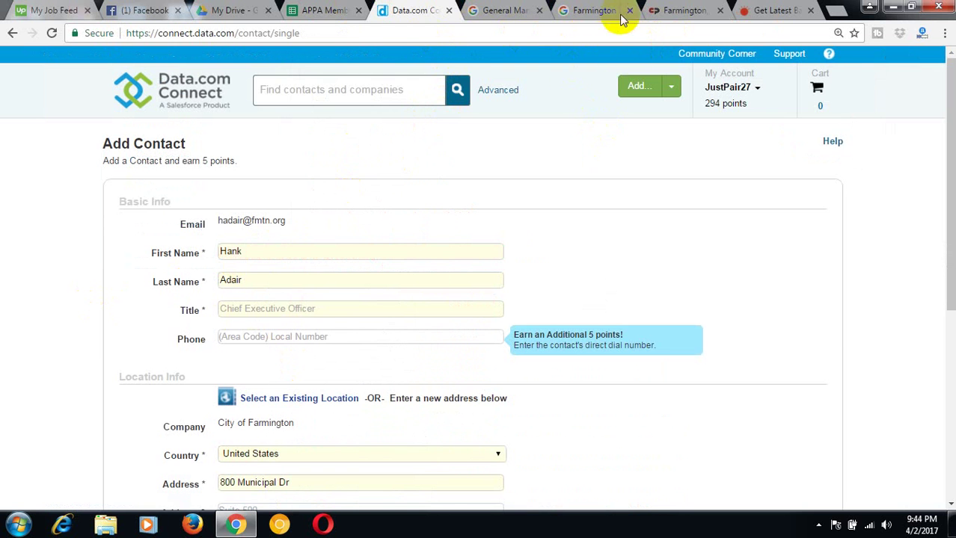
left_click(664, 10)
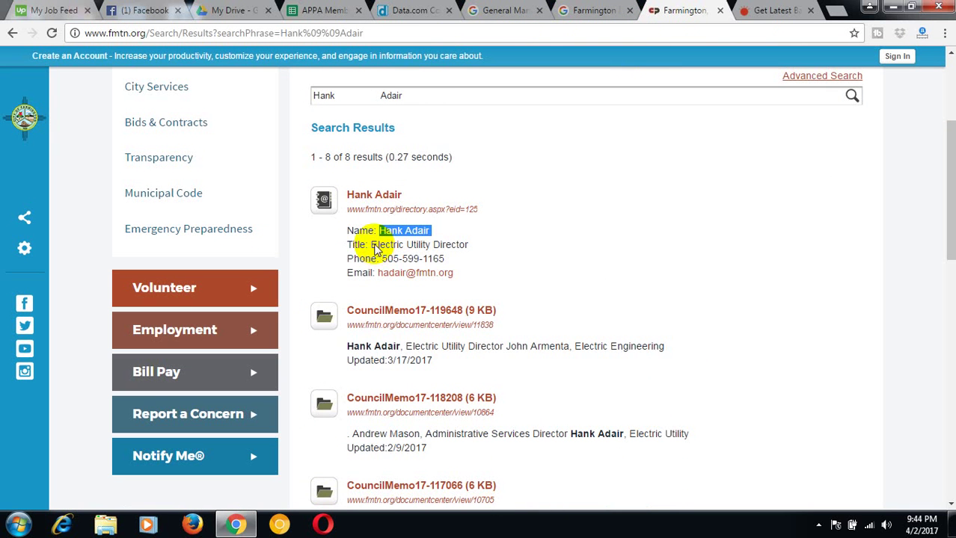
left_click_drag(371, 245, 465, 245)
right_click(460, 245)
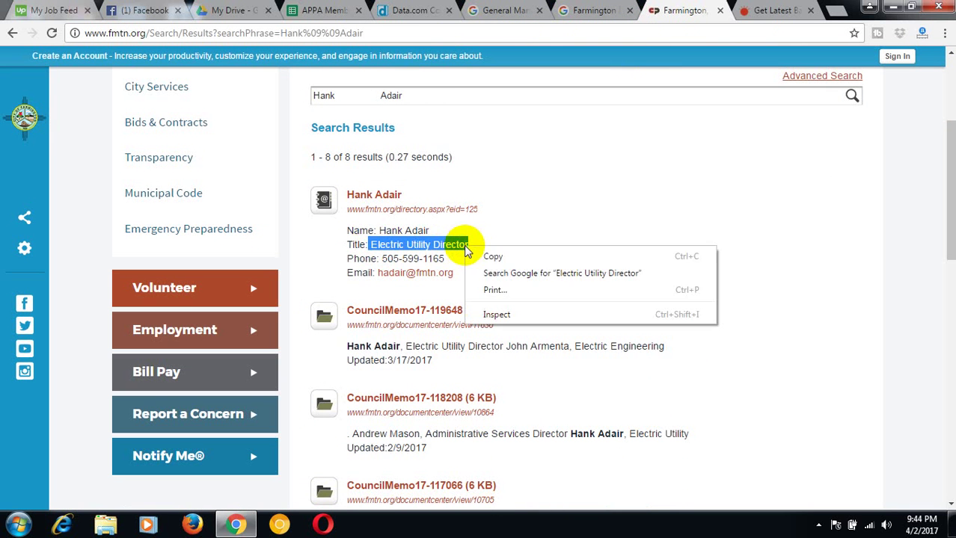
left_click(489, 259)
left_click(317, 10)
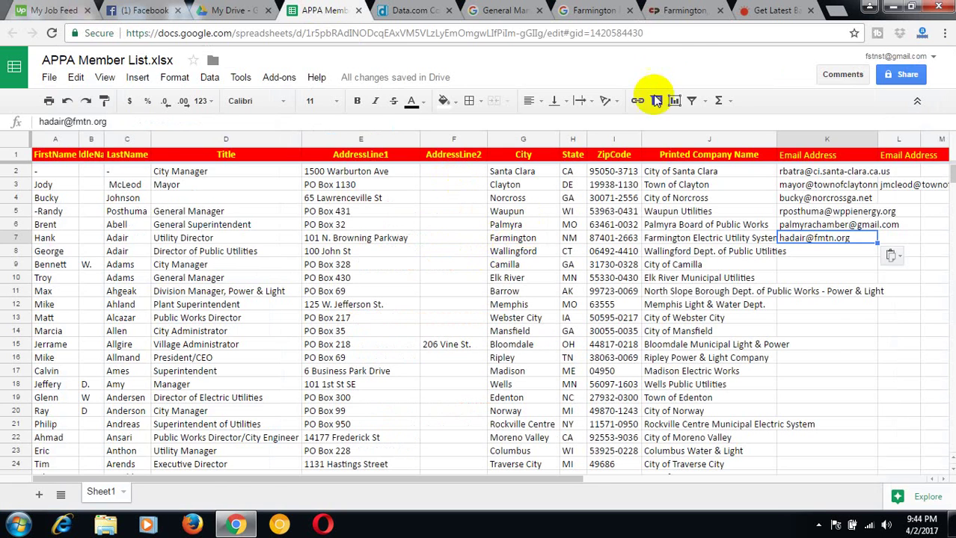
left_click(419, 9)
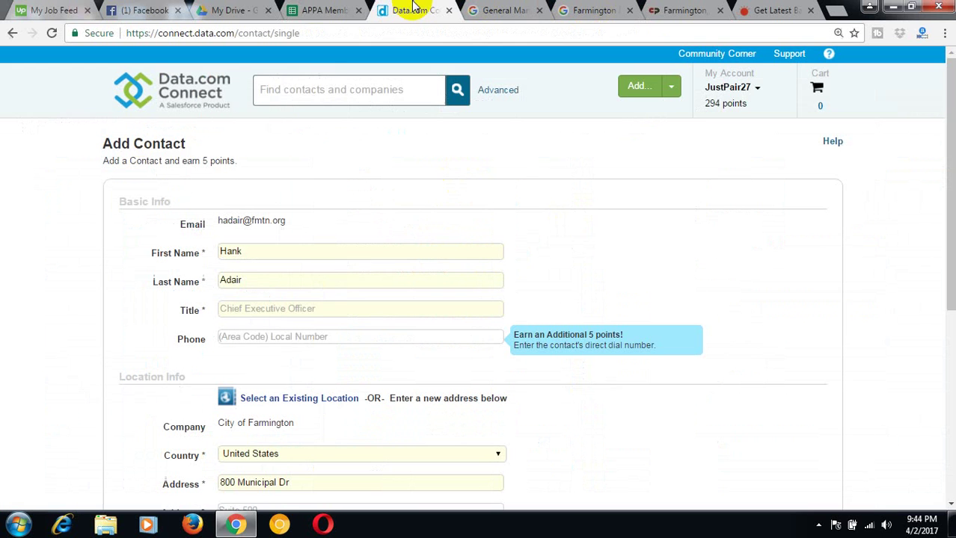
left_click(256, 309)
right_click(256, 309)
left_click(300, 390)
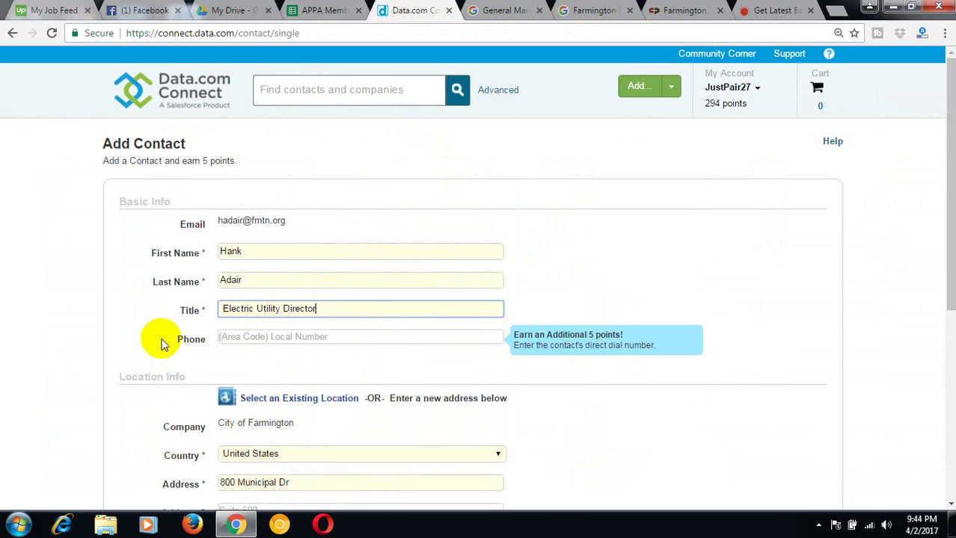
Step: Copy the utility director's phone number from the fmtn.org search results into the Phone field of the new contact
left_click(681, 11)
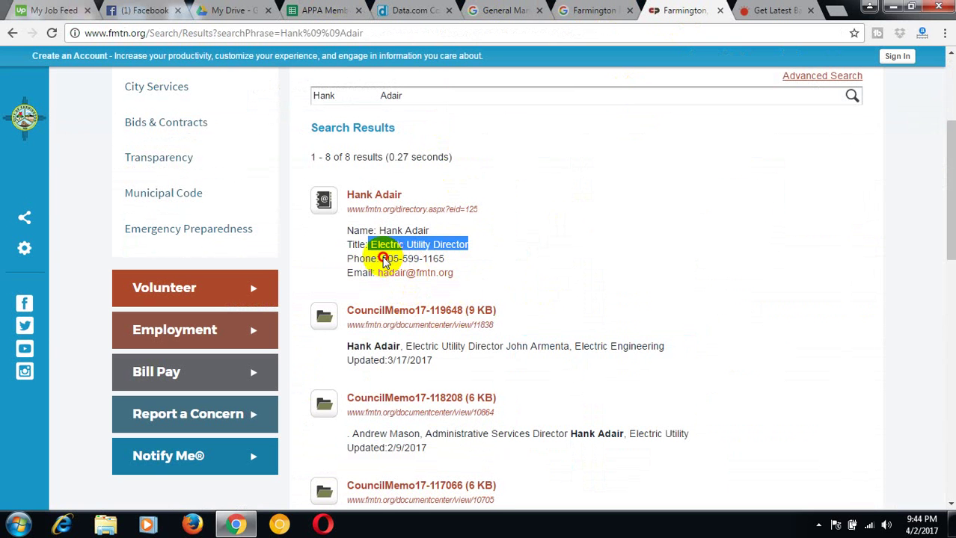
left_click_drag(382, 258, 447, 261)
right_click(445, 262)
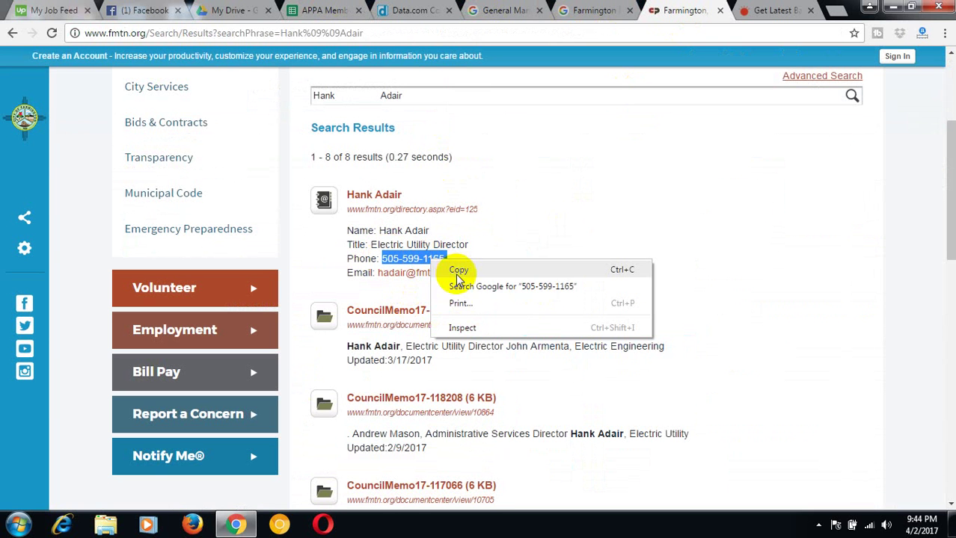
left_click(457, 272)
left_click(412, 10)
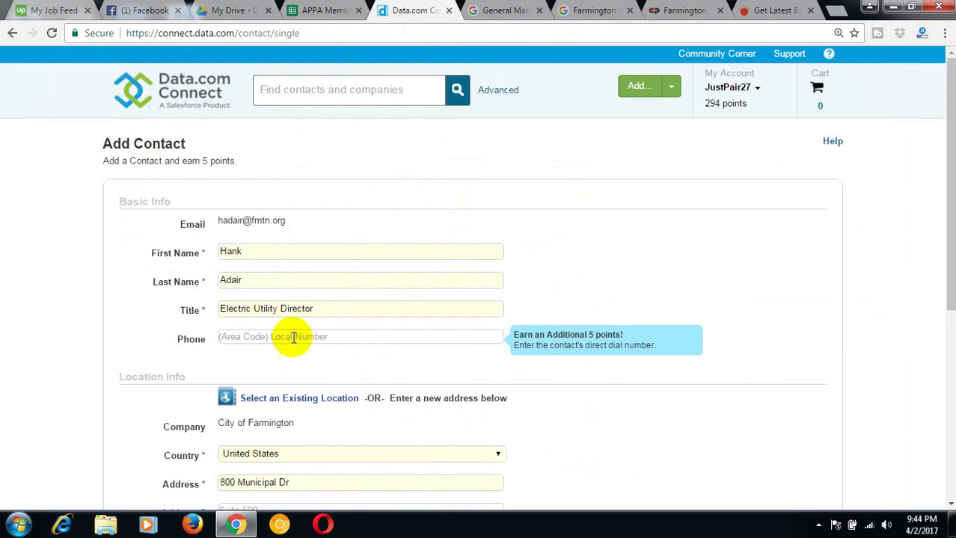
left_click(292, 337)
right_click(292, 337)
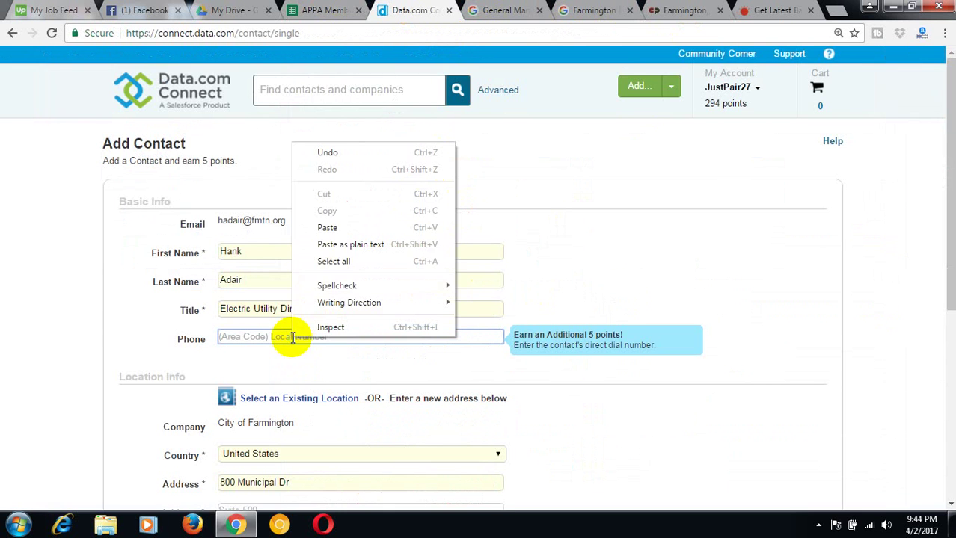
left_click(329, 228)
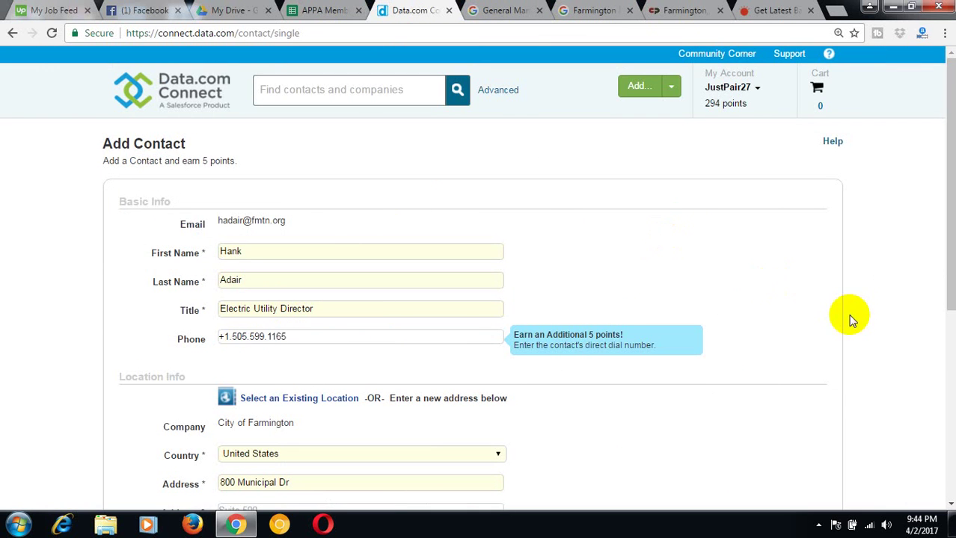
Step: Submit the new City of Farmington contact and go back to the Data.com Connect home page
scroll(847, 315, "down", 5)
left_click(764, 289)
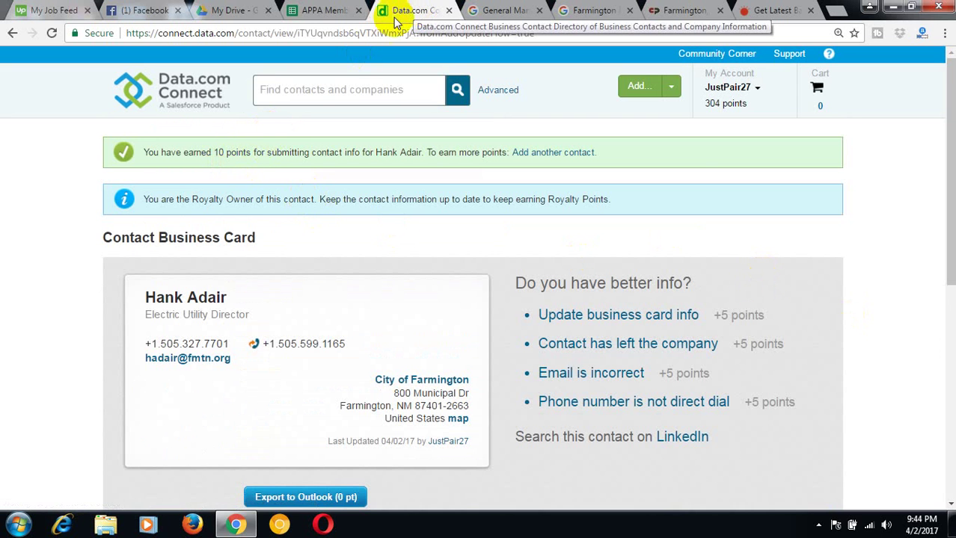
left_click(166, 99)
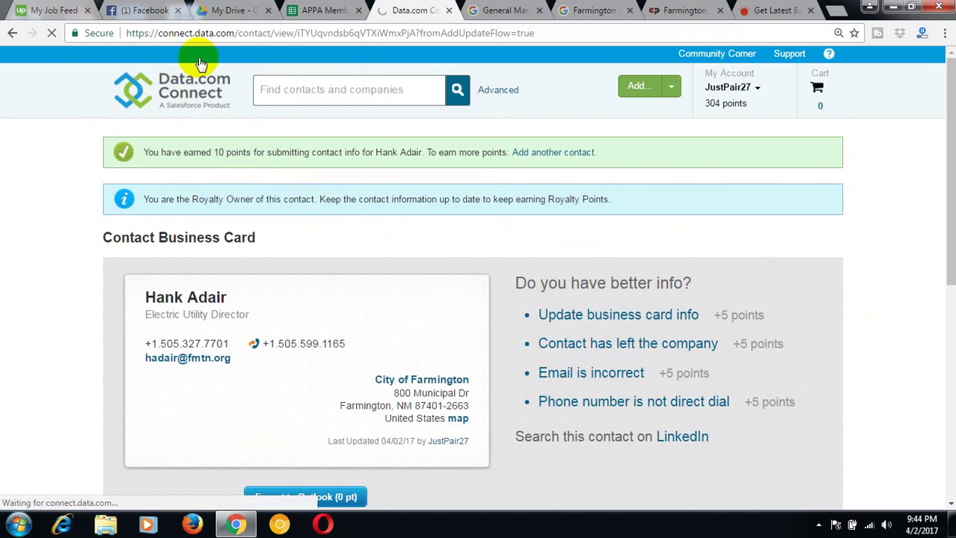
Step: Copy the company name Wallingford Dept. of Public Utilities from row 8 of the APPA Member List and replace the Google search text with it
left_click(315, 10)
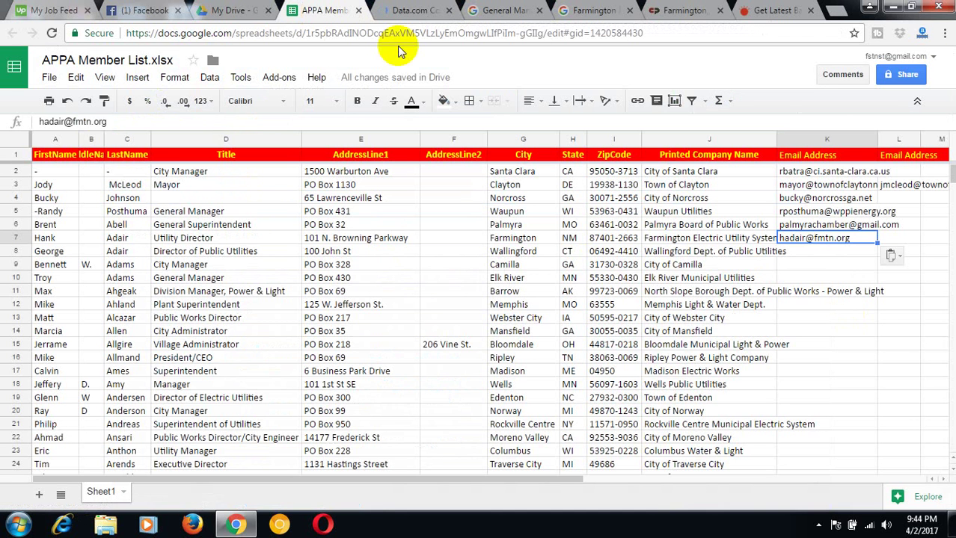
left_click(685, 254)
right_click(685, 256)
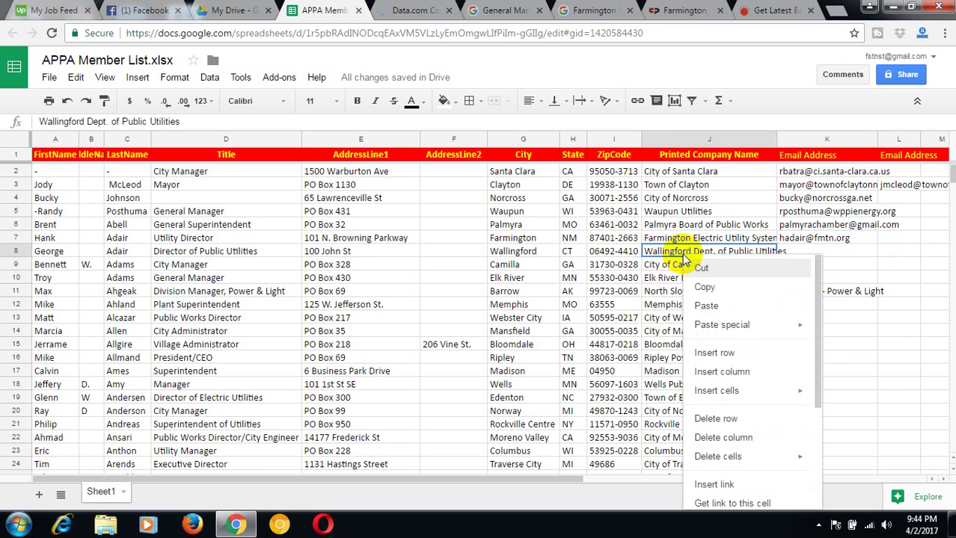
left_click(703, 282)
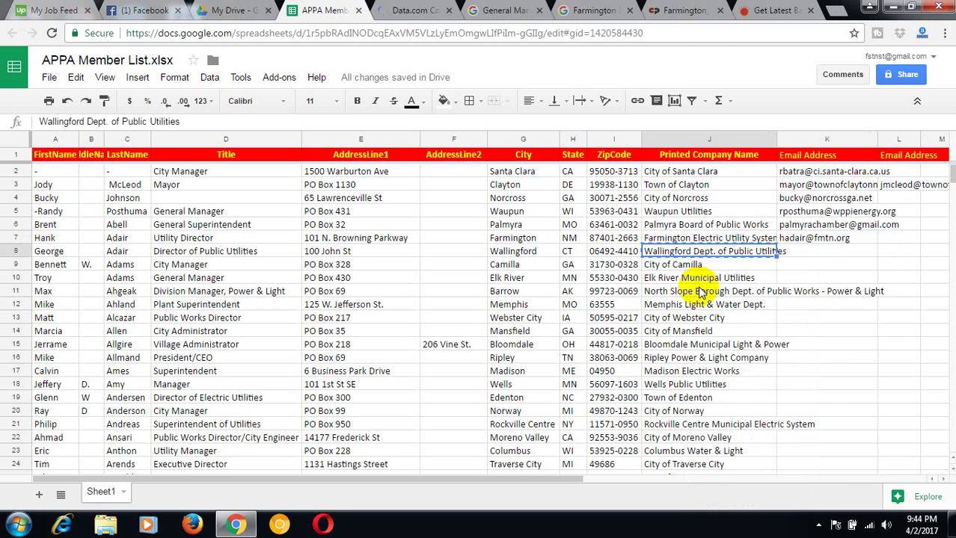
left_click(589, 10)
left_click_drag(260, 74, 58, 69)
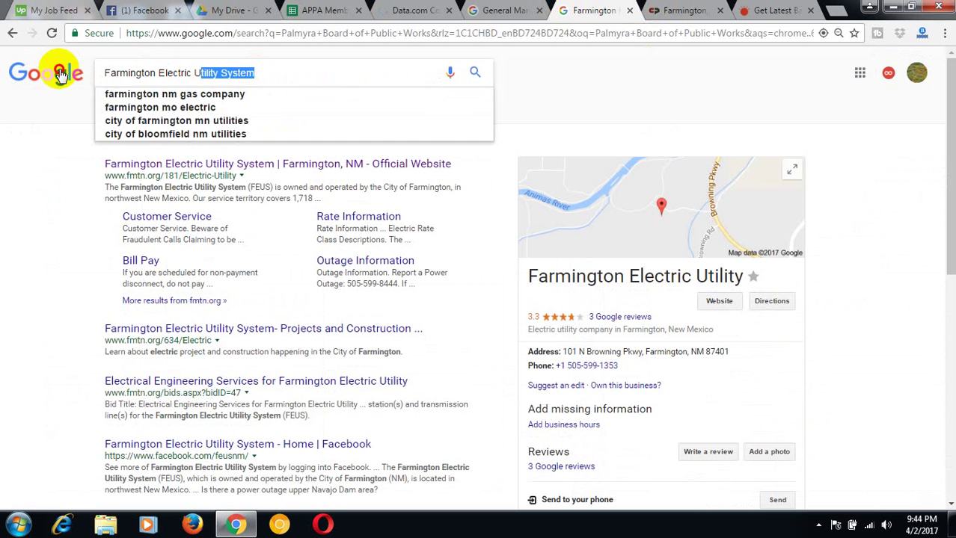
right_click(136, 72)
left_click(169, 112)
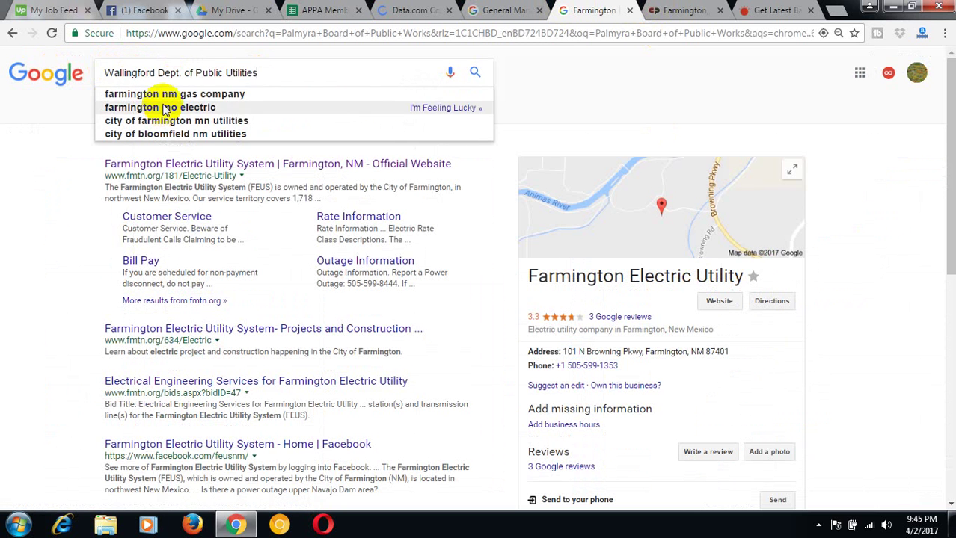
Step: Add the street address from row 8 of the member list to the Google query and run the search
left_click(322, 10)
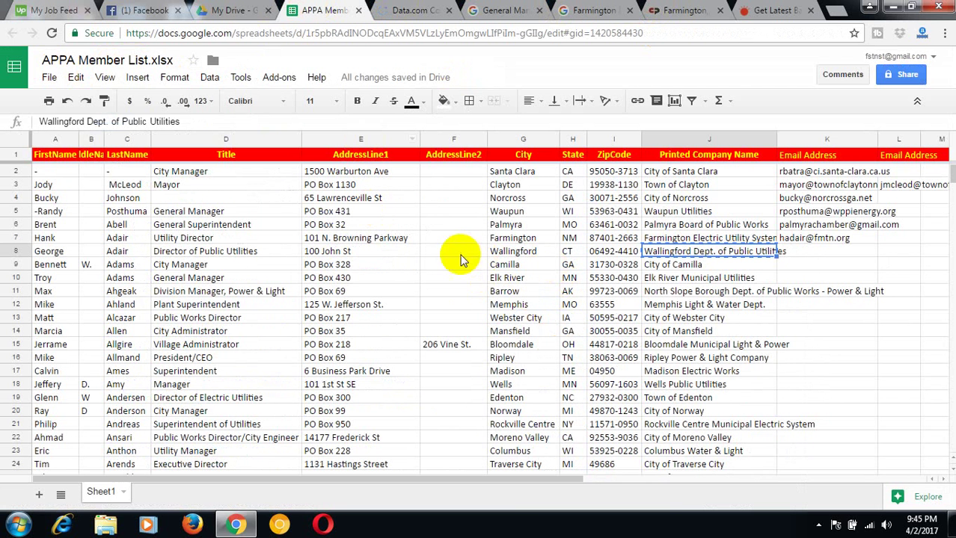
left_click(338, 253)
right_click(340, 254)
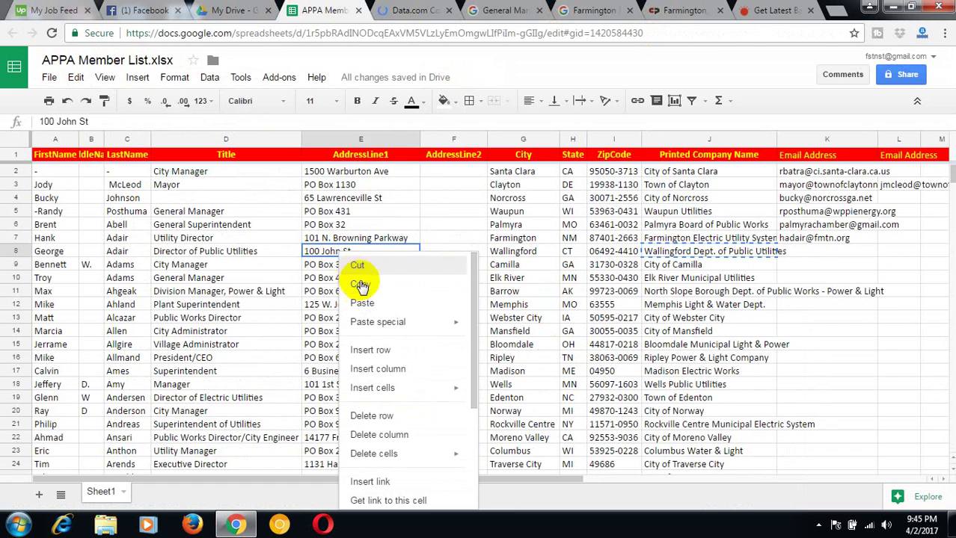
left_click(358, 282)
left_click(592, 7)
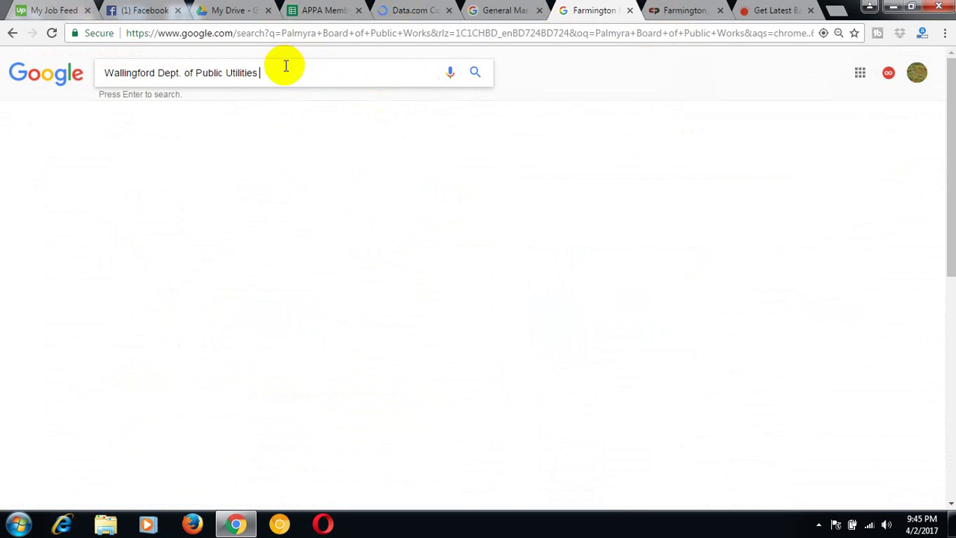
type("100 John St")
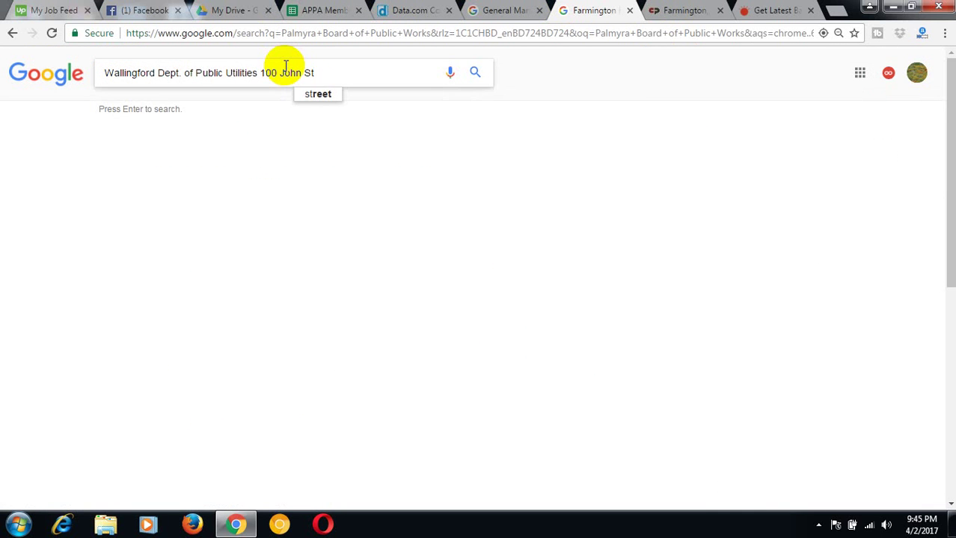
key("Return")
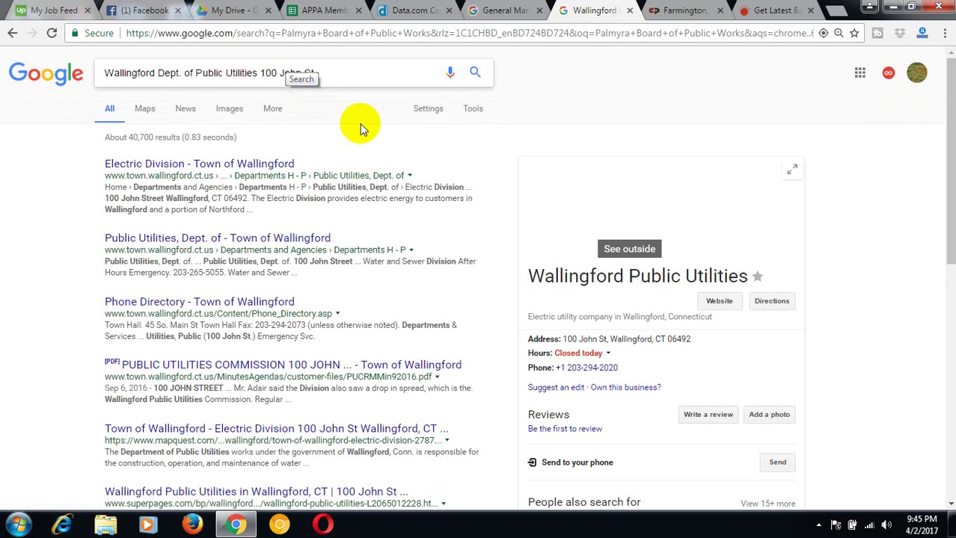
Step: Open the Wallingford Public Utilities website from the Google business listing in a new tab and view its page
right_click(719, 302)
left_click(755, 318)
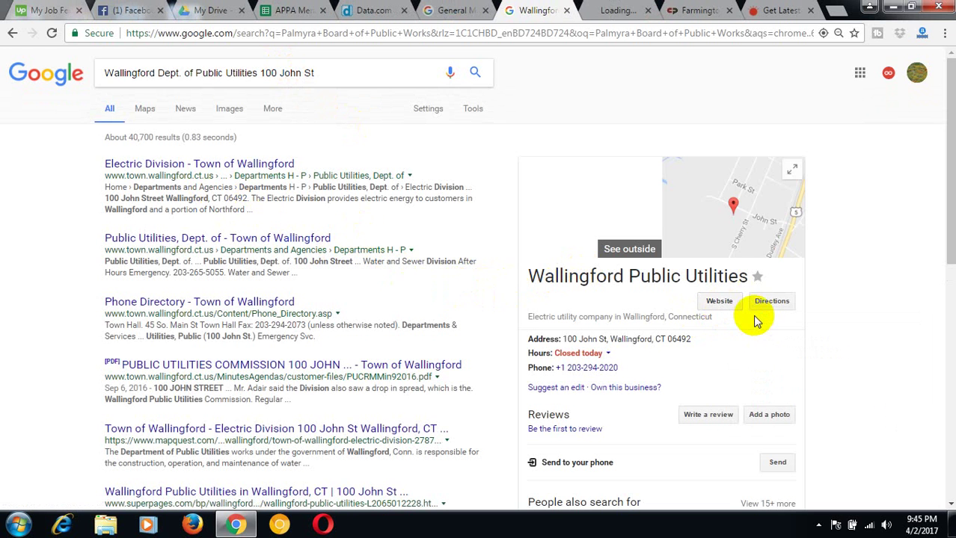
left_click(602, 12)
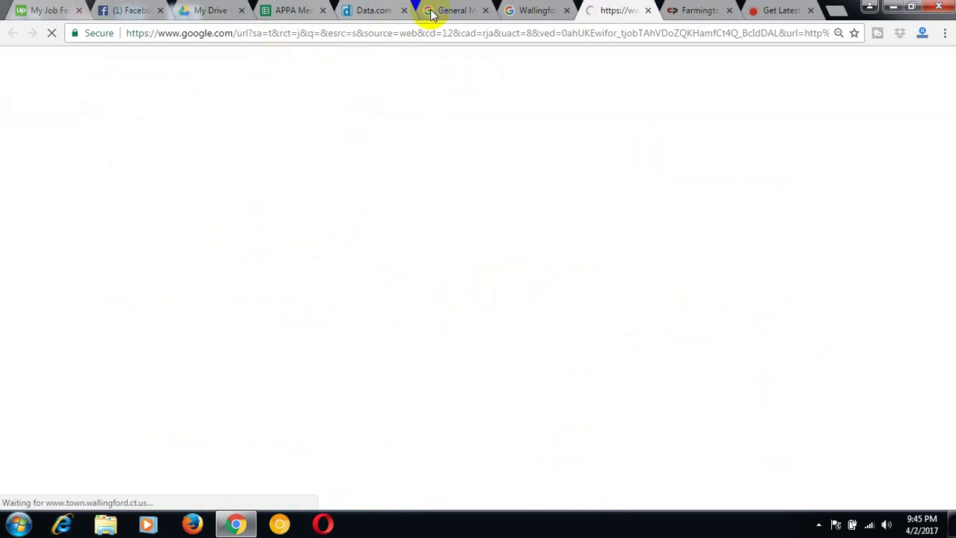
left_click(530, 13)
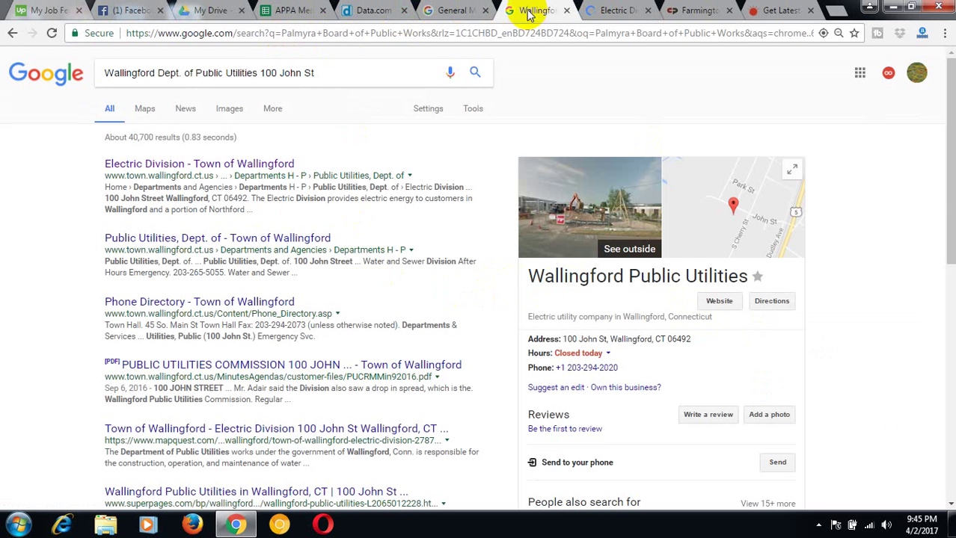
left_click(607, 12)
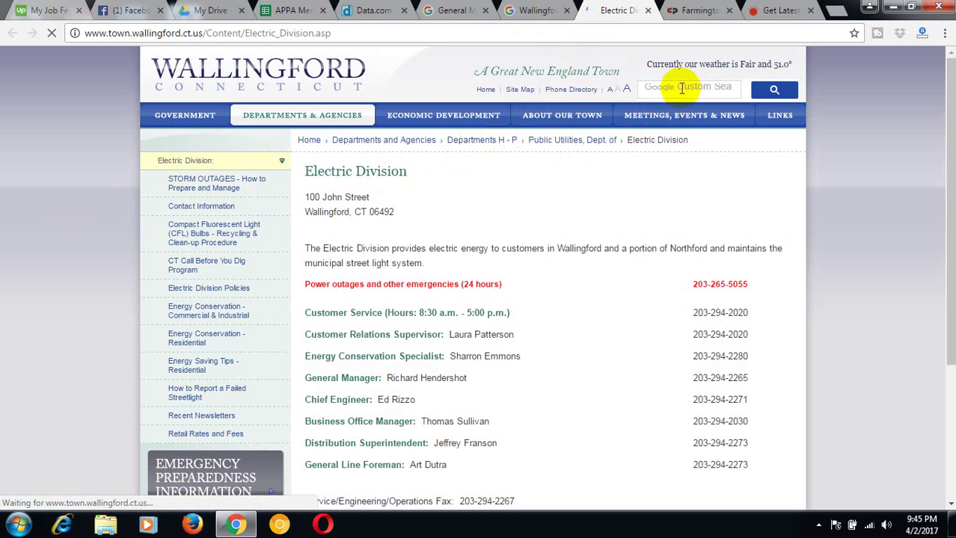
Step: Copy the first and last name from row 8 of the member list and search the Wallingford town website for that person
left_click(284, 9)
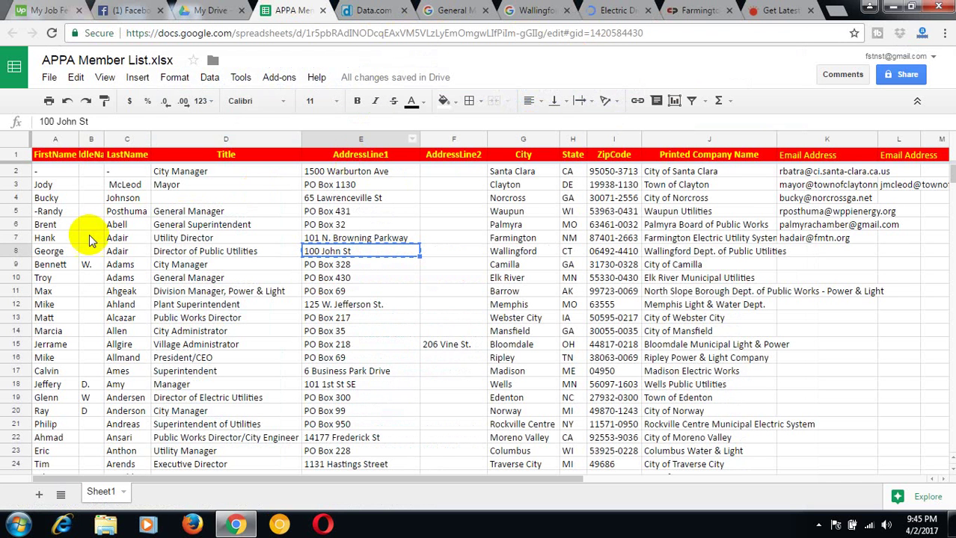
left_click(64, 255)
left_click_drag(64, 254, 109, 256)
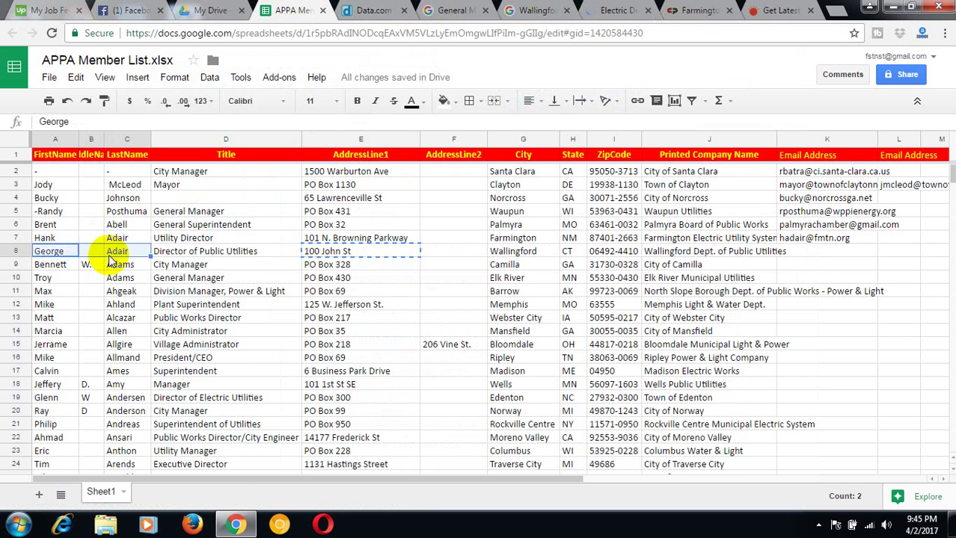
right_click(109, 258)
left_click(132, 284)
left_click(614, 11)
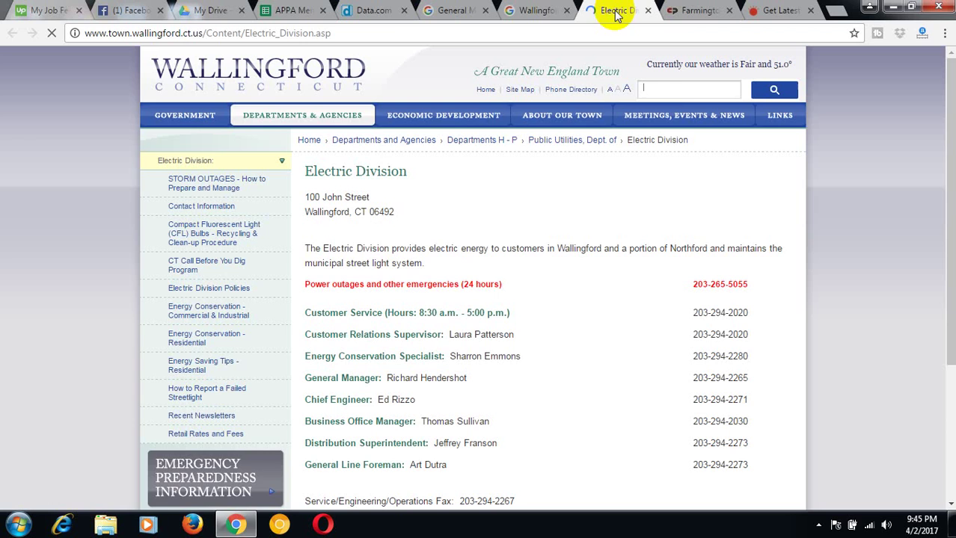
right_click(667, 87)
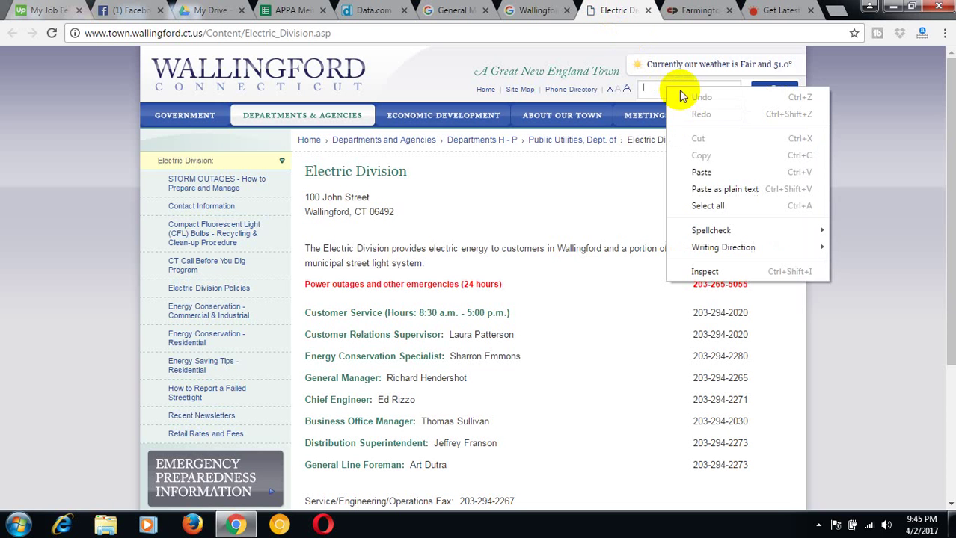
left_click(704, 171)
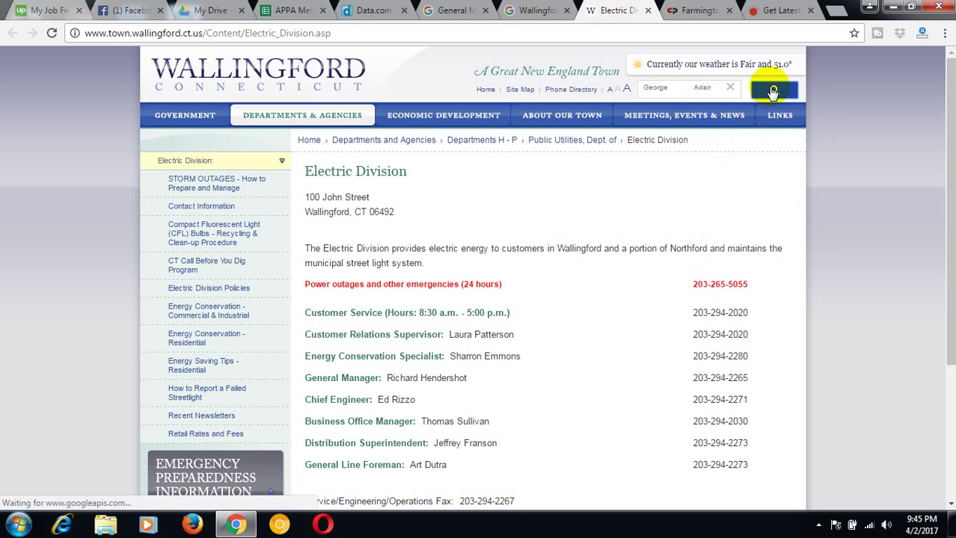
left_click(773, 91)
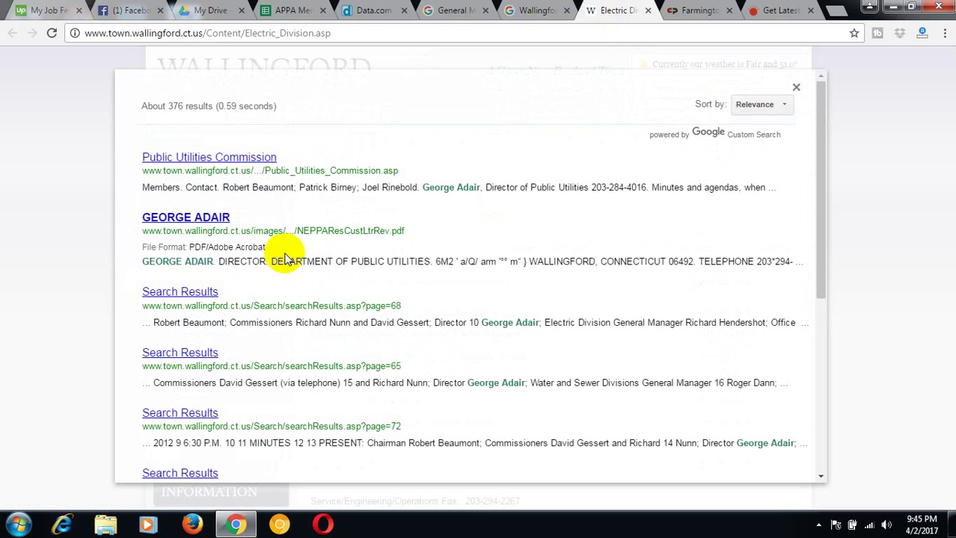
Step: Open the search result NEPPAResCustLtrRev.pdf in a new tab and view the letter
right_click(192, 223)
left_click(215, 228)
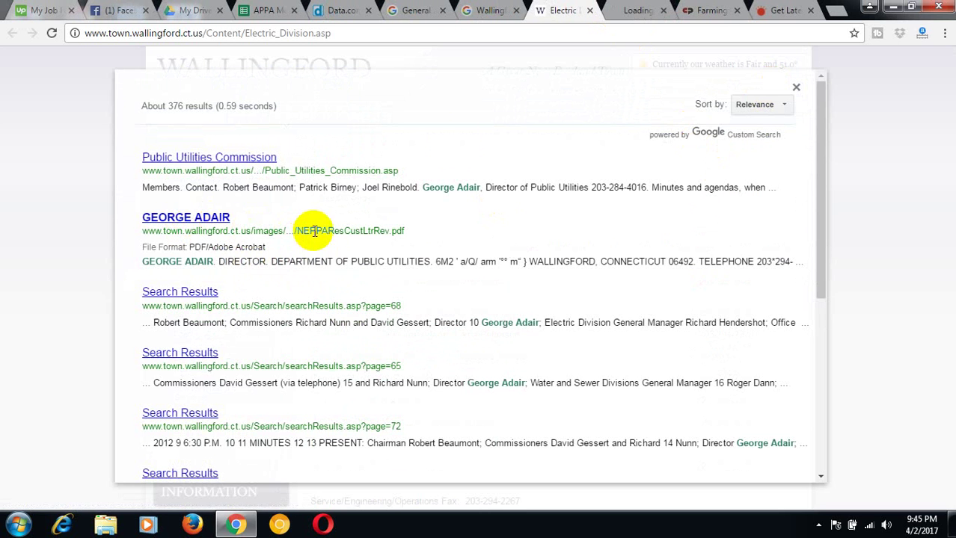
left_click(635, 11)
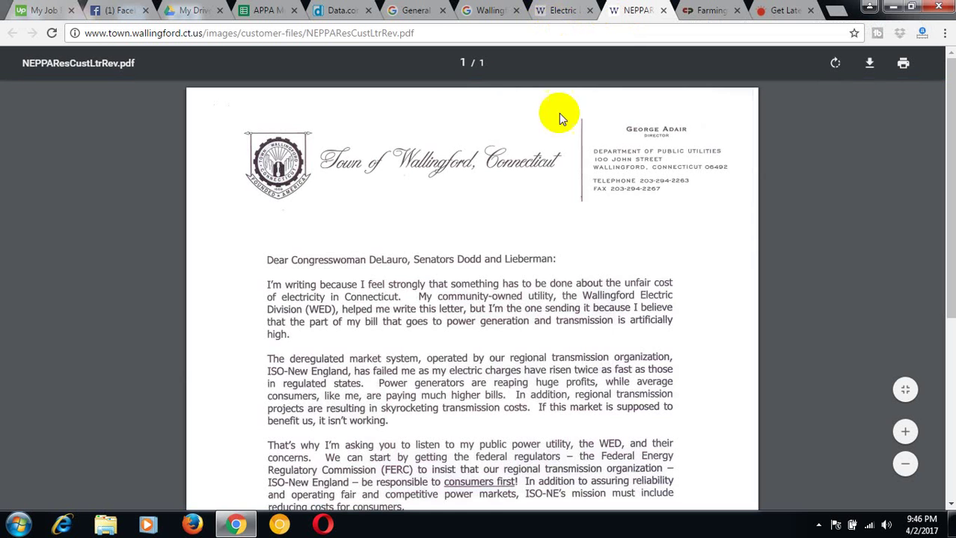
Step: Read through the NEPPAResCustLtrRev.pdf letter and its letterhead contact details, and check them against row 8 of the APPA Member List
scroll(485, 213, "down", 5)
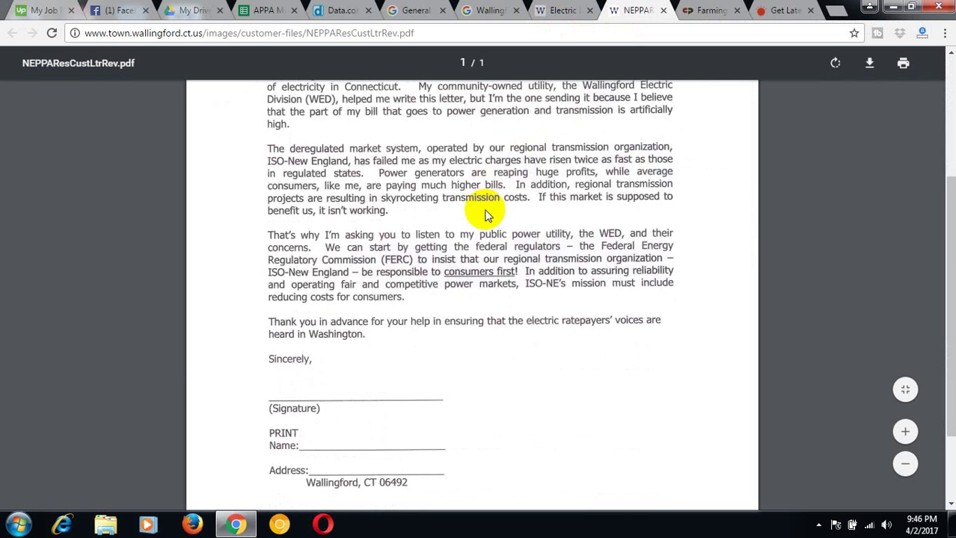
scroll(484, 214, "up", 5)
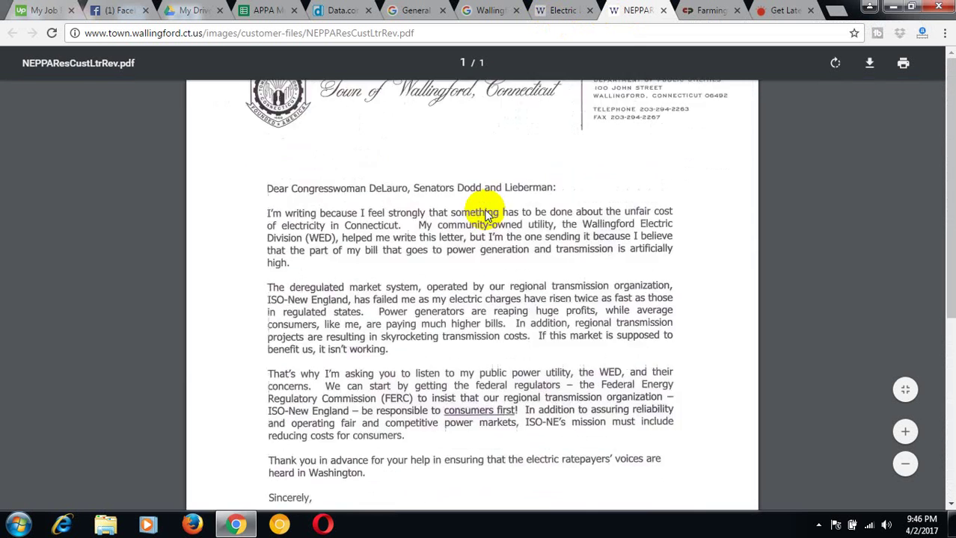
scroll(485, 213, "down", 1)
scroll(485, 213, "up", 1)
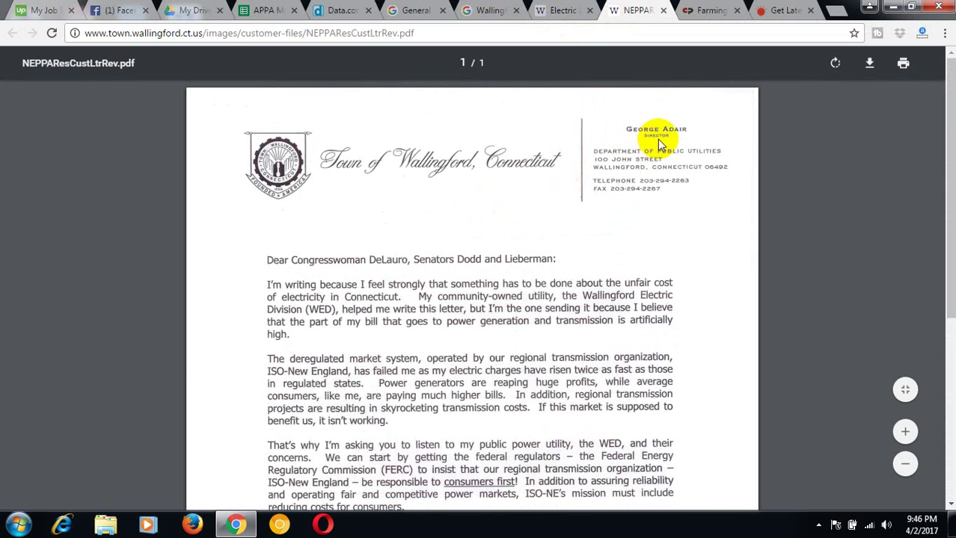
left_click(271, 9)
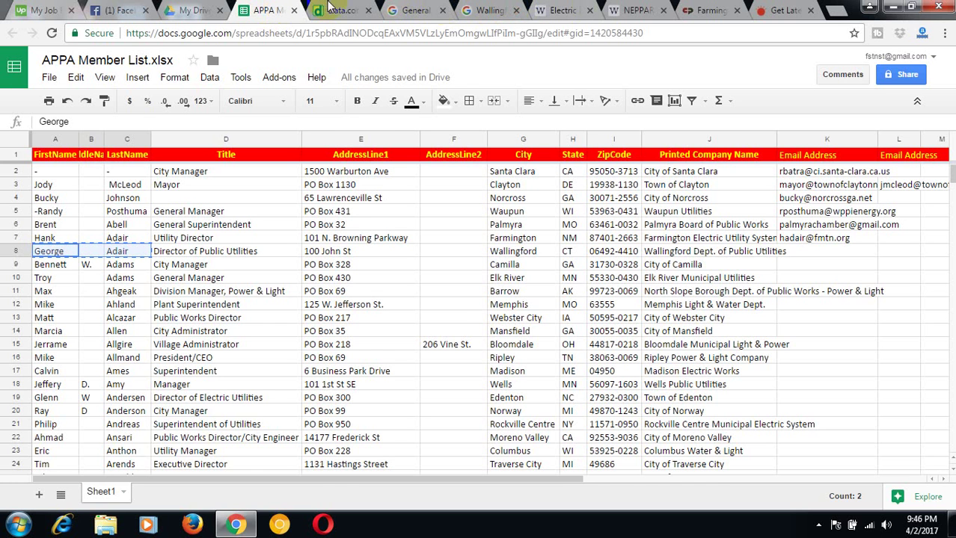
Step: Close the Farmington website search results and return to the NEPPAResCustLtrRev.pdf letter
left_click(700, 10)
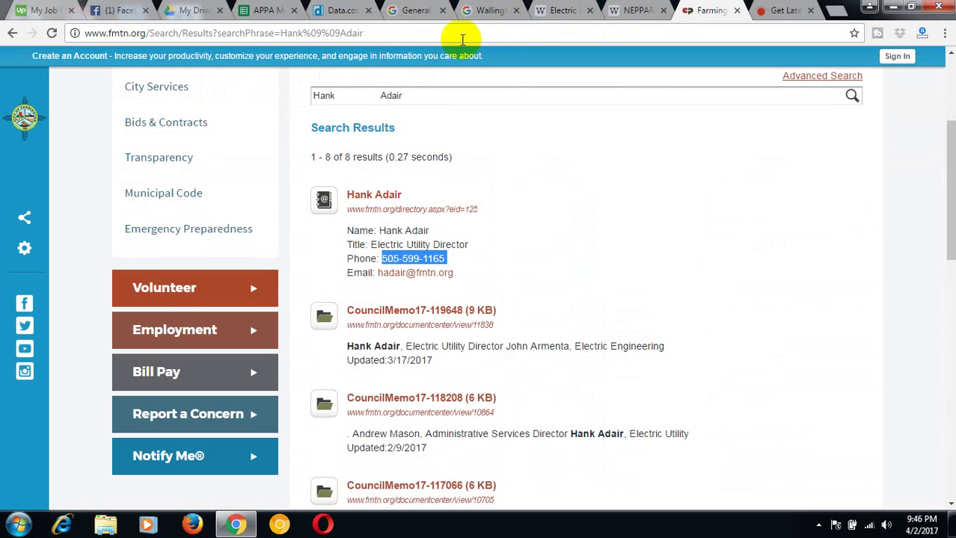
left_click(737, 10)
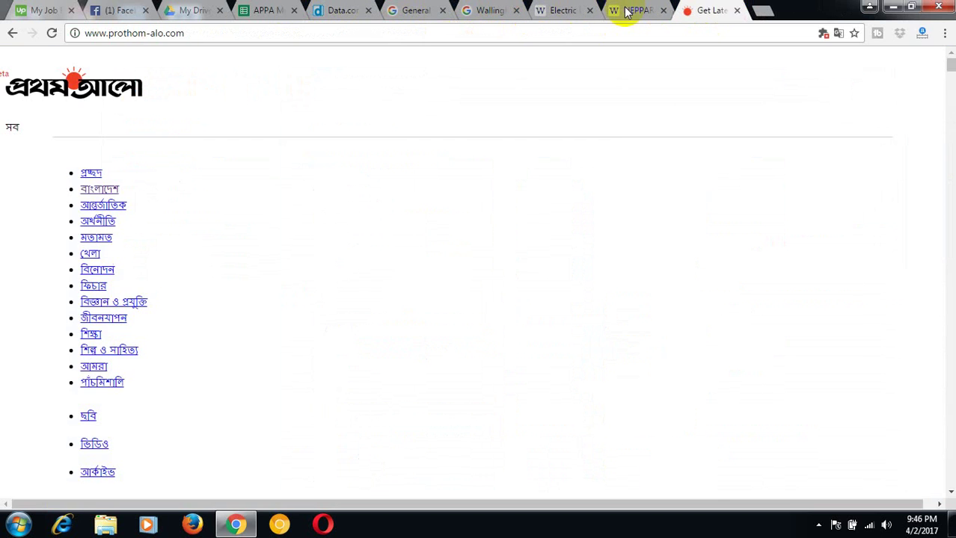
left_click(625, 10)
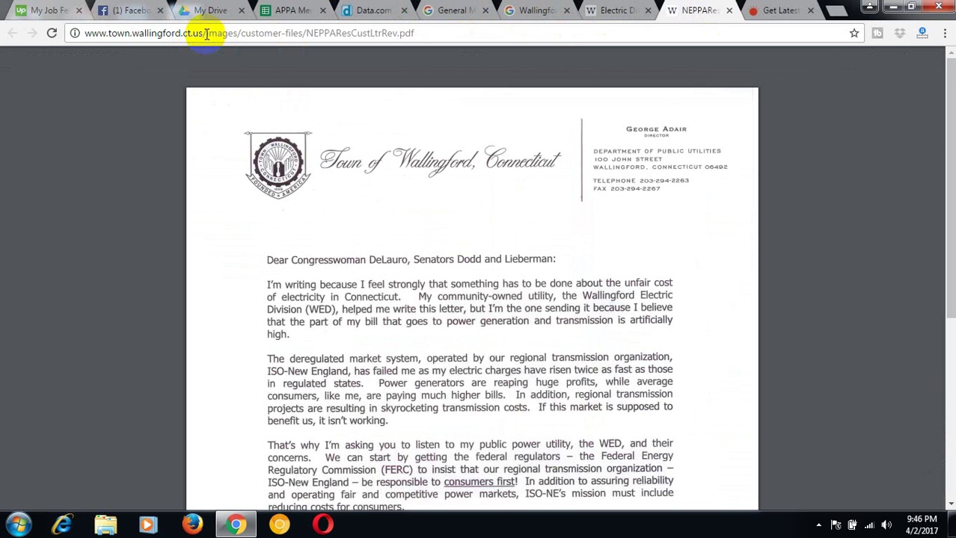
left_click_drag(206, 33, 83, 32)
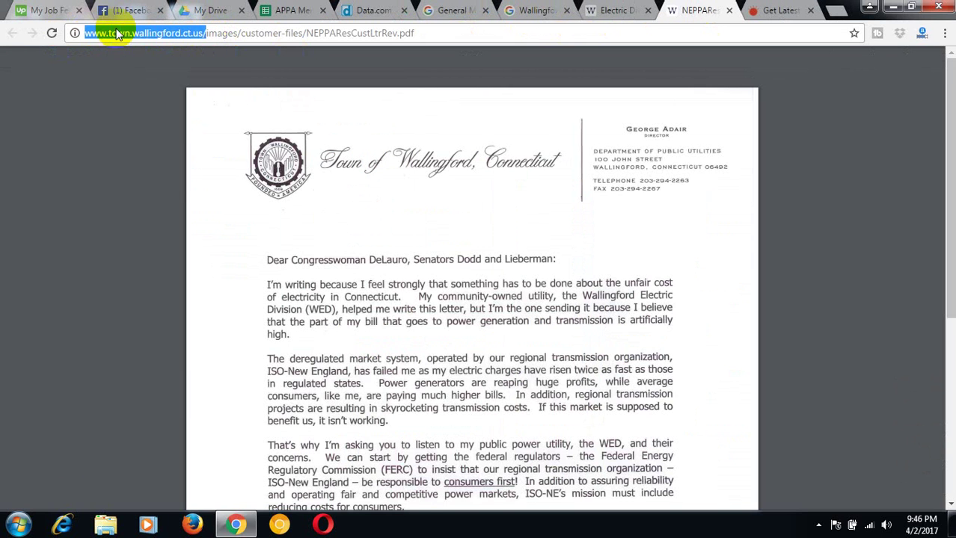
right_click(116, 31)
left_click(144, 81)
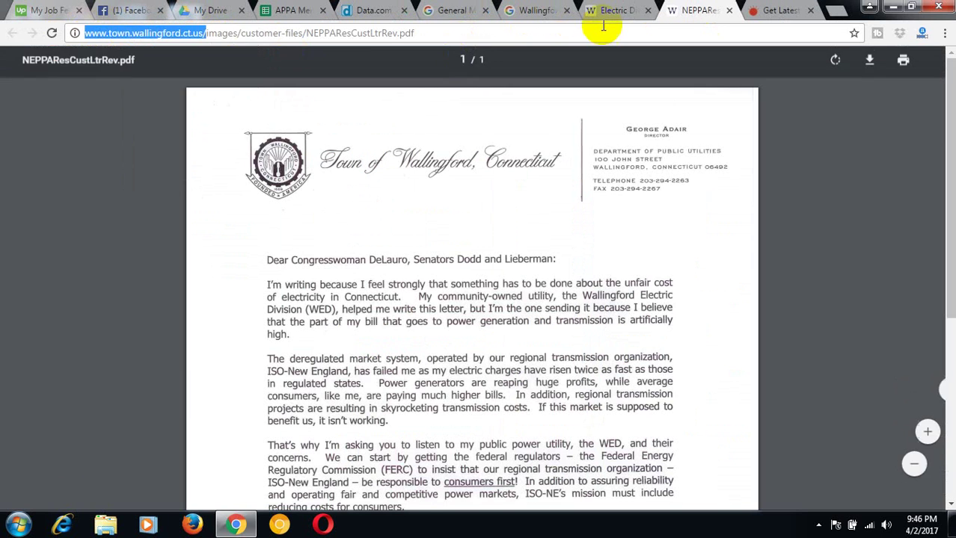
left_click(370, 11)
right_click(322, 236)
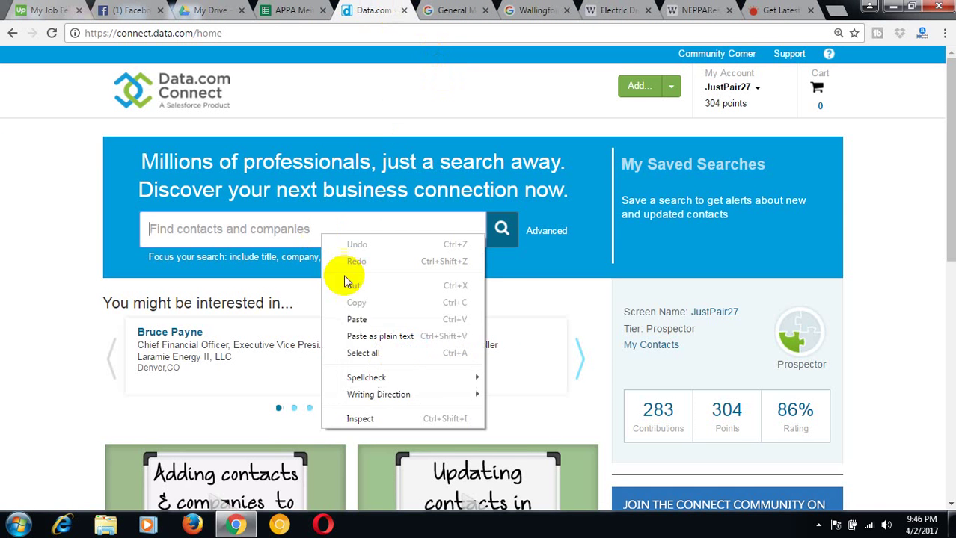
left_click(348, 316)
left_click(503, 230)
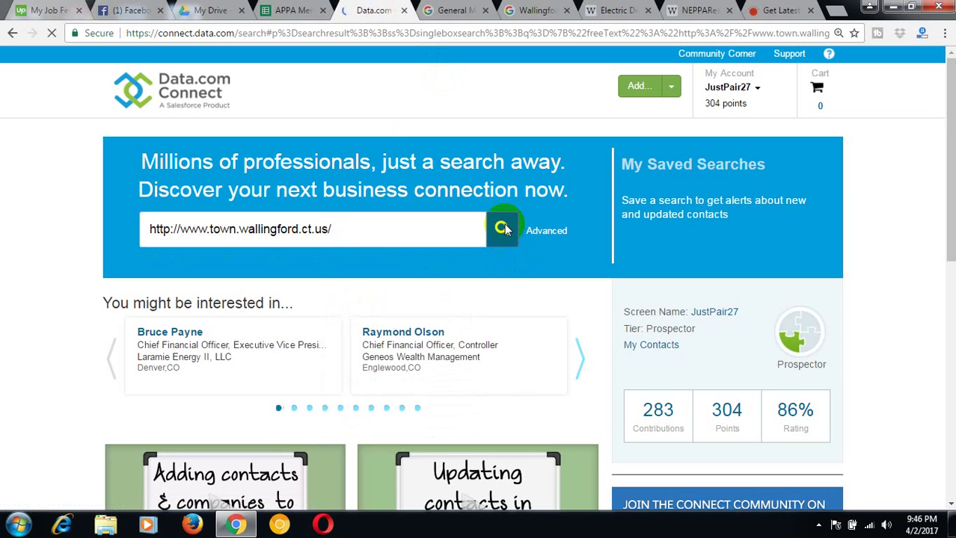
Step: Close the site search results on the Wallingford Electric Division page and open the Public Utilities, Dept. of page under Departments H - P
left_click(609, 10)
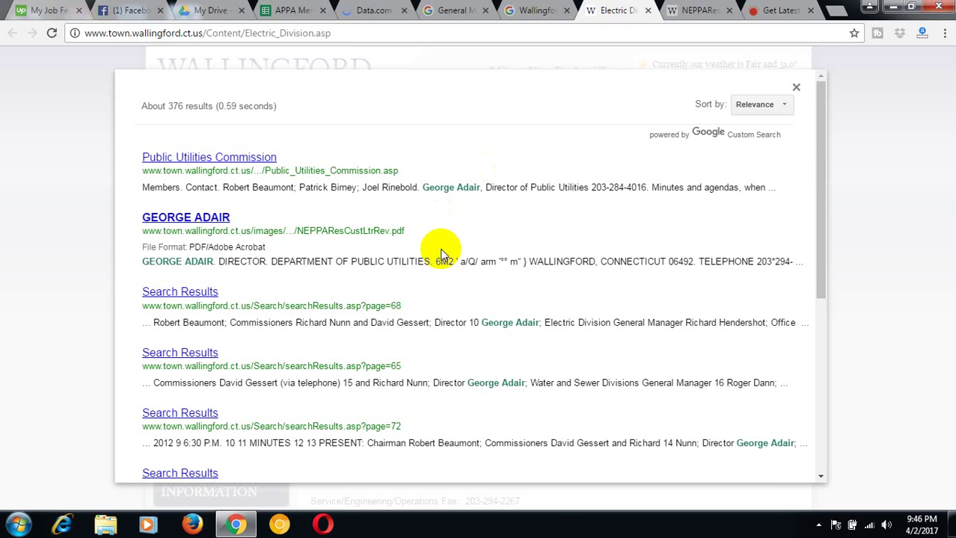
left_click(796, 88)
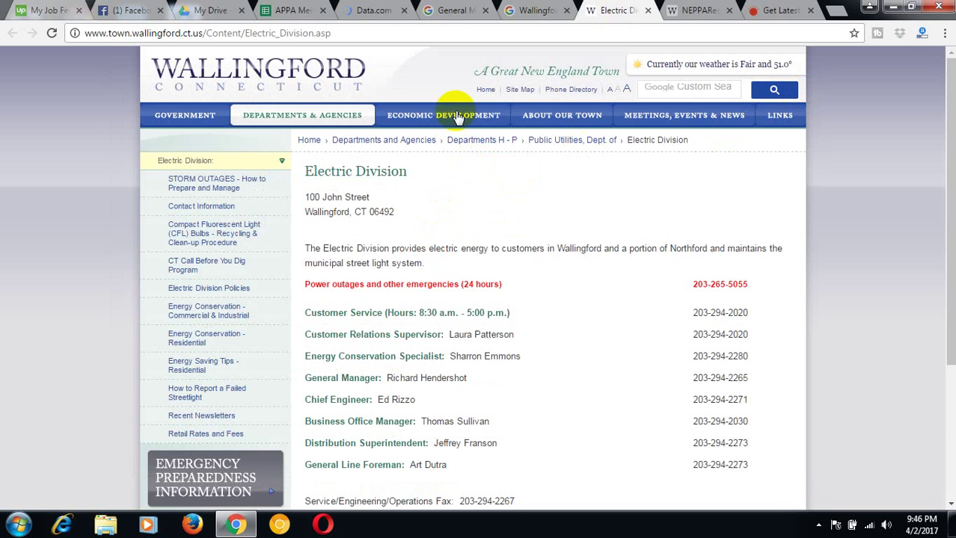
mouse_move(565, 118)
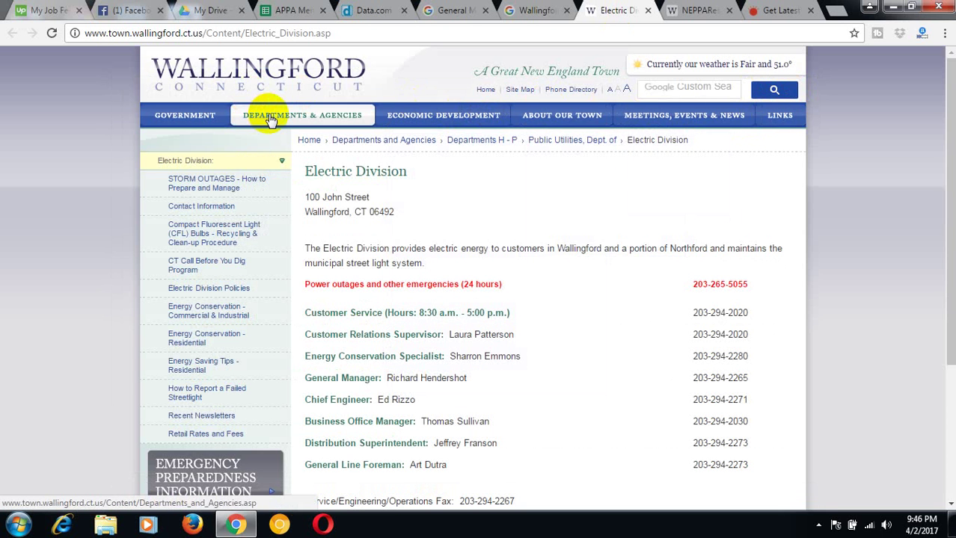
mouse_move(271, 120)
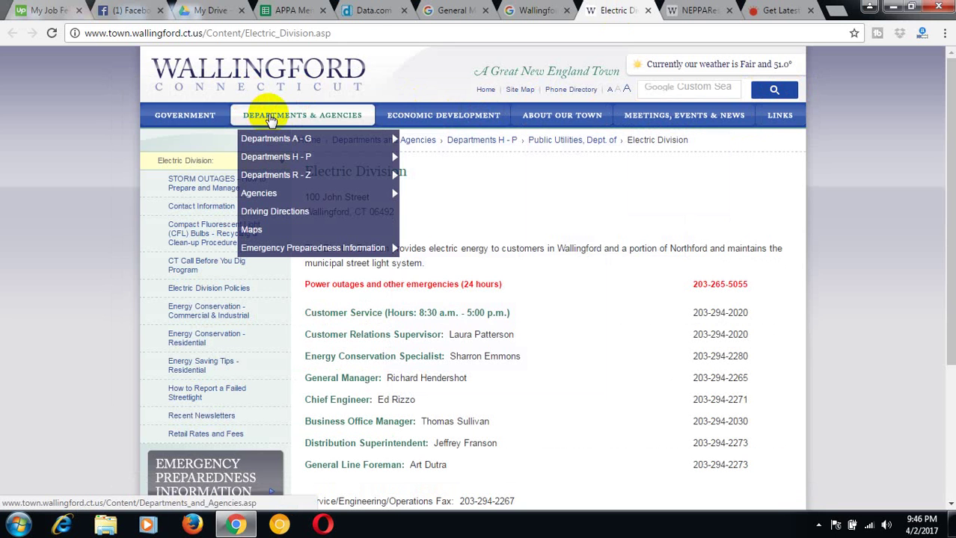
mouse_move(281, 140)
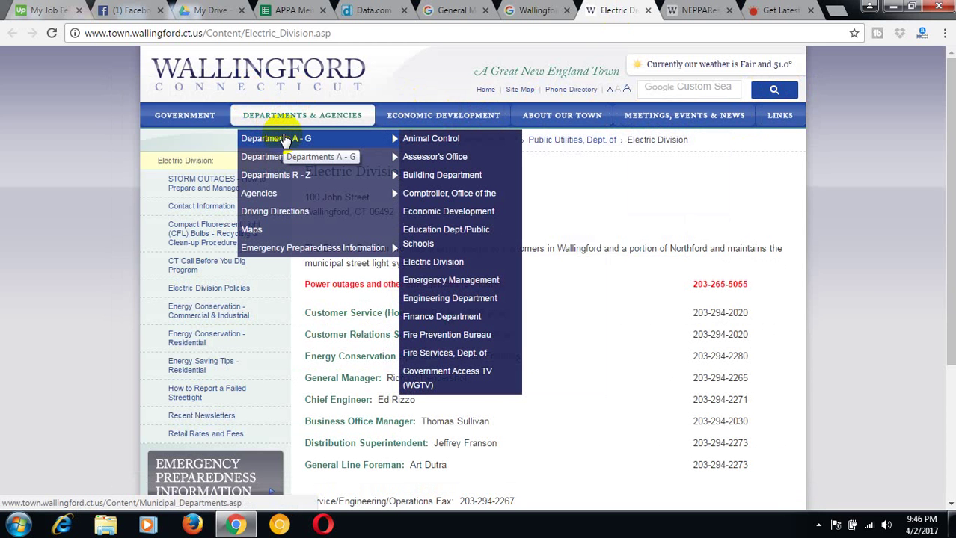
left_click(286, 11)
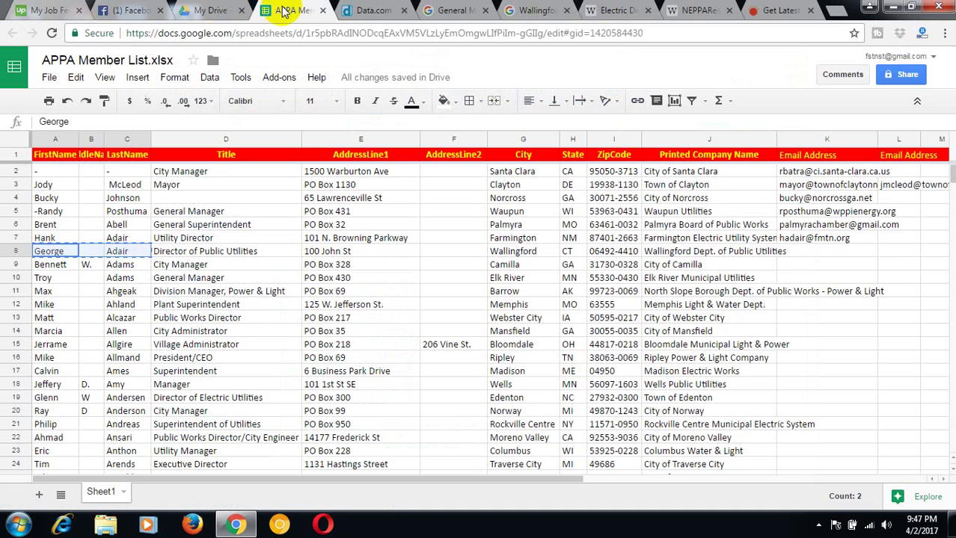
left_click(607, 13)
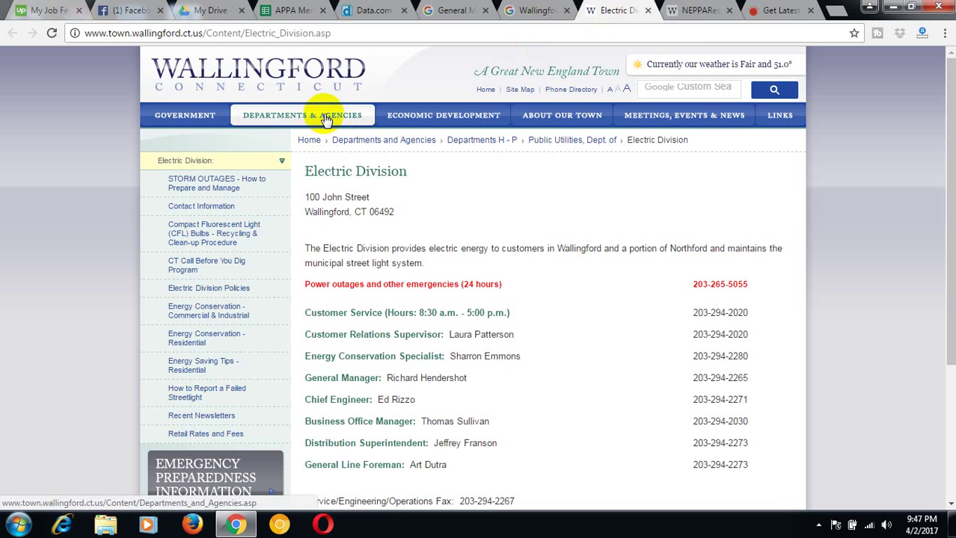
mouse_move(324, 119)
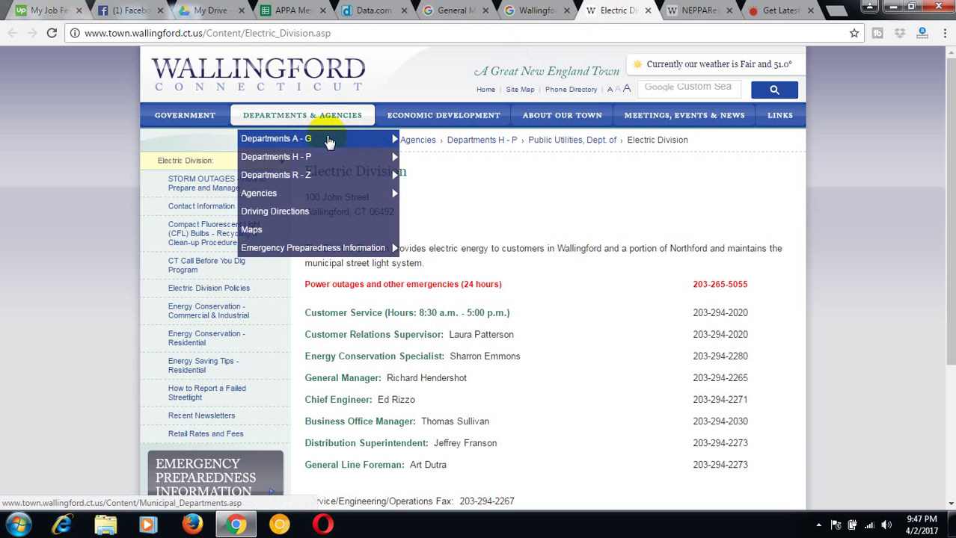
mouse_move(326, 141)
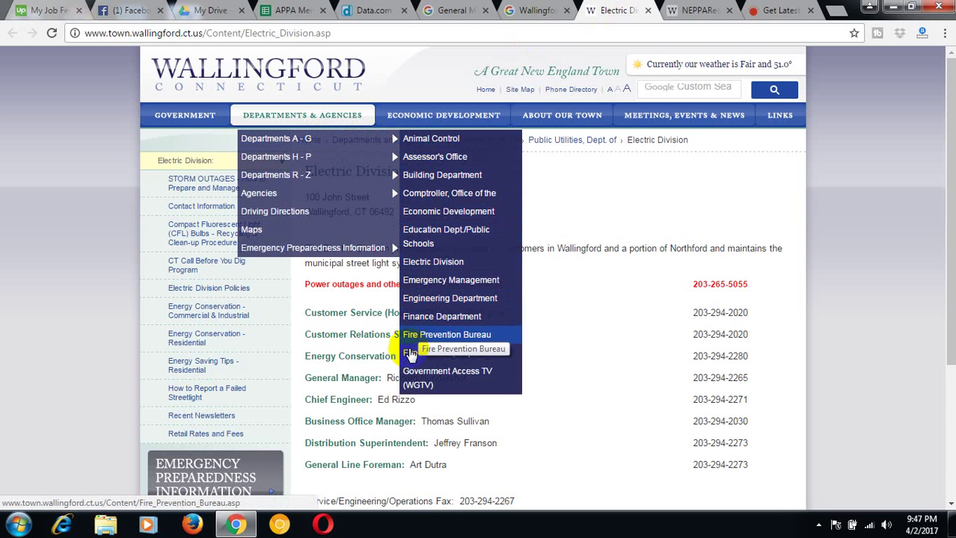
mouse_move(303, 159)
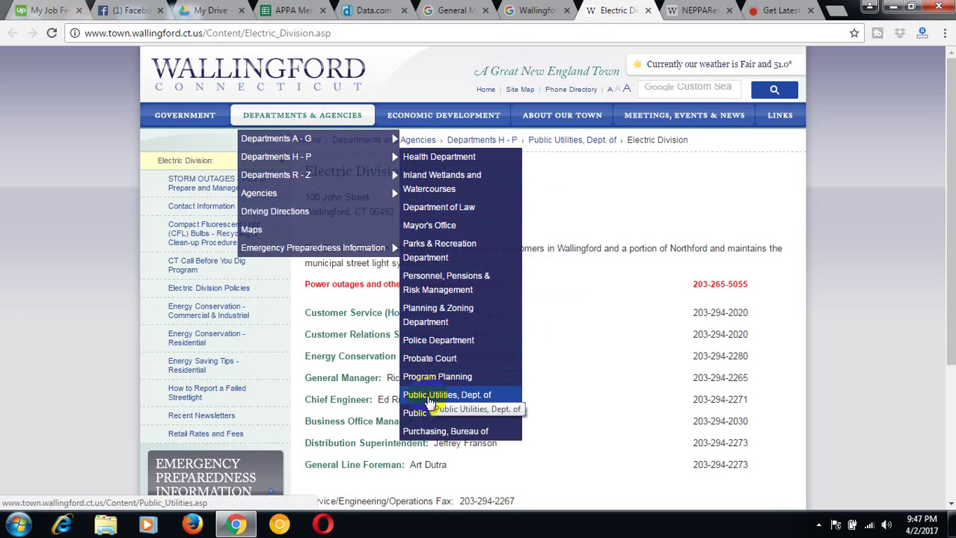
left_click(430, 404)
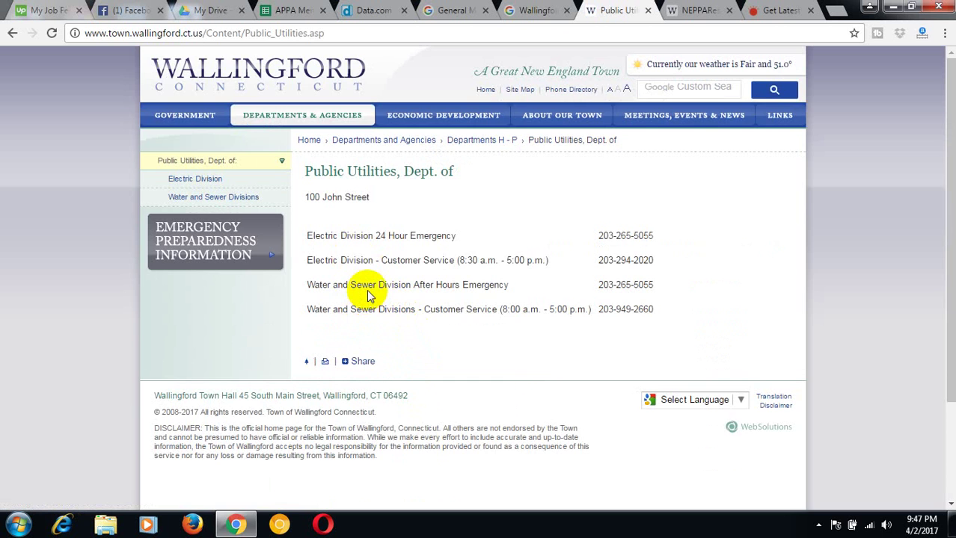
Step: Examine the Public Utilities, Dept. of page and the town site's navigation for the director's contact details
scroll(367, 295, "down", 3)
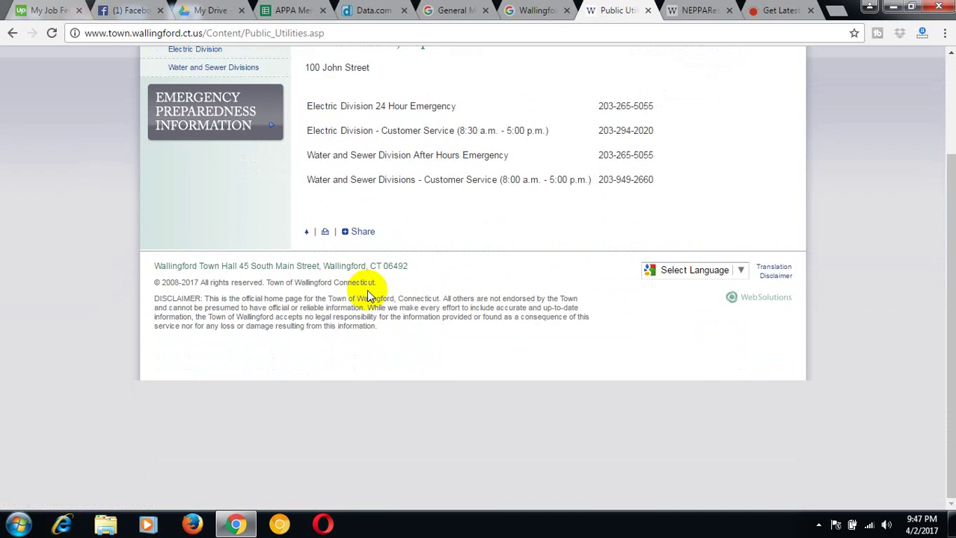
scroll(367, 295, "up", 3)
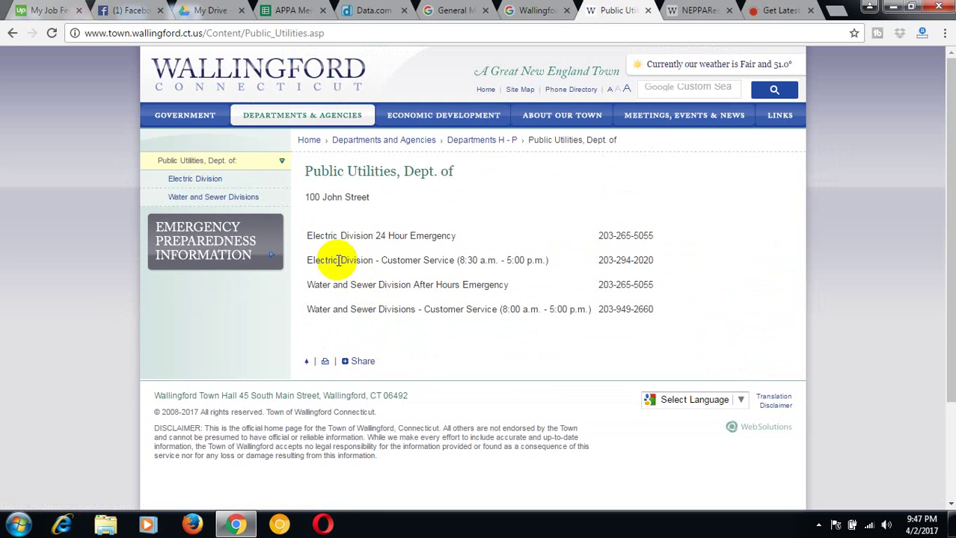
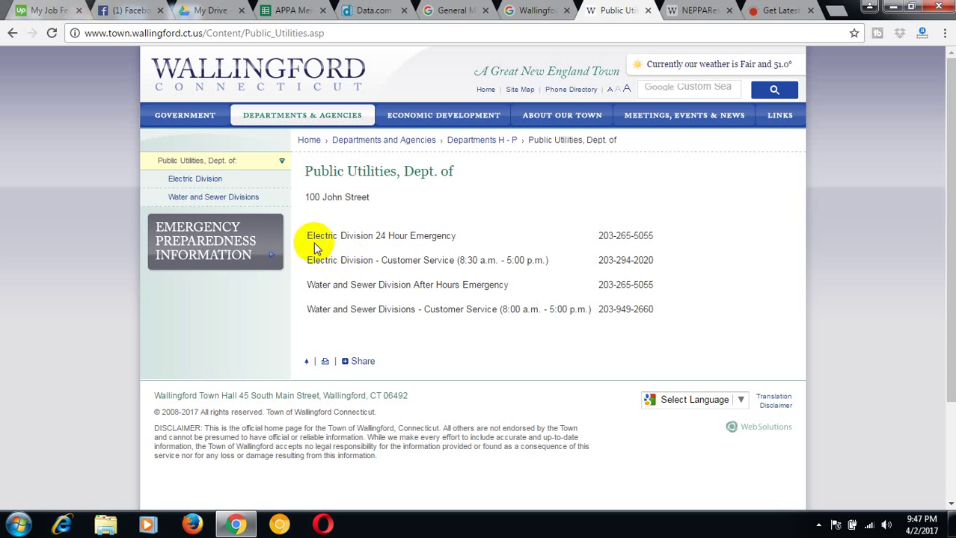
scroll(125, 186, "down", 2)
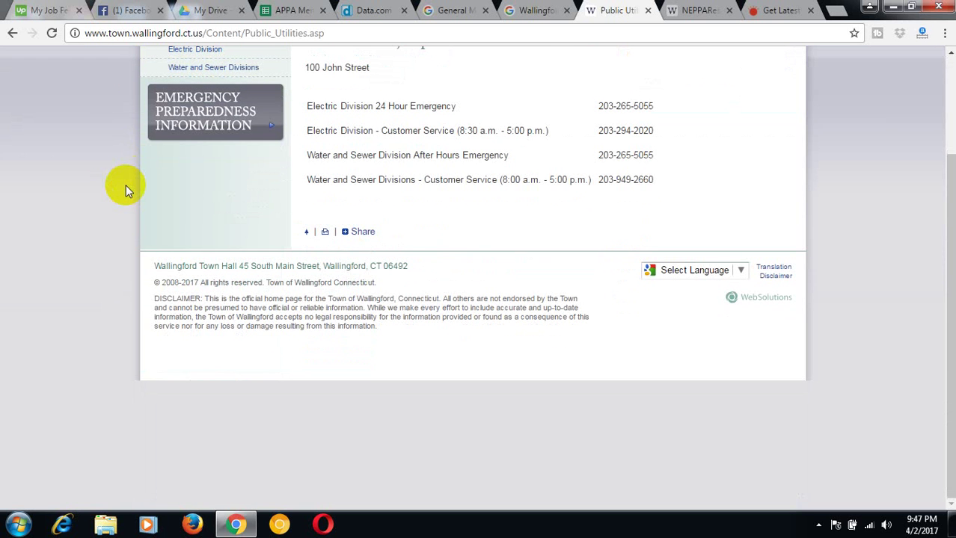
scroll(125, 185, "up", 2)
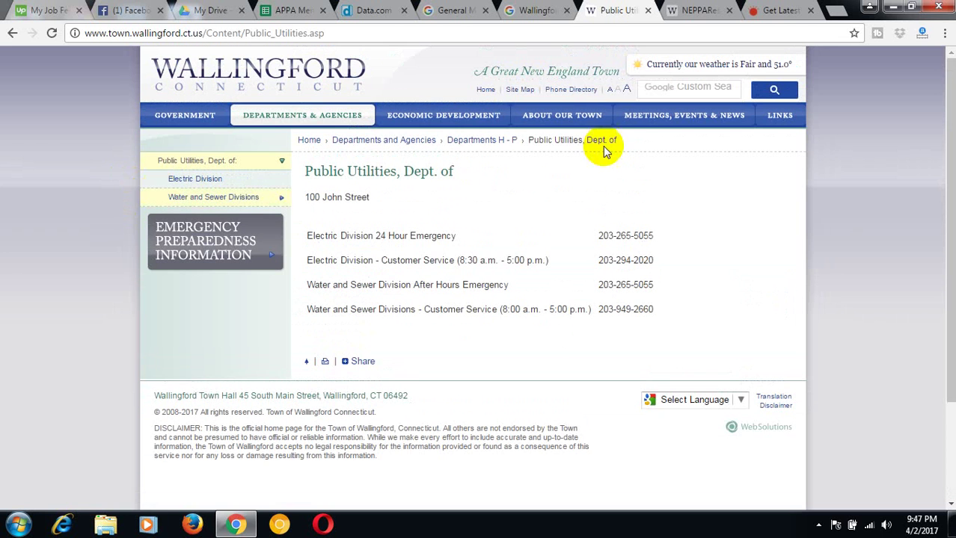
mouse_move(565, 117)
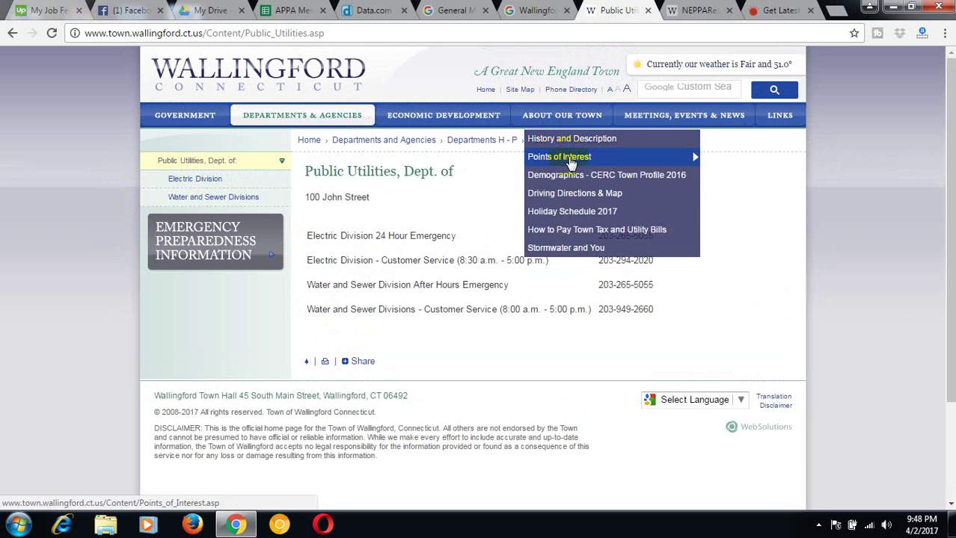
mouse_move(664, 121)
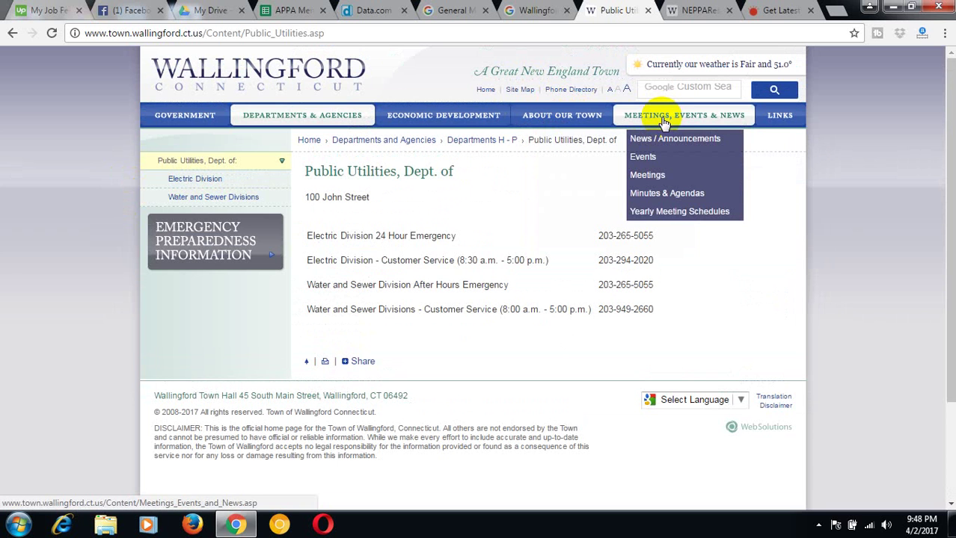
mouse_move(158, 117)
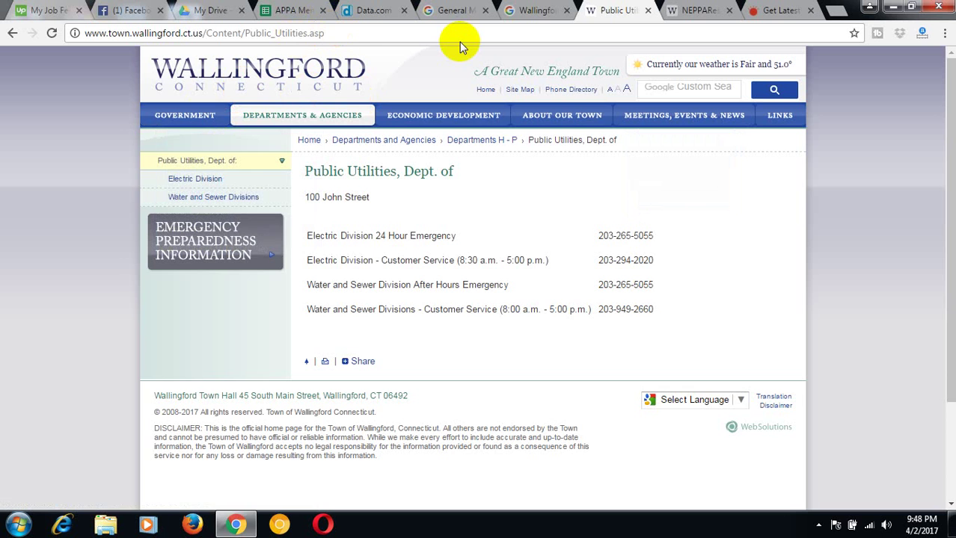
Step: Copy the first and last name from row 8 of the member list and insert them at the start of the Google query
left_click(538, 10)
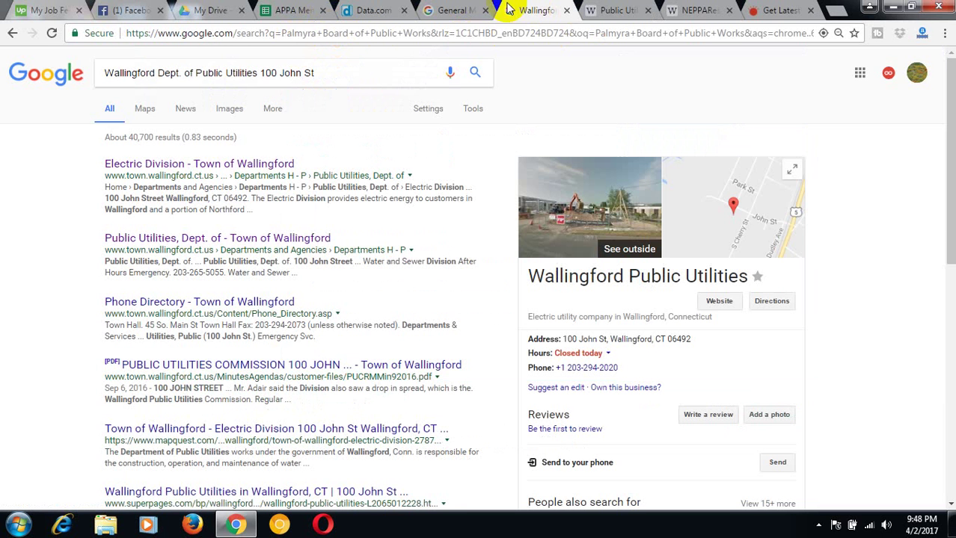
left_click(292, 10)
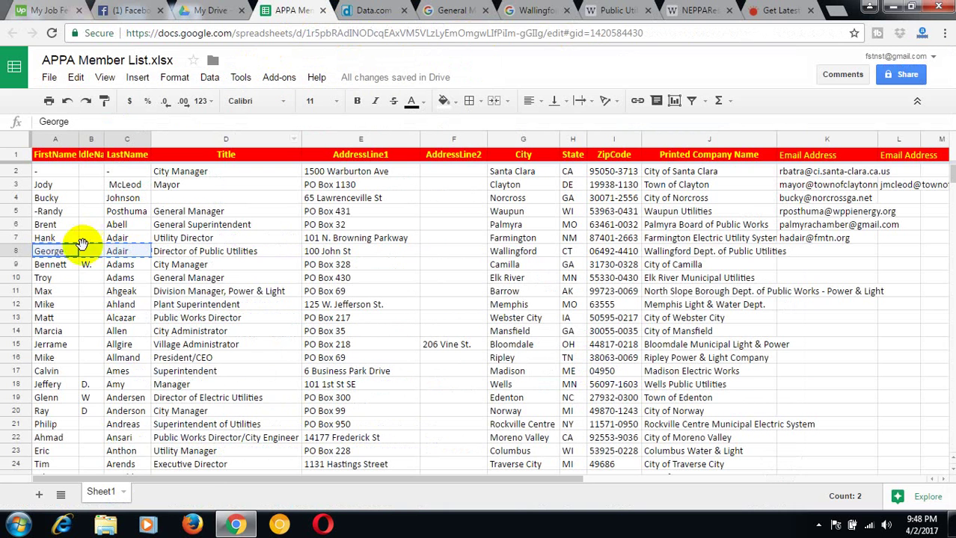
right_click(69, 258)
left_click(90, 292)
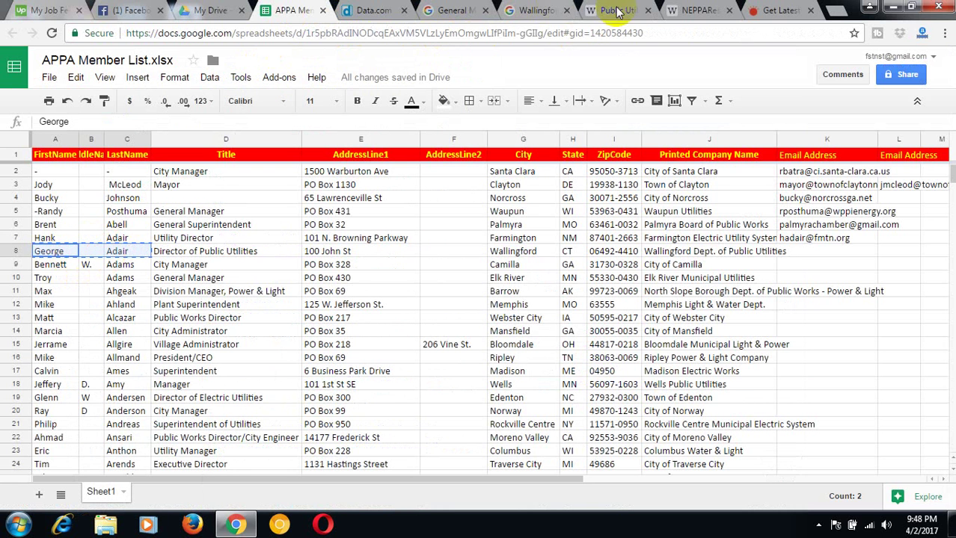
left_click(537, 10)
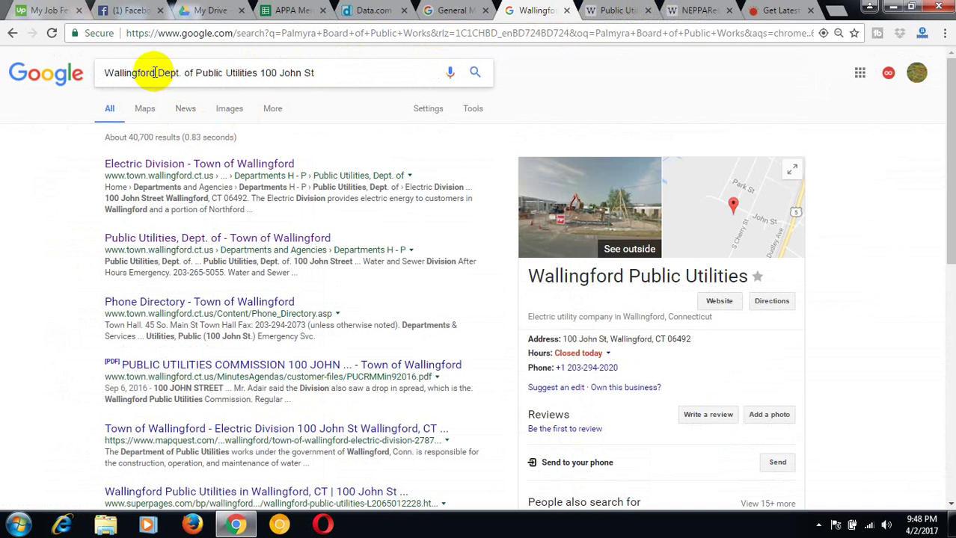
left_click(105, 73)
key("ctrl+v")
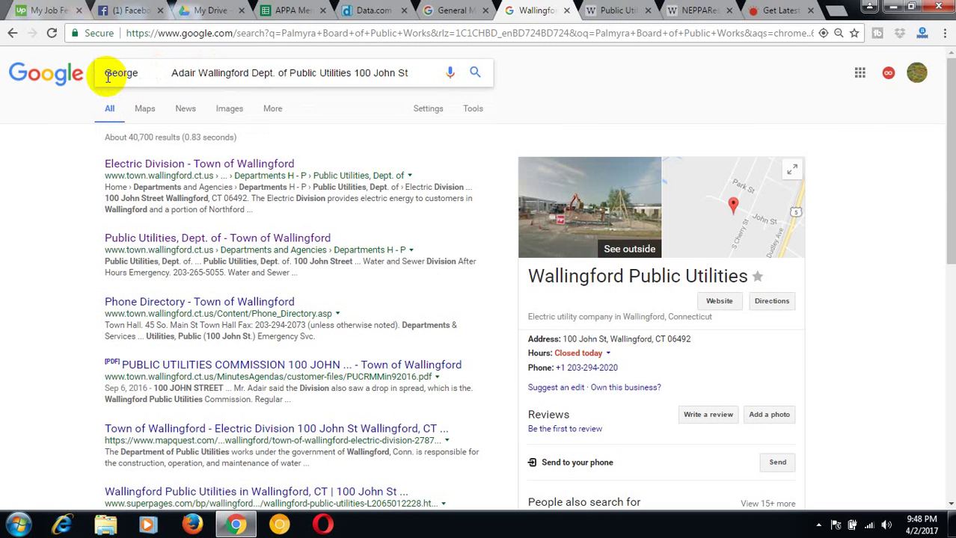
Step: Add "email address" after the director's name in the Google query, shorten the gap within the name, and run the search
type("email a")
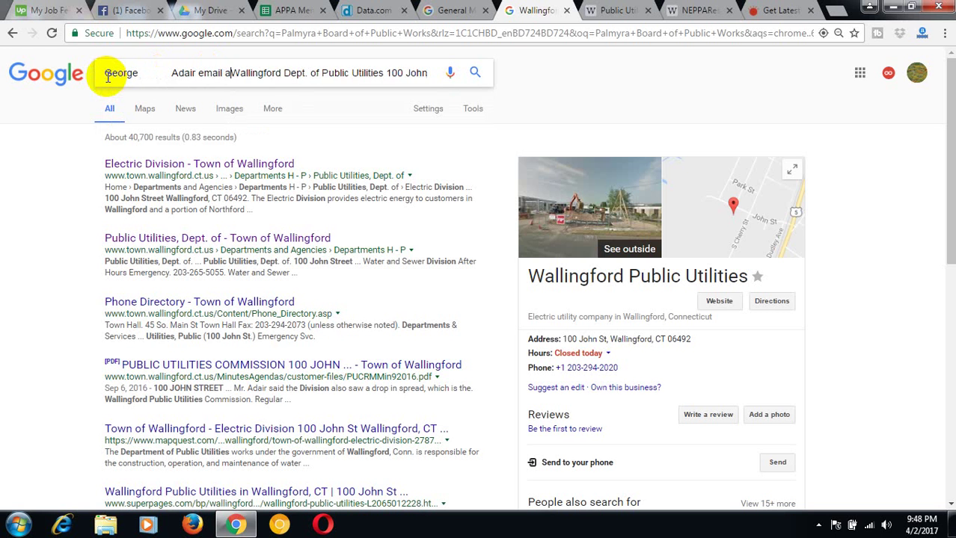
type("ddress")
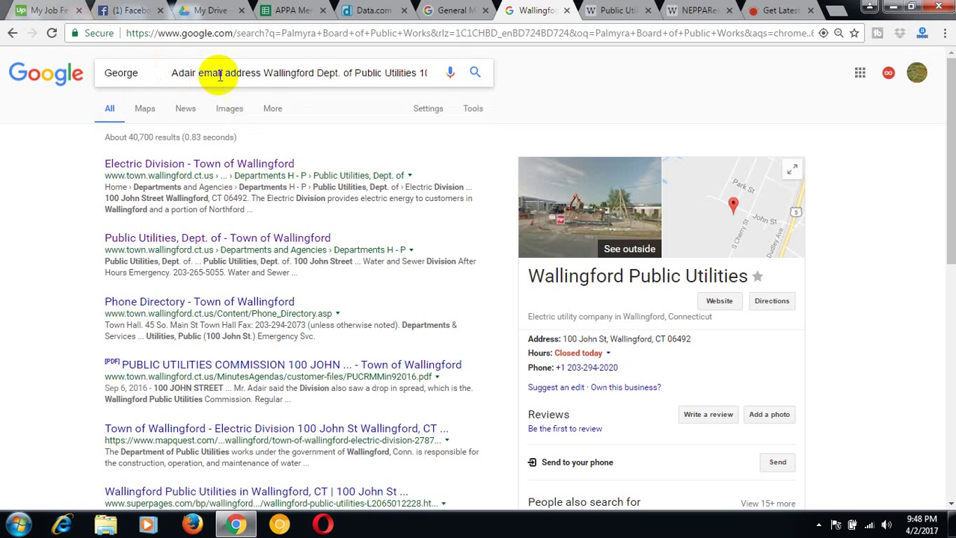
left_click(172, 72)
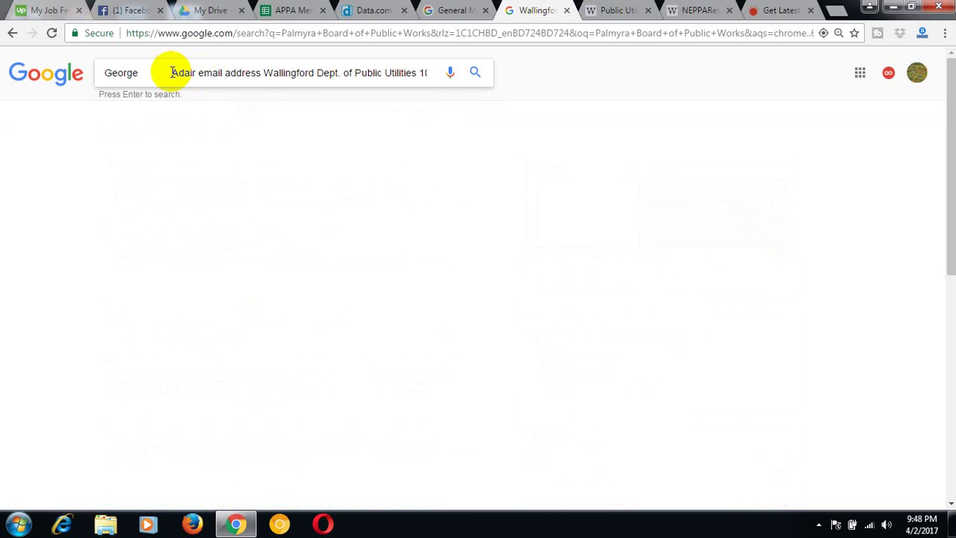
key("BackSpace")
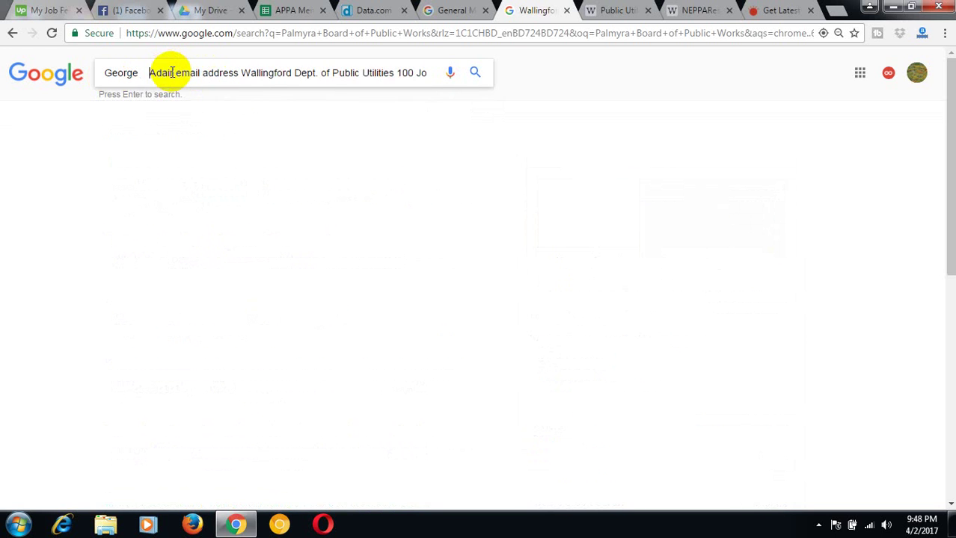
left_click(475, 74)
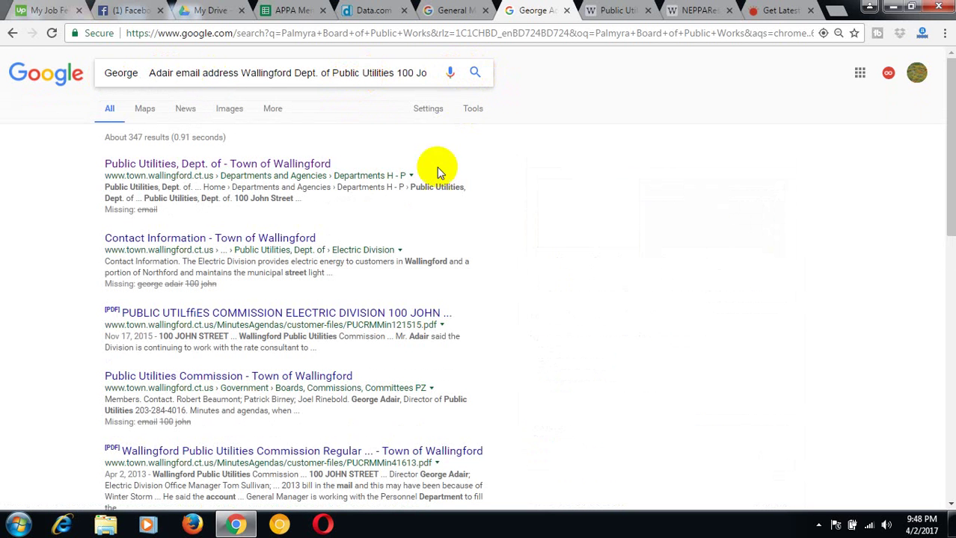
Step: Examine the Google results for the email address of the Wallingford public utilities director
scroll(367, 235, "down", 2)
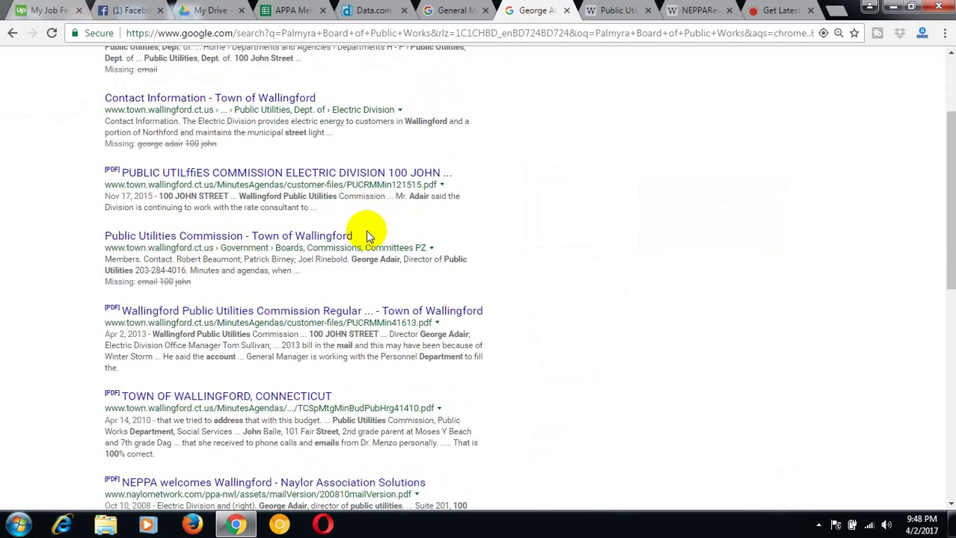
scroll(366, 237, "down", 2)
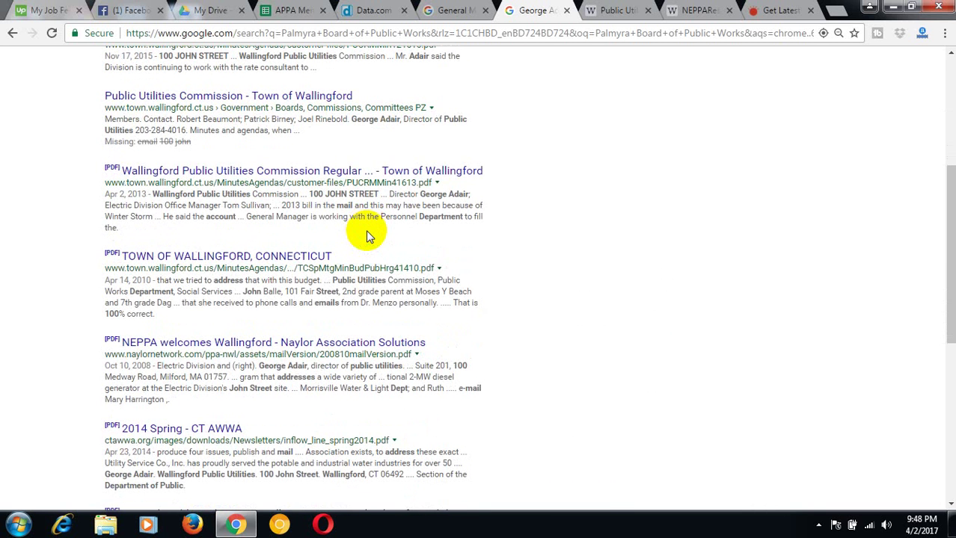
scroll(367, 236, "down", 2)
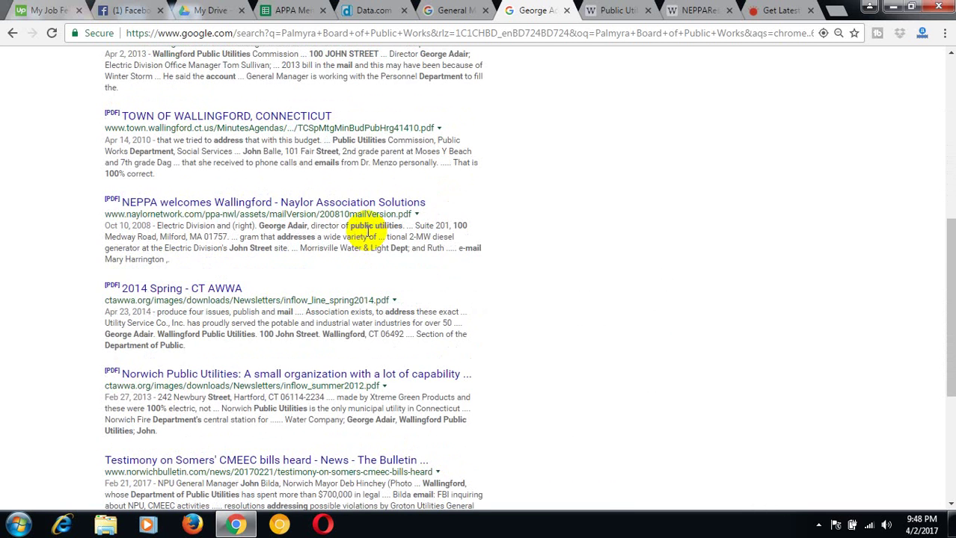
scroll(367, 235, "down", 2)
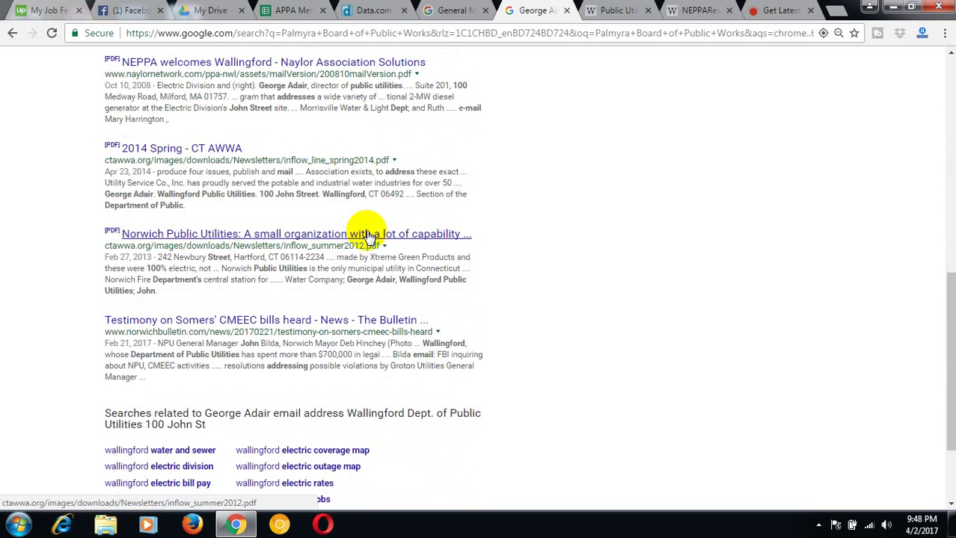
scroll(366, 236, "up", 2)
scroll(366, 237, "up", 4)
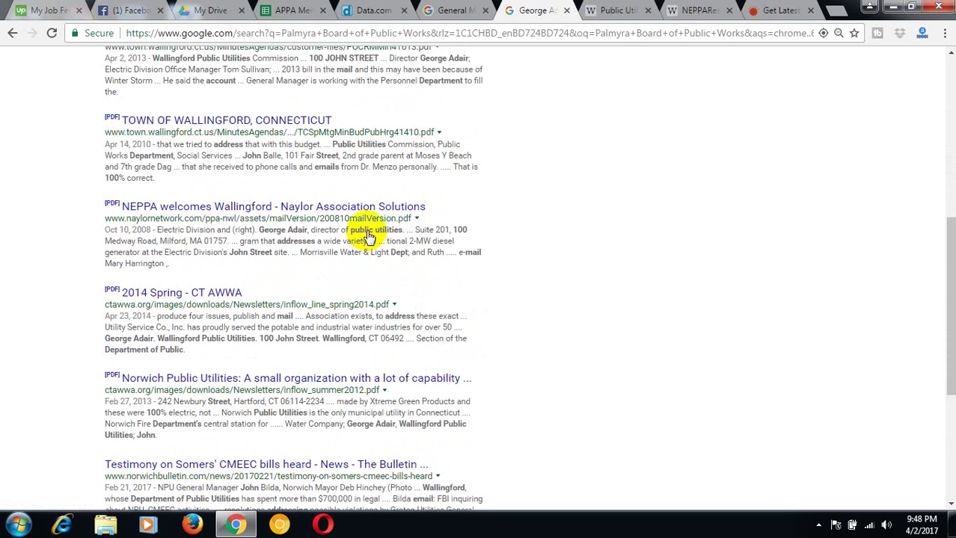
scroll(367, 236, "up", 2)
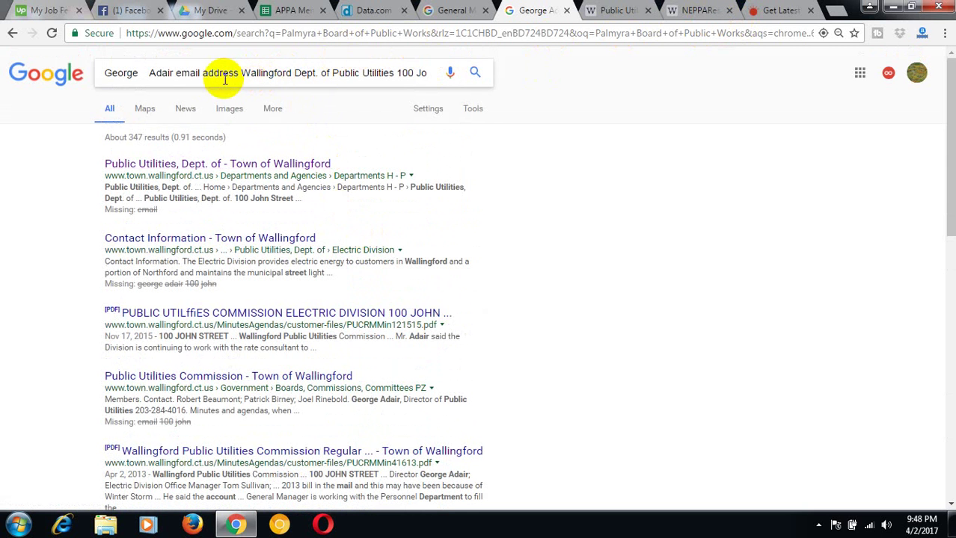
left_click(615, 12)
left_click_drag(205, 32, 88, 33)
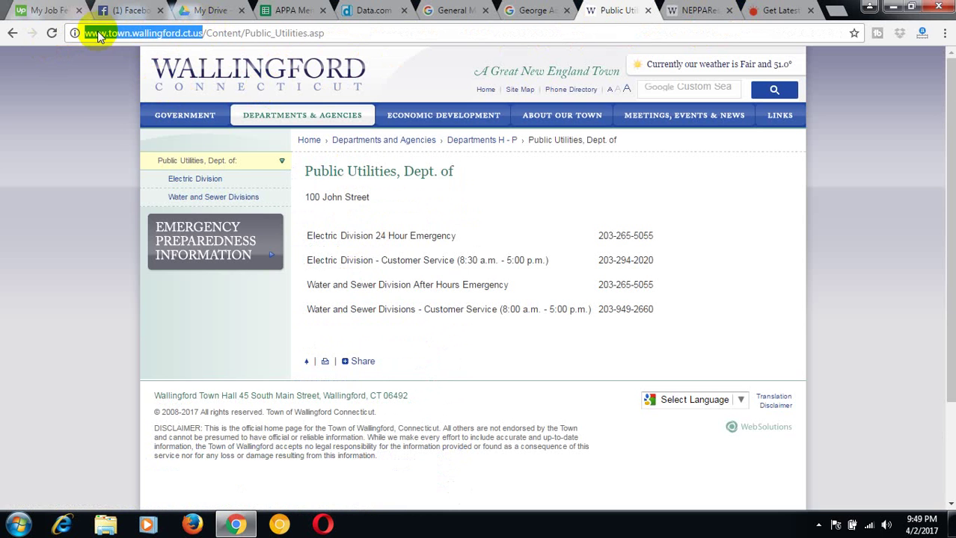
right_click(99, 35)
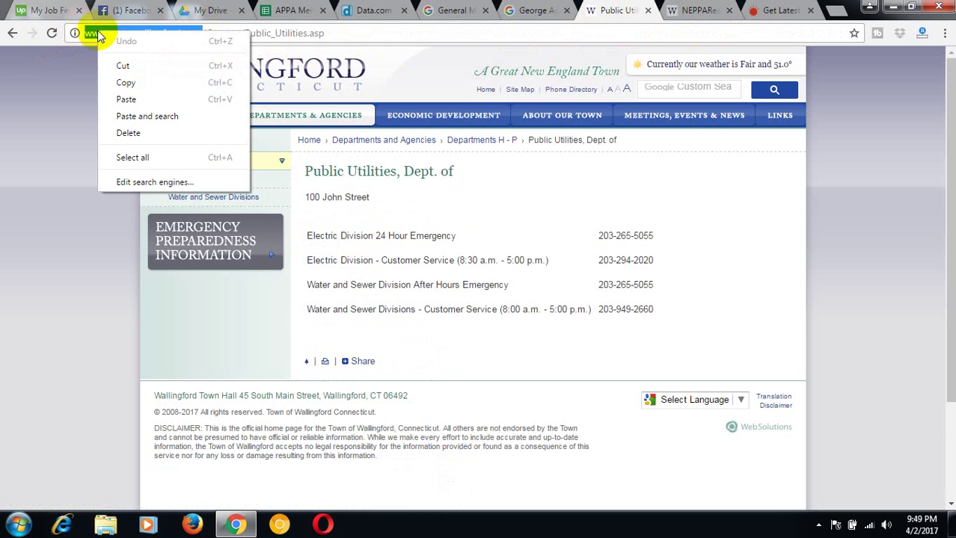
left_click(125, 82)
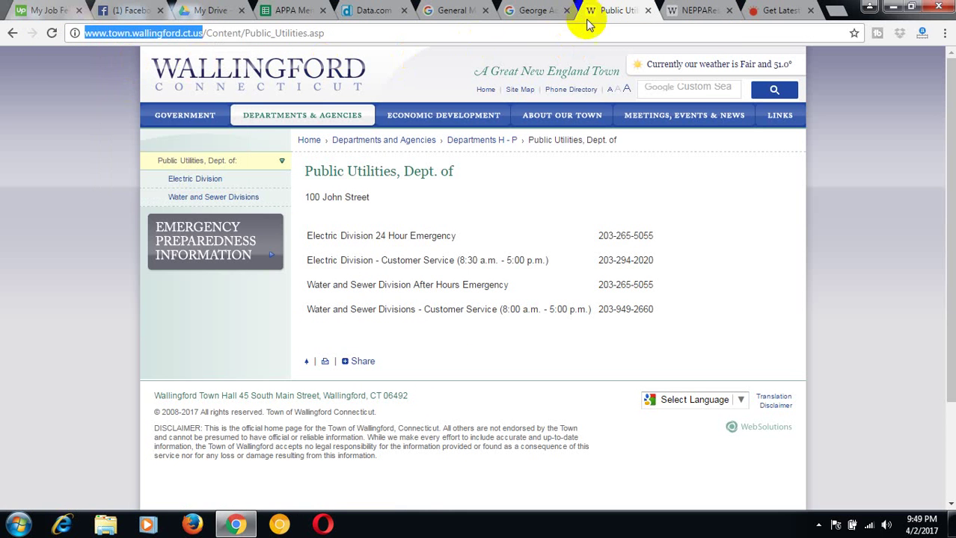
left_click(538, 14)
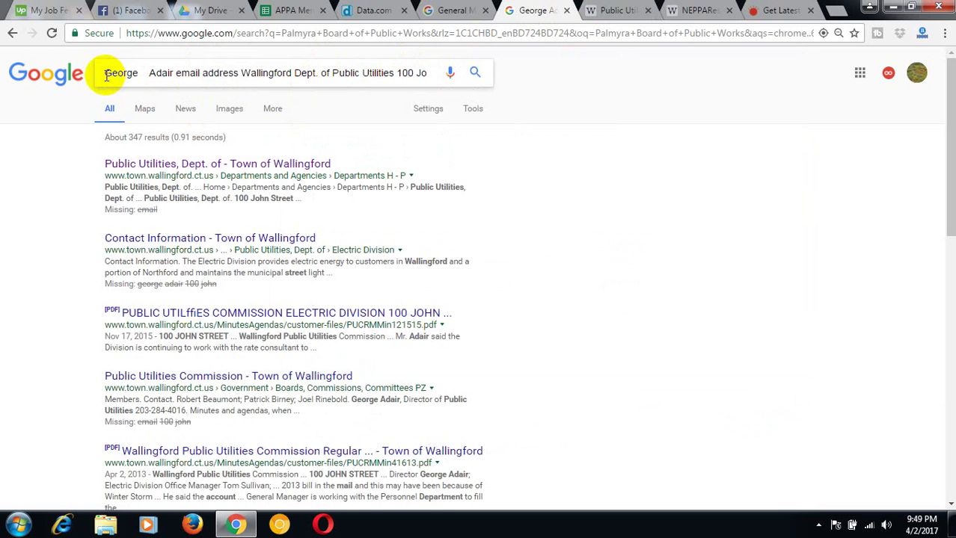
left_click_drag(103, 72, 463, 107)
right_click(229, 94)
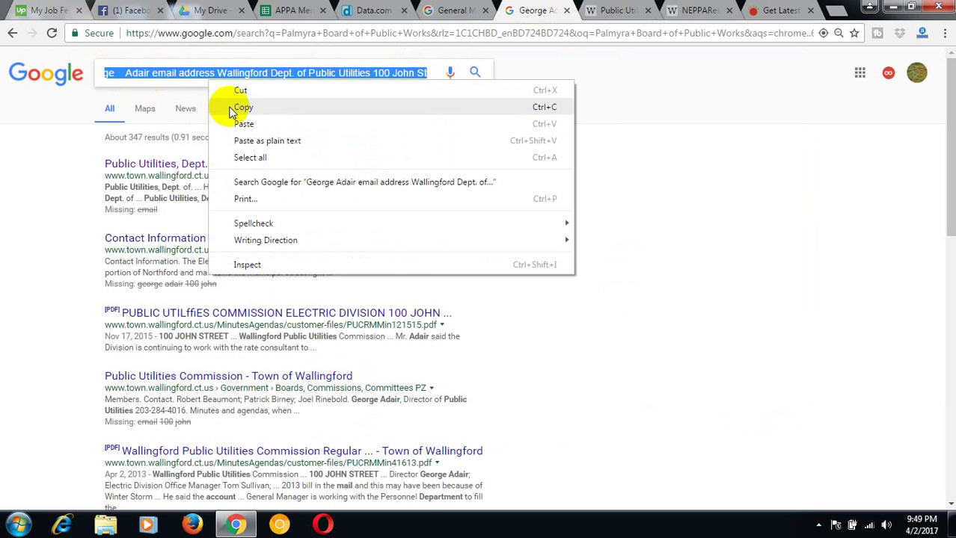
left_click(238, 123)
key("Return")
Step: Put "email address site:" in front of the Wallingford site address in the Google query and run the search
left_click(106, 71)
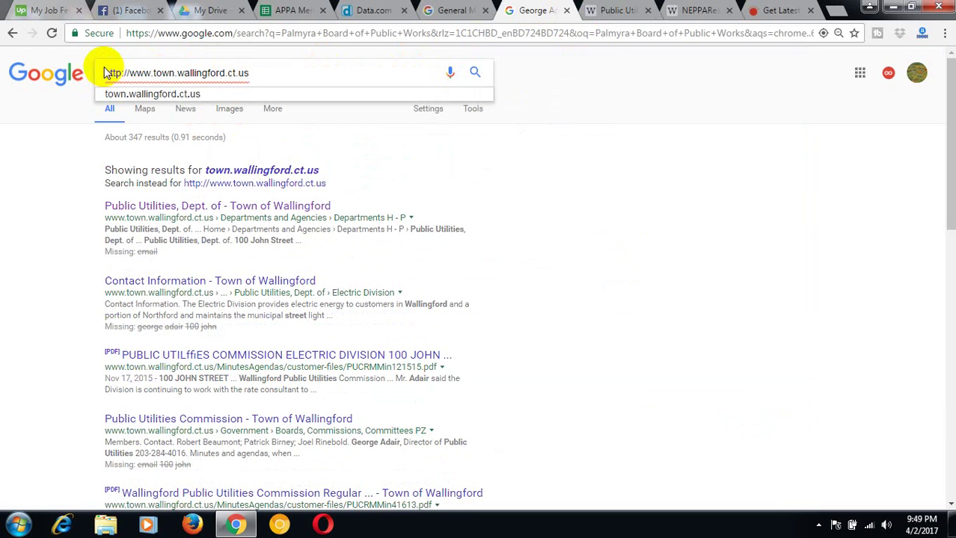
type("site")
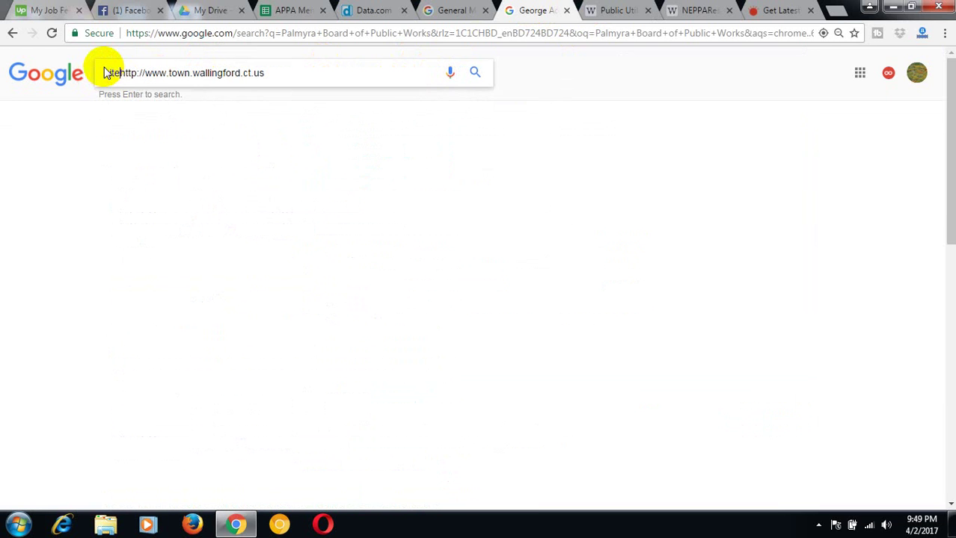
type(":")
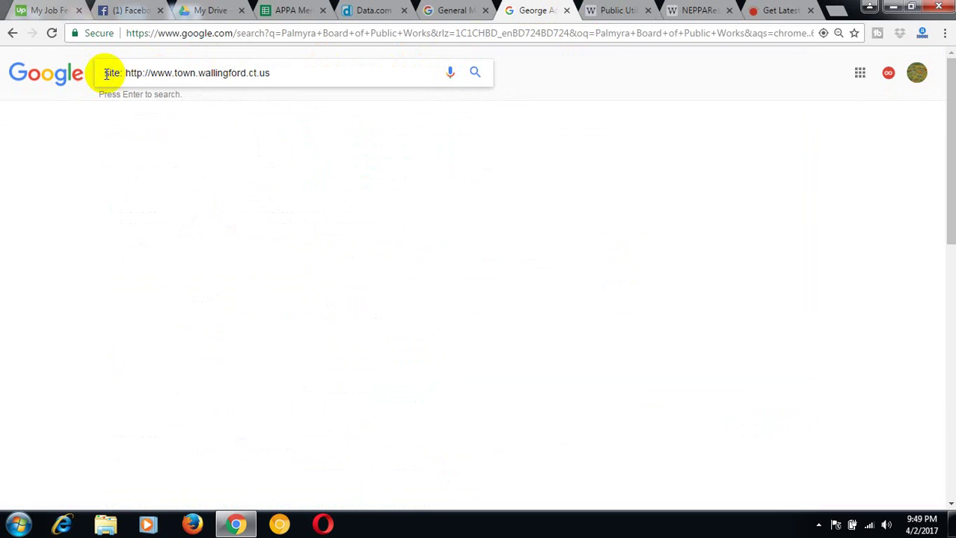
left_click(107, 74)
type("Email a")
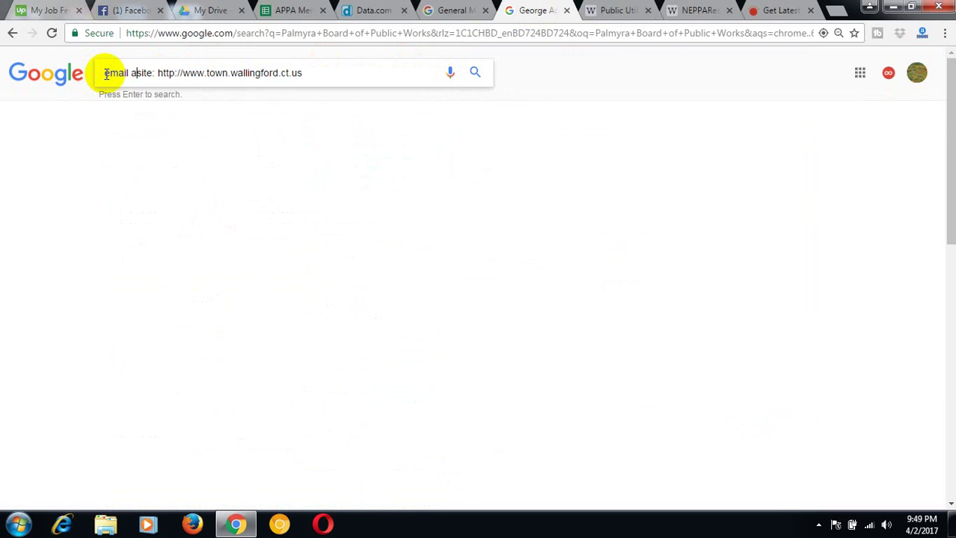
type("ddress")
key("Return")
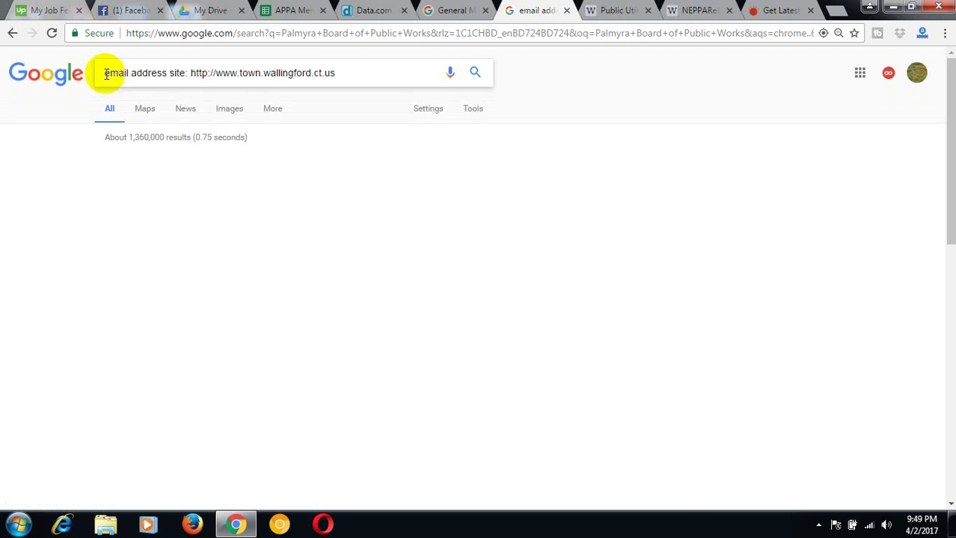
Step: Examine the Wallingford site search results for a contact page, and recheck the member list and the Public Utilities page
left_click(819, 525)
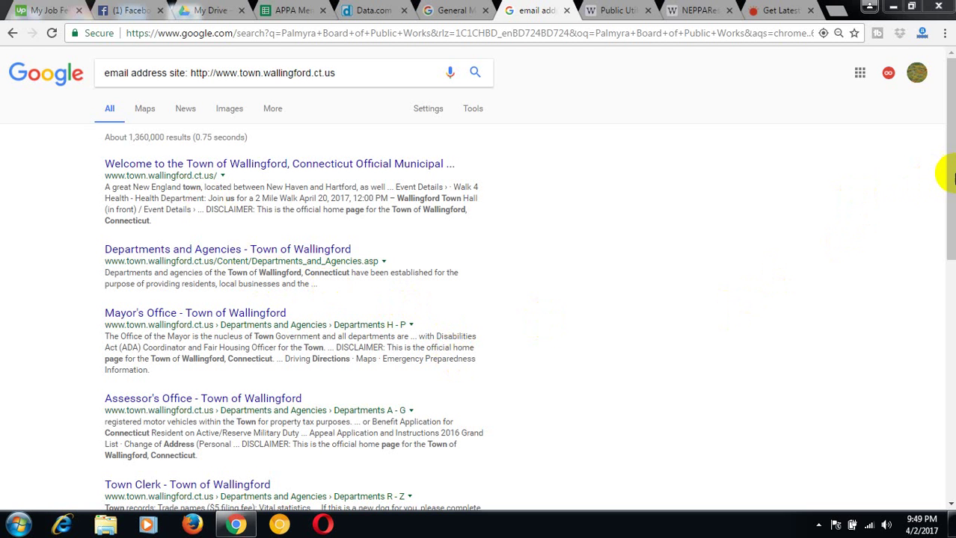
left_click(951, 175)
left_click_drag(951, 175, 938, 331)
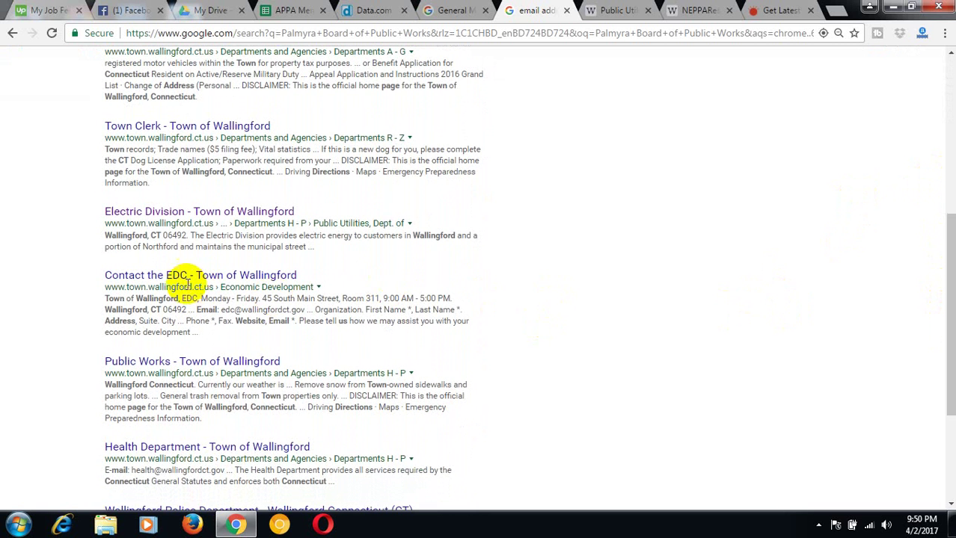
right_click(184, 281)
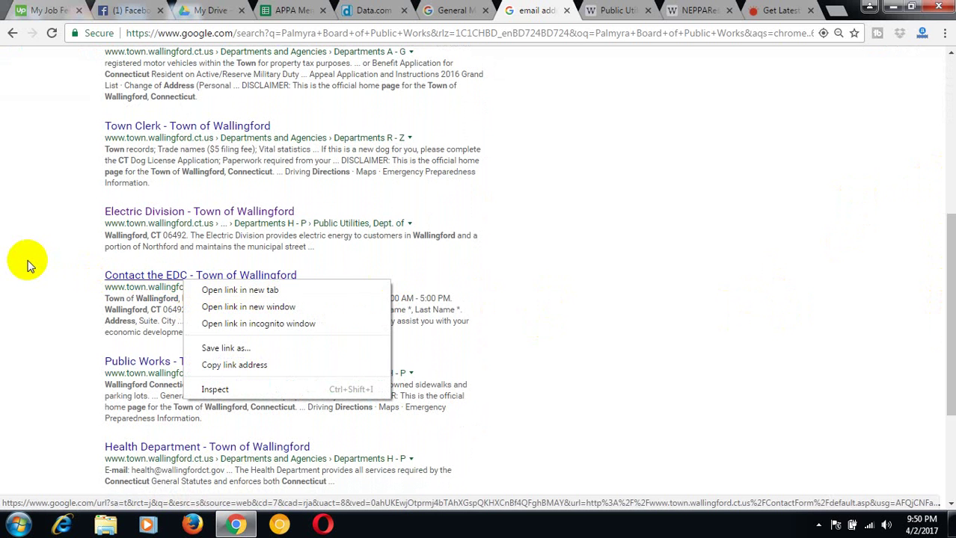
left_click(309, 12)
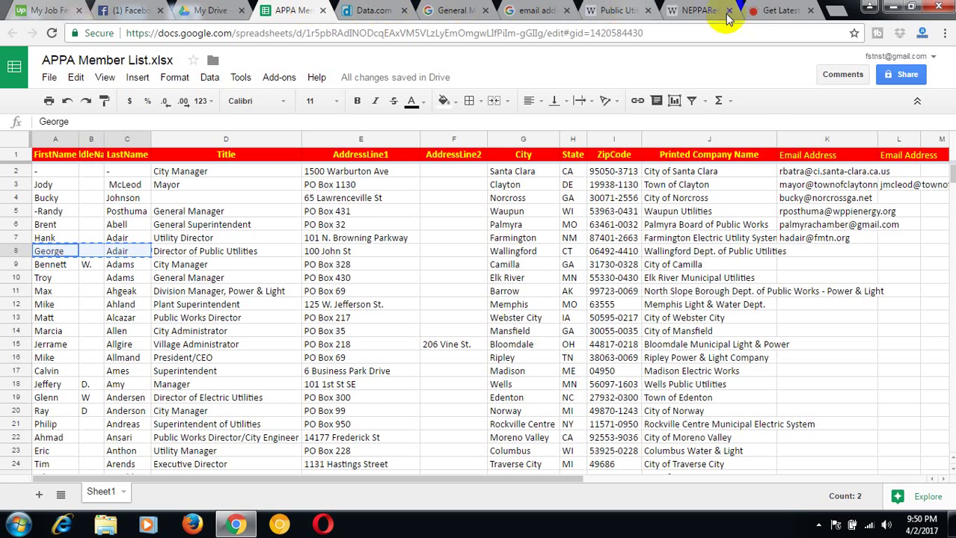
left_click(615, 9)
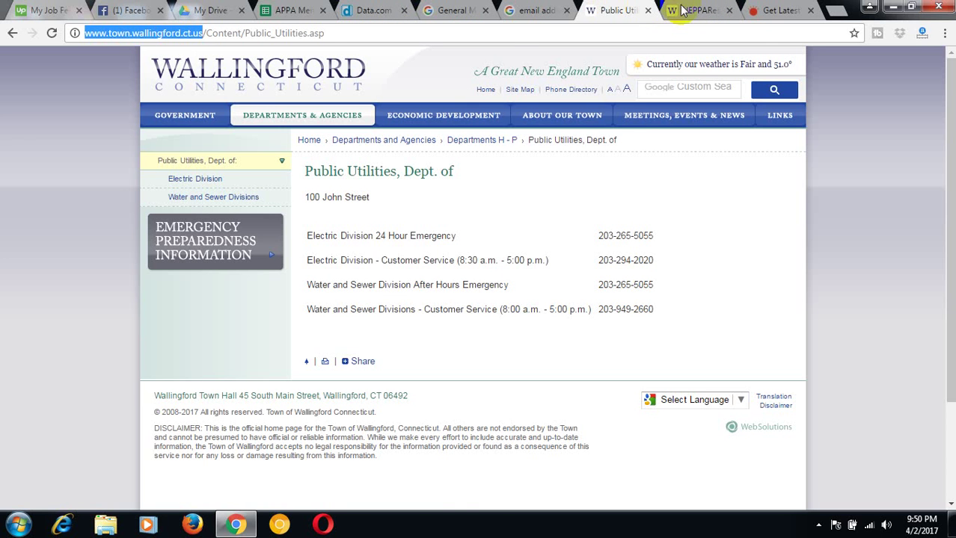
left_click(452, 10)
left_click(538, 10)
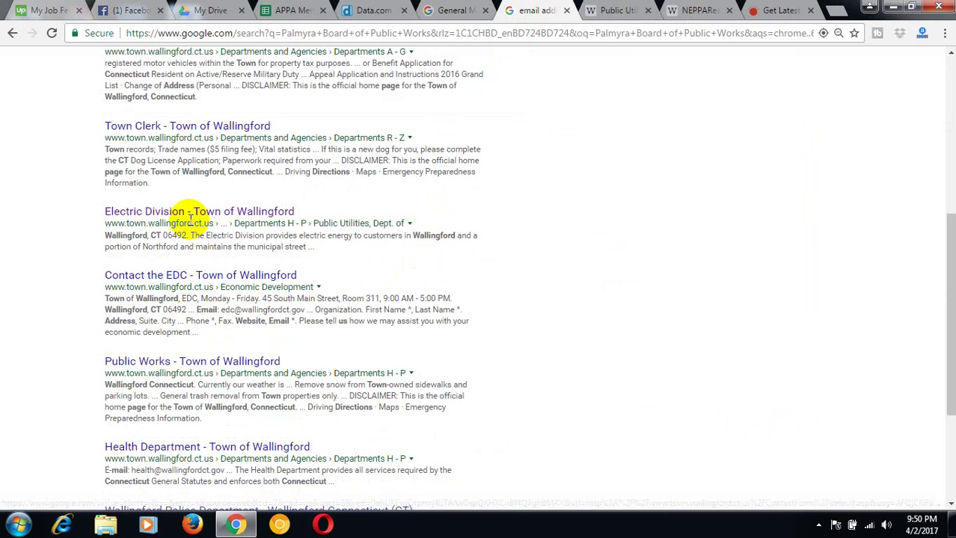
Step: Open the Electric Division and Contact the EDC results in separate new tabs and switch to the Electric Division one
right_click(189, 216)
left_click(219, 224)
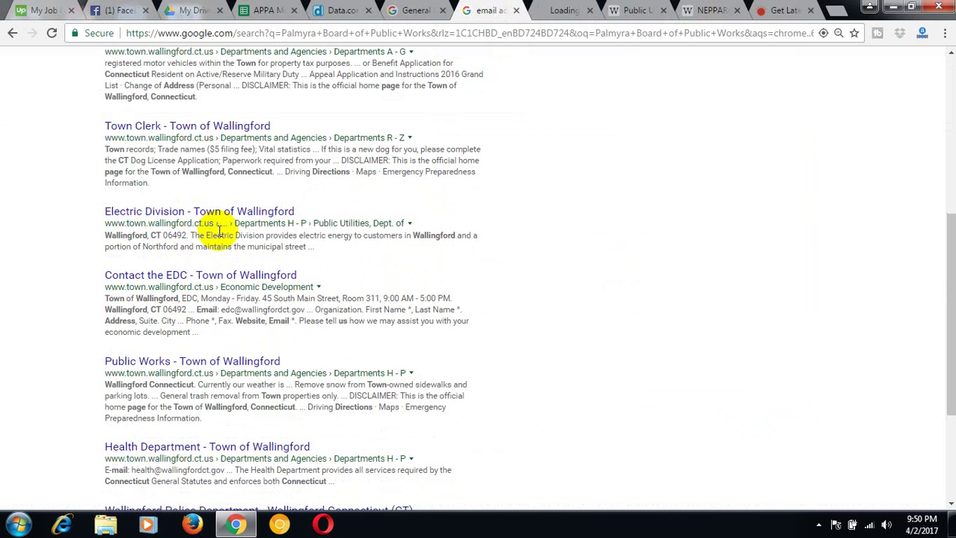
scroll(218, 232, "down", 2)
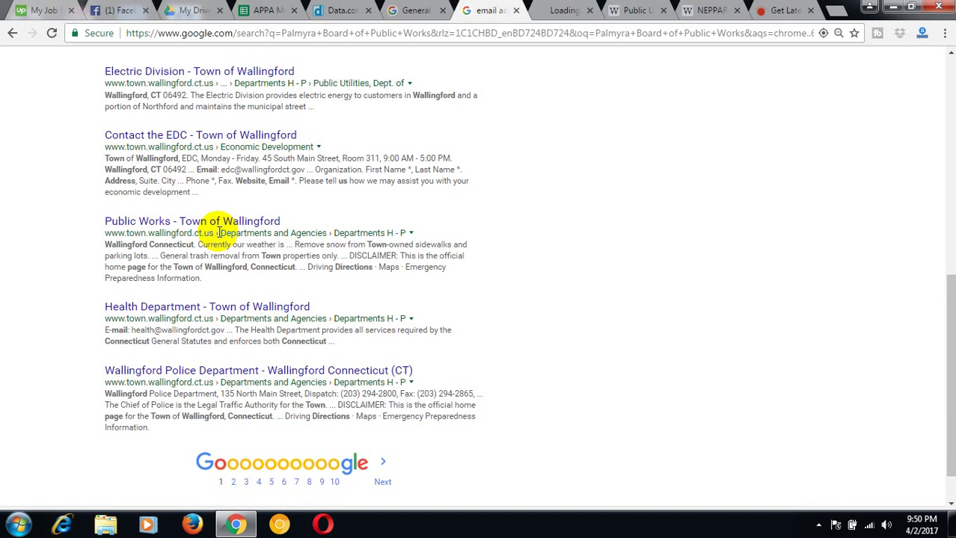
right_click(212, 141)
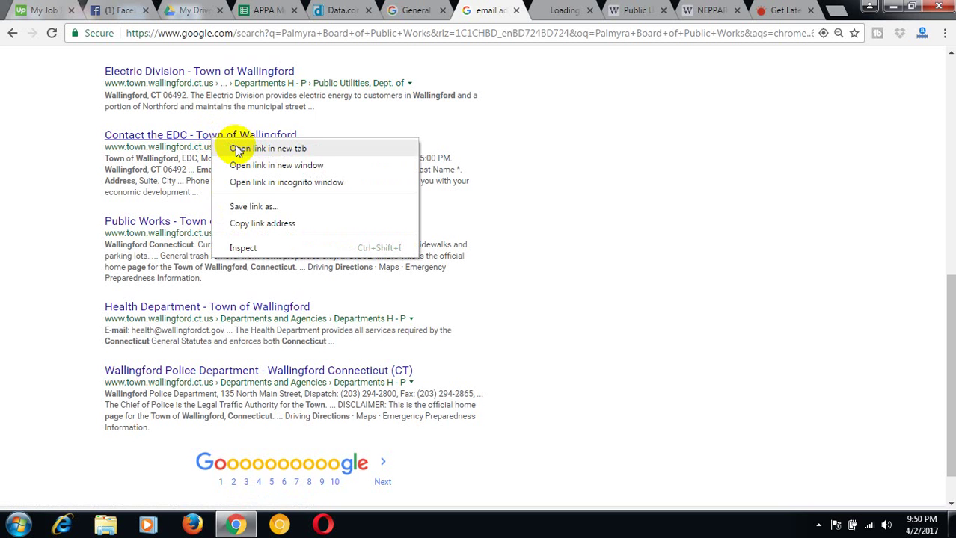
left_click(238, 151)
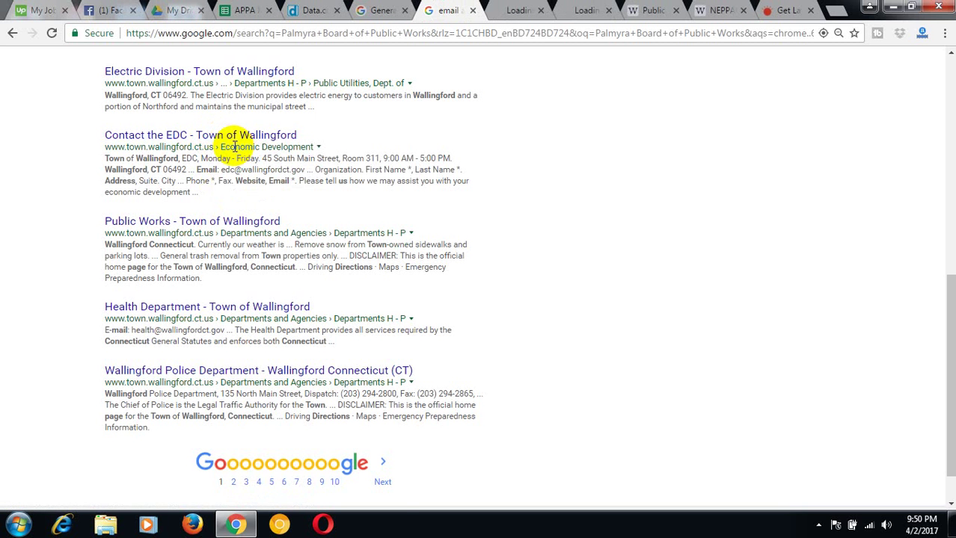
scroll(263, 189, "up", 2)
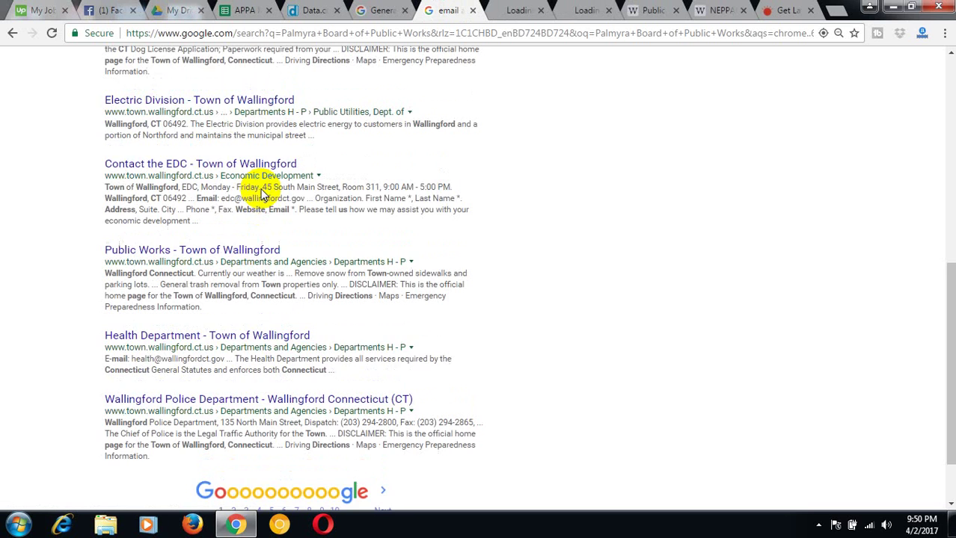
scroll(262, 193, "up", 3)
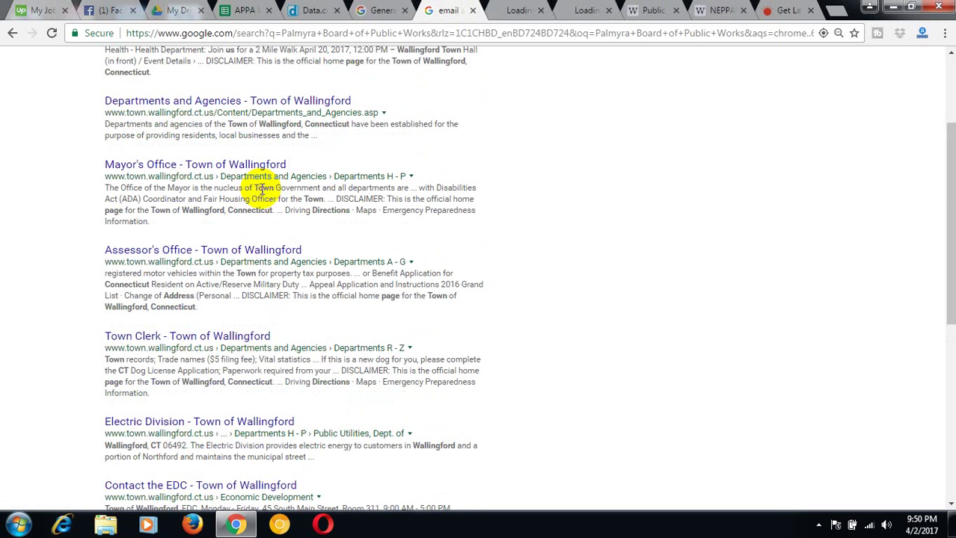
scroll(250, 189, "up", 2)
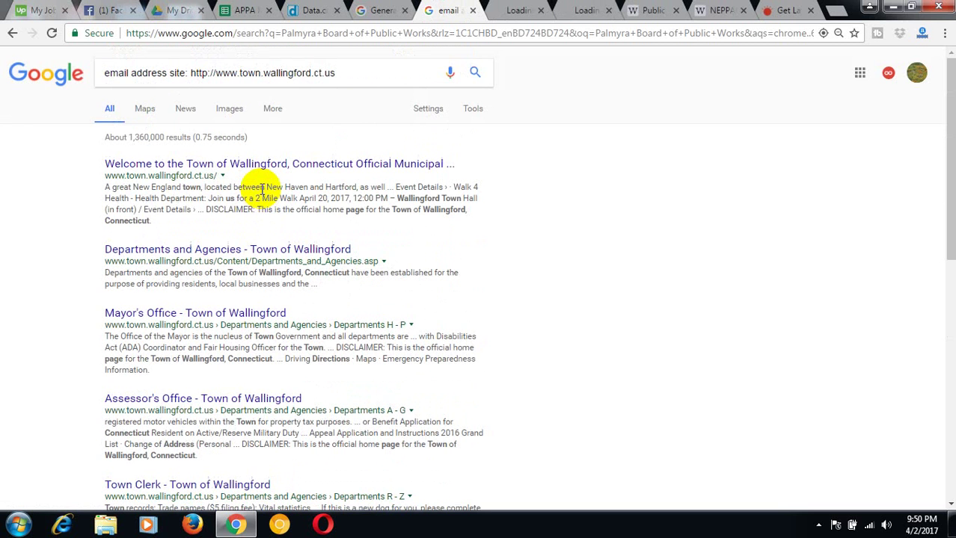
left_click(516, 11)
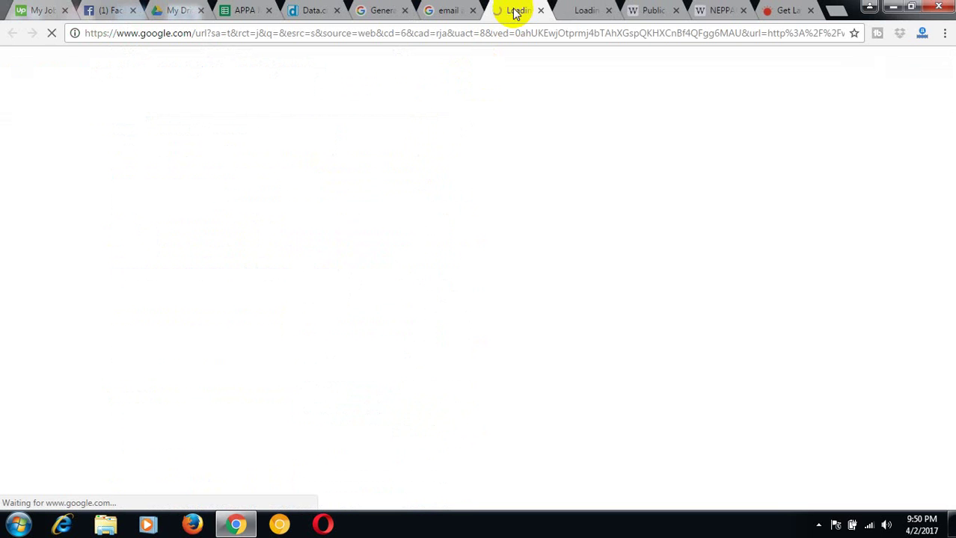
Step: Examine the Wallingford Electric Division and Contact the EDC pages for the public utilities director's name and email address
left_click(572, 15)
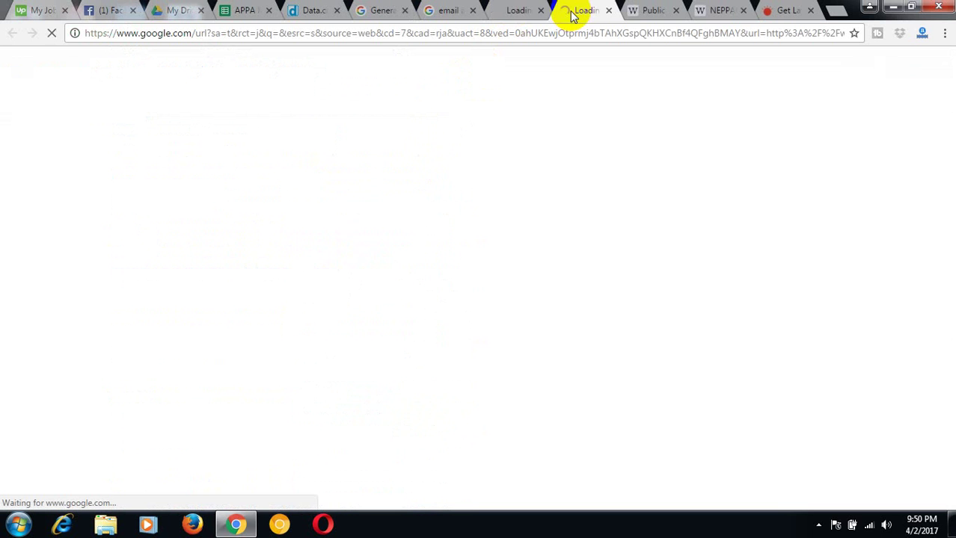
left_click(511, 15)
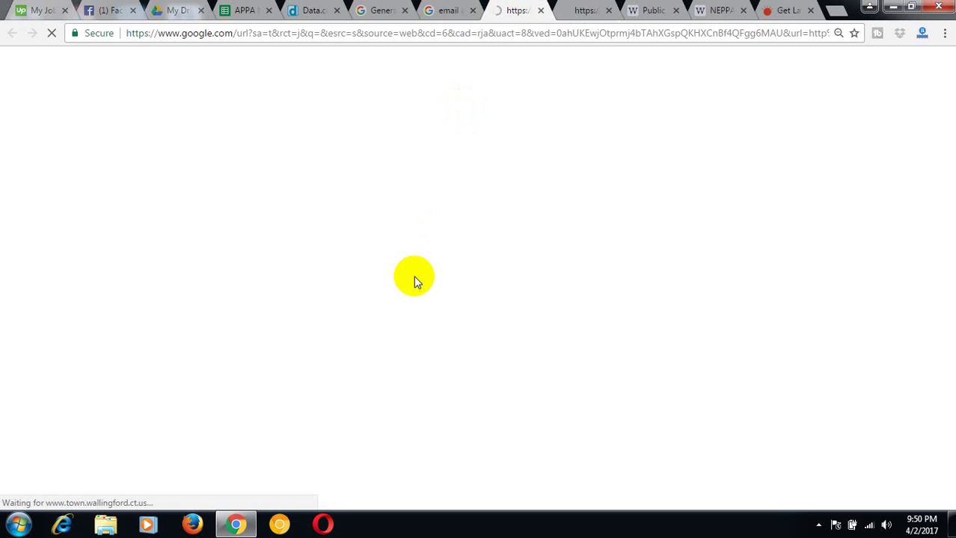
left_click(579, 12)
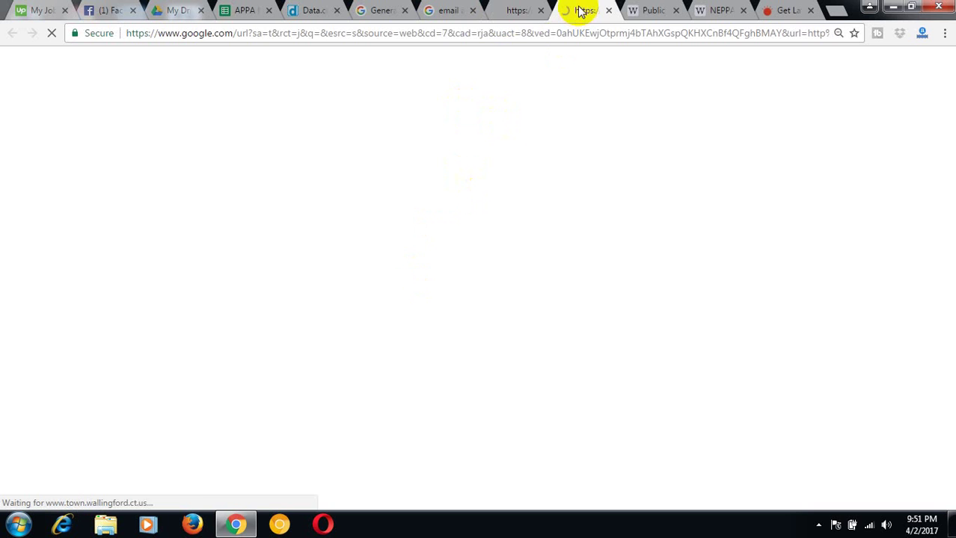
left_click(515, 11)
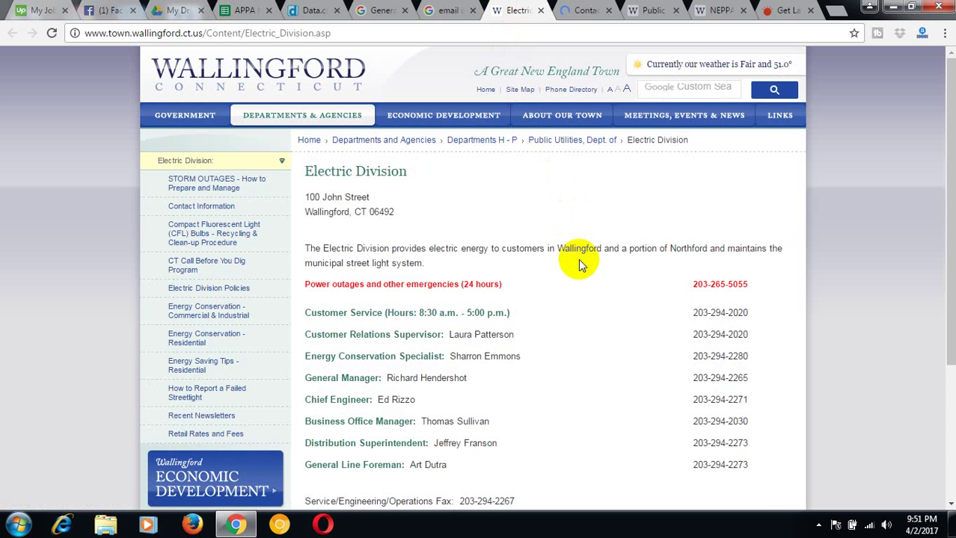
scroll(569, 269, "down", 3)
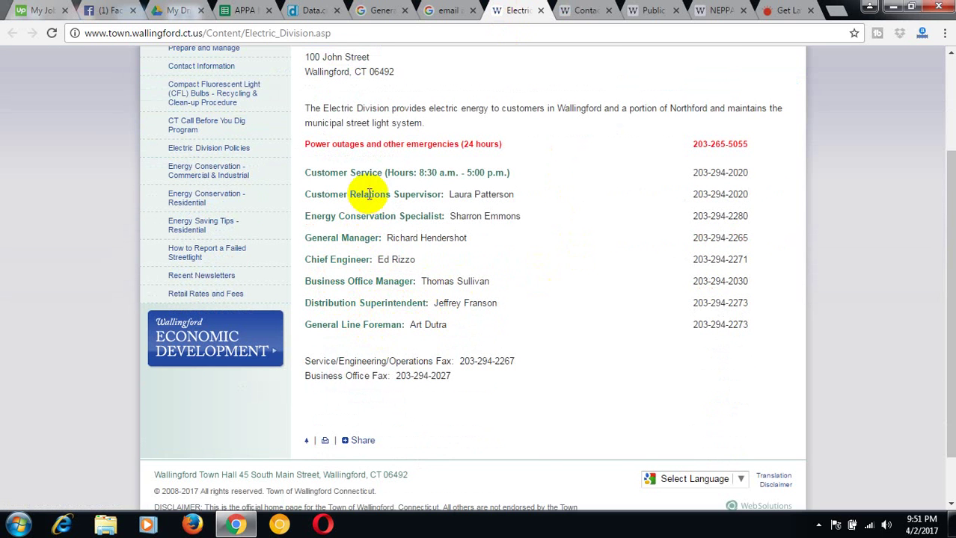
scroll(367, 196, "up", 2)
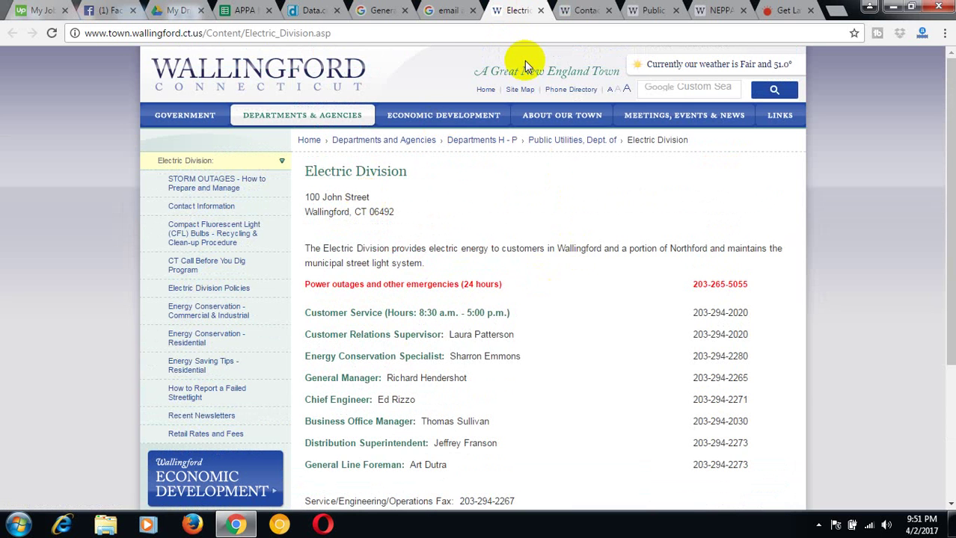
left_click(581, 13)
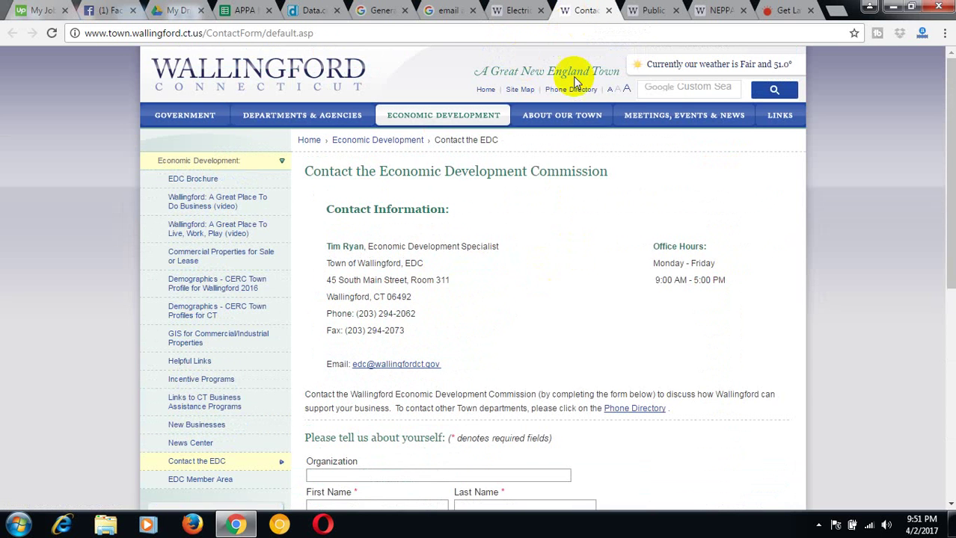
scroll(523, 275, "down", 1)
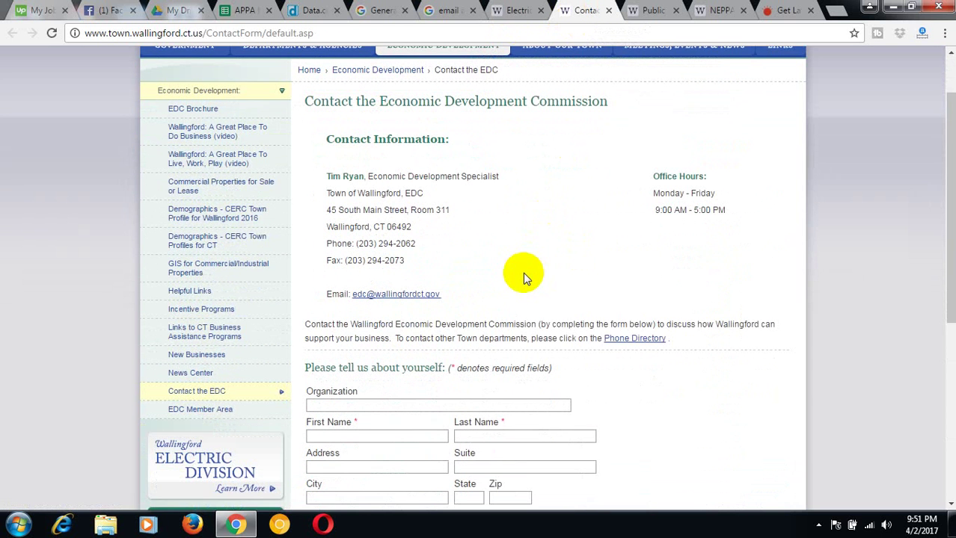
scroll(499, 126, "up", 1)
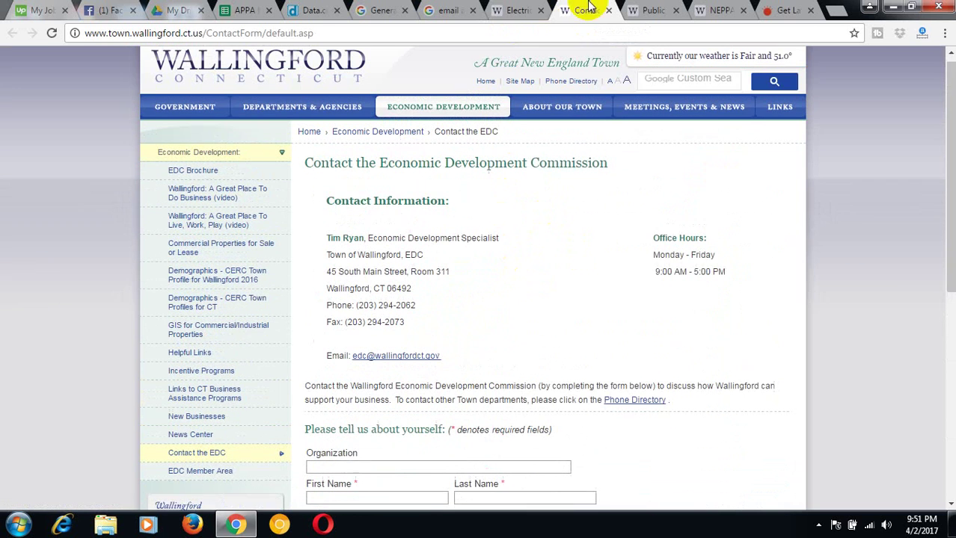
Step: Close the Contact the EDC and Electric Division pages and recheck the Public Utilities page for contact details
left_click(607, 11)
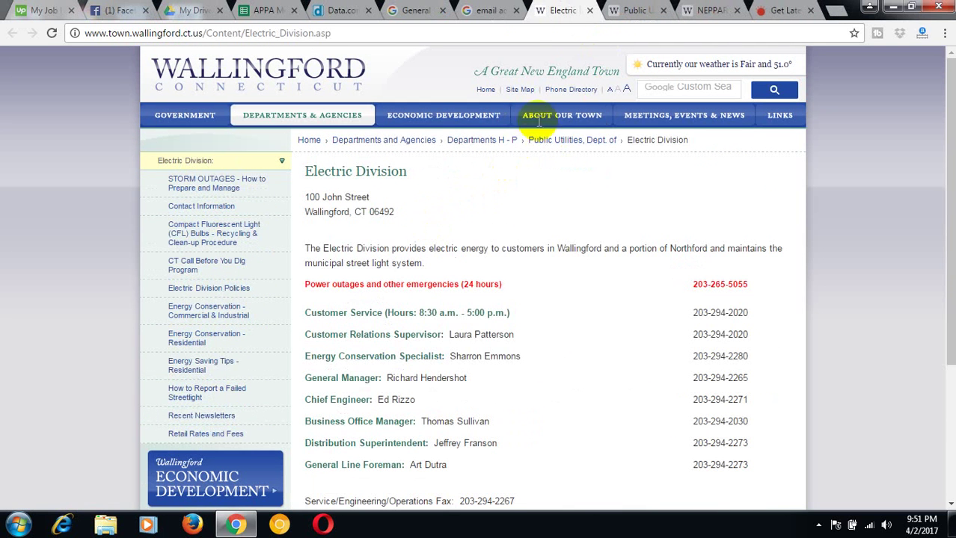
left_click(589, 11)
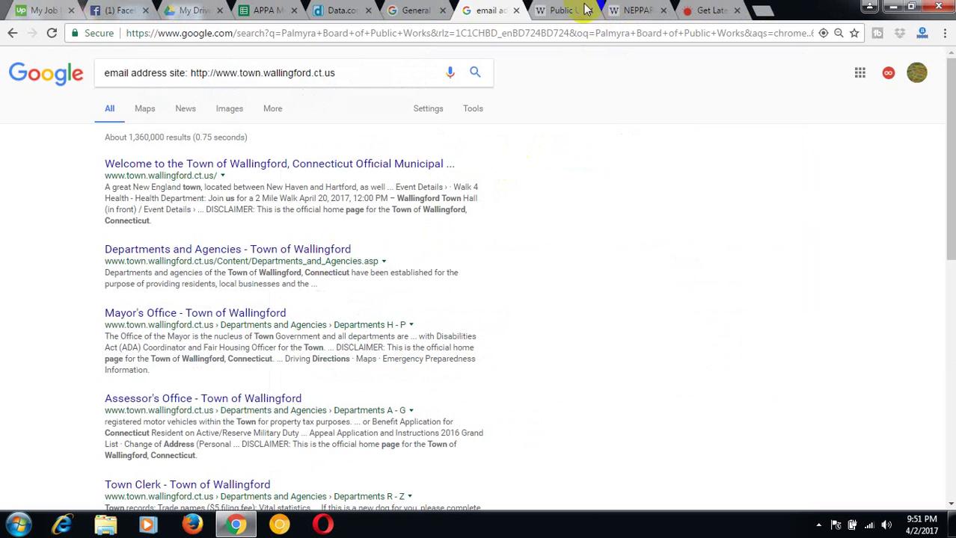
left_click(561, 10)
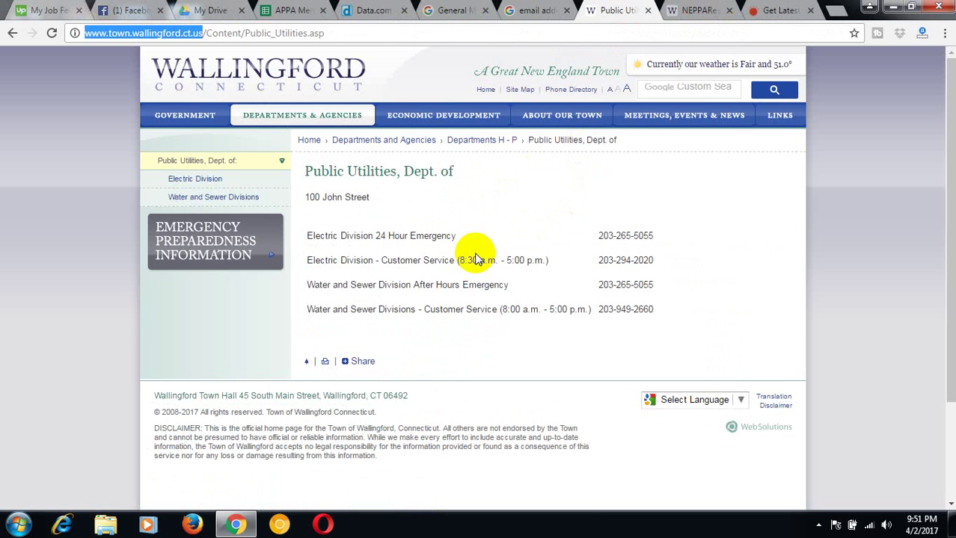
scroll(475, 259, "down", 3)
scroll(476, 259, "up", 3)
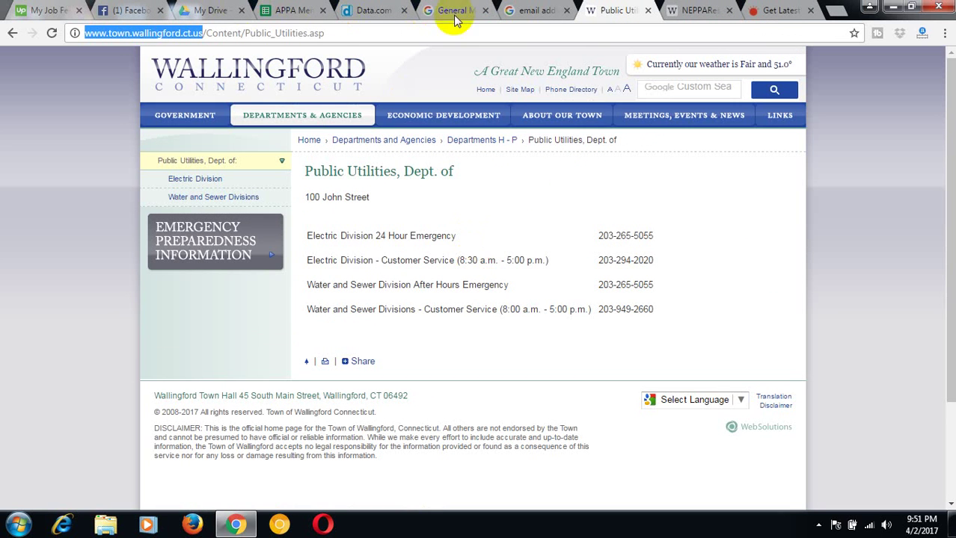
Step: Return to the APPA Member List, select the Wallingford Dept. of Public Utilities entry and reload the spreadsheet
left_click(298, 13)
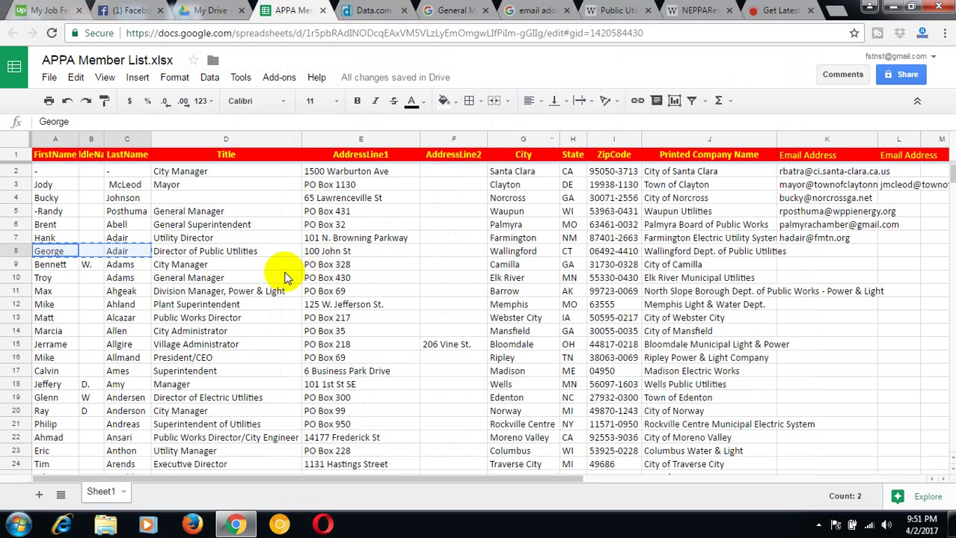
left_click(15, 252)
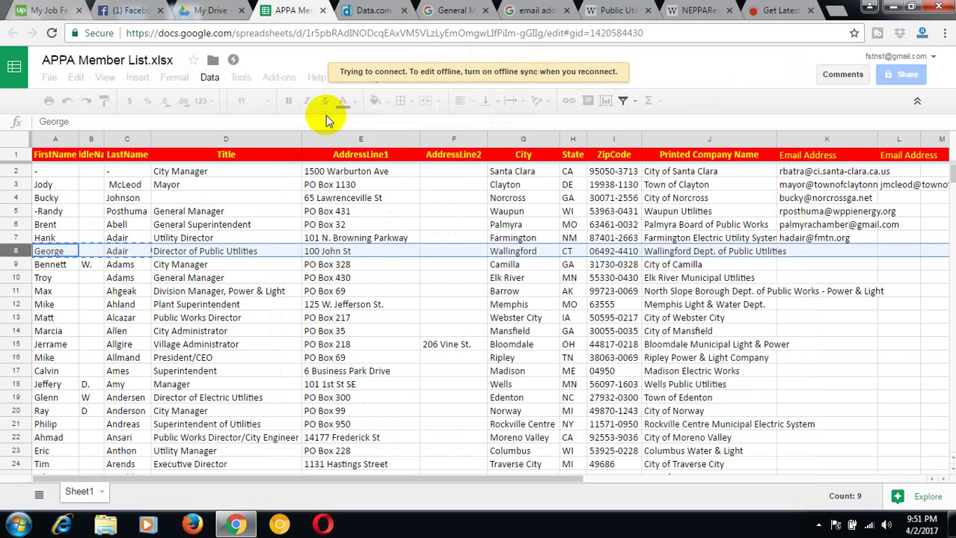
left_click(290, 253)
left_click(52, 34)
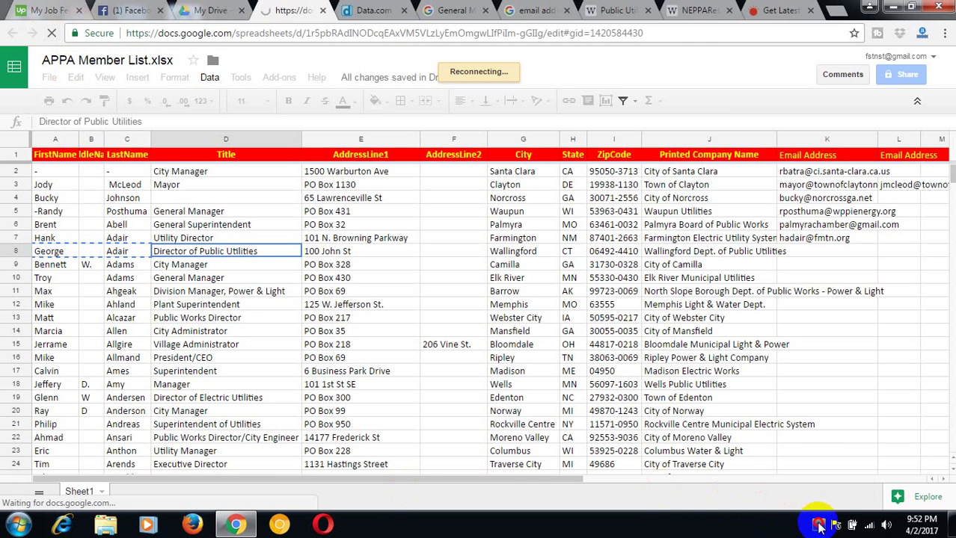
Step: Disconnect the computer from the WE L4 wireless network and load the APPA Member List spreadsheet again
left_click(819, 525)
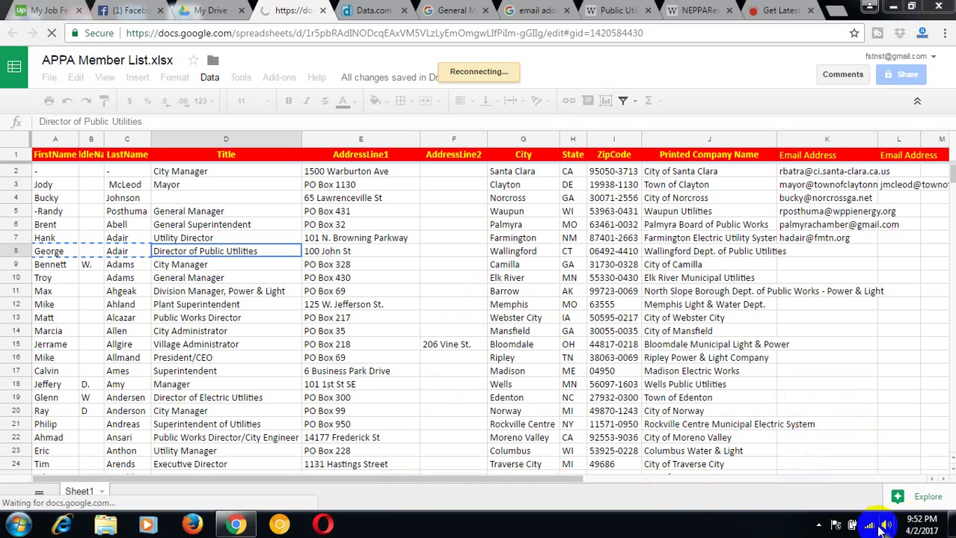
left_click(852, 525)
left_click(894, 327)
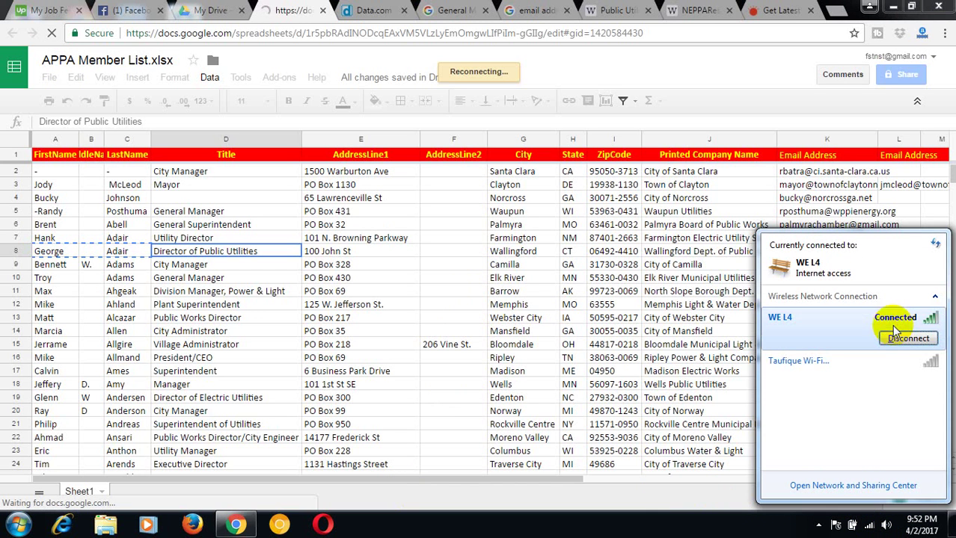
left_click(907, 338)
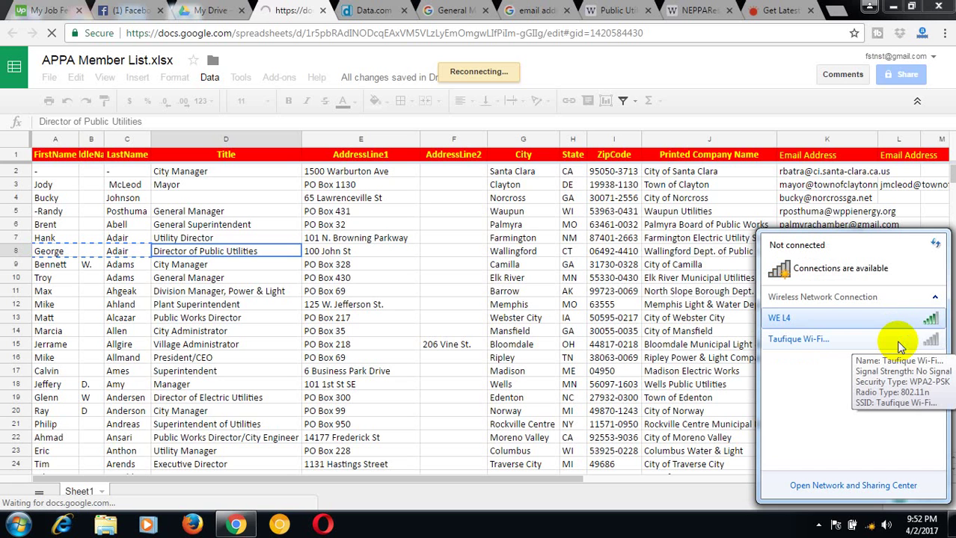
left_click(194, 36)
left_click(194, 38)
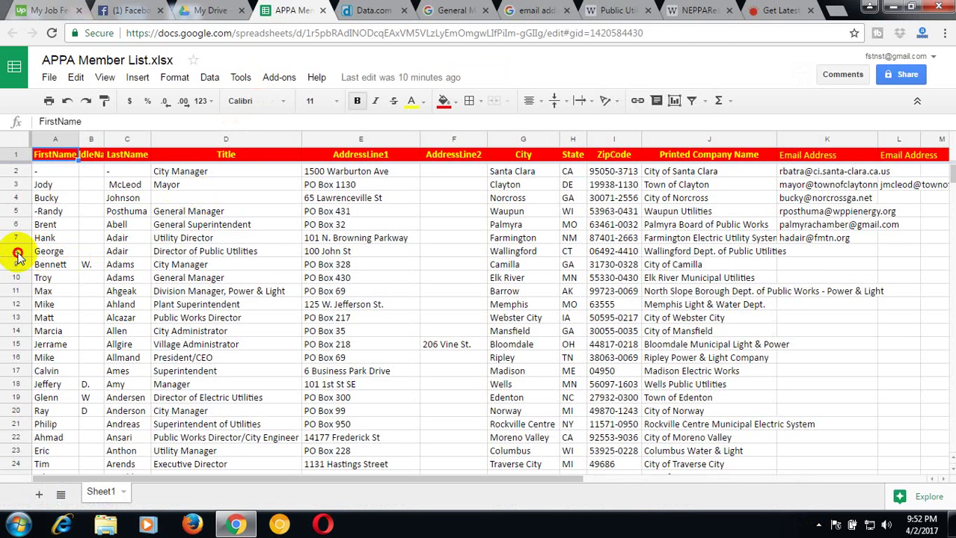
Step: Fill the entire Wallingford Dept. of Public Utilities row, row 8, with red
left_click(17, 251)
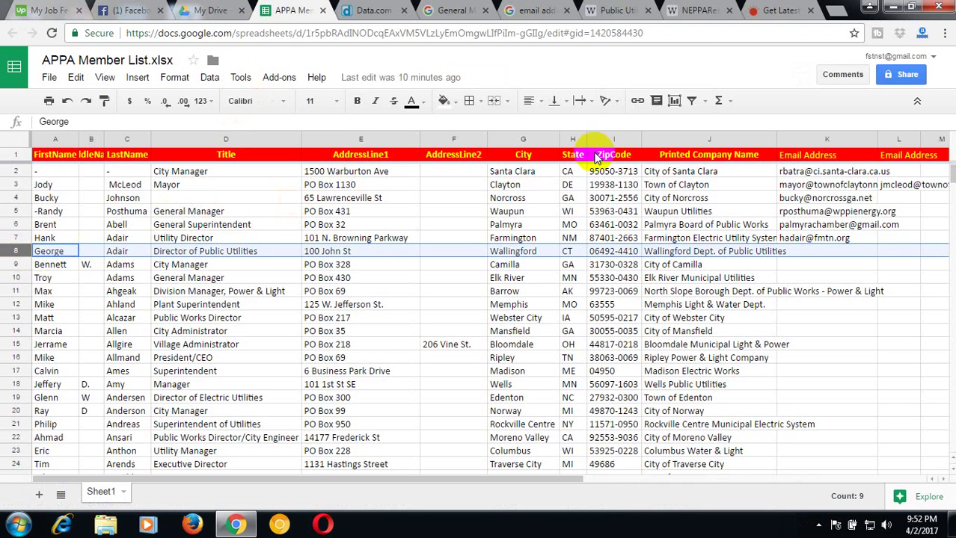
left_click(454, 104)
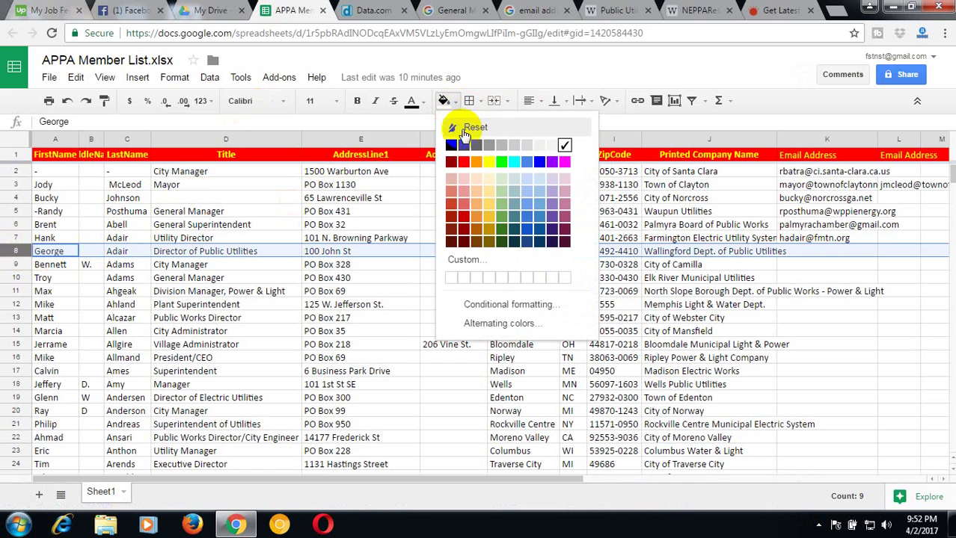
left_click(464, 161)
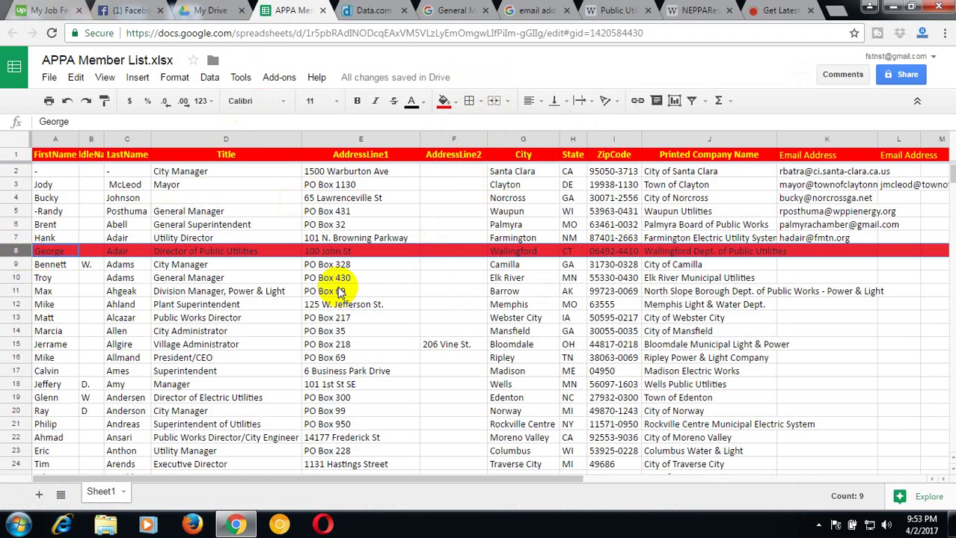
left_click(818, 525)
left_click(347, 398)
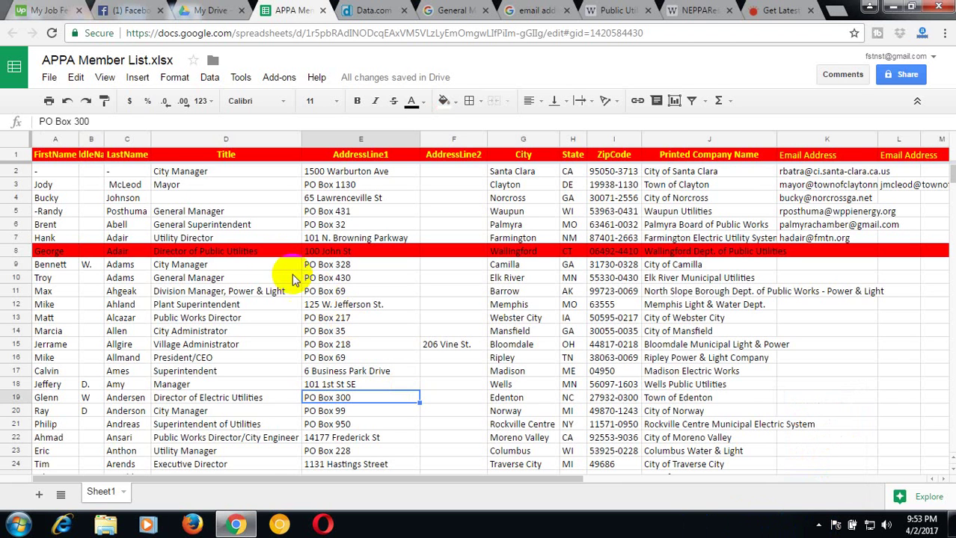
left_click(269, 256)
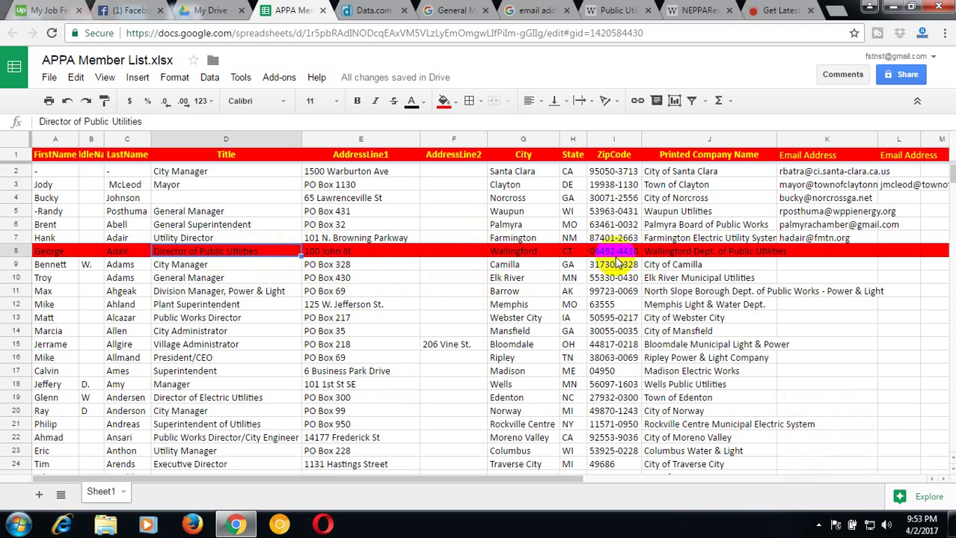
Step: Copy the company name City of Camilla from row 9 of the member list
left_click(667, 268)
right_click(668, 269)
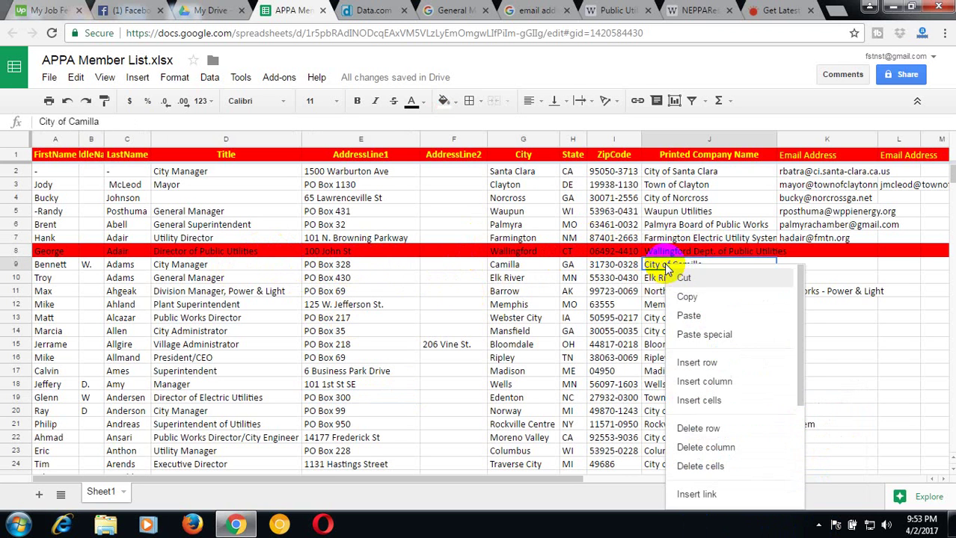
left_click(687, 297)
Step: Close the Wallingford Public Utilities and NEPPA pages and go back to the Wallingford email address search
left_click(602, 10)
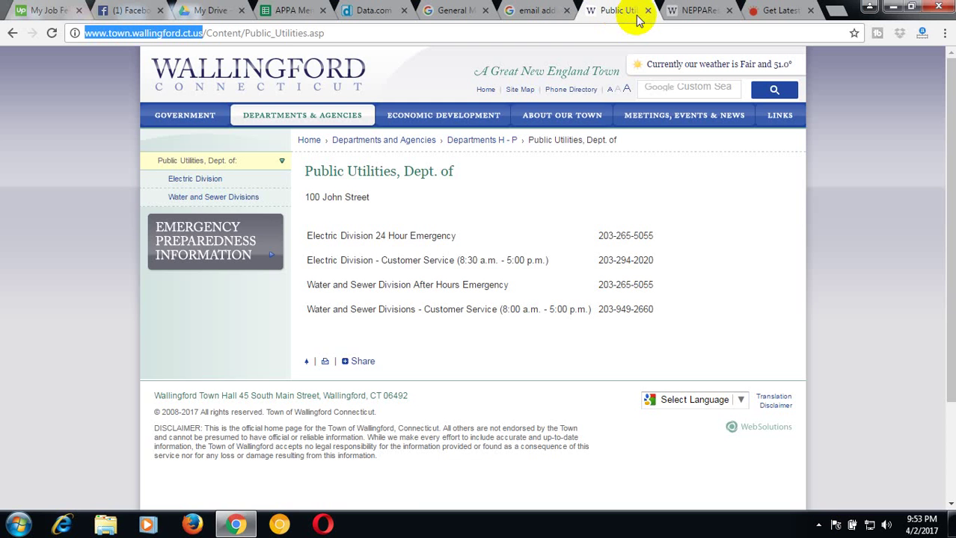
left_click(649, 11)
left_click(658, 10)
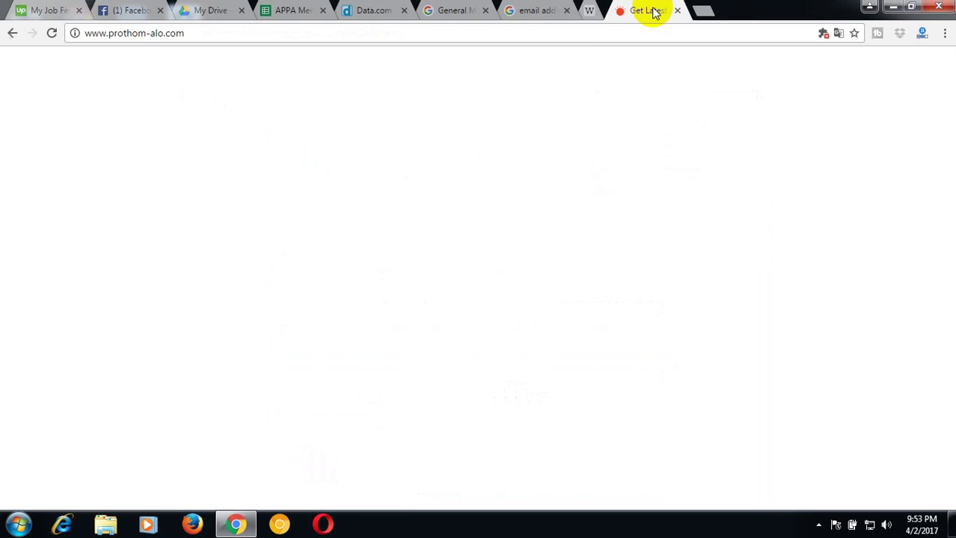
left_click(537, 11)
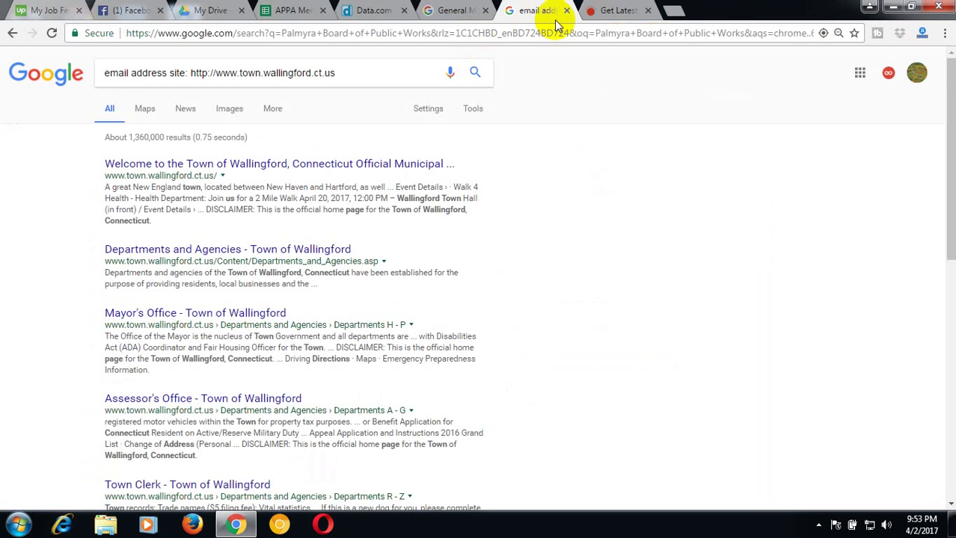
left_click(353, 77)
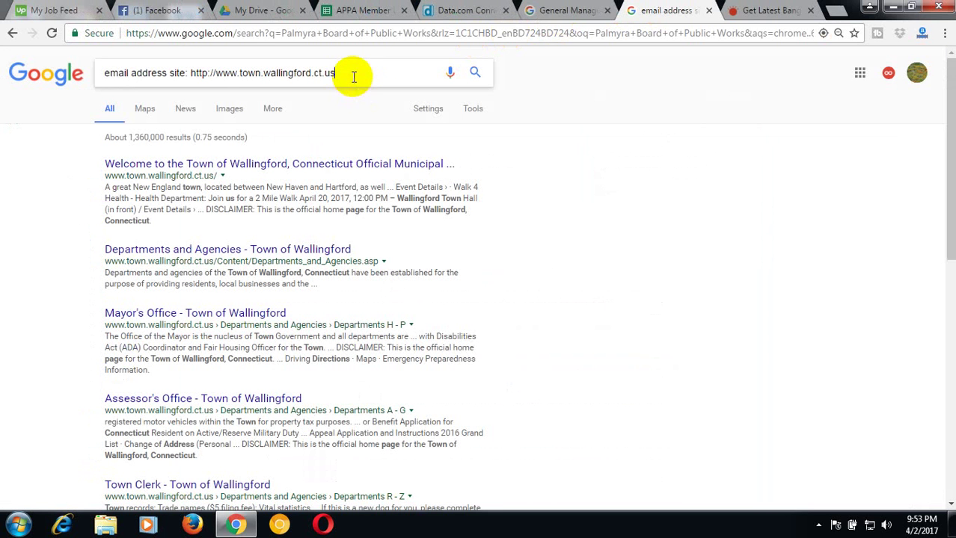
Step: Replace the Waupun Utilities general manager query in the other Google tab with City of Camilla and run the search
left_click(551, 7)
left_click_drag(366, 73, 60, 75)
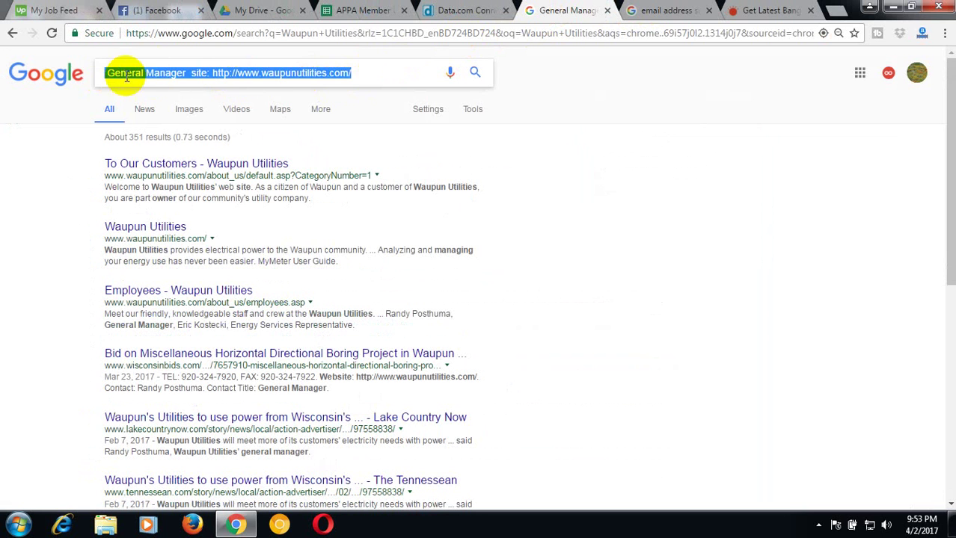
right_click(156, 74)
left_click(193, 117)
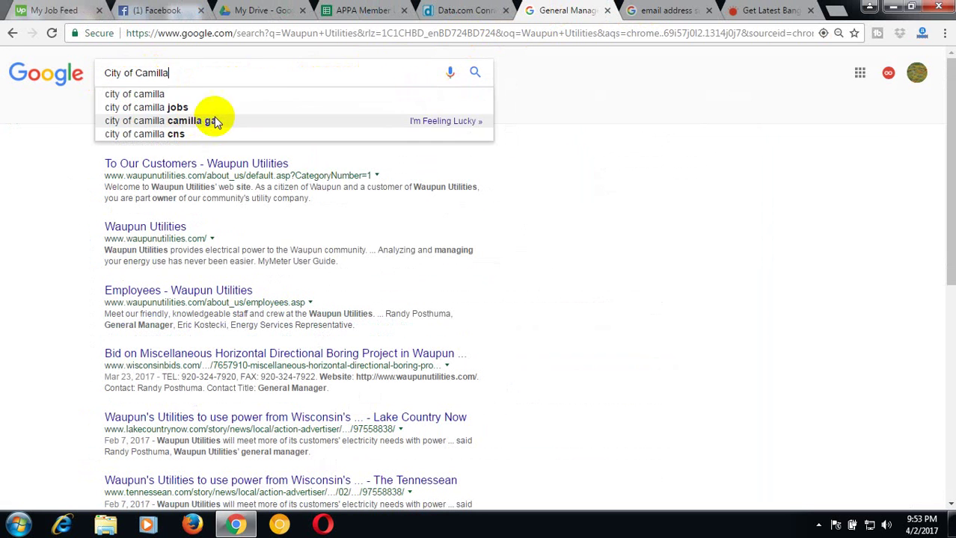
left_click(474, 71)
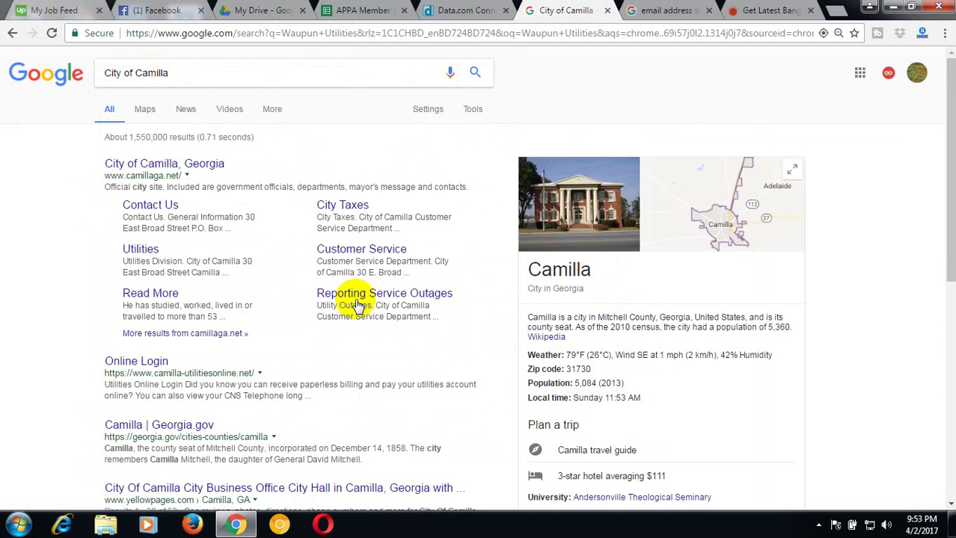
Step: Open the City of Camilla, Georgia result in a new tab and return to the APPA Member List
right_click(165, 172)
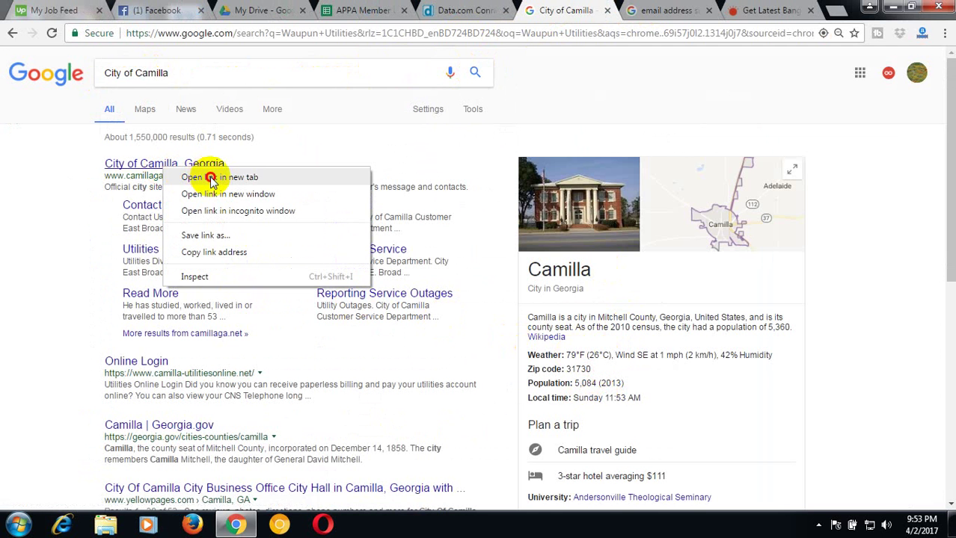
left_click(212, 176)
left_click(315, 9)
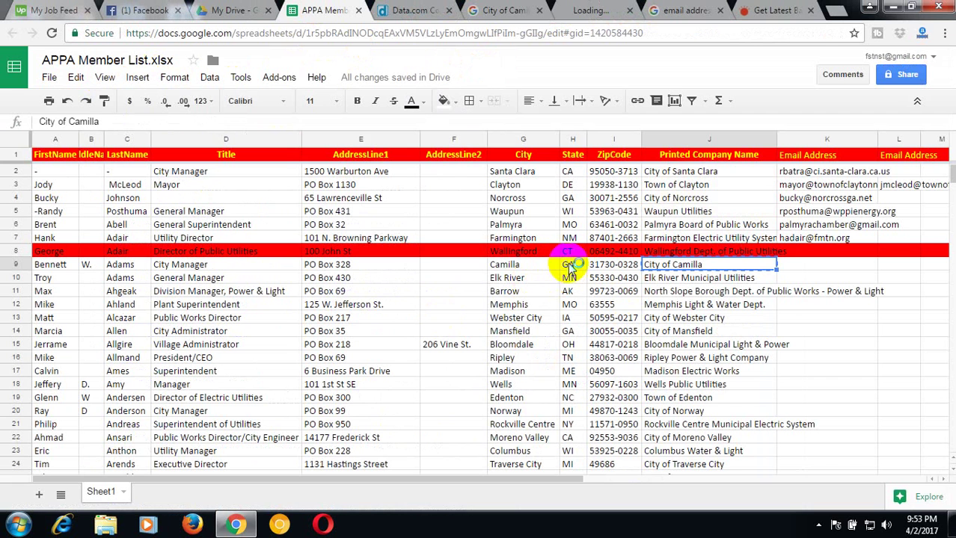
Step: Review the state, city and mailing address in the City of Camilla row, and check the city's opened website
left_click(569, 267)
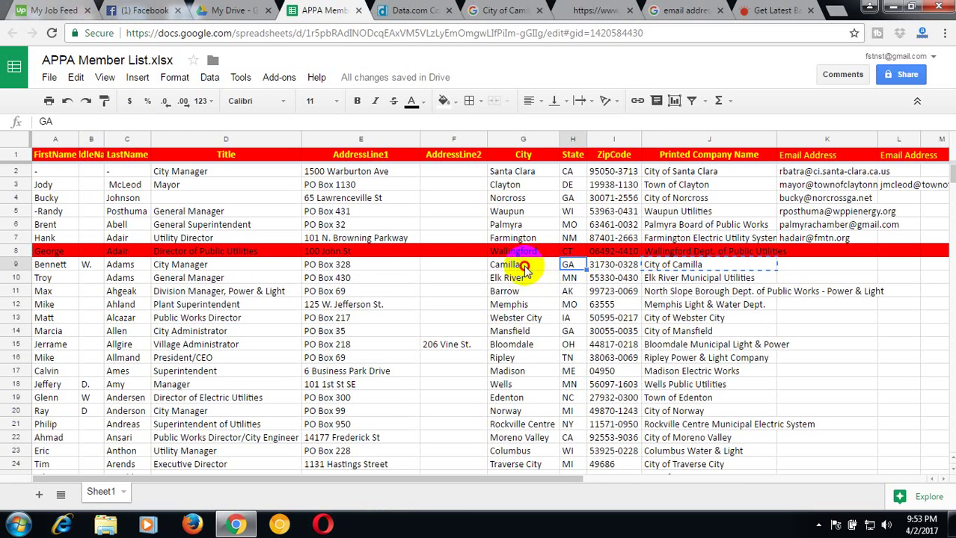
left_click(520, 267)
left_click(340, 269)
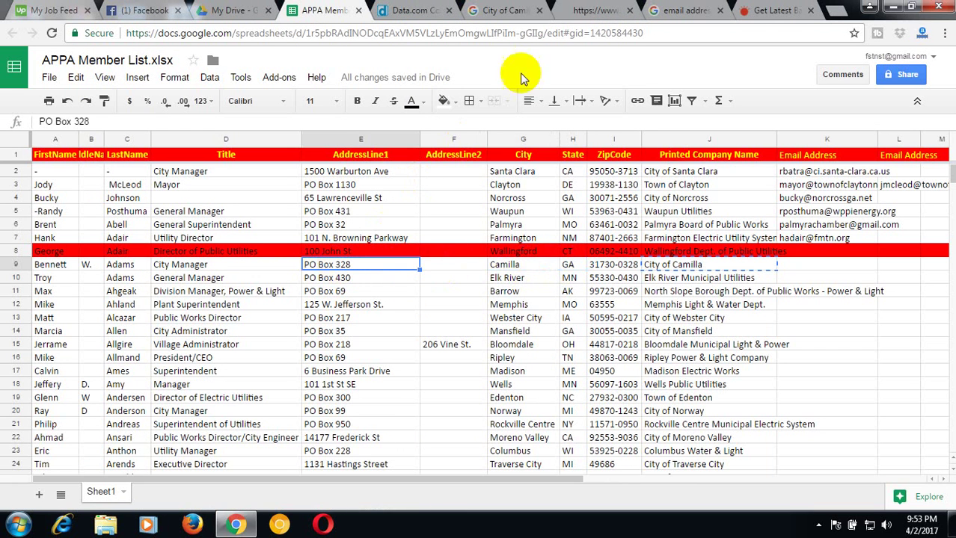
left_click(582, 12)
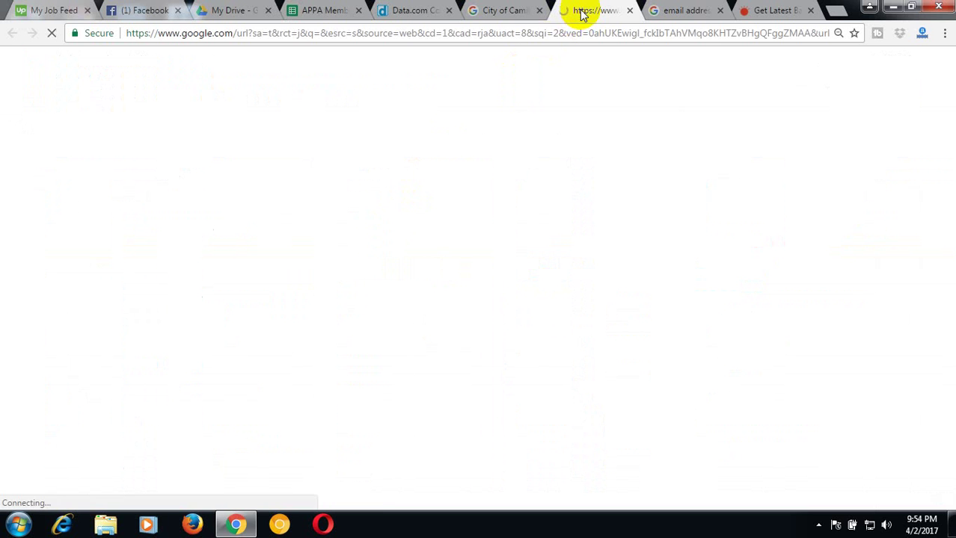
left_click(511, 11)
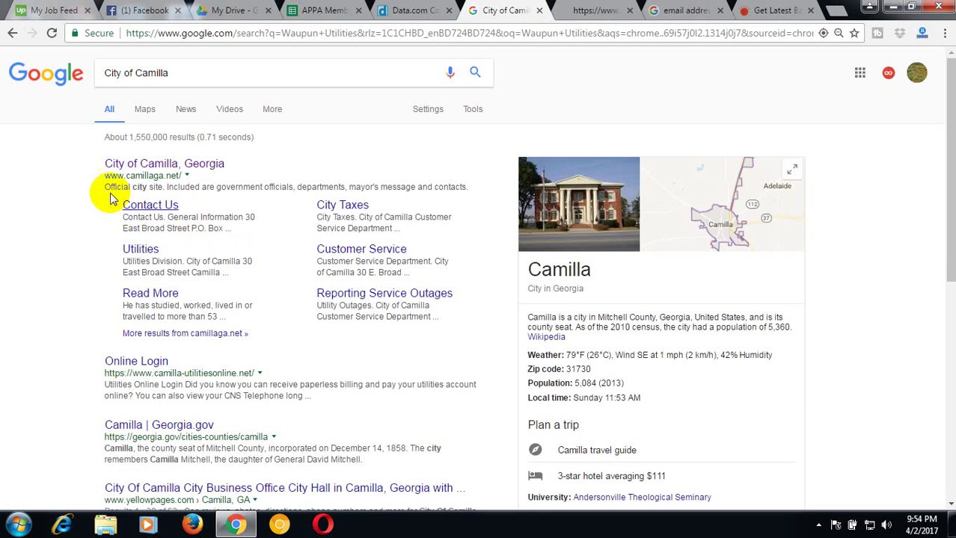
left_click_drag(104, 175, 183, 175)
right_click(199, 178)
left_click(217, 184)
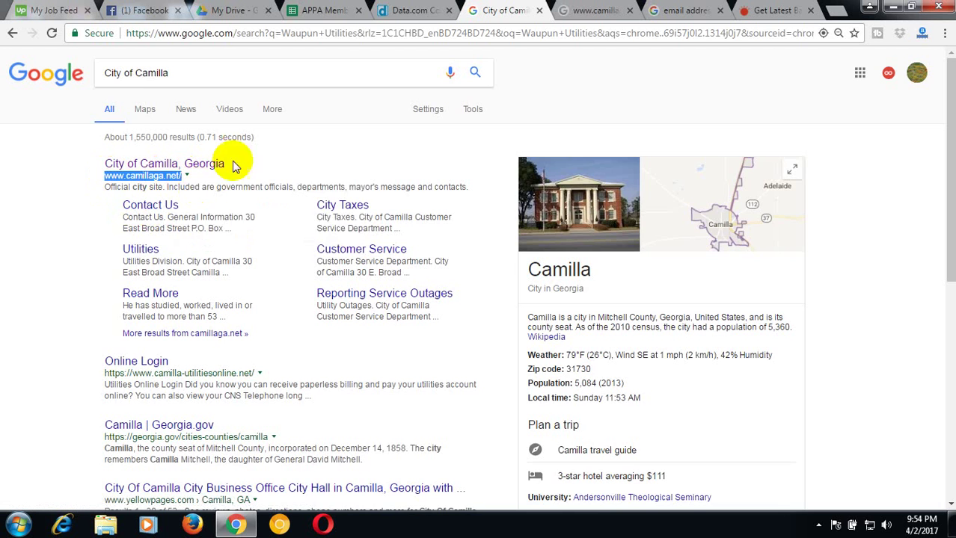
left_click(410, 10)
left_click(425, 89)
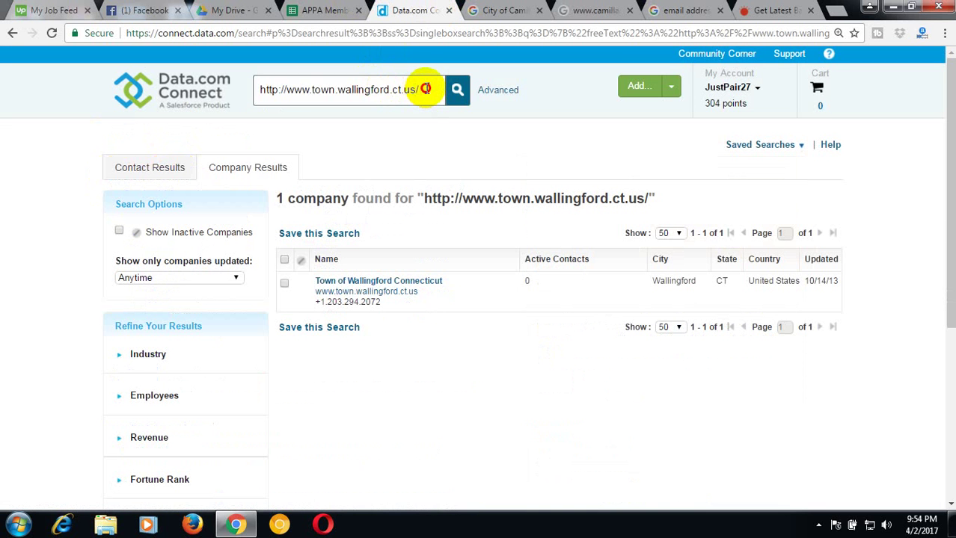
left_click_drag(425, 89, 213, 95)
right_click(303, 94)
left_click(321, 137)
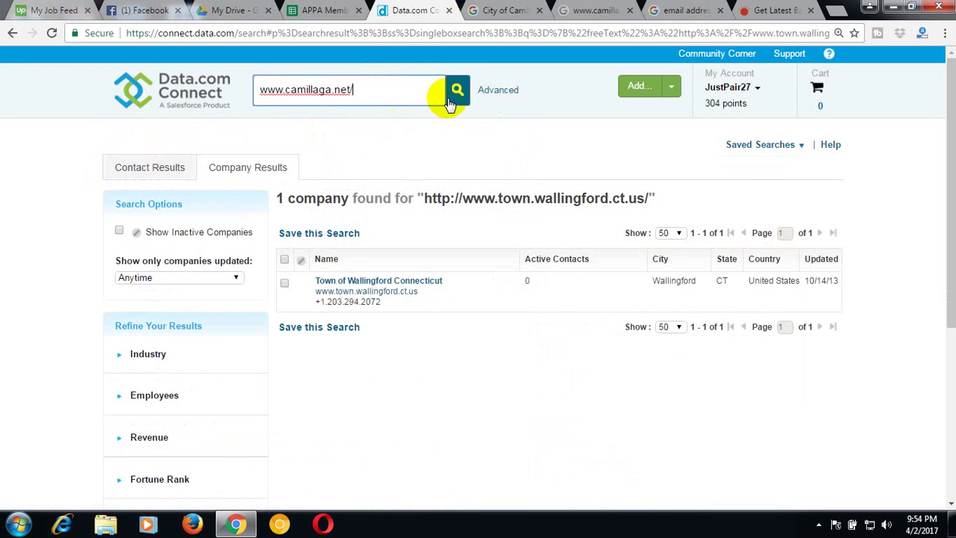
left_click(457, 90)
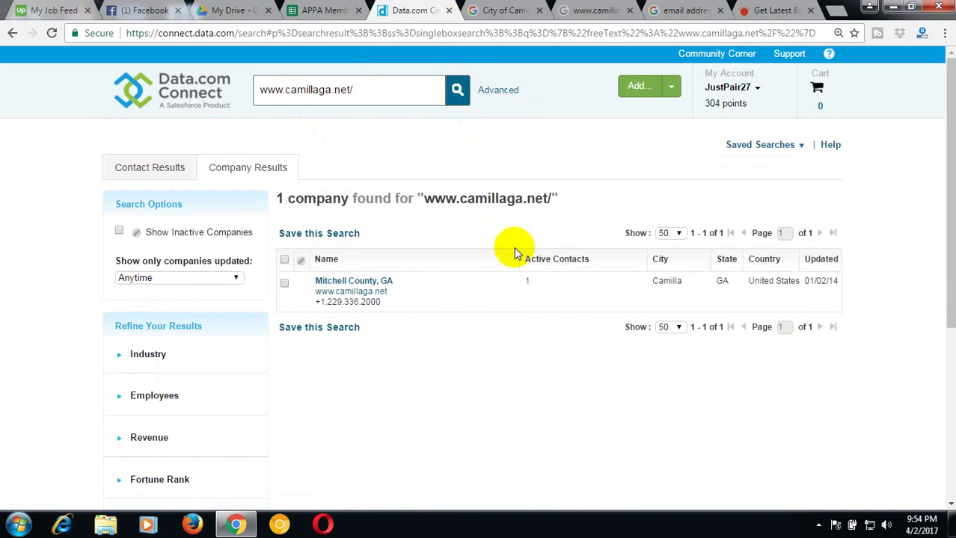
left_click(526, 281)
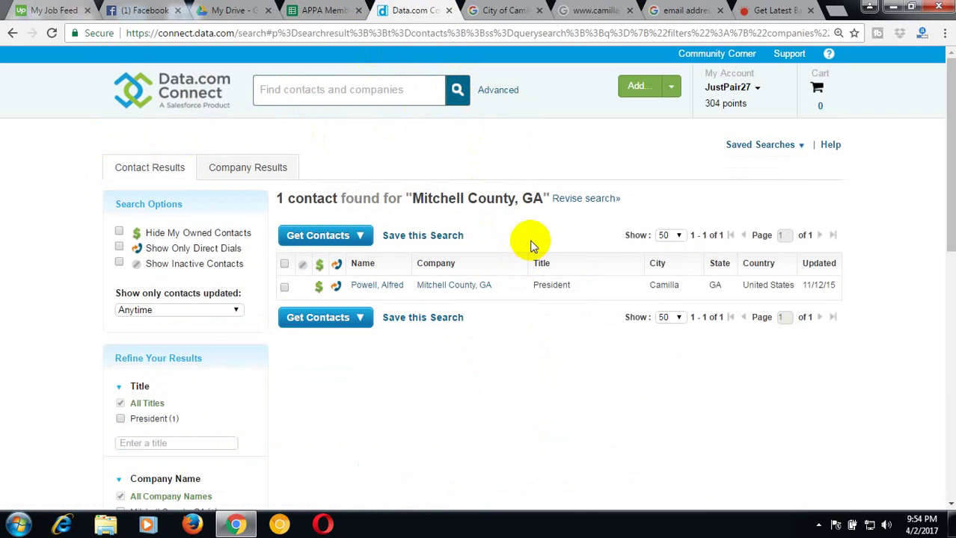
left_click(596, 10)
left_click(320, 9)
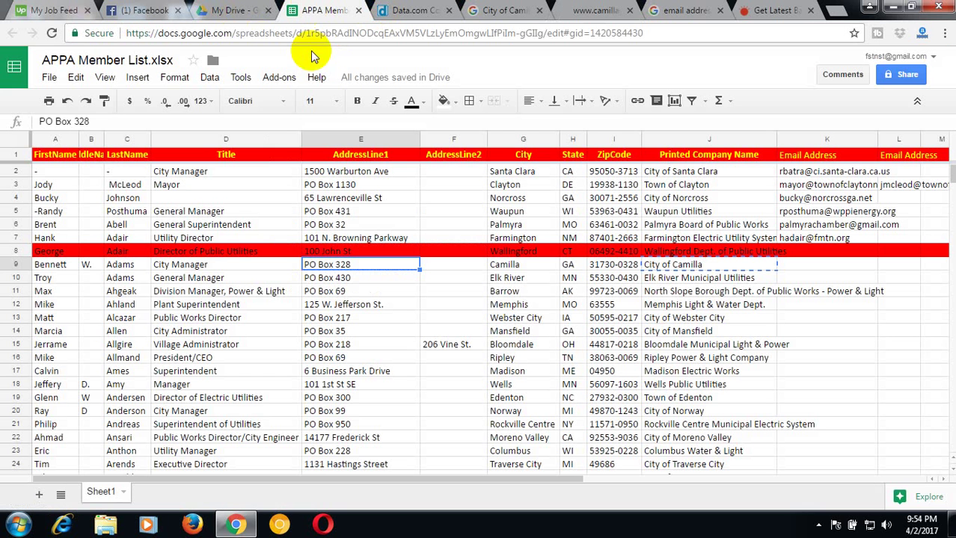
left_click(181, 266)
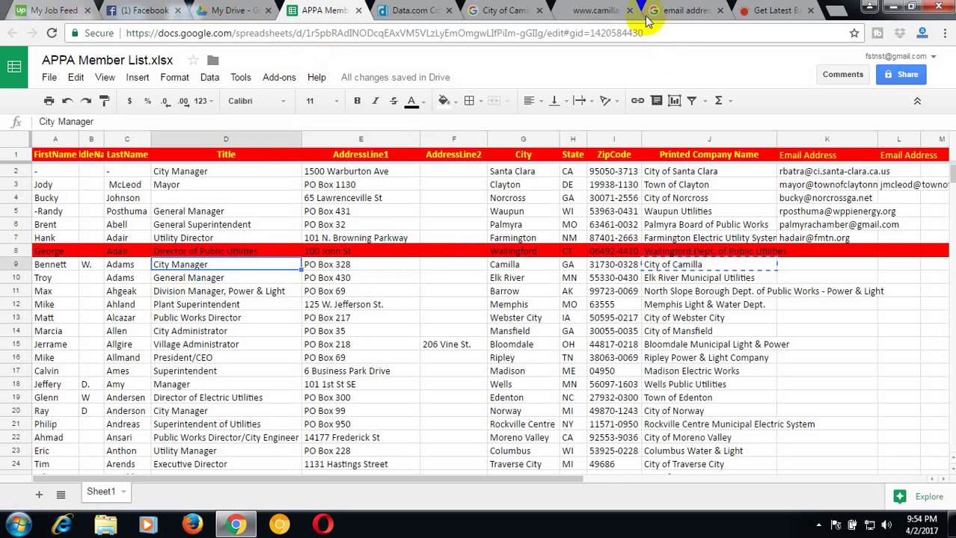
left_click(596, 12)
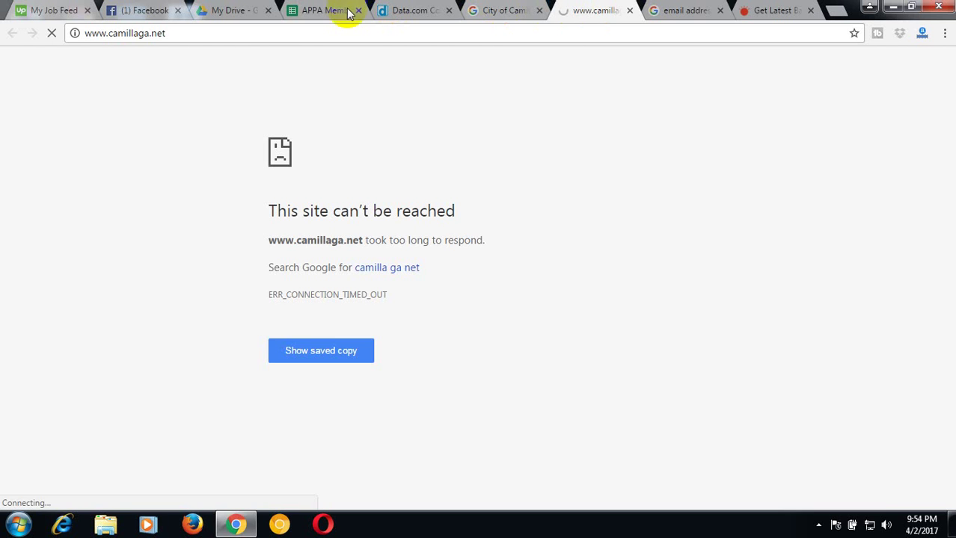
Step: Copy the full name and title cells of the City of Camilla entry in row 9 of the member list
left_click(318, 10)
left_click_drag(59, 272, 177, 267)
right_click(178, 265)
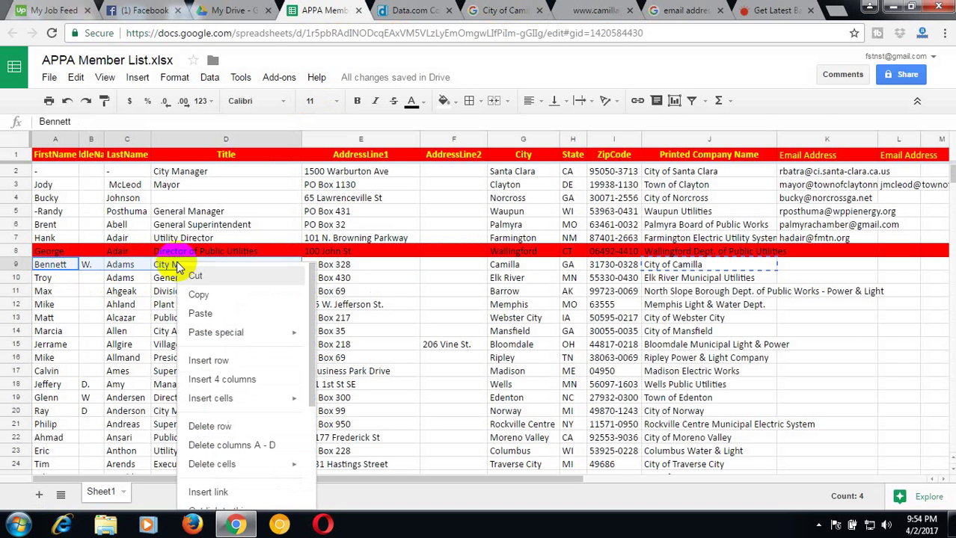
left_click(201, 293)
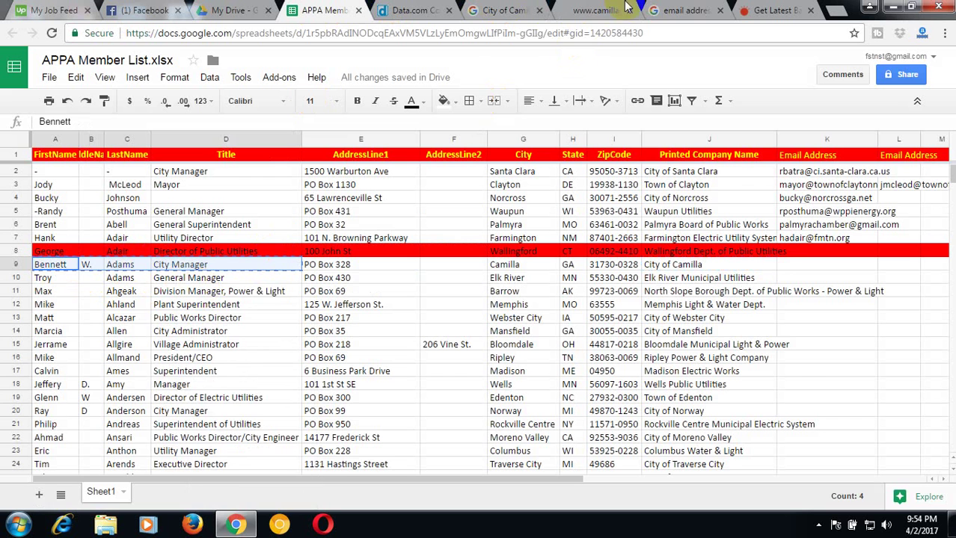
Step: Add the copied name and City Manager title before City of Camilla in the Google query and run the search
left_click(506, 10)
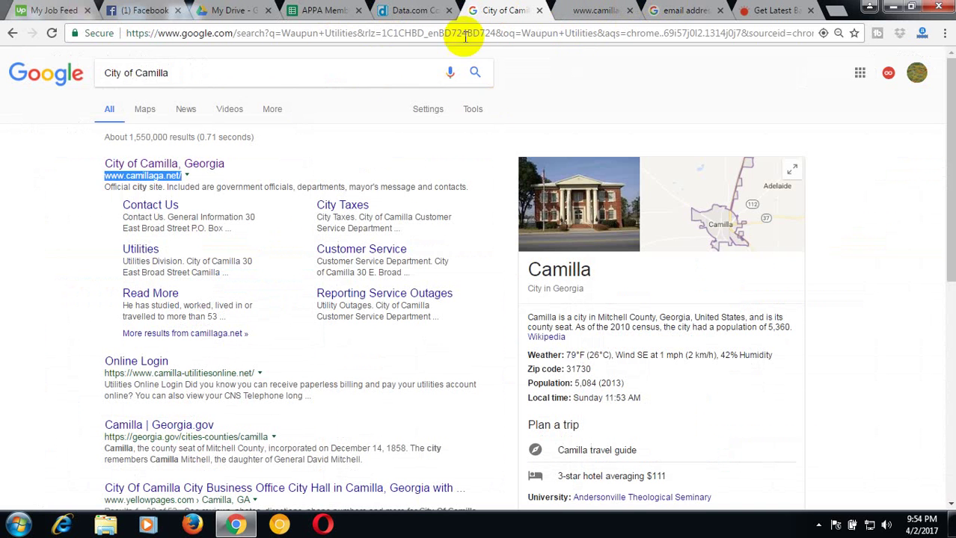
left_click(105, 75)
right_click(105, 75)
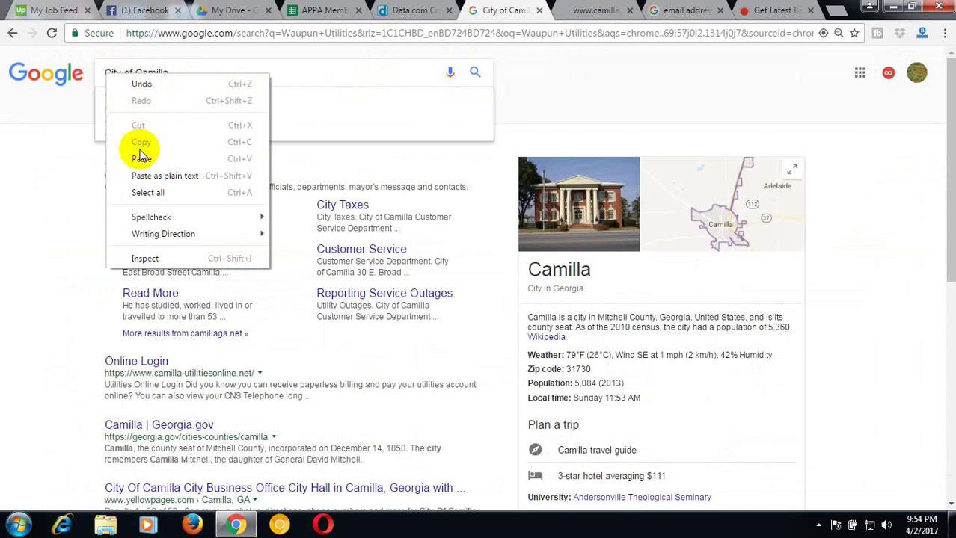
left_click(141, 156)
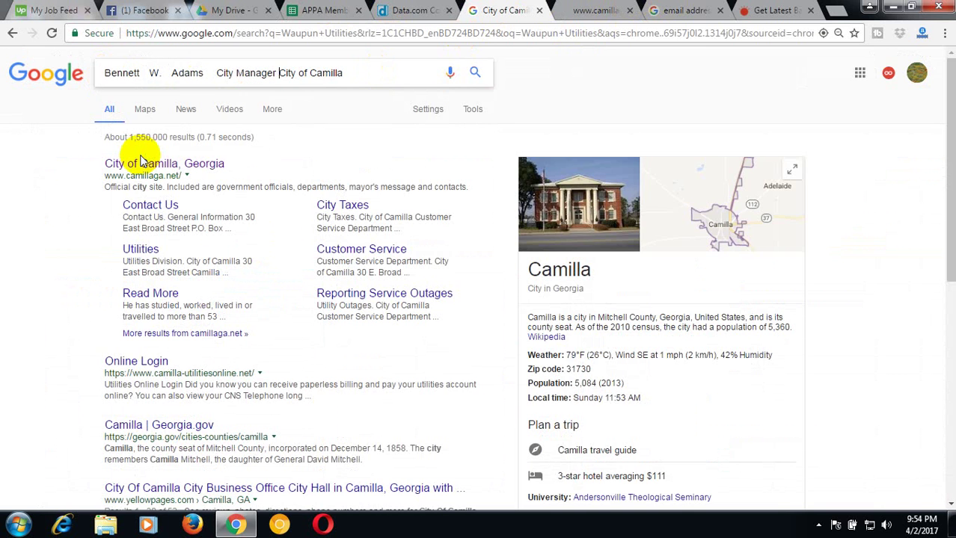
key("Return")
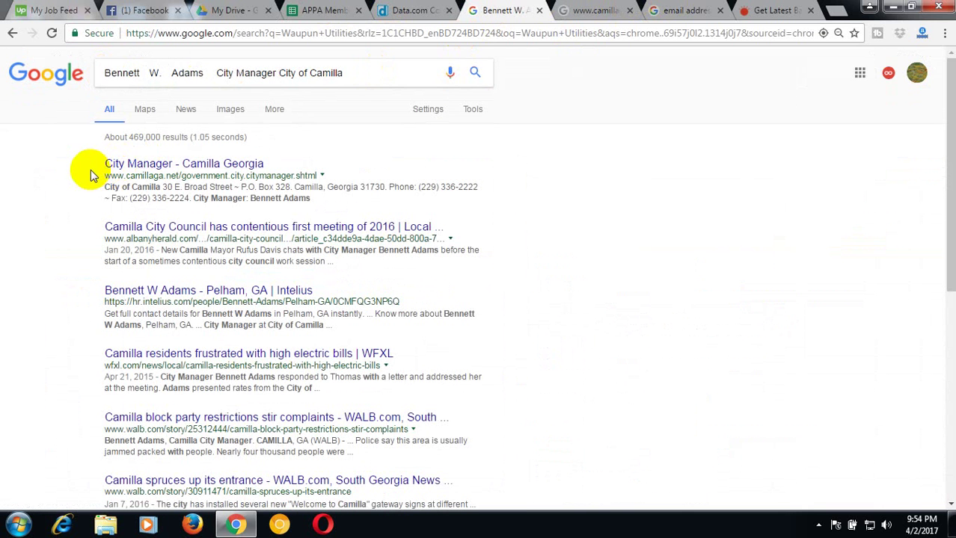
right_click(138, 163)
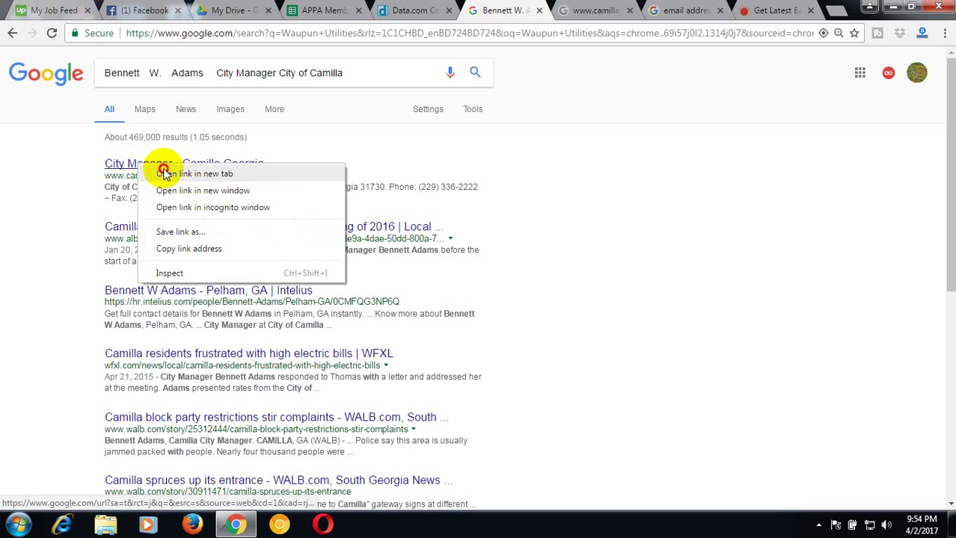
left_click(165, 171)
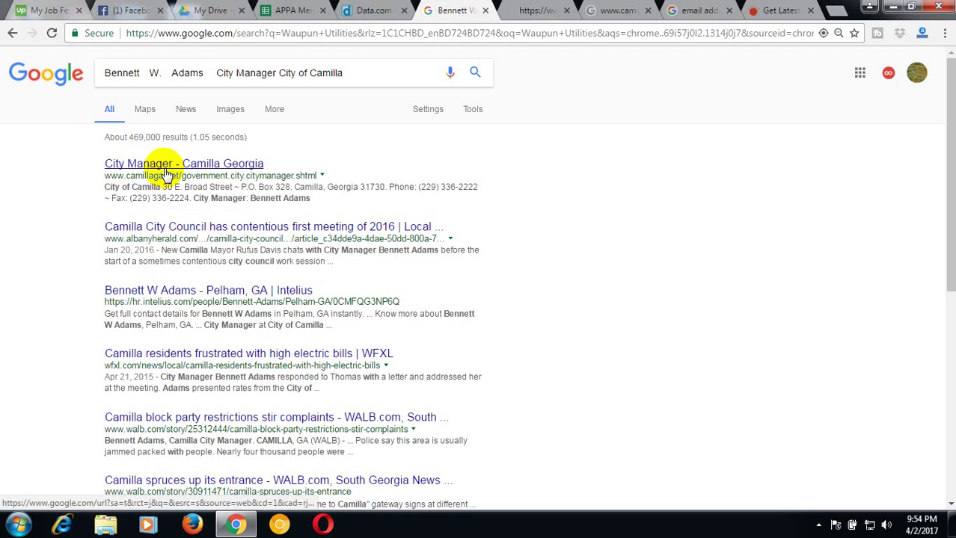
left_click(541, 12)
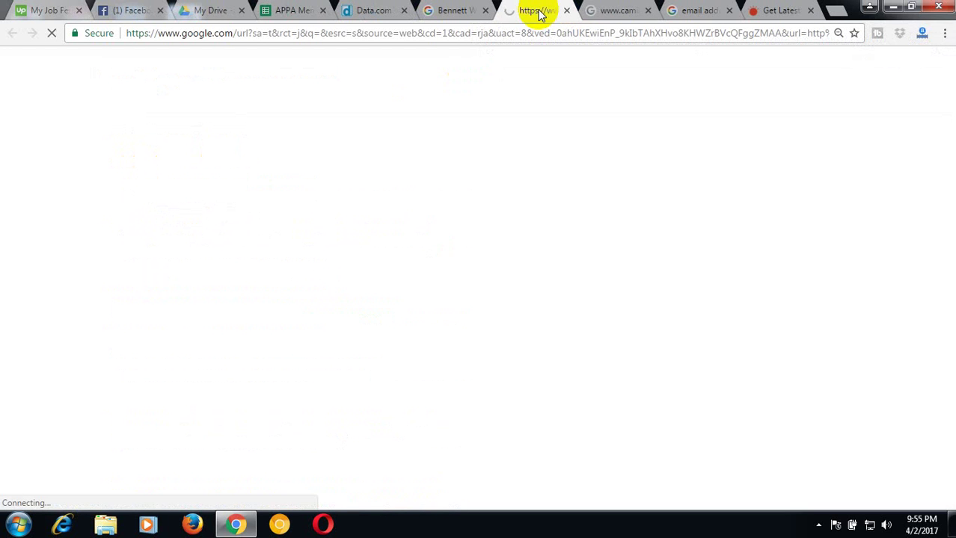
left_click(451, 10)
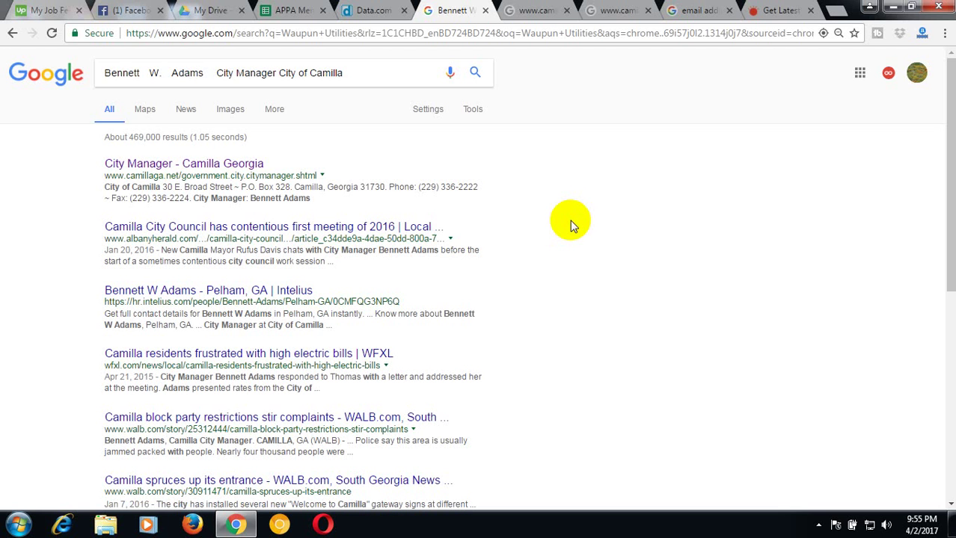
left_click(538, 7)
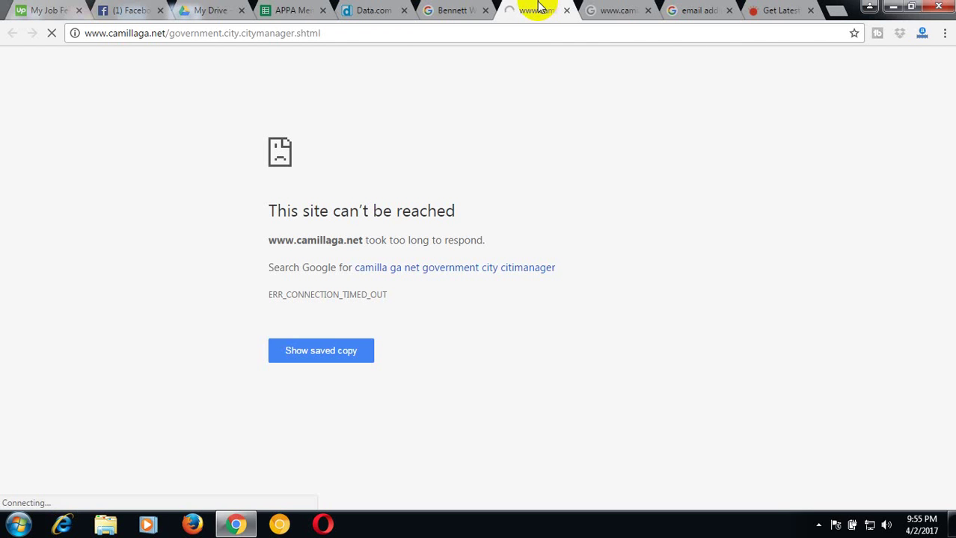
left_click(386, 34)
key("Return")
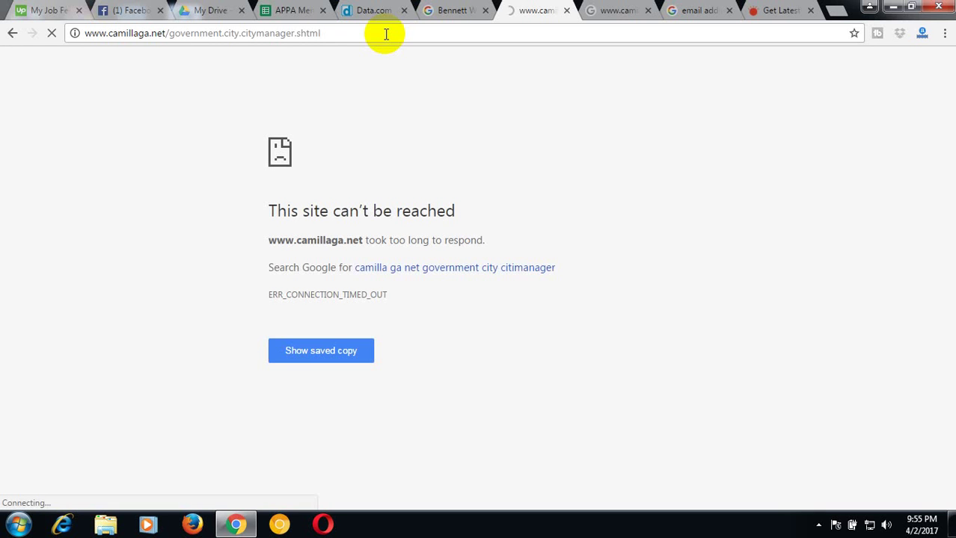
Step: Connect the computer to the WE L4 wireless network
left_click(869, 526)
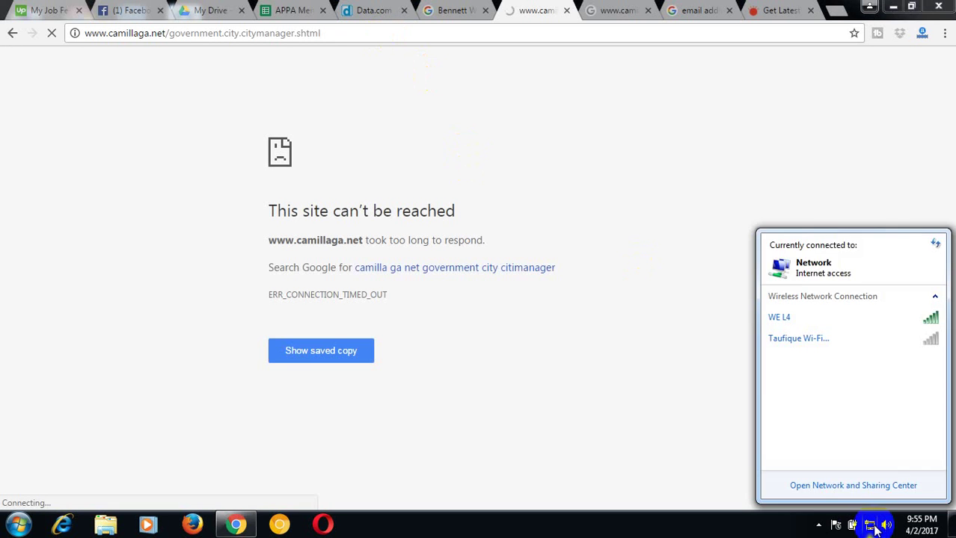
left_click(925, 331)
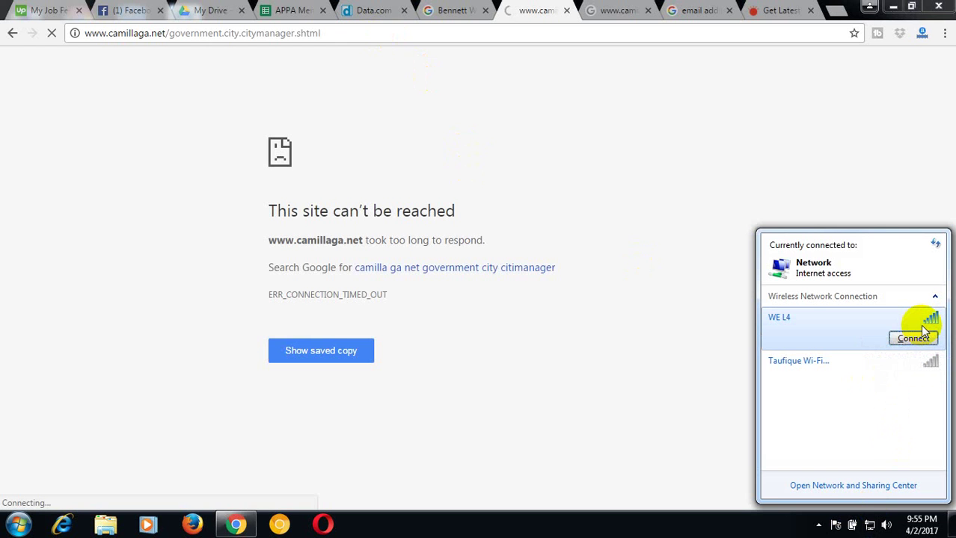
left_click(912, 338)
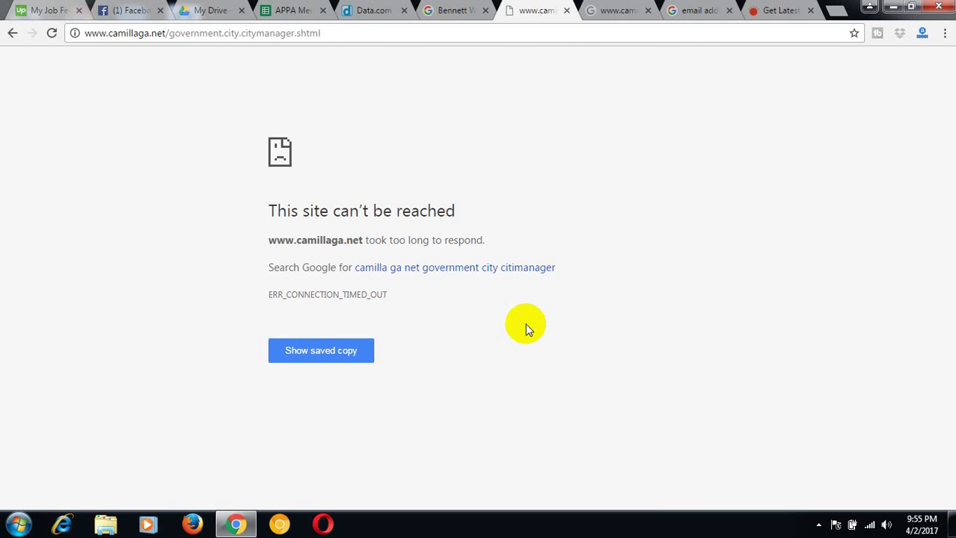
Step: Reload the Camilla city manager page over the wireless connection and check the network status
key("F5")
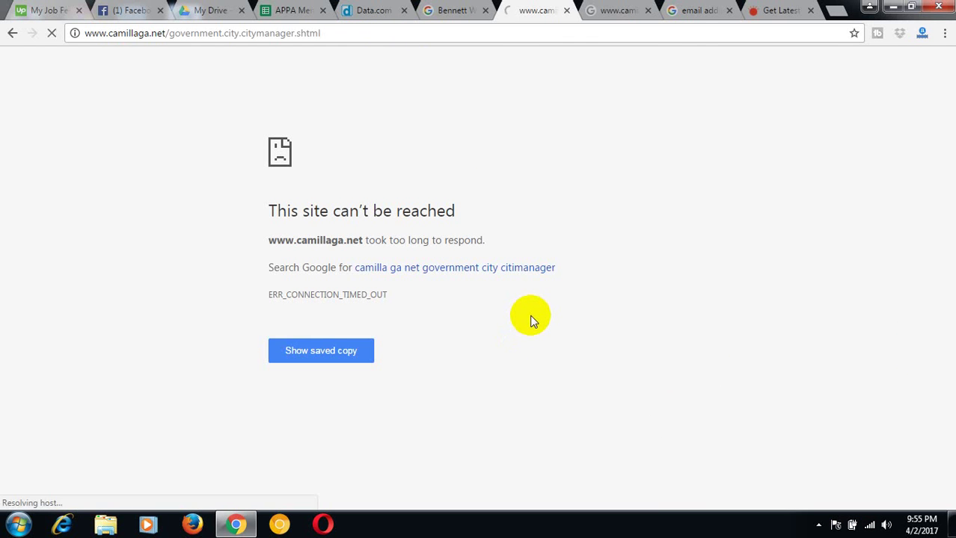
left_click(358, 36)
left_click(357, 36)
left_click(869, 523)
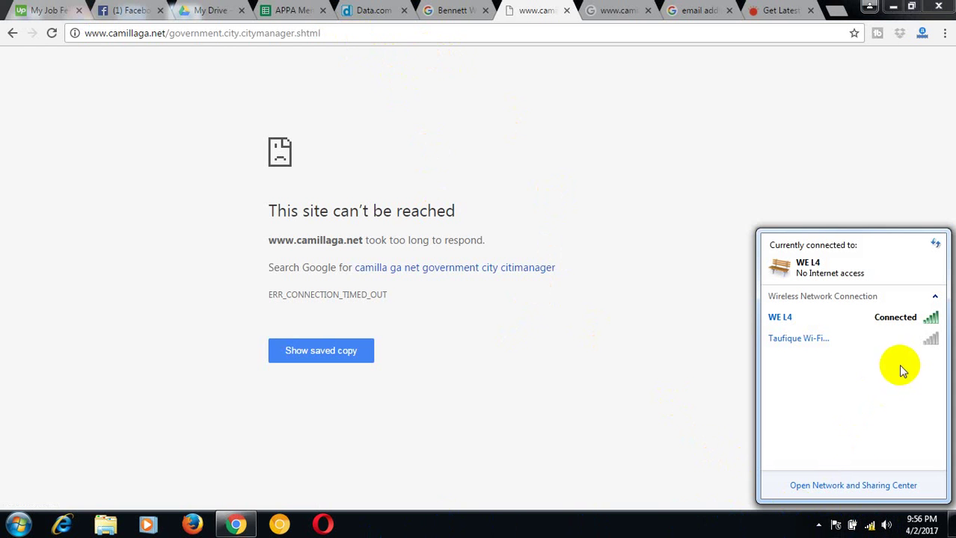
left_click(818, 525)
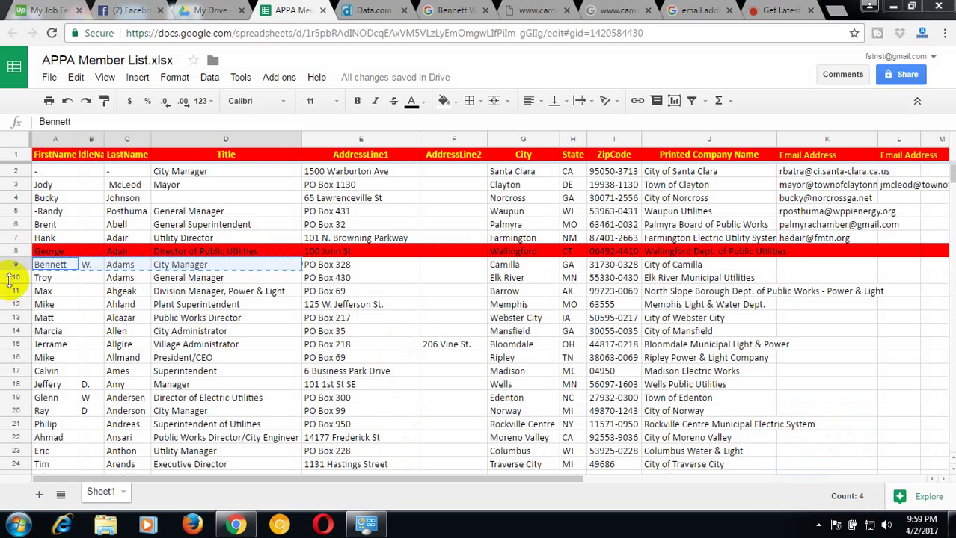
Step: Fill the entire City of Camilla row, row 9 of the APPA Member List, with orange
left_click(14, 264)
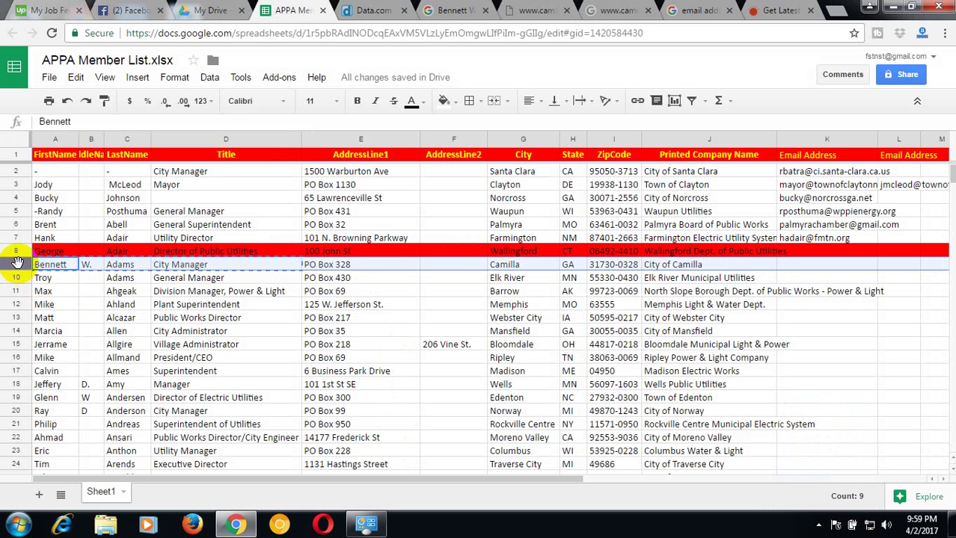
left_click(452, 104)
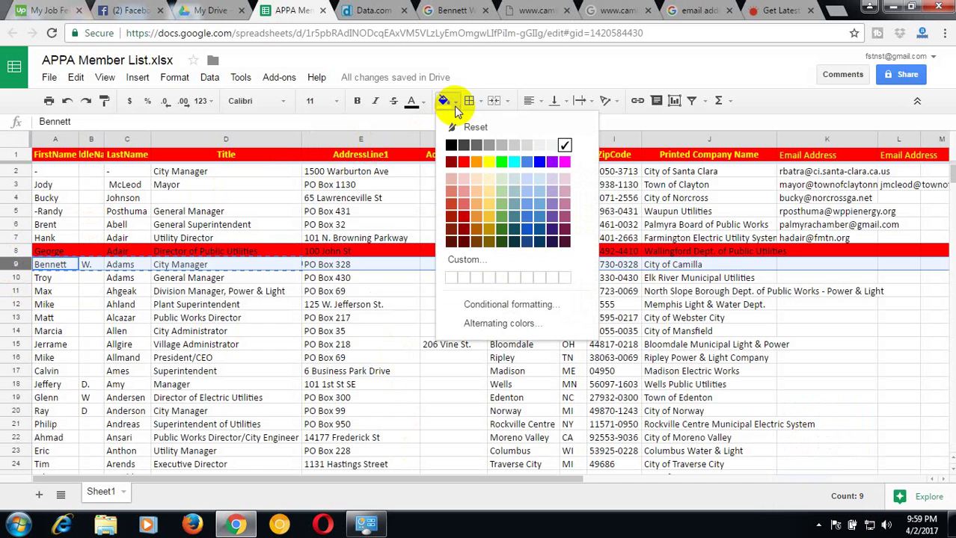
left_click(465, 163)
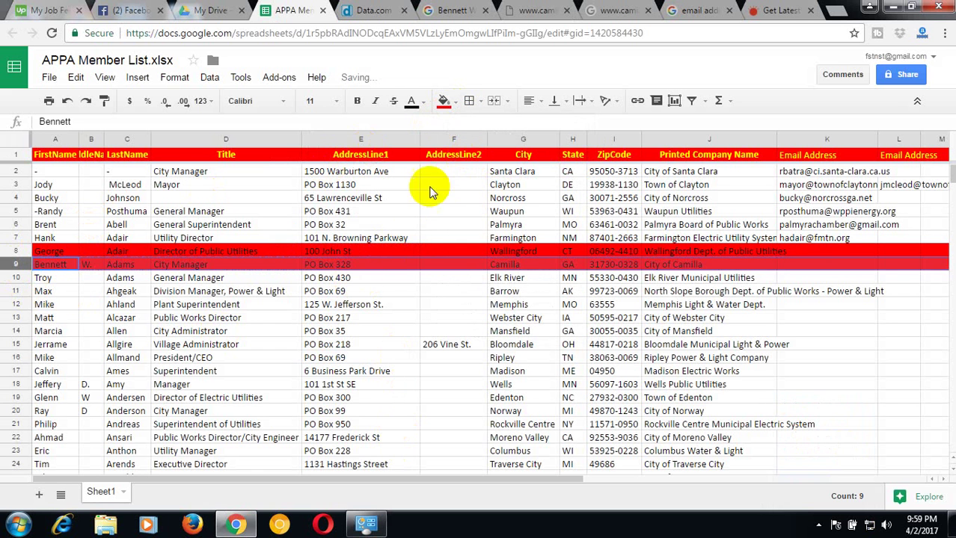
left_click(458, 104)
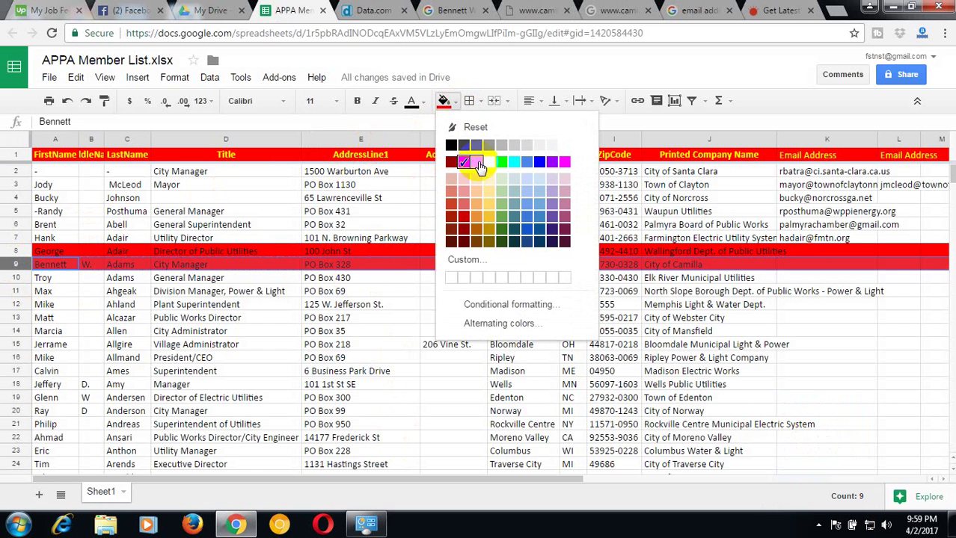
left_click(477, 166)
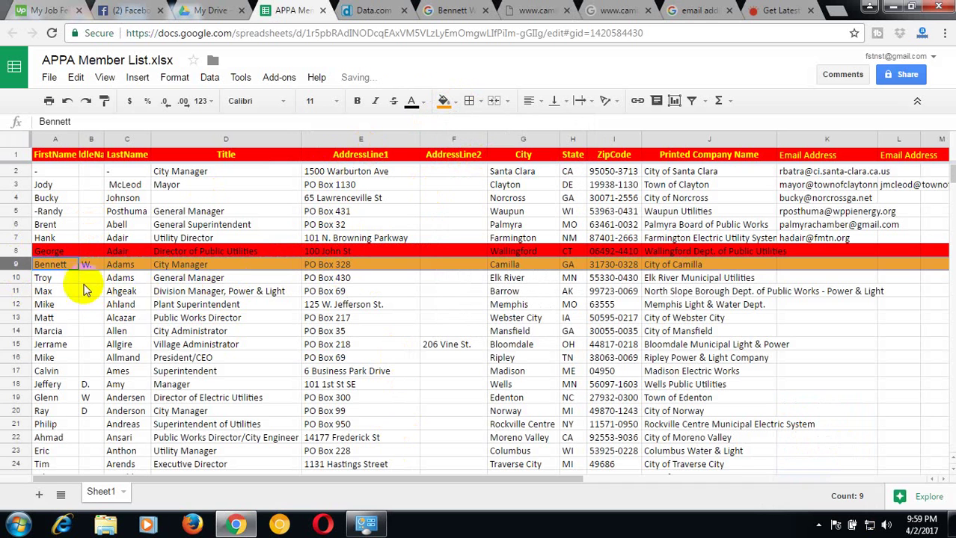
left_click_drag(70, 279, 176, 280)
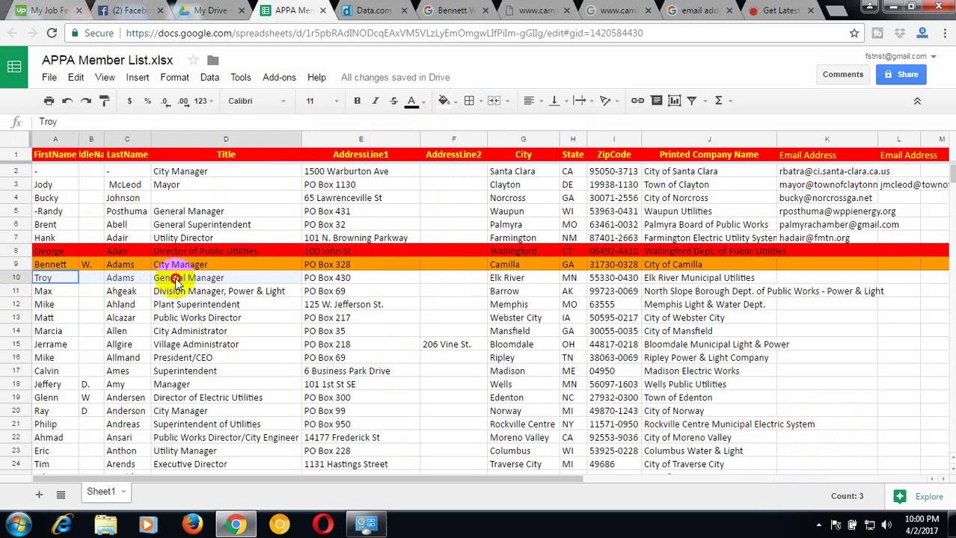
left_click_drag(175, 281, 177, 280)
right_click(177, 279)
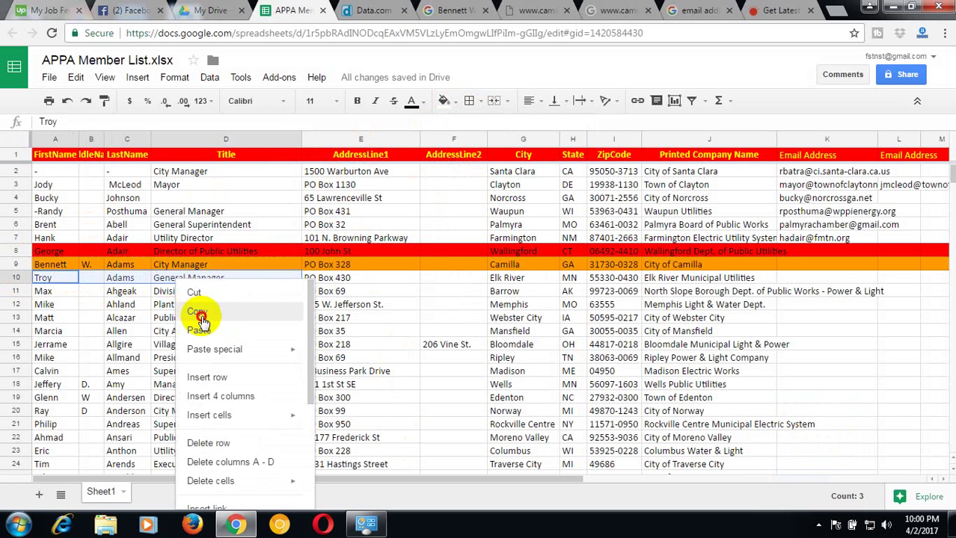
left_click(200, 310)
left_click(525, 10)
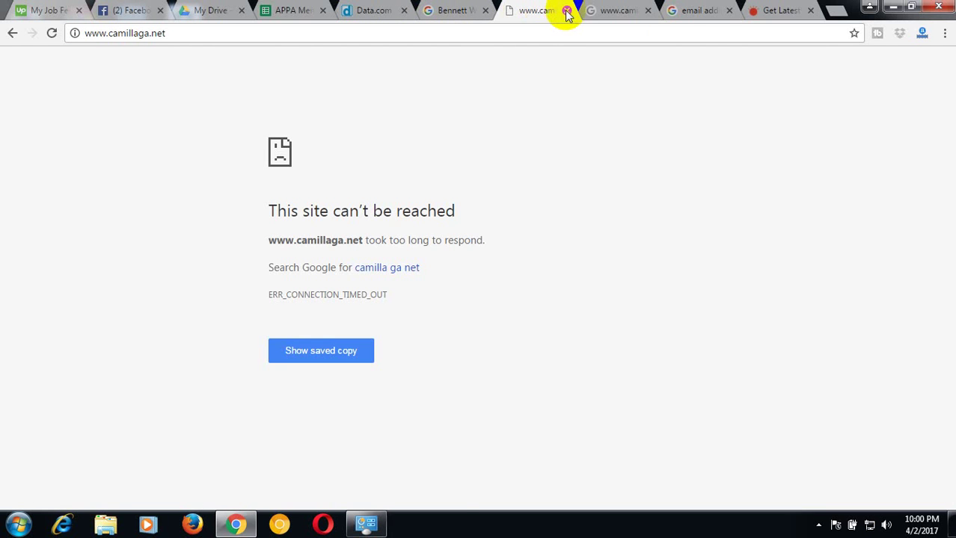
left_click(566, 11)
Step: Replace the Google query with the copied row 10 name and General Manager title, and run the search
left_click(465, 10)
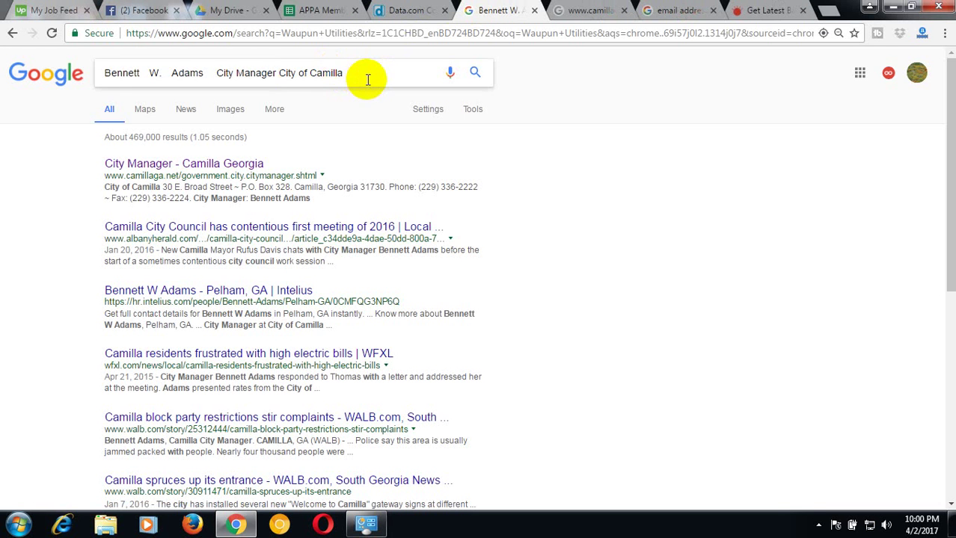
left_click_drag(367, 79, 105, 75)
right_click(105, 76)
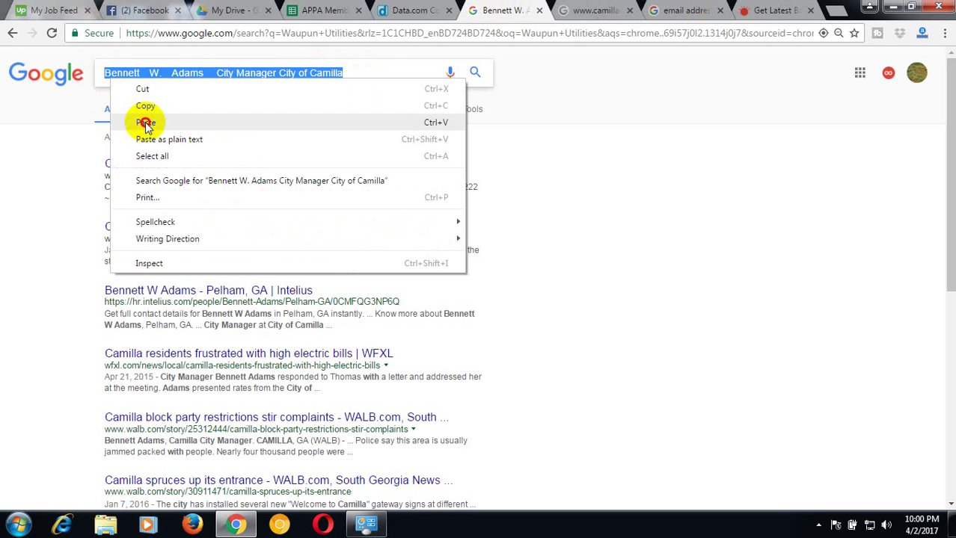
left_click(145, 122)
left_click(475, 73)
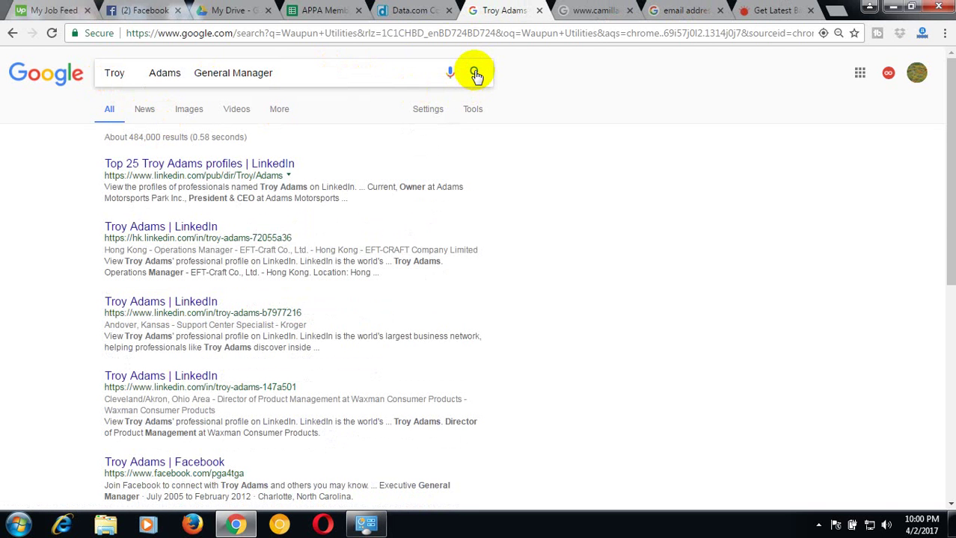
Step: Copy the row 10 company name, Elk River Municipal Utilities, append it to the Google query and search again
left_click(331, 11)
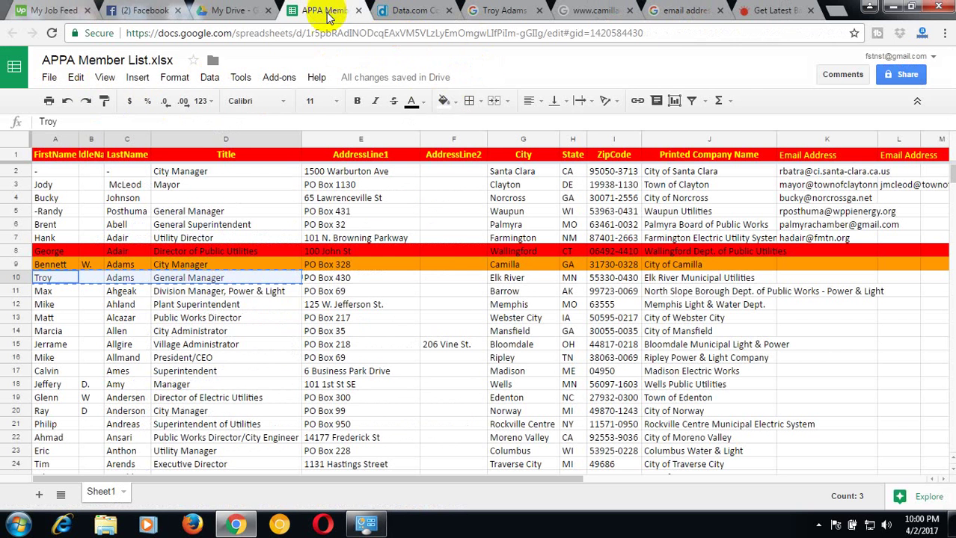
left_click(670, 278)
right_click(672, 281)
left_click(686, 310)
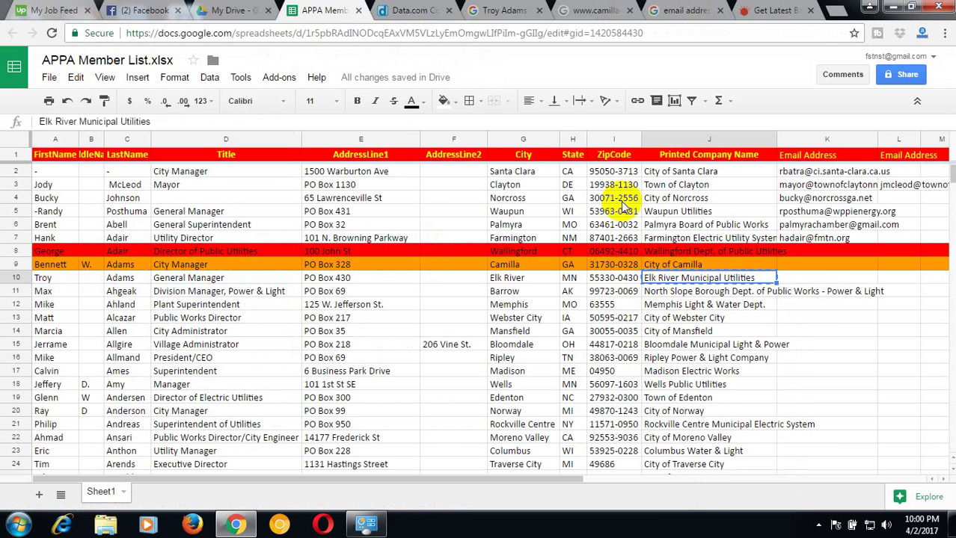
left_click(504, 10)
right_click(353, 71)
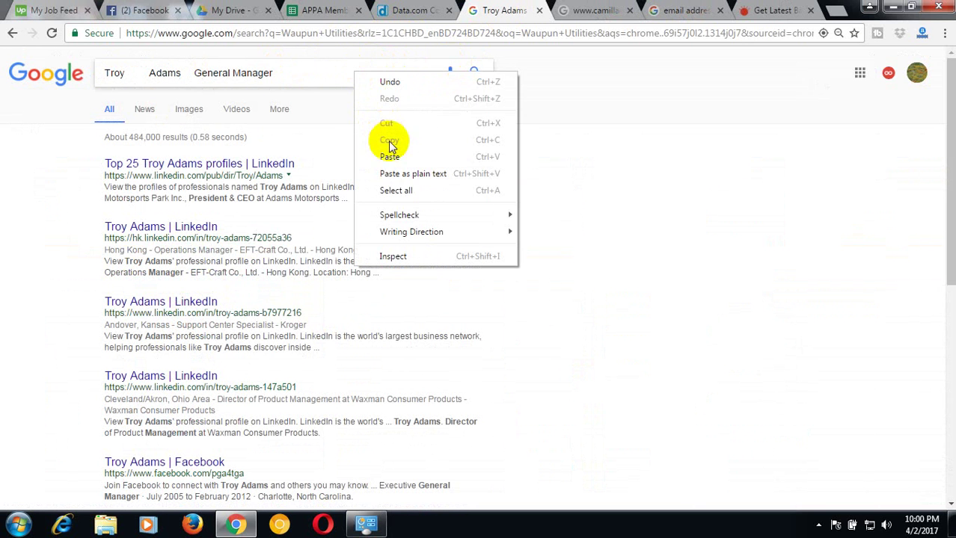
left_click(378, 142)
left_click(274, 72)
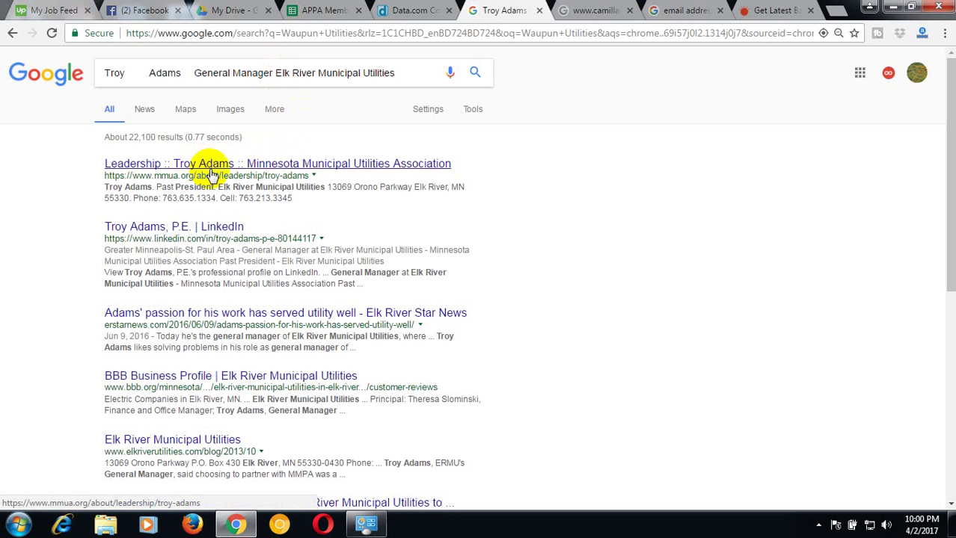
Step: Open the Minnesota Municipal Utilities Association leadership result in a new tab and copy the contact's email address
right_click(241, 172)
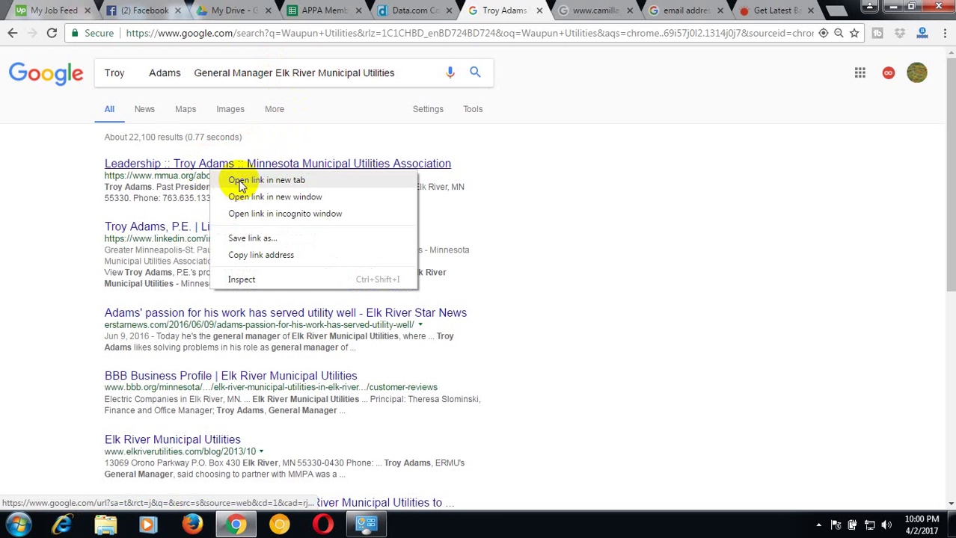
left_click(258, 180)
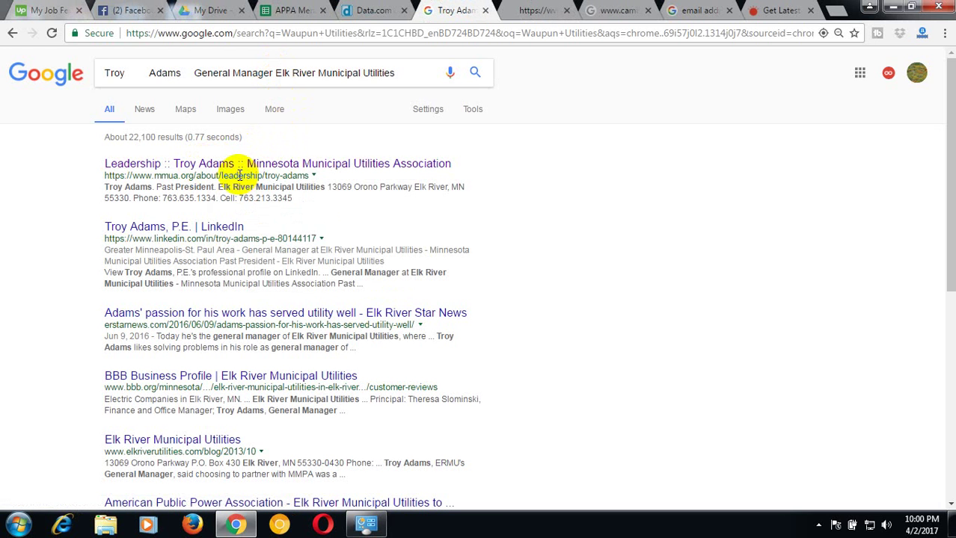
left_click(527, 15)
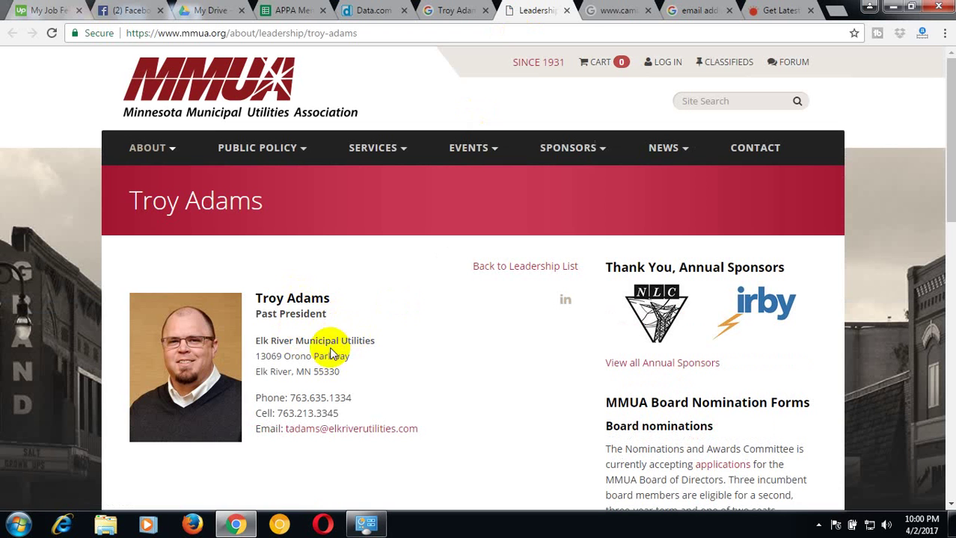
right_click(356, 434)
left_click(375, 395)
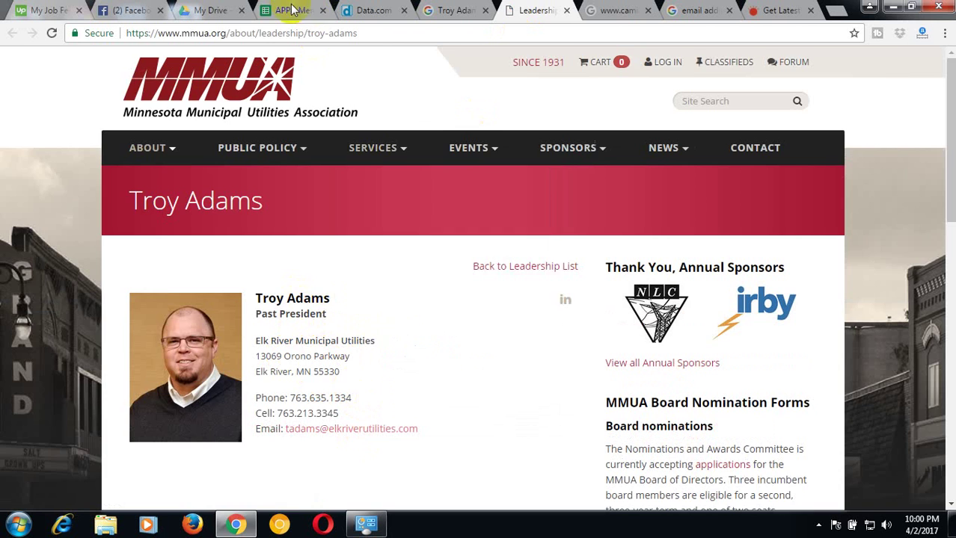
Step: Paste the copied email address into the first Email Address column of row 10 in the APPA Member List
left_click(294, 10)
left_click(800, 279)
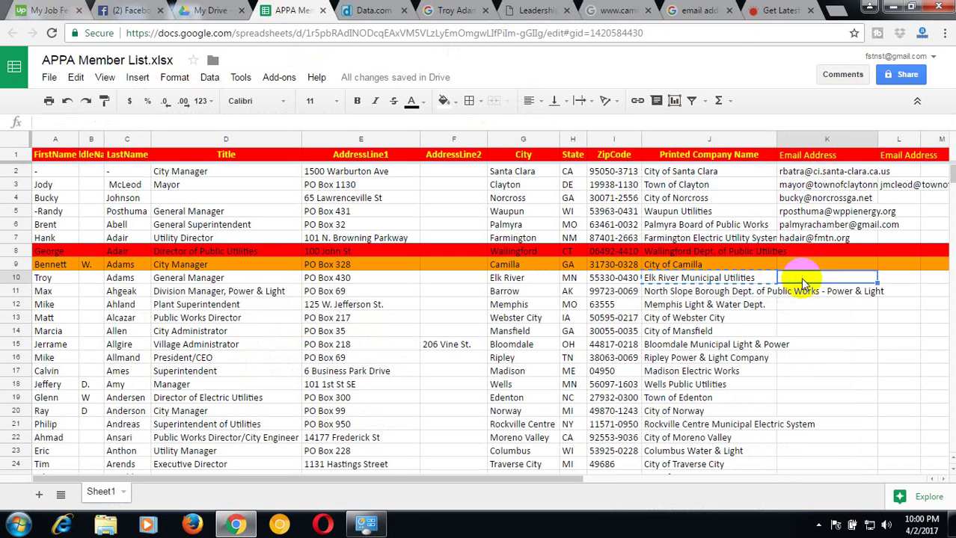
right_click(800, 279)
left_click(827, 332)
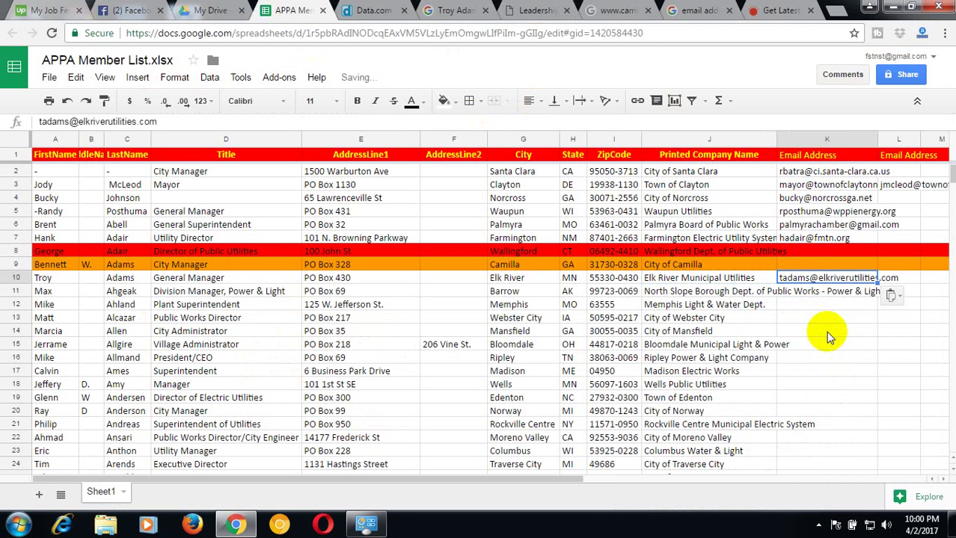
Step: Look up the copied email address in Data.com Connect through the Add a Contact form
left_click(358, 10)
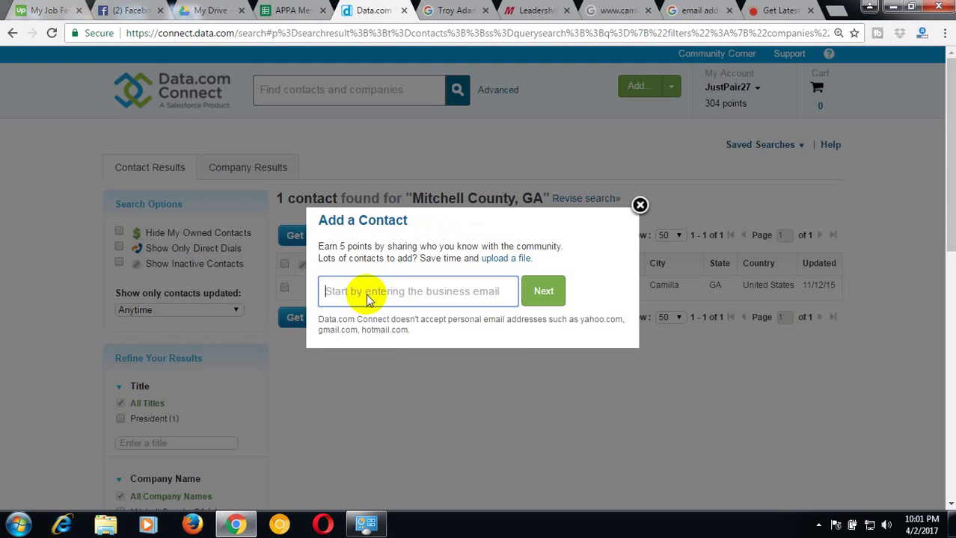
right_click(367, 295)
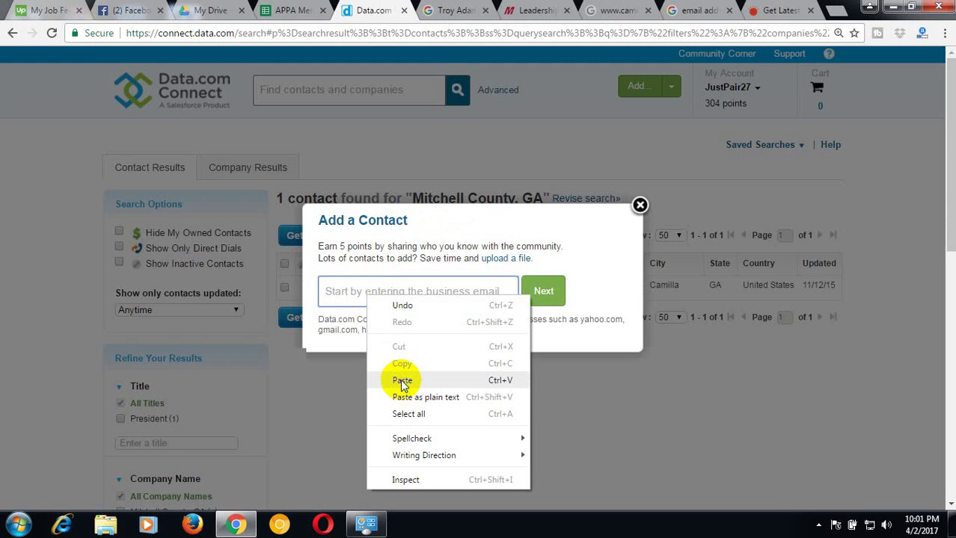
left_click(402, 381)
left_click(557, 298)
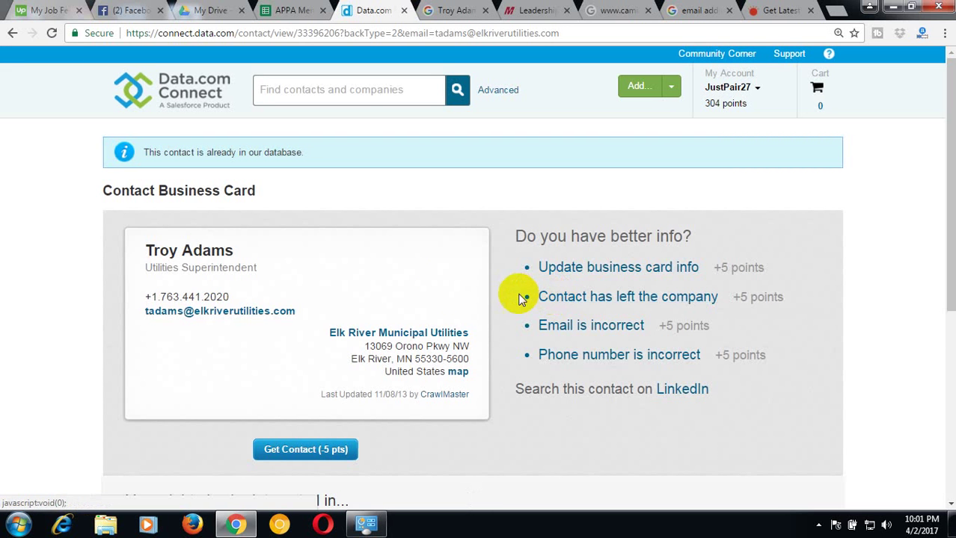
Step: Copy the row 11 contact's first name through title, and close the MMUA, Camilla and email address search tabs
left_click(300, 15)
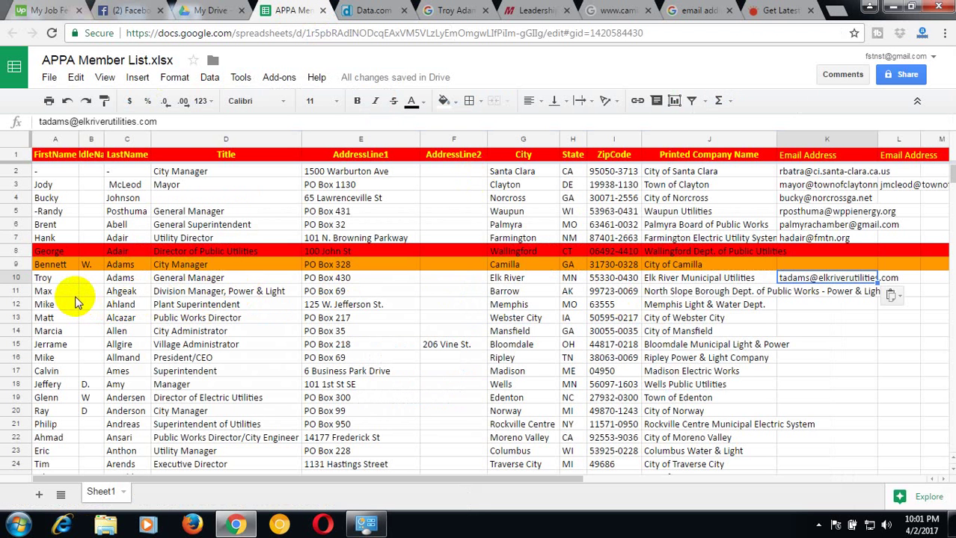
left_click_drag(71, 293, 196, 293)
right_click(196, 293)
left_click(217, 322)
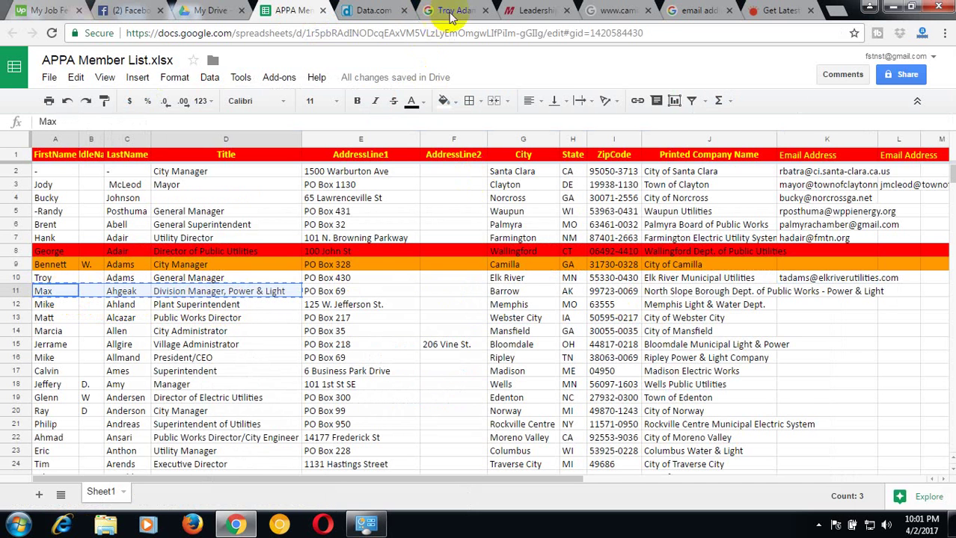
left_click(513, 11)
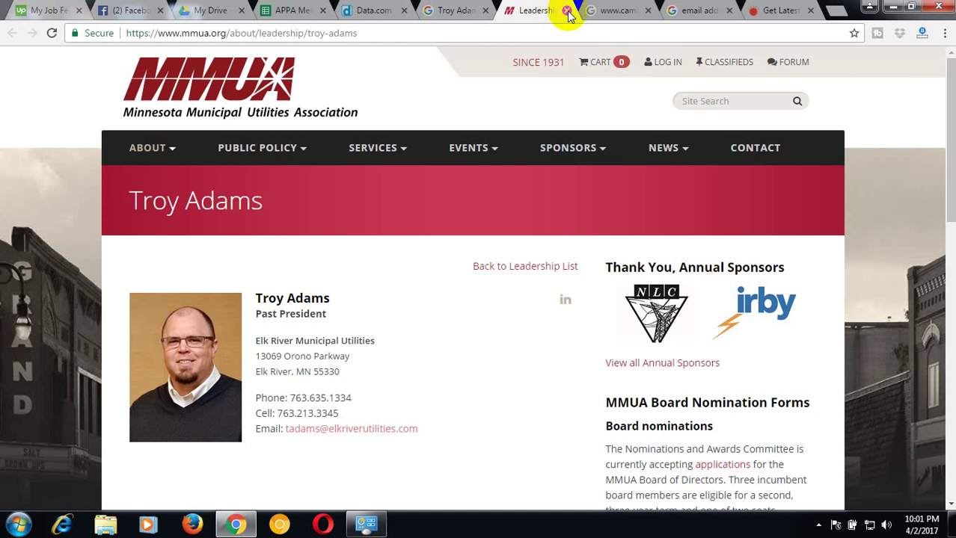
left_click(566, 10)
left_click(566, 10)
Step: Replace the Google query with the copied row 11 name and title, Division Manager, Power & Light
left_click(464, 11)
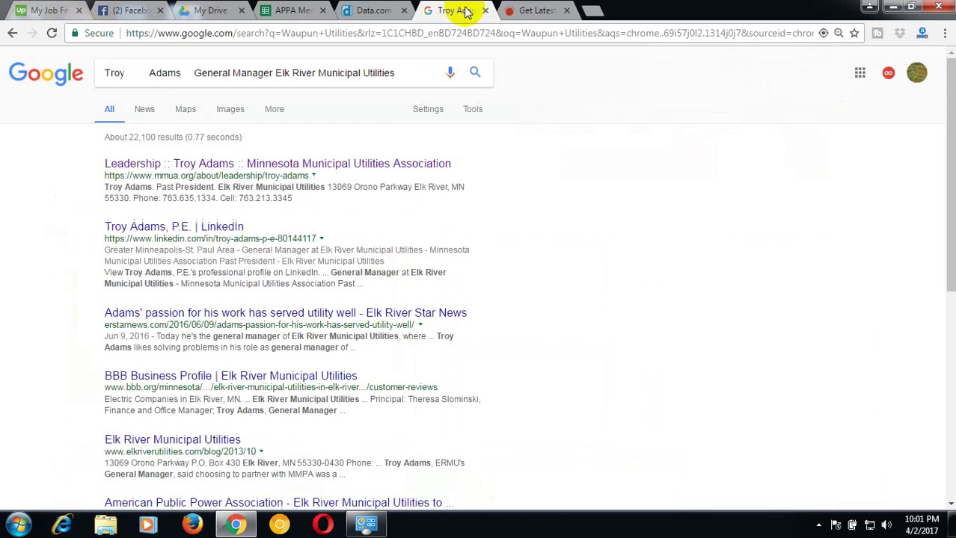
left_click_drag(406, 71, 106, 73)
right_click(125, 72)
left_click(157, 116)
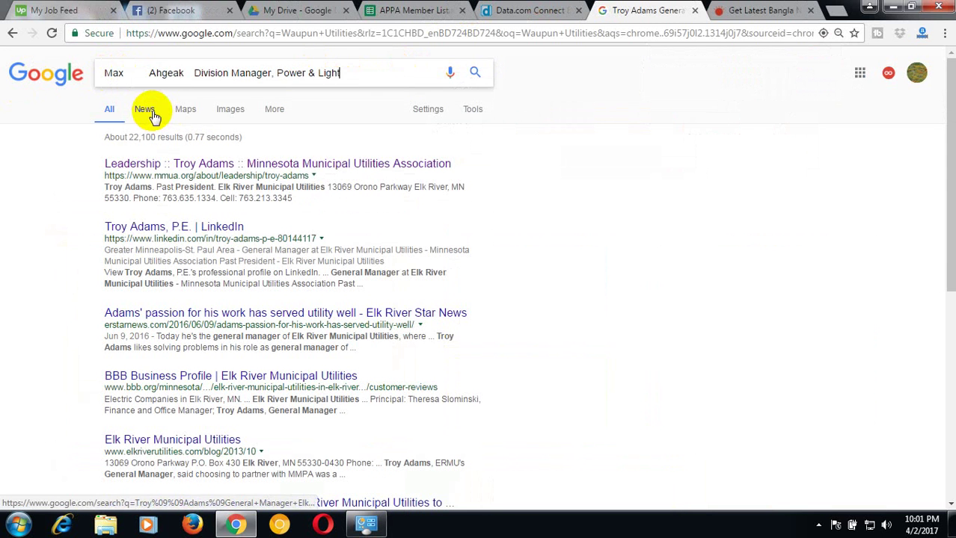
Step: Append the row 11 company, North Slope Borough Dept. of Public Works - Power & Light, to the Google query and search
left_click(454, 11)
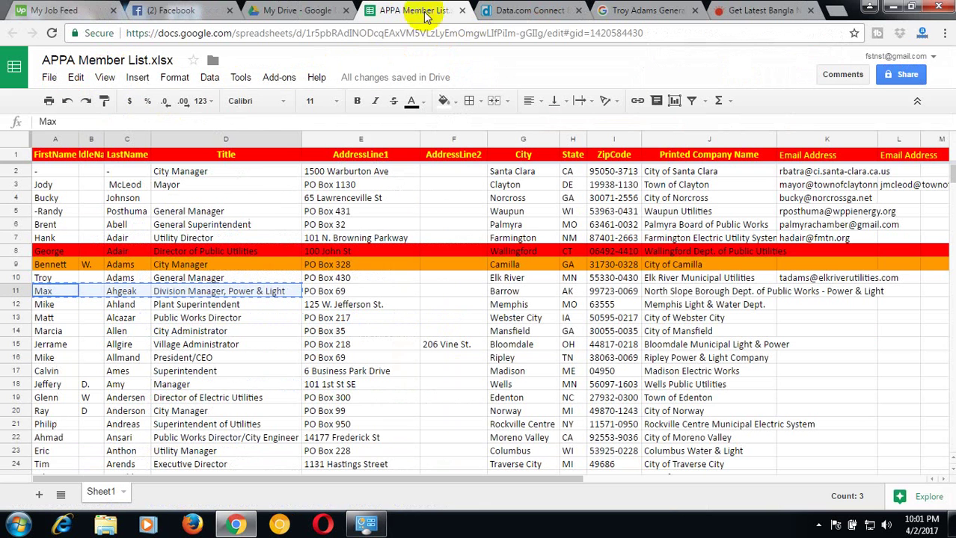
left_click(668, 292)
right_click(670, 296)
left_click(689, 324)
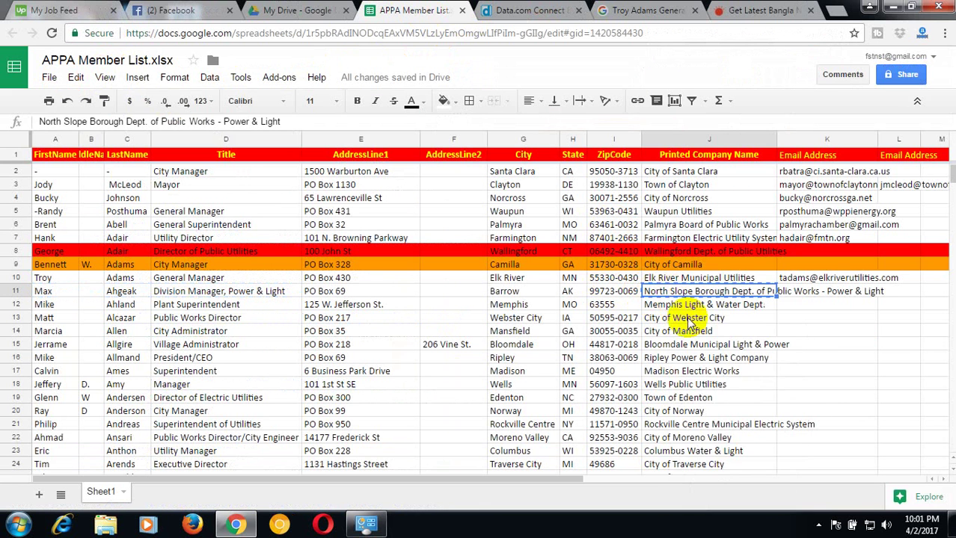
left_click(658, 10)
right_click(377, 75)
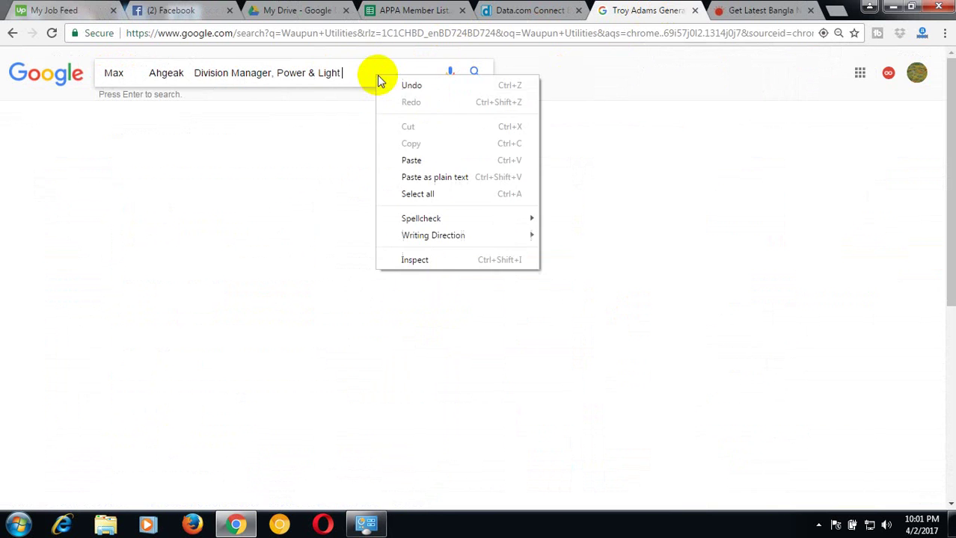
left_click(416, 159)
key("Return")
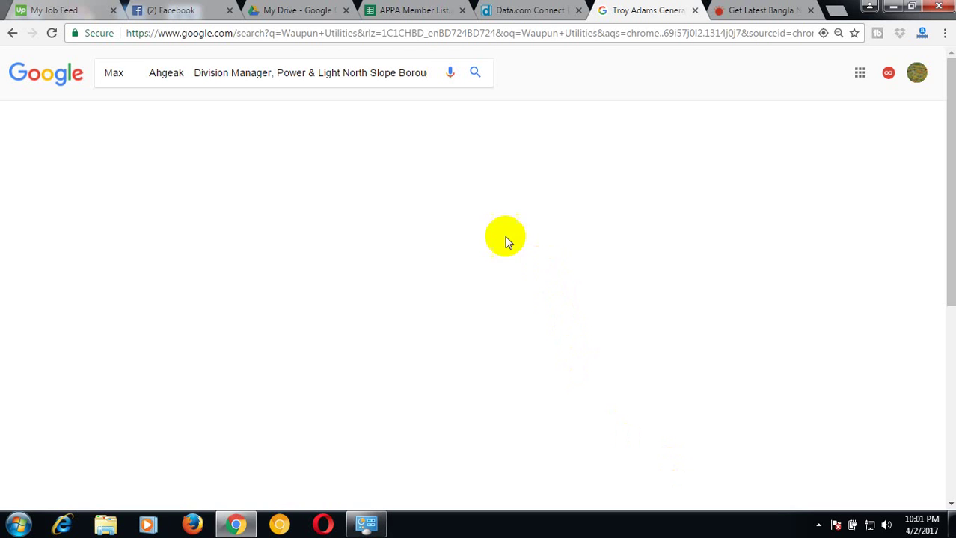
Step: Check the computer's network connection status
left_click(349, 74)
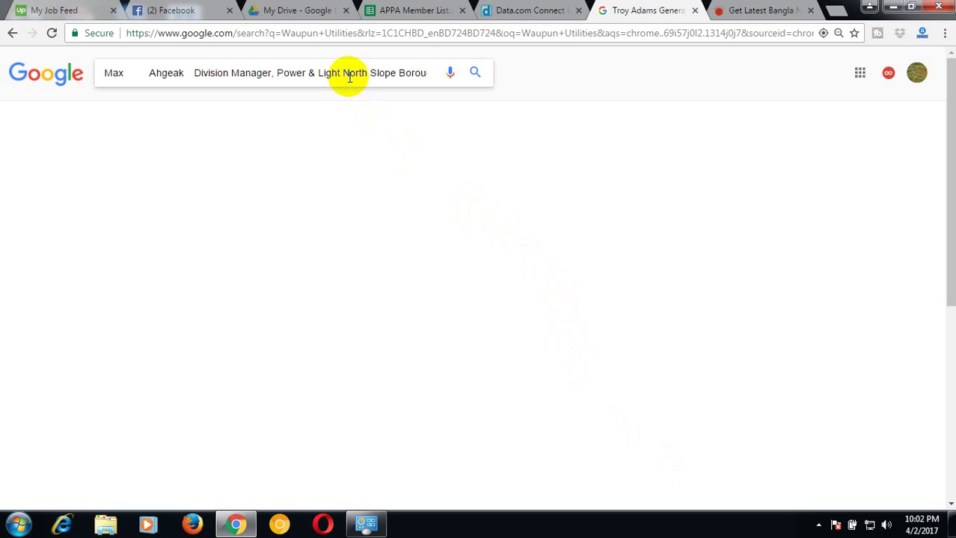
left_click(815, 523)
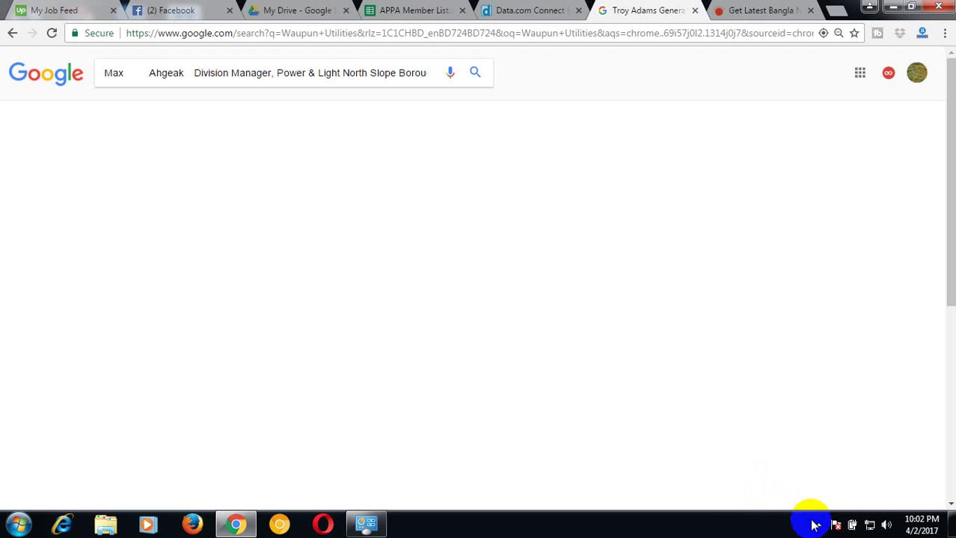